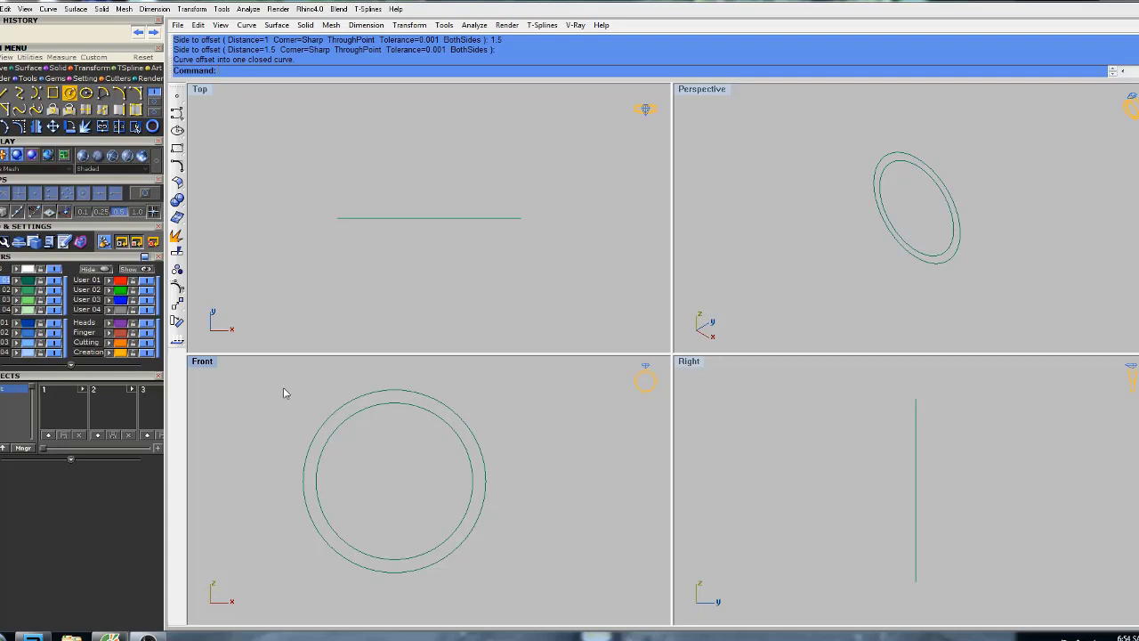
Draw a vertical line through both ring circles in the Front view, extending equally both sides of origin 0.
{"action": "right_click_drag", "start_coordinate": [943, 231], "coordinate": [896, 207]}
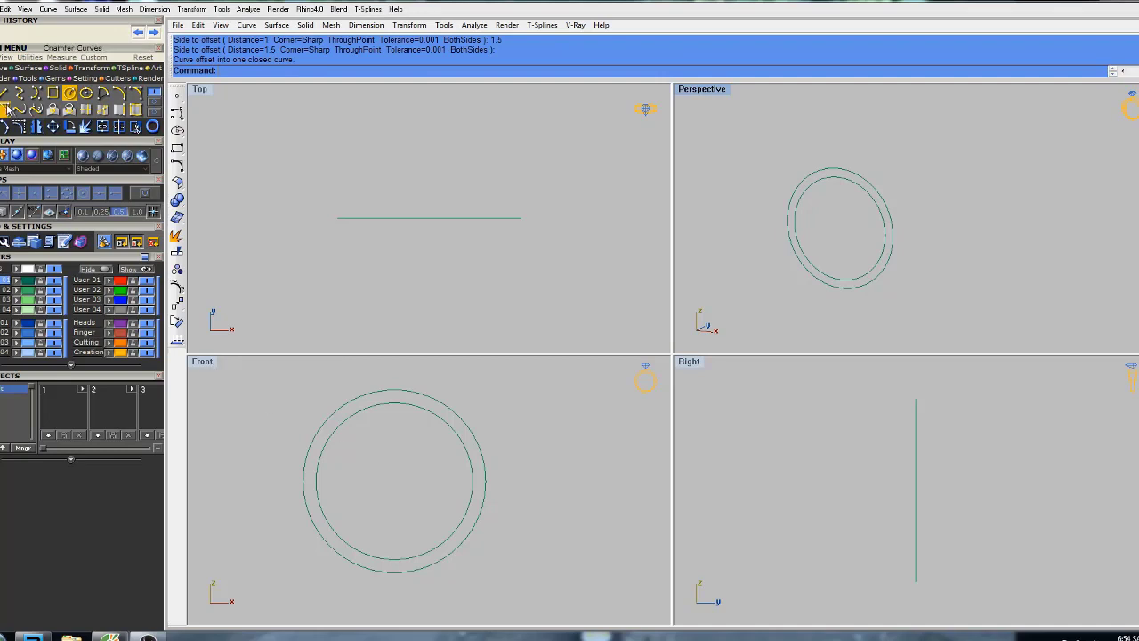
{"action": "left_click", "coordinate": [3, 93]}
{"action": "type", "text": "00"}
{"action": "key", "text": "Return"}
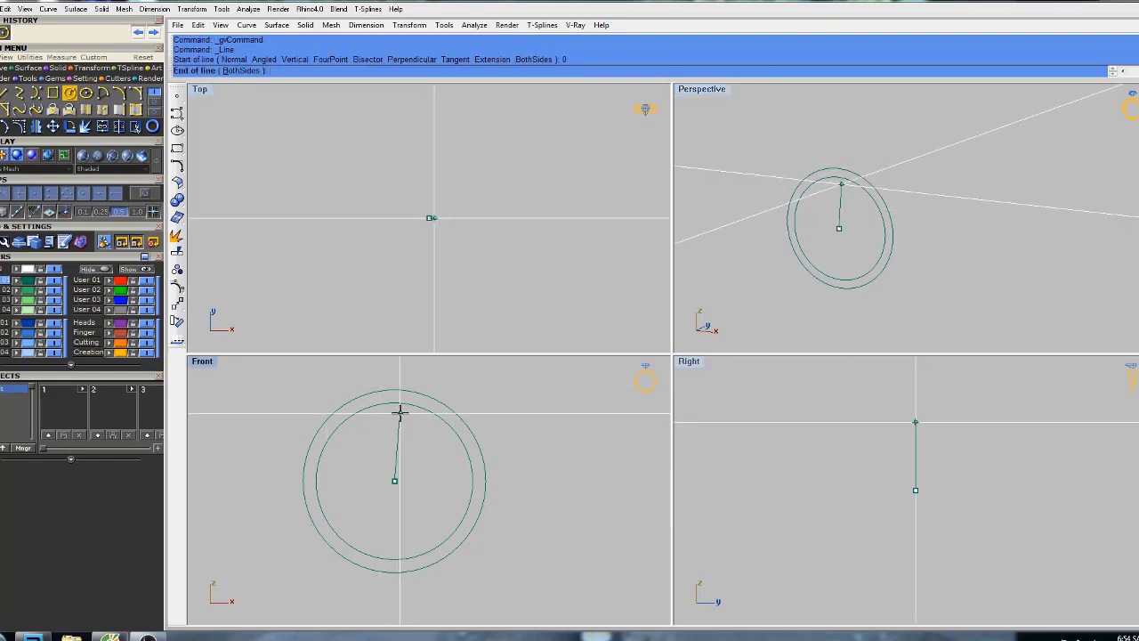
{"action": "left_click", "coordinate": [245, 70]}
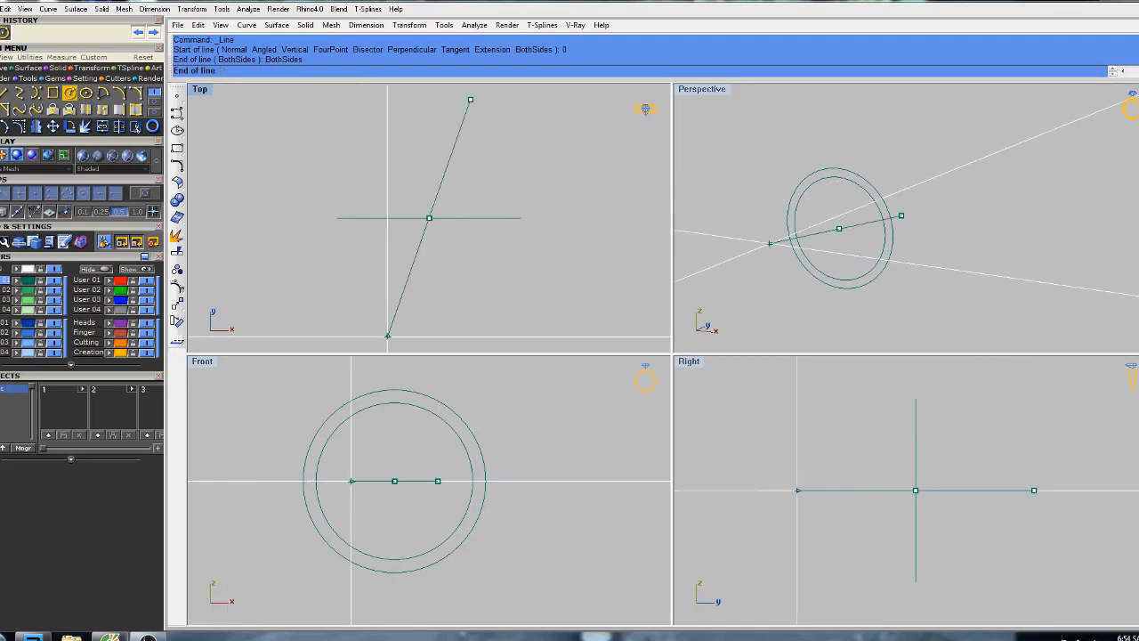
{"action": "left_click", "coordinate": [394, 603]}
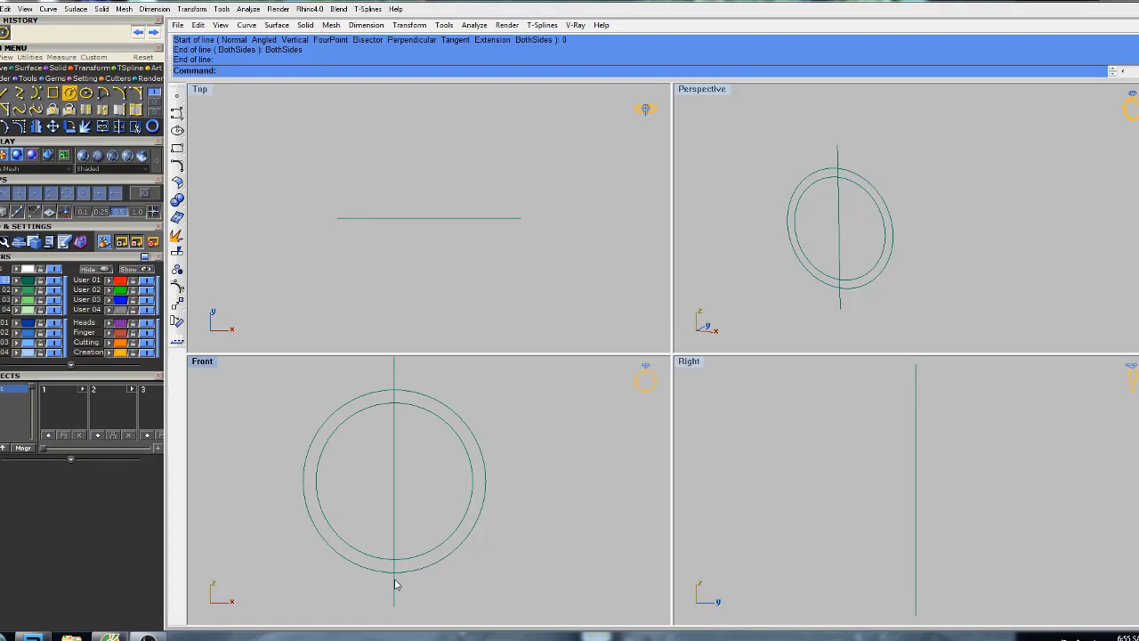
Stretch the outer circle upward from its bottom point with Scale1D by a factor of about 1.03.
{"action": "left_click", "coordinate": [403, 578]}
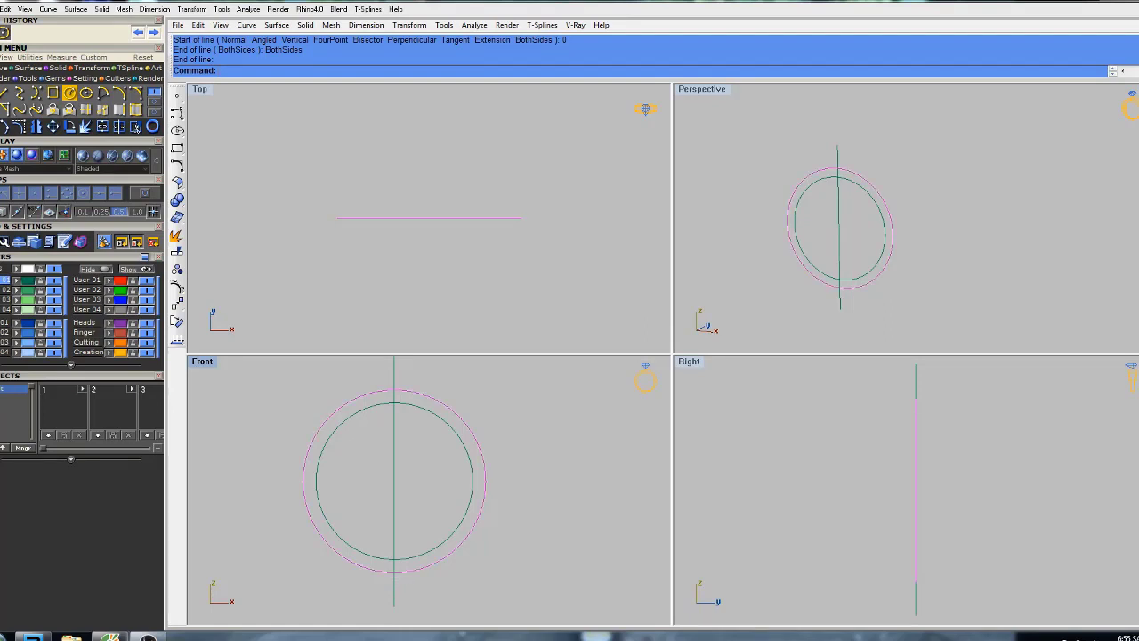
{"action": "type", "text": "sca"}
{"action": "key", "text": "Down"}
{"action": "key", "text": "Return"}
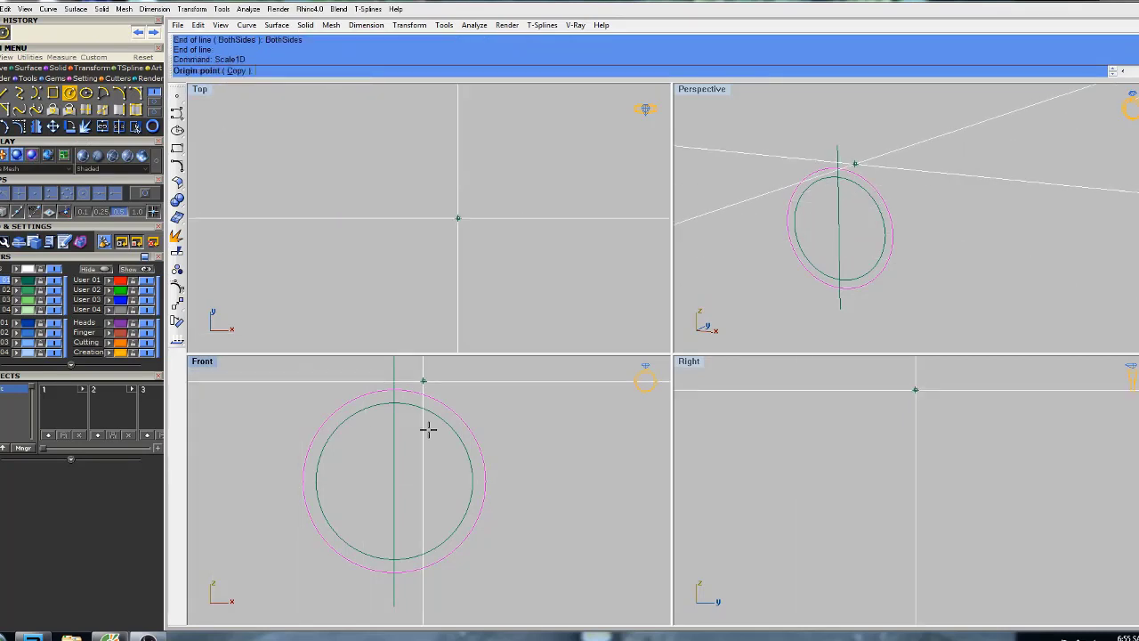
{"action": "left_click", "coordinate": [394, 572]}
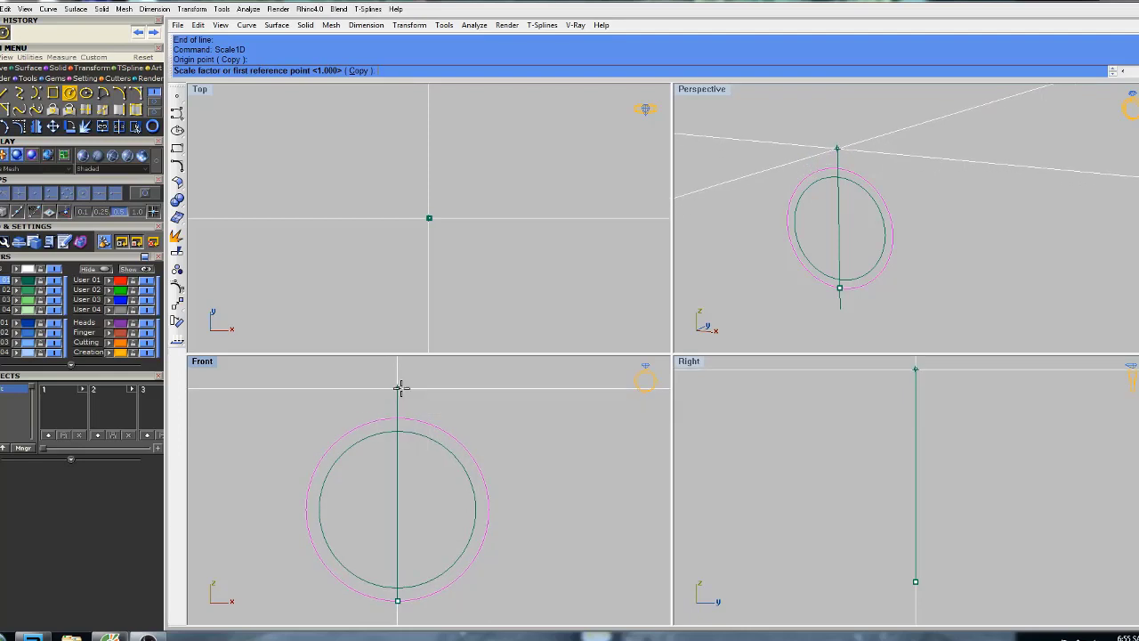
{"action": "left_click", "coordinate": [398, 389]}
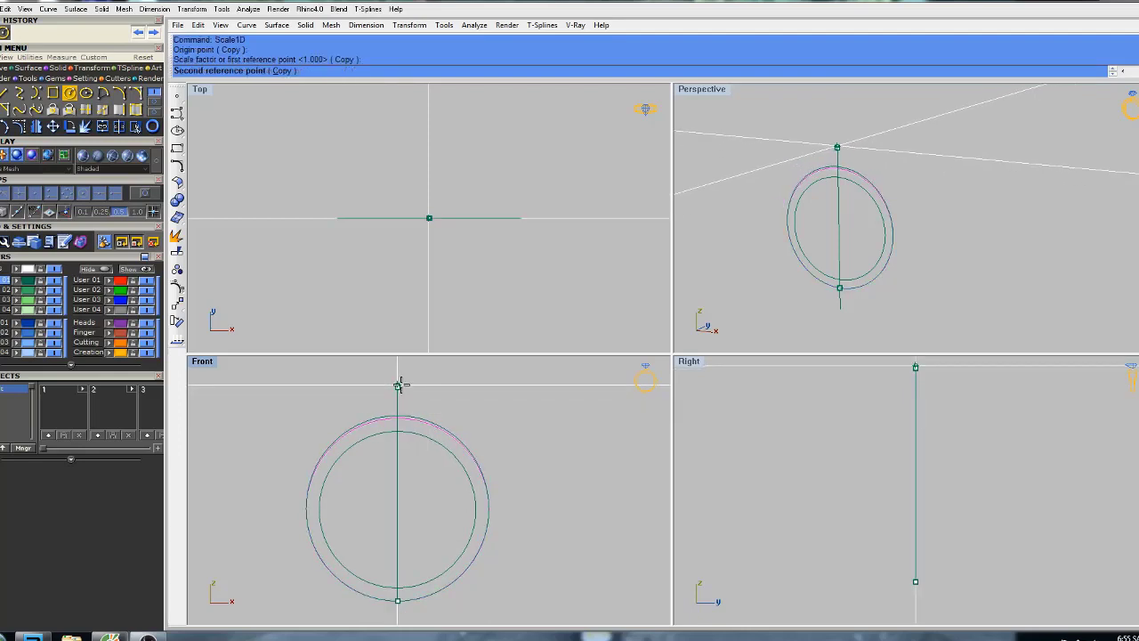
{"action": "left_click", "coordinate": [399, 383]}
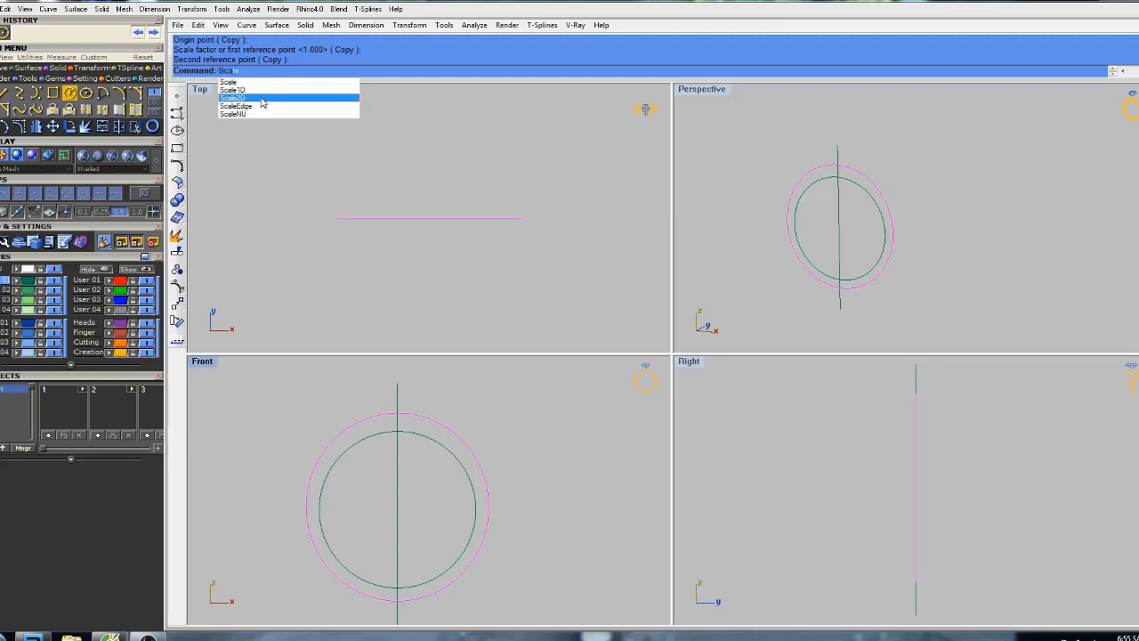
Widen the outer circle horizontally about origin 0 with Scale1D by a factor of about 1.03.
{"action": "left_click", "coordinate": [260, 93]}
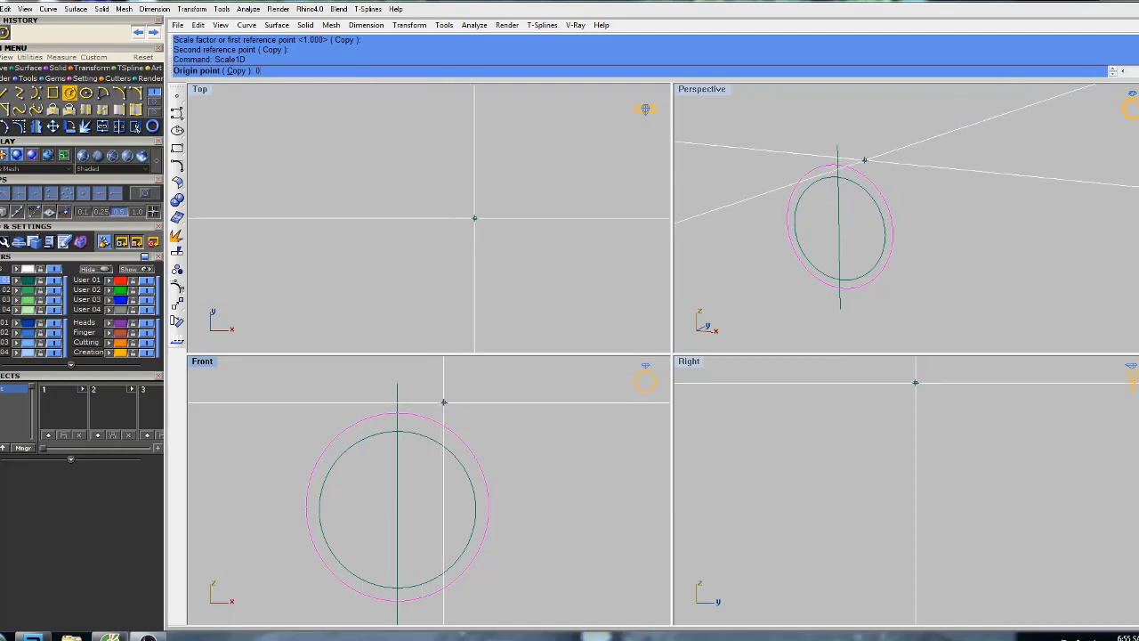
{"action": "type", "text": "0"}
{"action": "key", "text": "Return"}
{"action": "right_click_drag", "start_coordinate": [527, 486], "coordinate": [532, 442]}
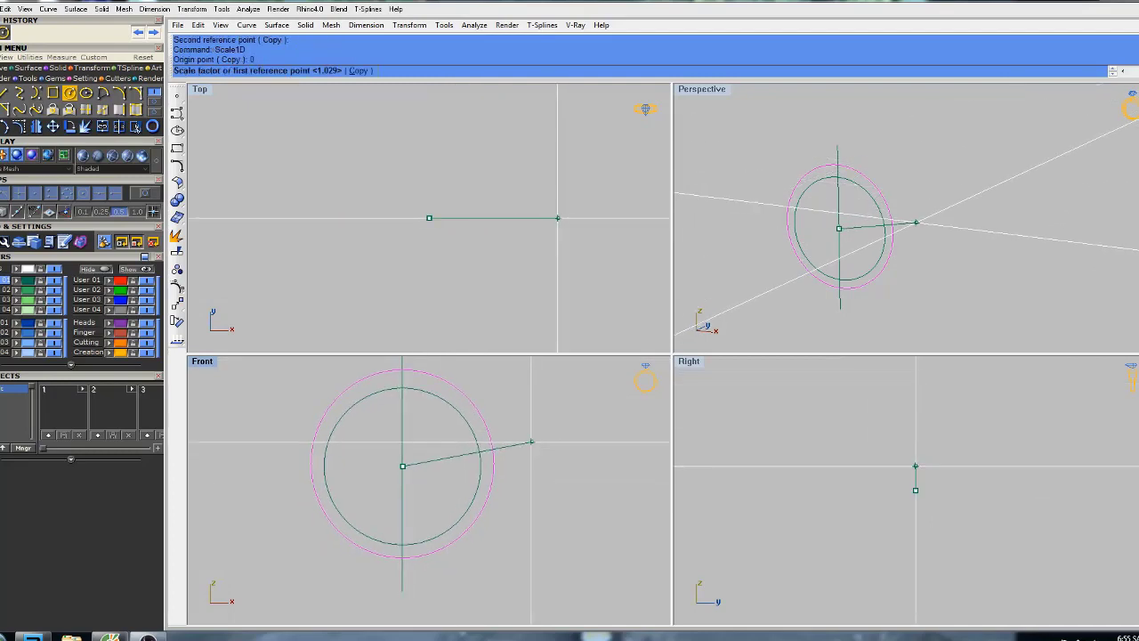
{"action": "left_click", "coordinate": [580, 459], "text": "shift"}
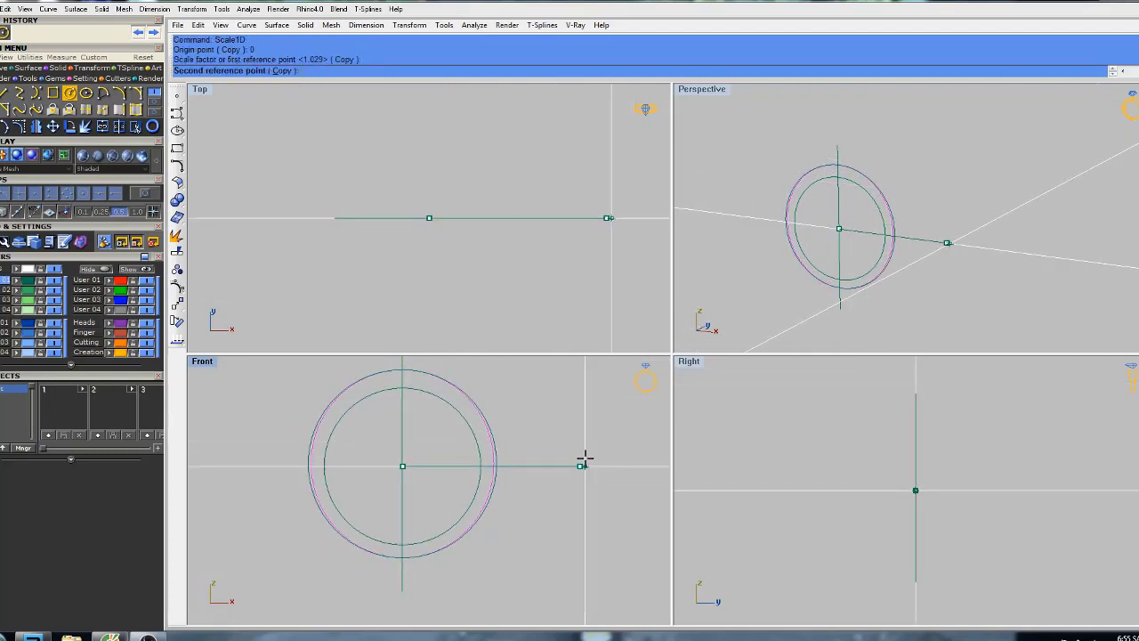
{"action": "left_click", "coordinate": [584, 460]}
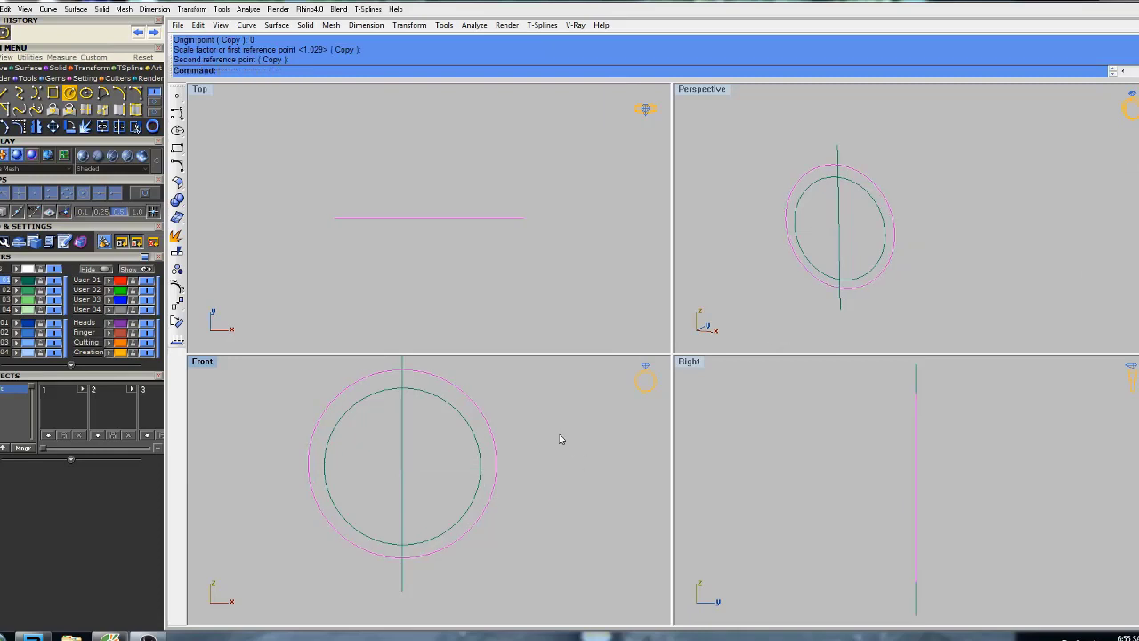
Shrink the outer curve slightly in the vertical direction with Scale1D, keeping its top point fixed and raising its bottom.
{"action": "right_click_drag", "start_coordinate": [559, 439], "coordinate": [560, 454]}
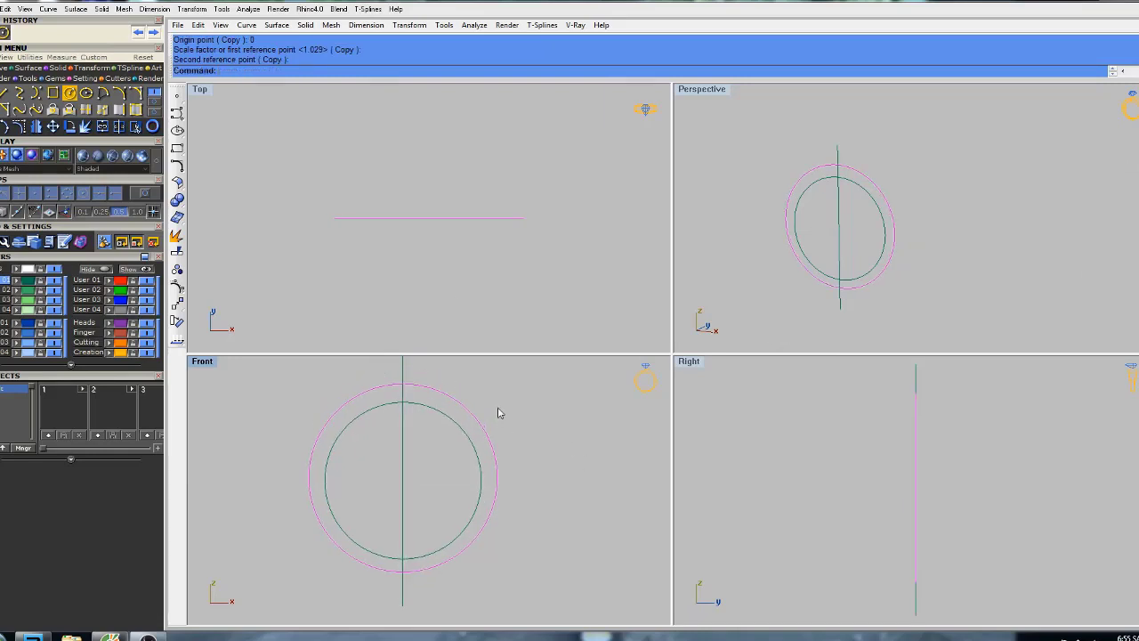
{"action": "type", "text": "sca"}
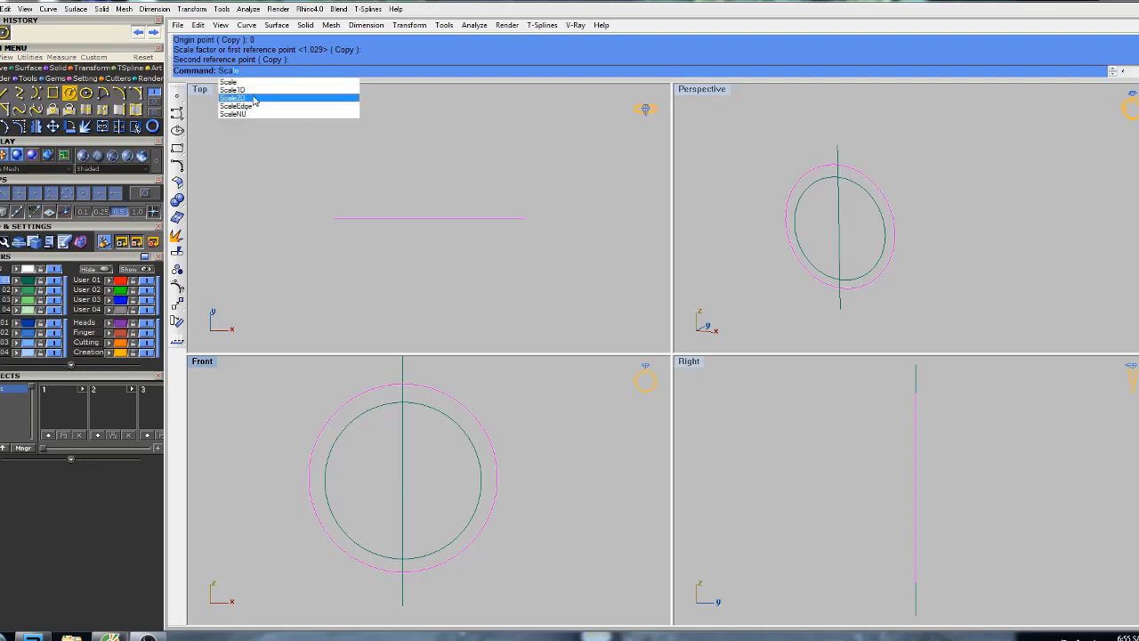
{"action": "left_click", "coordinate": [249, 89]}
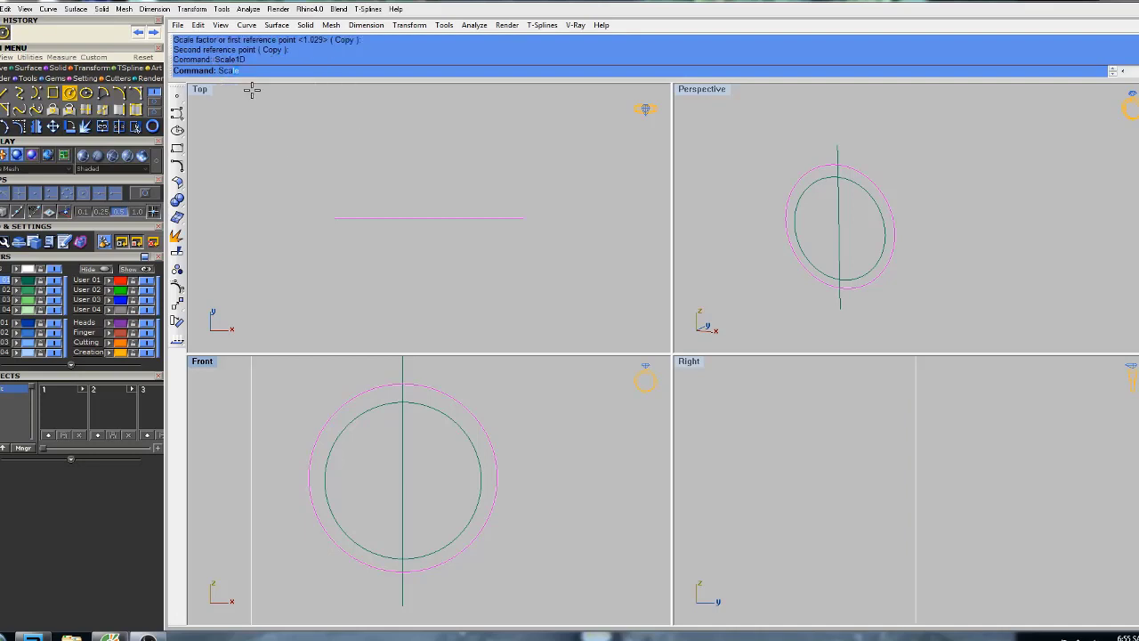
{"action": "left_click", "coordinate": [403, 383]}
{"action": "left_click", "coordinate": [423, 503]}
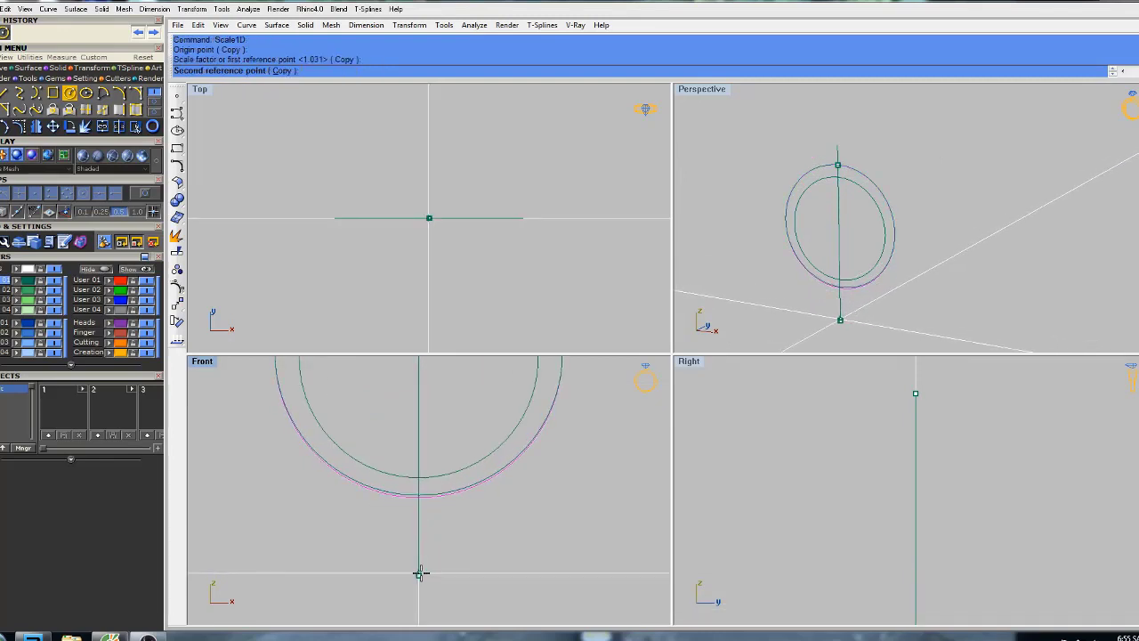
{"action": "left_click", "coordinate": [420, 573]}
{"action": "scroll", "coordinate": [409, 570], "scroll_direction": "down", "scroll_amount": 4}
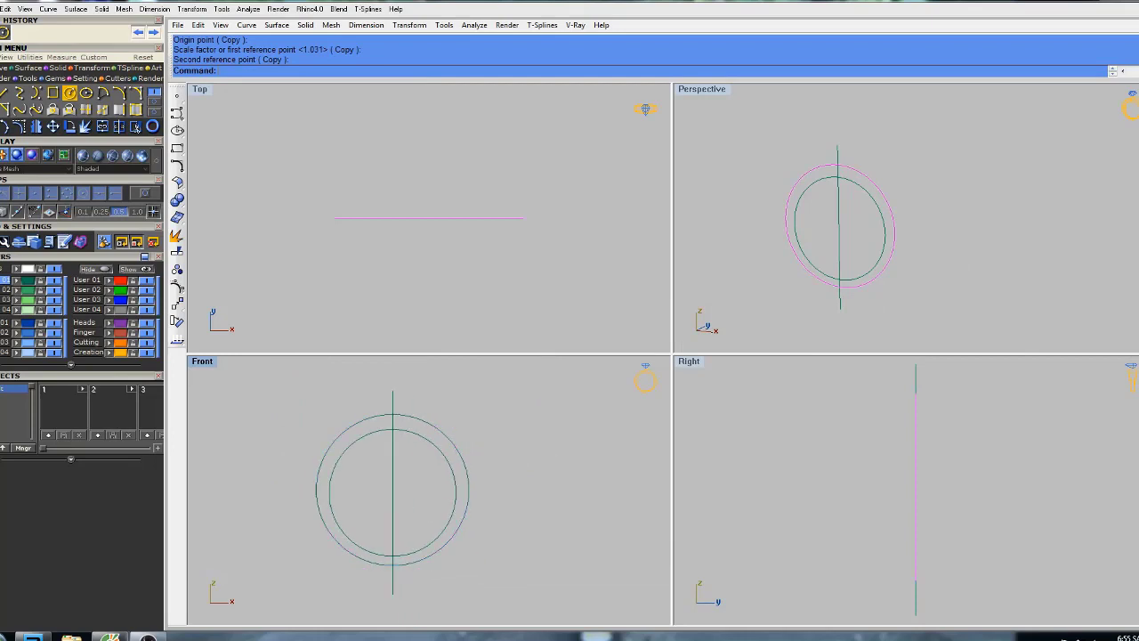
{"action": "left_click", "coordinate": [492, 472]}
{"action": "right_click_drag", "start_coordinate": [491, 472], "coordinate": [477, 462]}
{"action": "left_click", "coordinate": [379, 448]}
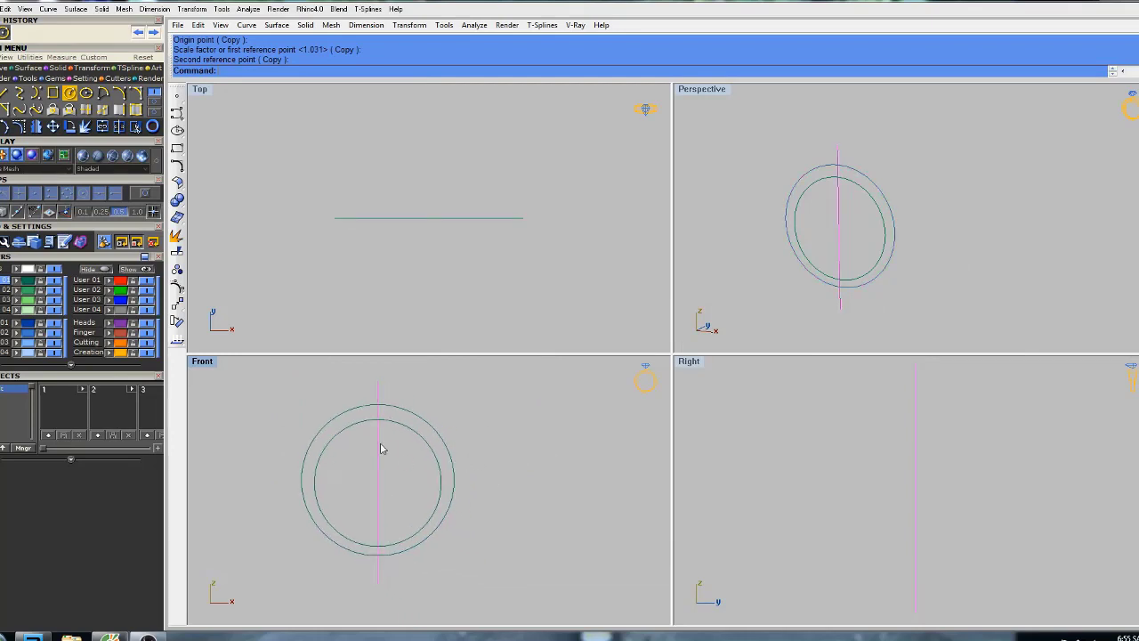
{"action": "right_click_drag", "start_coordinate": [394, 447], "coordinate": [412, 461]}
{"action": "type", "text": "rim"}
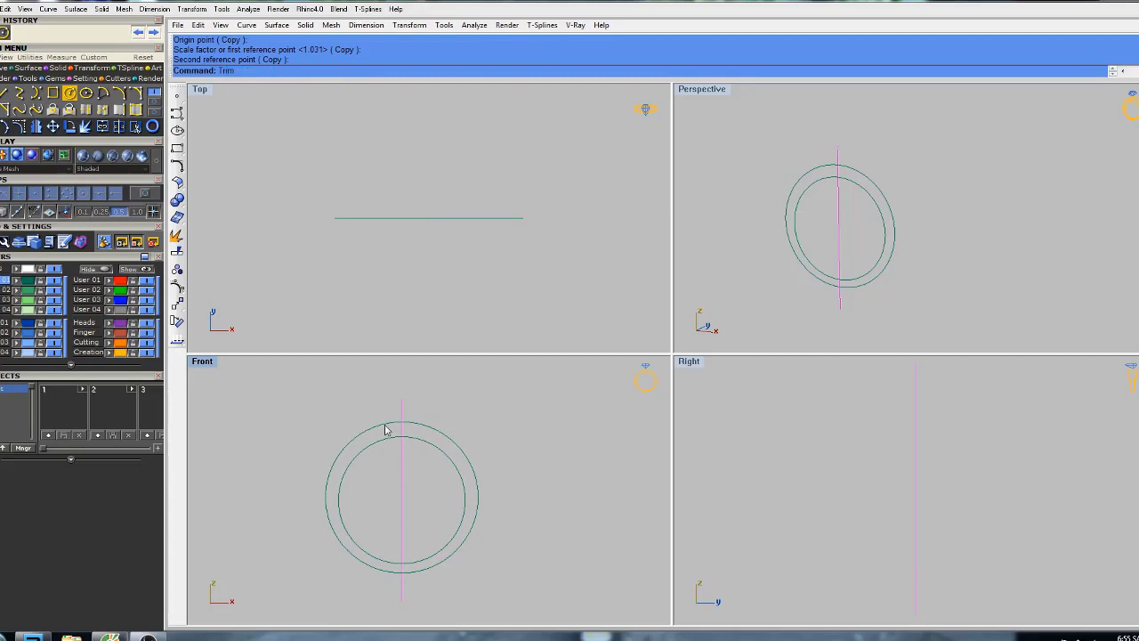
{"action": "key", "text": "Return"}
{"action": "left_click", "coordinate": [384, 426]}
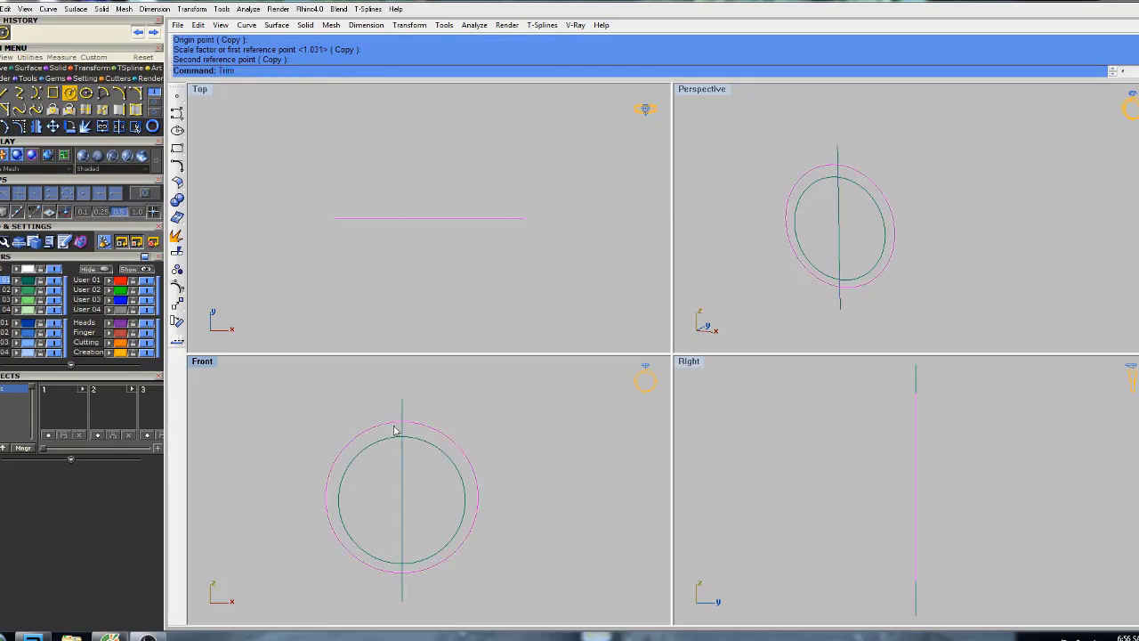
Trim away the left half of the outer curve in the Front view, using the vertical line as cutter.
{"action": "left_click", "coordinate": [402, 416]}
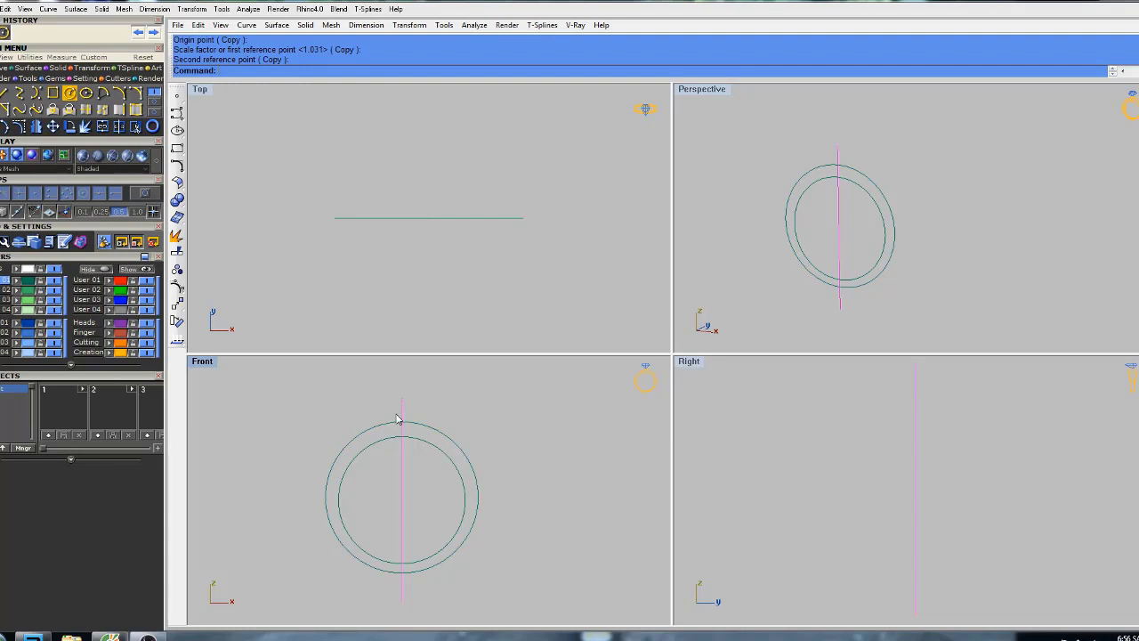
{"action": "type", "text": "im"}
{"action": "key", "text": "Return"}
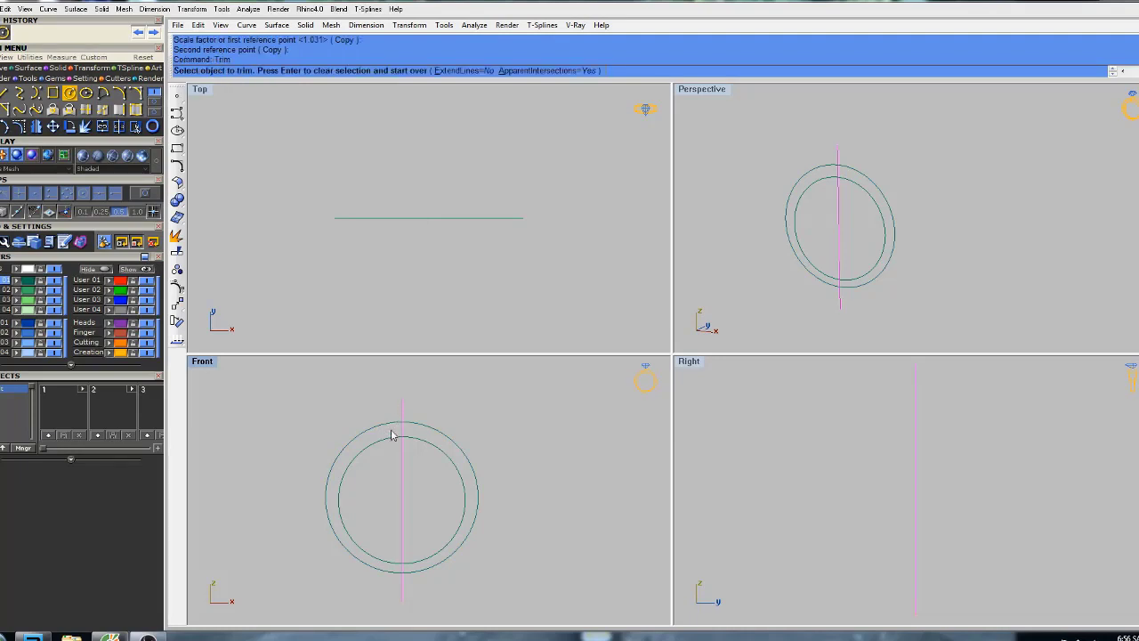
{"action": "left_click", "coordinate": [388, 429]}
{"action": "right_click_drag", "start_coordinate": [446, 414], "coordinate": [427, 406]}
{"action": "right_click", "coordinate": [427, 405]}
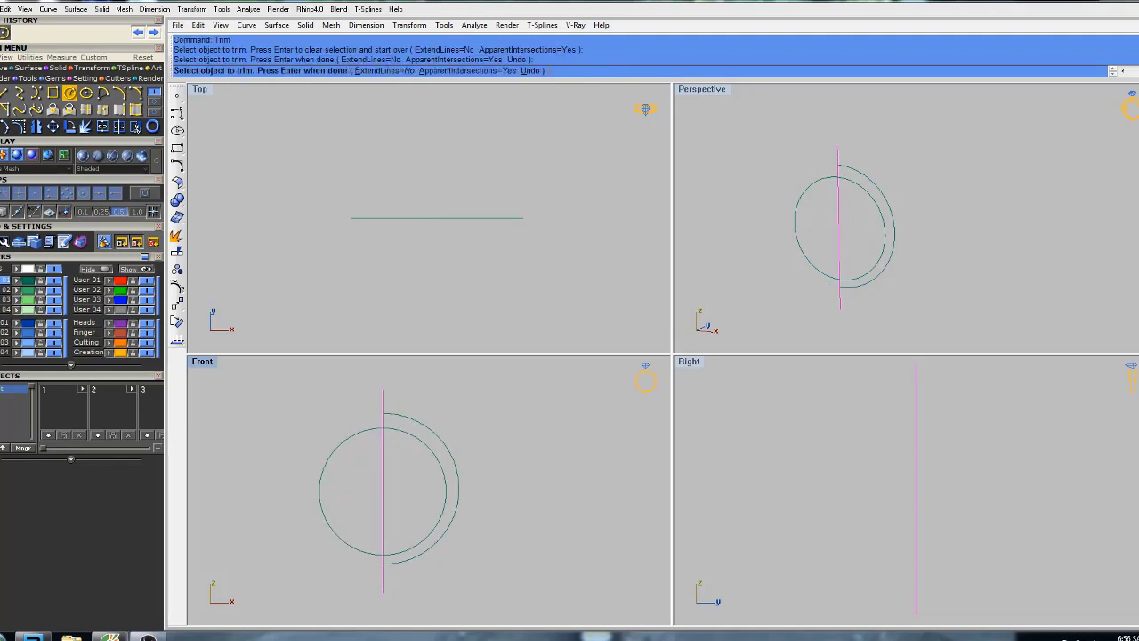
Rebuild the remaining outer half curve with a point count of 7 and degree 3, deleting the input.
{"action": "left_click", "coordinate": [419, 423]}
{"action": "type", "text": "reb"}
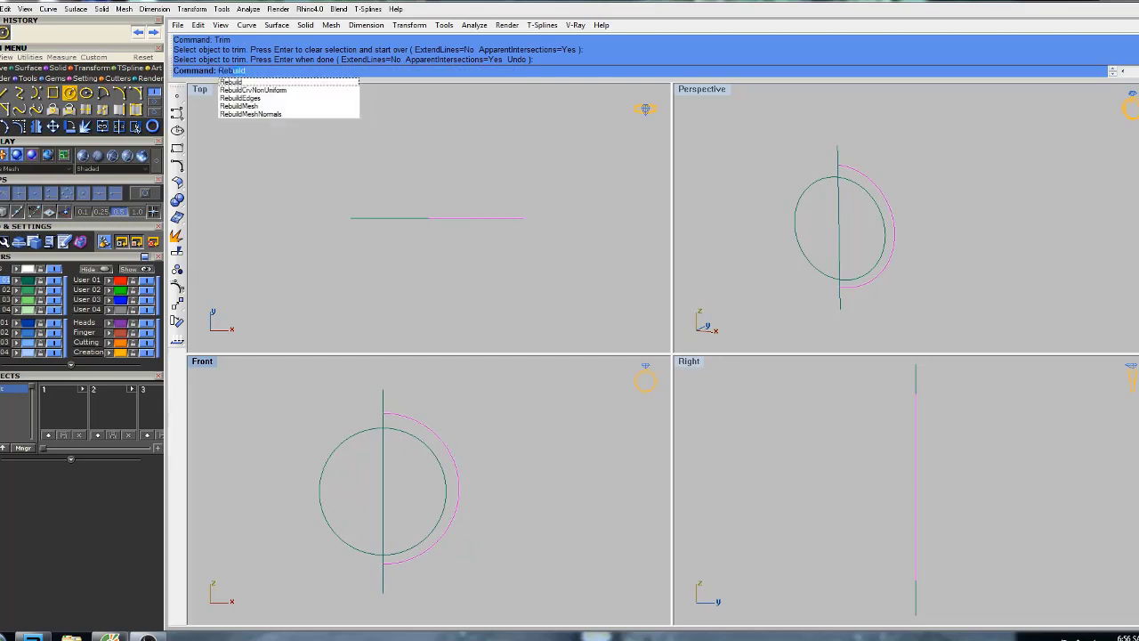
{"action": "left_click", "coordinate": [250, 82]}
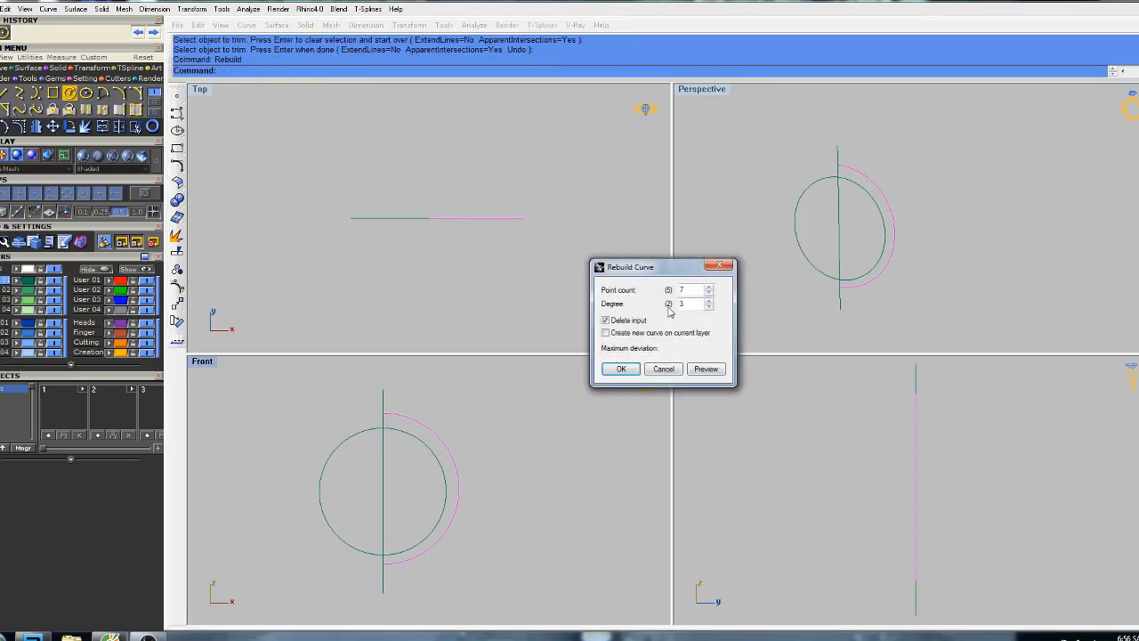
{"action": "left_click", "coordinate": [627, 367]}
{"action": "right_click_drag", "start_coordinate": [526, 415], "coordinate": [551, 418]}
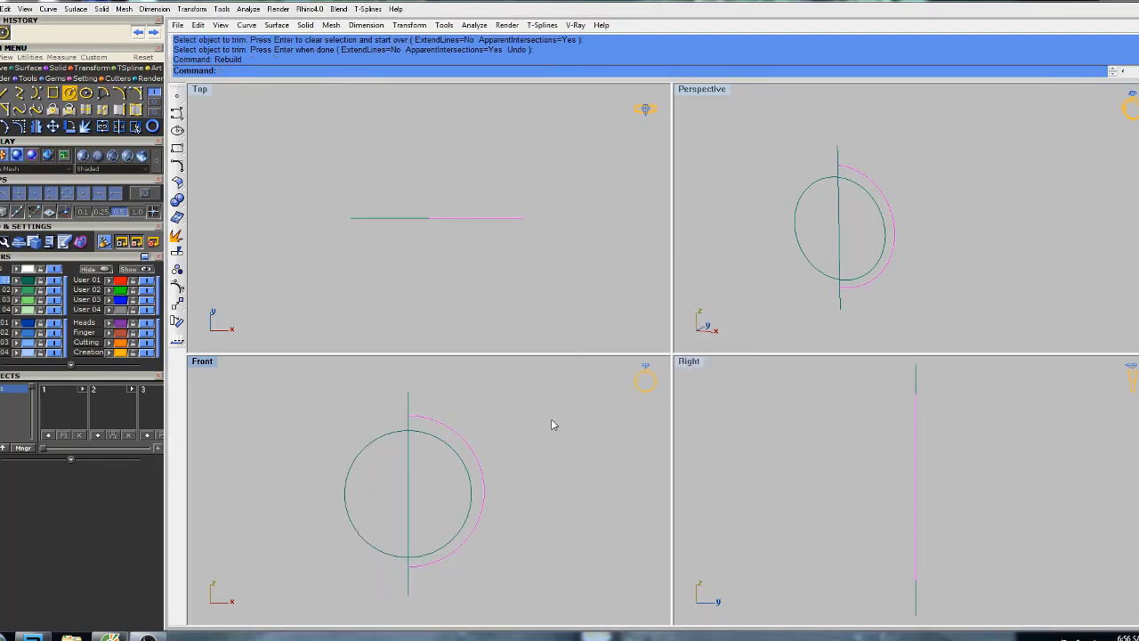
{"action": "left_click", "coordinate": [544, 416]}
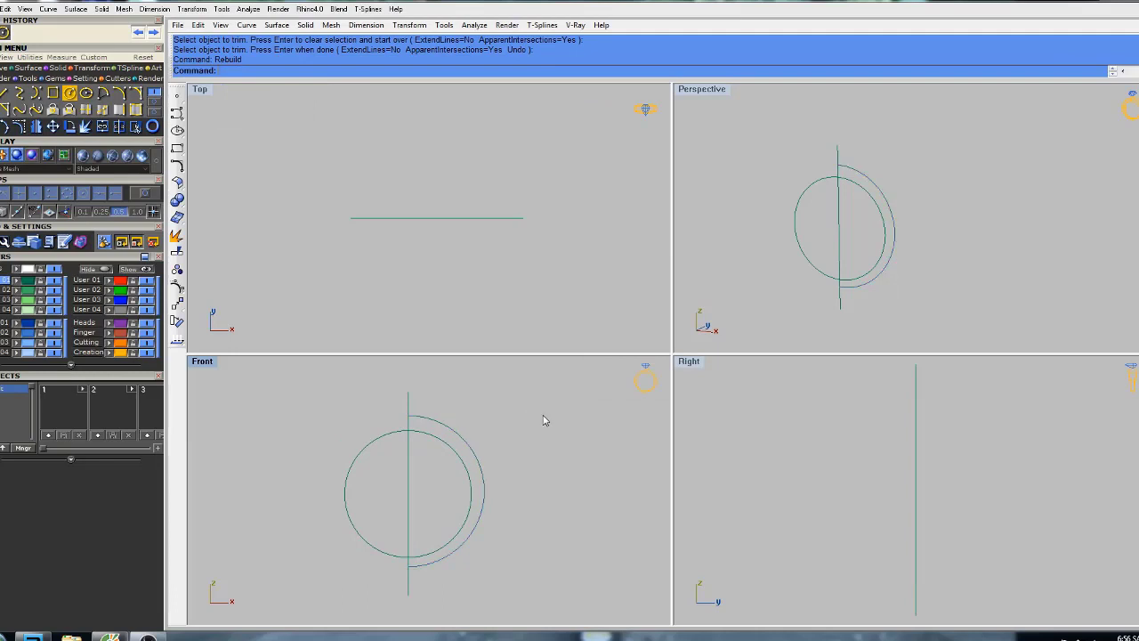
Extrude the rebuilt outer half curve to both sides by a distance of 2.
{"action": "left_click", "coordinate": [454, 433]}
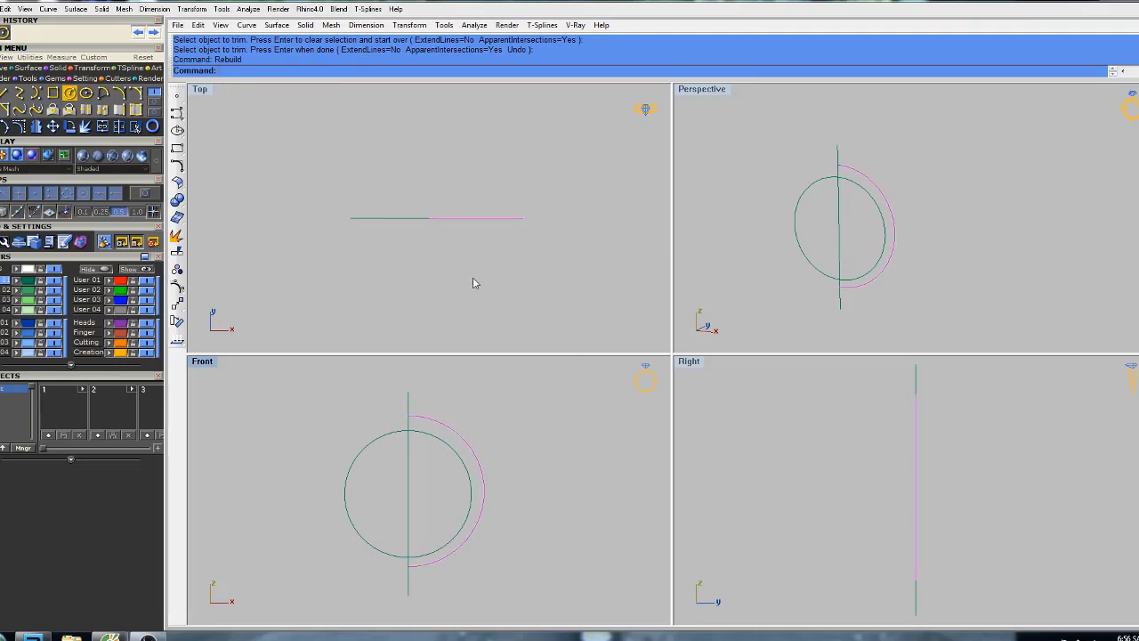
{"action": "type", "text": "extru"}
{"action": "key", "text": "Return"}
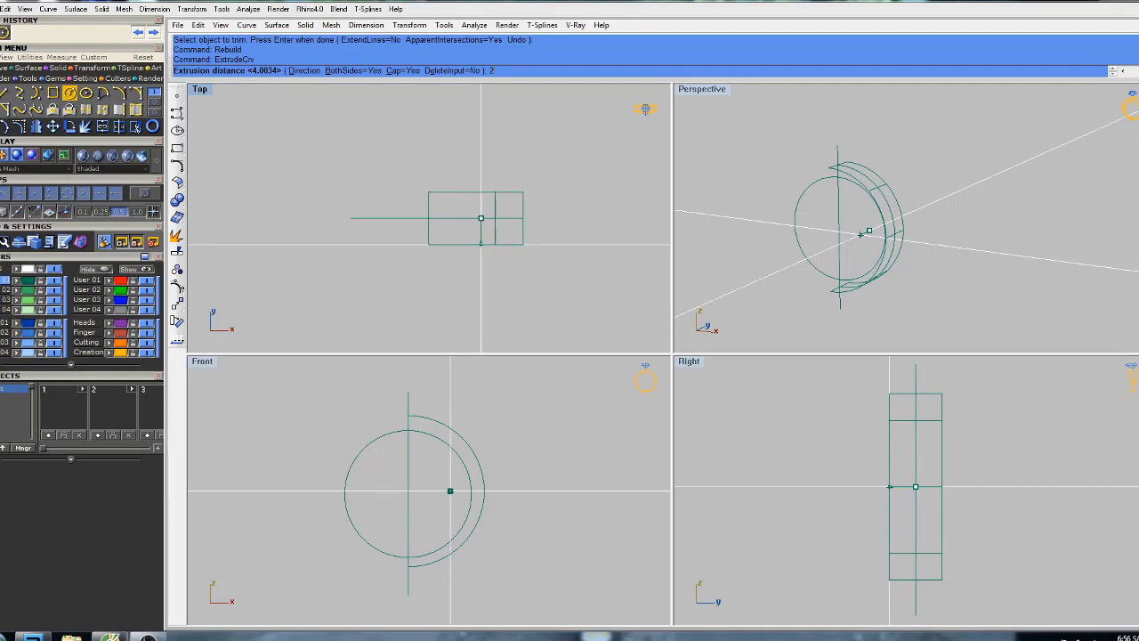
{"action": "key", "text": "Return"}
{"action": "left_click", "coordinate": [495, 150]}
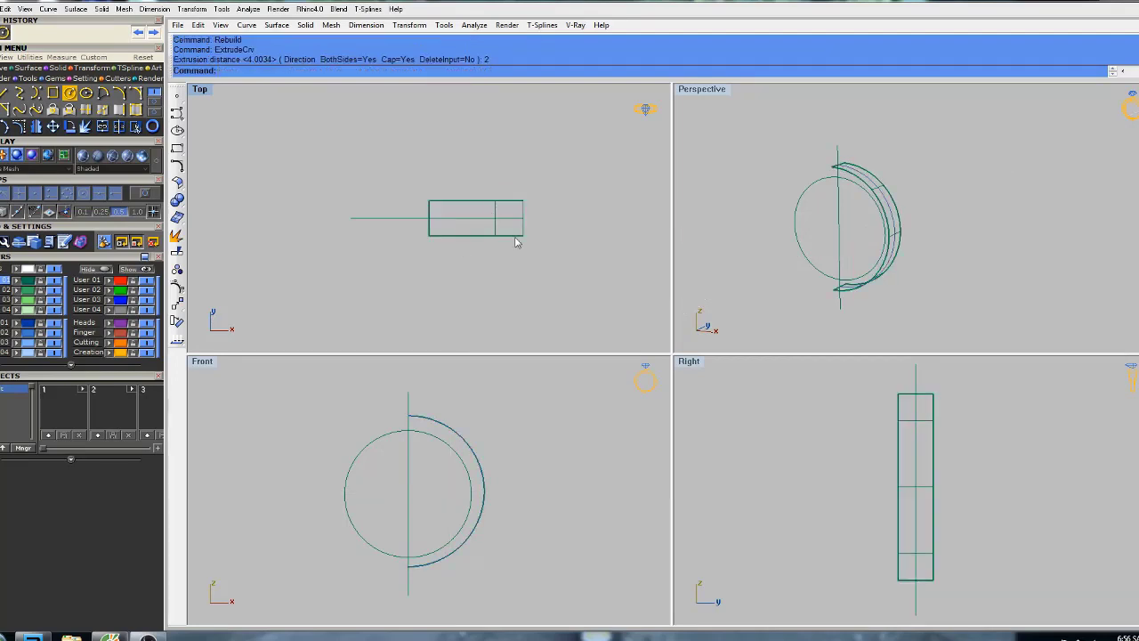
Switch the Perspective viewport to shaded display to view the extruded half band.
{"action": "left_click", "coordinate": [876, 249]}
{"action": "type", "text": "se"}
{"action": "key", "text": "Return"}
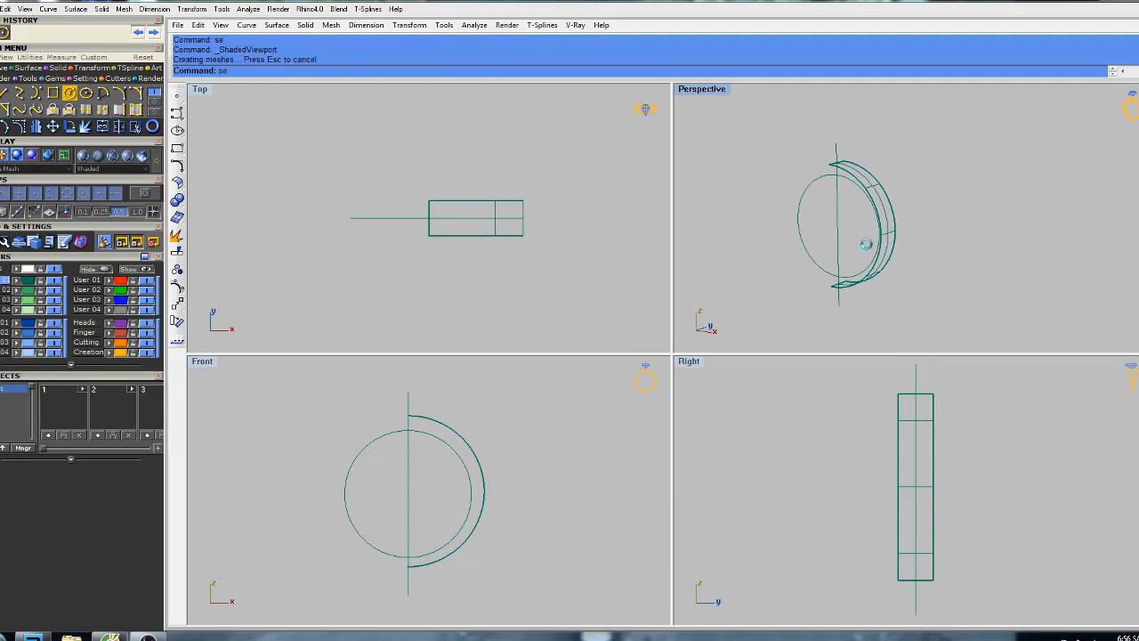
{"action": "mouse_move", "coordinate": [876, 249]}
{"action": "right_mouse_down"}
{"action": "mouse_move", "coordinate": [826, 246]}
{"action": "mouse_move", "coordinate": [876, 217]}
{"action": "mouse_move", "coordinate": [831, 244]}
{"action": "mouse_move", "coordinate": [902, 263]}
{"action": "mouse_move", "coordinate": [936, 254]}
{"action": "right_mouse_up"}
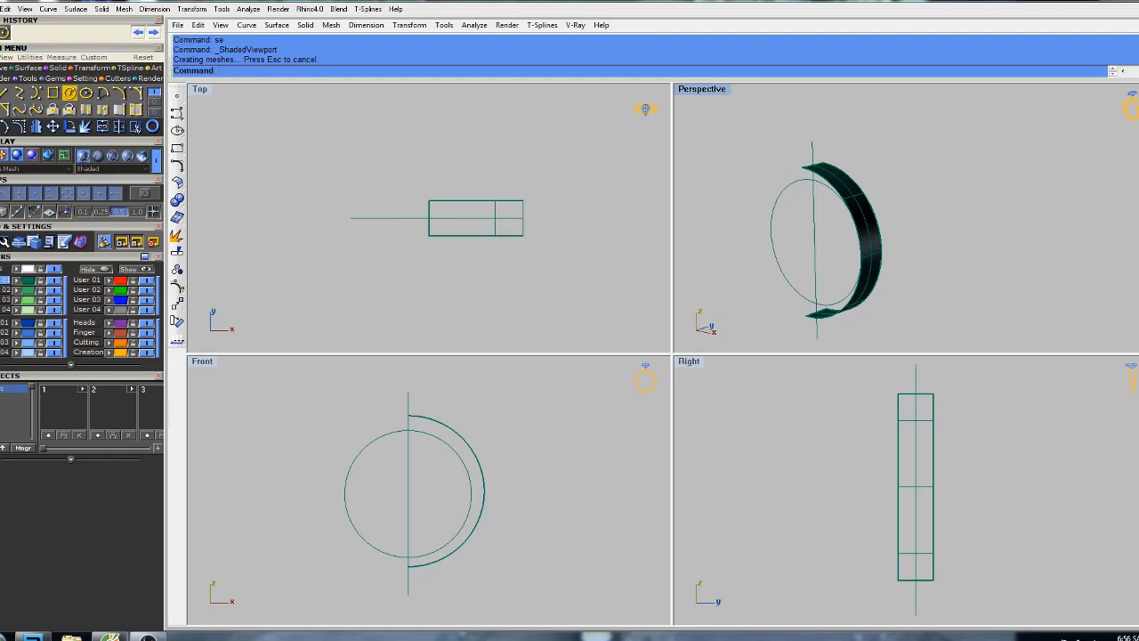
Delete the vertical line running through the middle of the ring.
{"action": "left_click", "coordinate": [813, 147]}
{"action": "type", "text": "lete"}
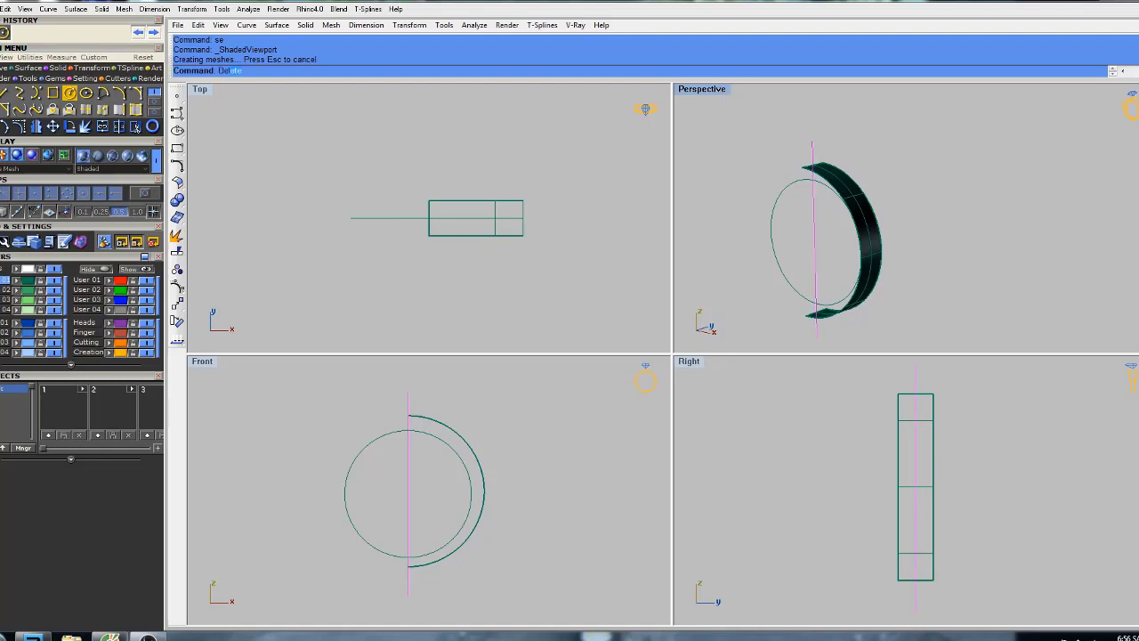
{"action": "key", "text": "Return"}
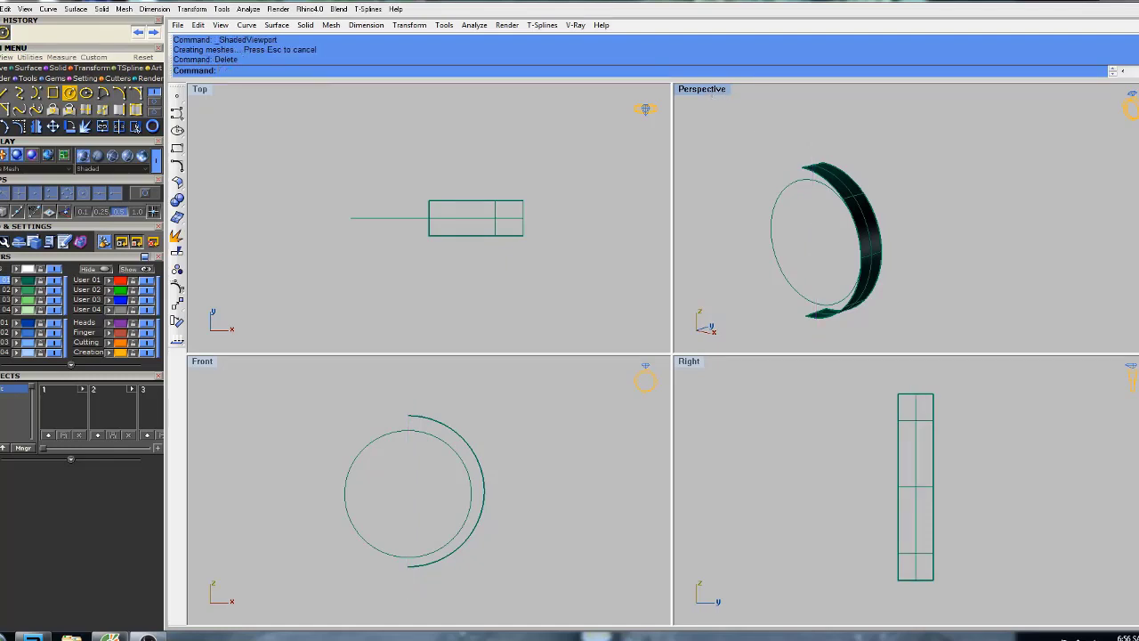
{"action": "scroll", "coordinate": [836, 205], "scroll_direction": "up", "scroll_amount": 4}
{"action": "scroll", "coordinate": [826, 164], "scroll_direction": "down", "scroll_amount": 1}
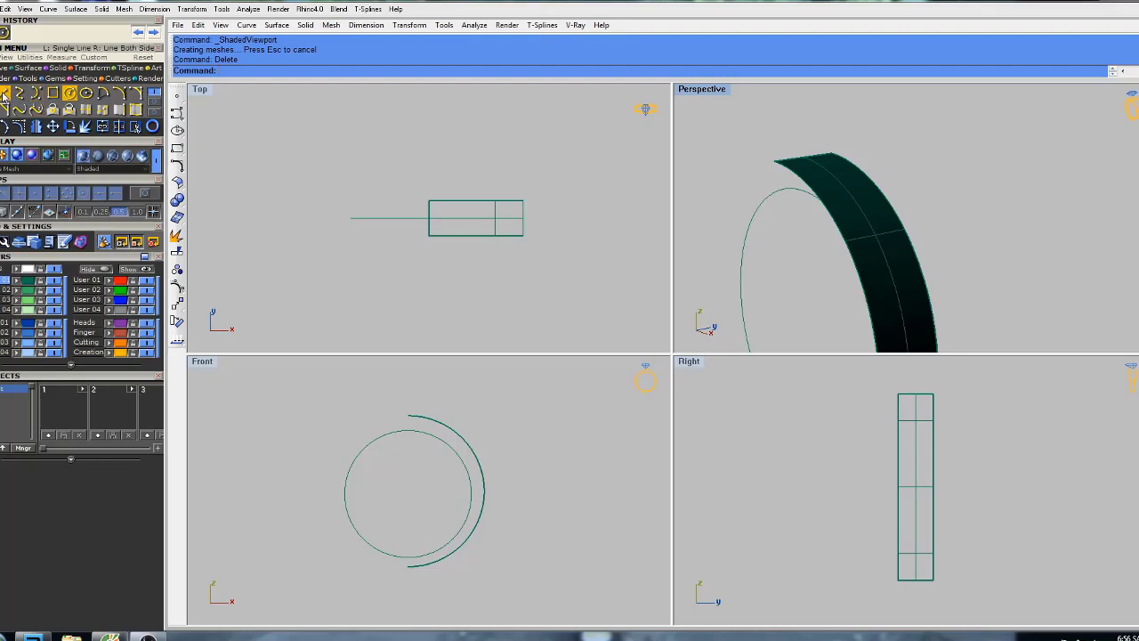
{"action": "left_click", "coordinate": [4, 93]}
{"action": "right_click_drag", "start_coordinate": [789, 210], "coordinate": [743, 150]}
{"action": "key", "text": "Escape"}
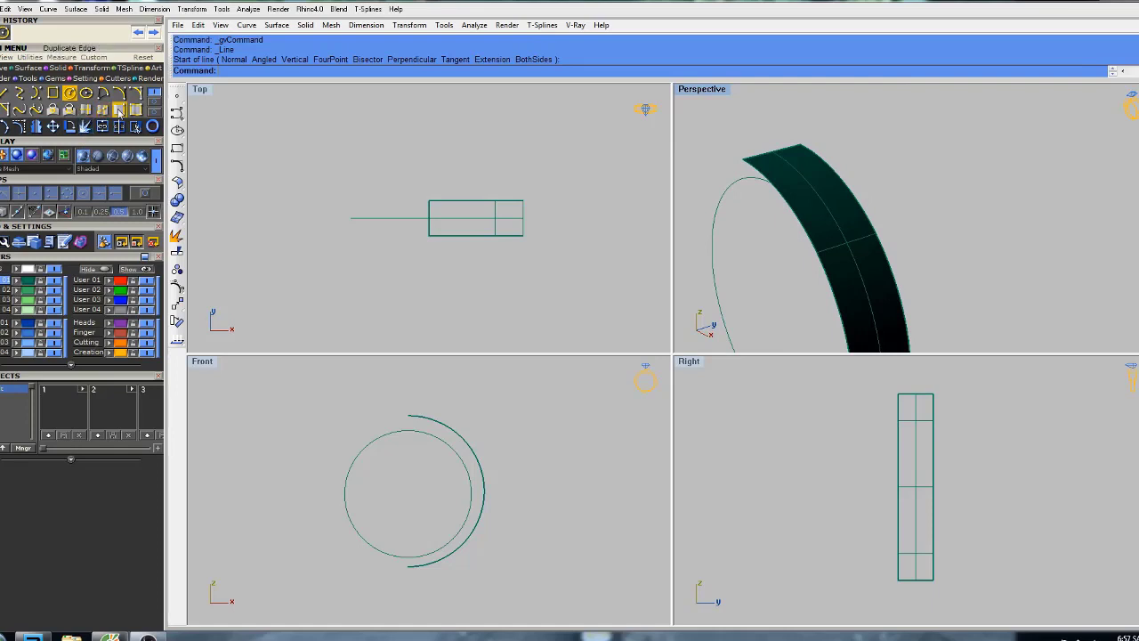
Duplicate the two short end edges of the extruded half band as separate curves.
{"action": "left_click", "coordinate": [119, 109]}
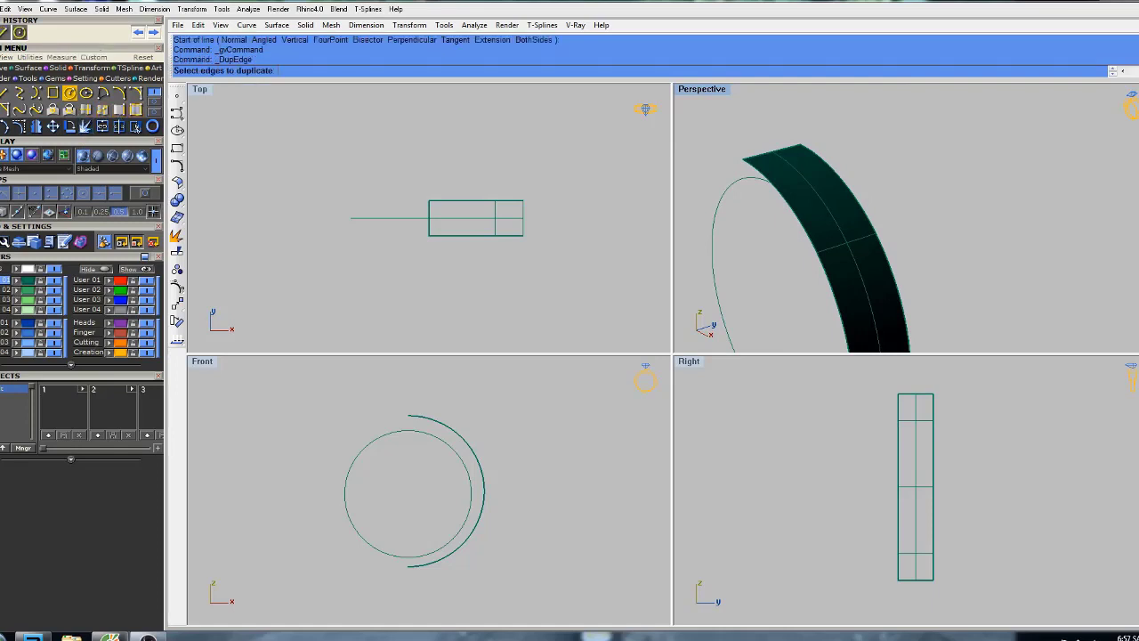
{"action": "left_click", "coordinate": [790, 151]}
{"action": "scroll", "coordinate": [796, 191], "scroll_direction": "down", "scroll_amount": 3}
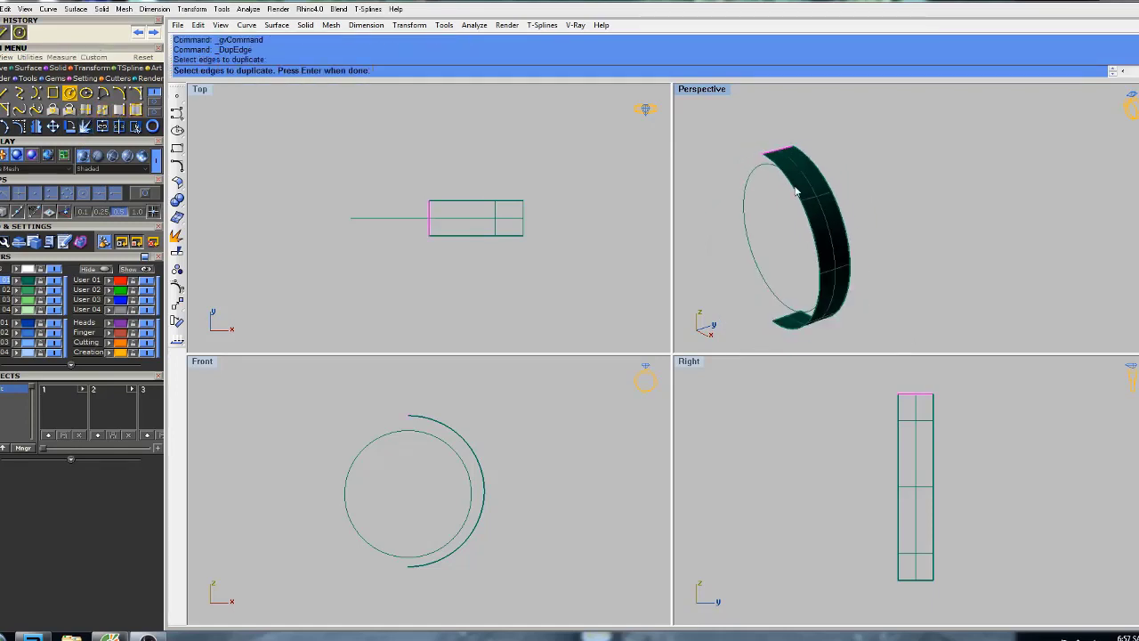
{"action": "left_click", "coordinate": [785, 321]}
{"action": "scroll", "coordinate": [786, 321], "scroll_direction": "down", "scroll_amount": 2}
{"action": "key", "text": "Return"}
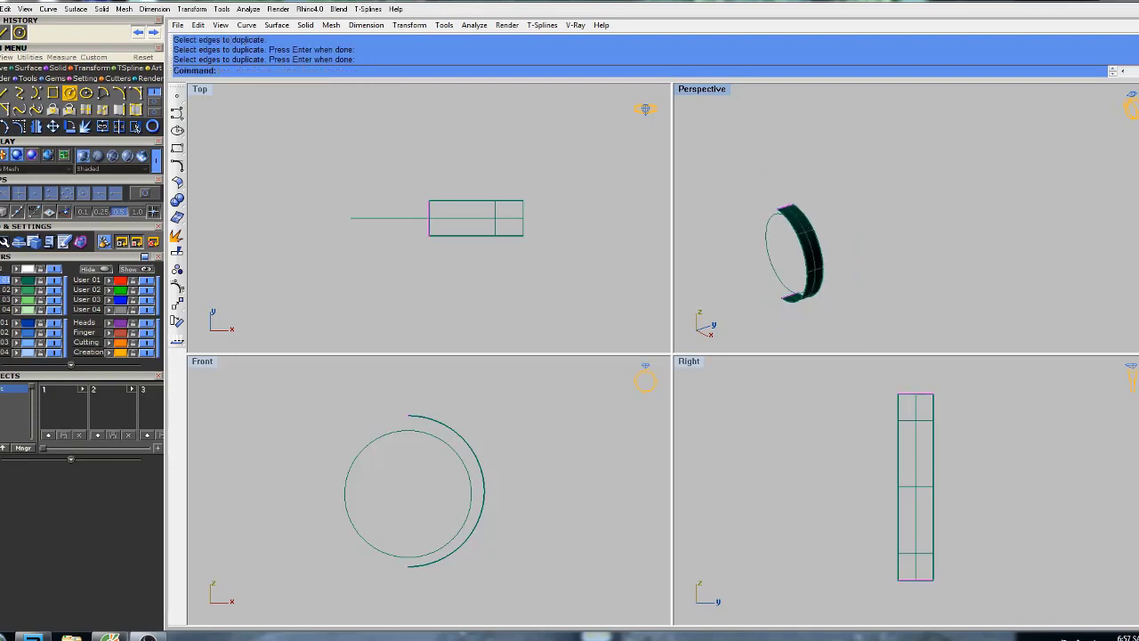
Rebuild the two duplicated end-edge curves with a point count of 3, deleting the input curves.
{"action": "double_click", "coordinate": [691, 362]}
{"action": "right_click_drag", "start_coordinate": [685, 289], "coordinate": [612, 314]}
{"action": "type", "text": "rebuild"}
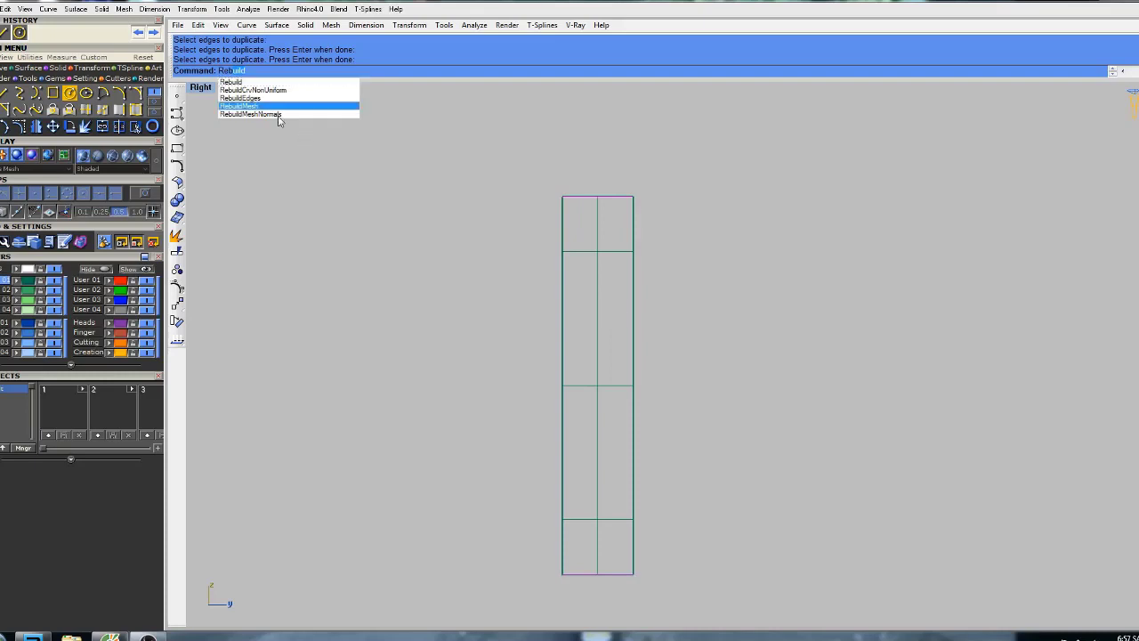
{"action": "key", "text": "Return"}
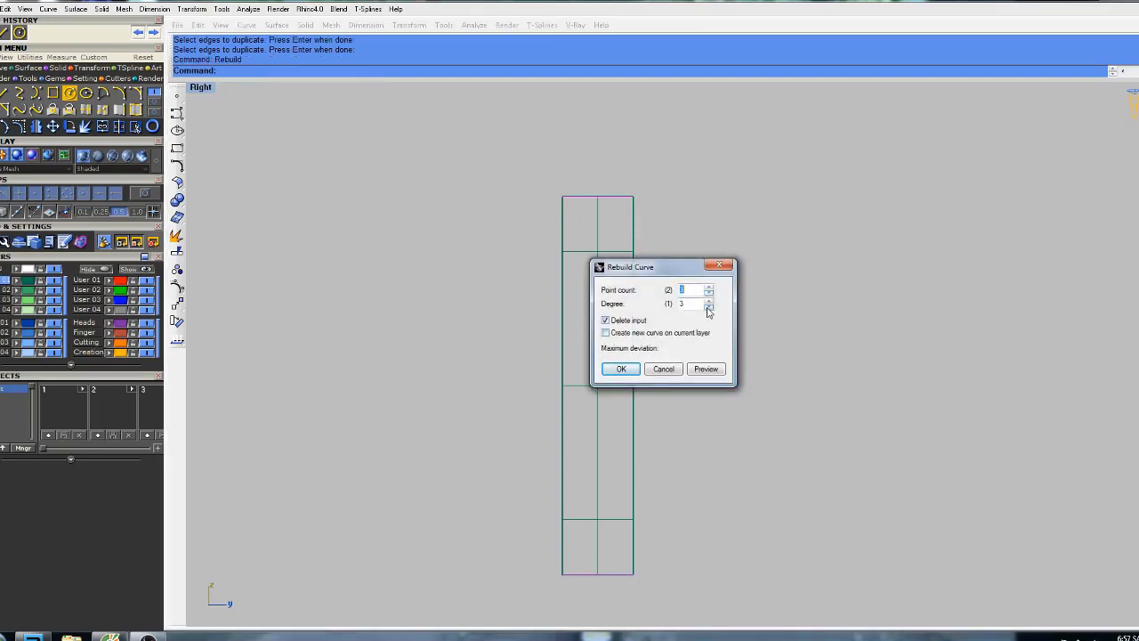
{"action": "left_click", "coordinate": [708, 300]}
{"action": "left_click", "coordinate": [625, 368]}
{"action": "right_click_drag", "start_coordinate": [632, 241], "coordinate": [611, 234]}
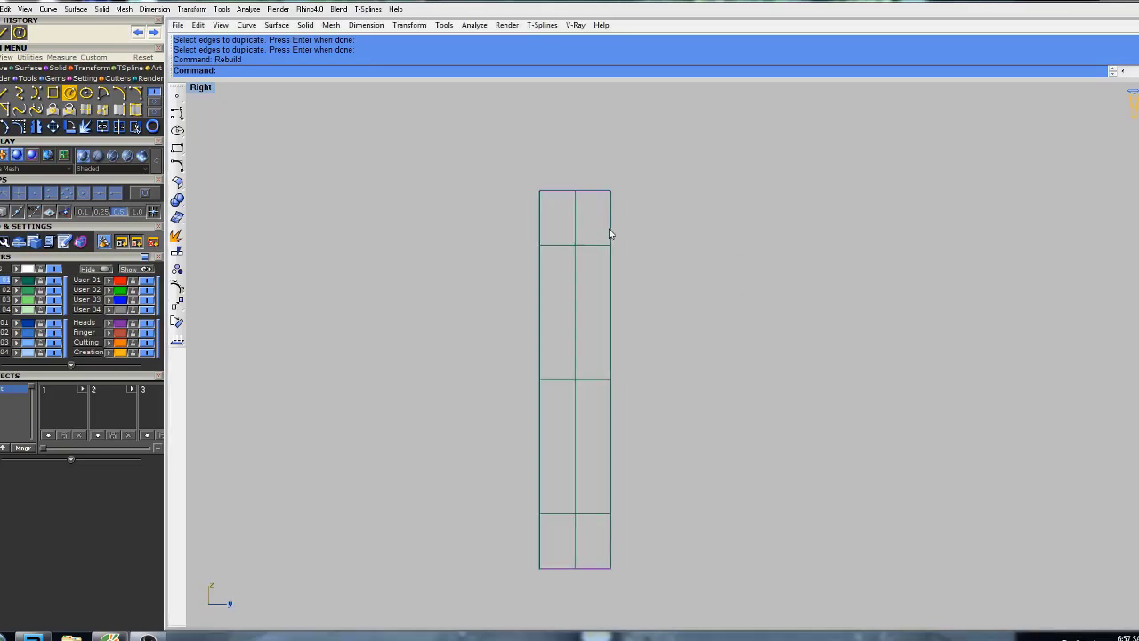
Show the rebuilt curves' control points and move the upper curve's middle point straight up by about 1 in the Right view.
{"action": "key", "text": "F10"}
{"action": "left_click", "coordinate": [573, 189]}
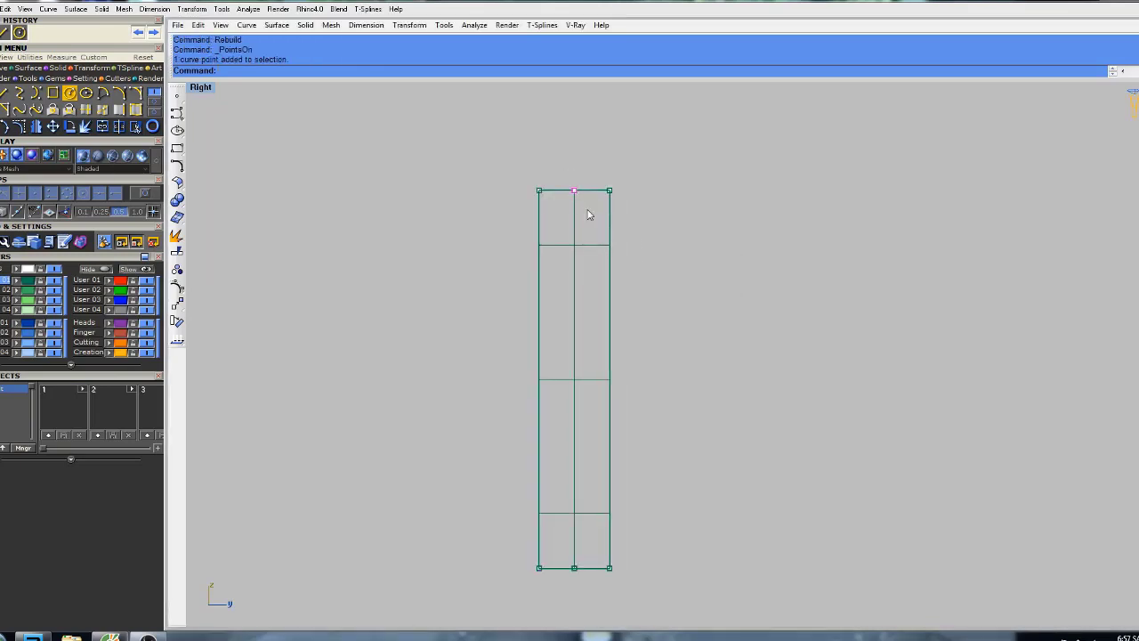
{"action": "right_click_drag", "start_coordinate": [590, 212], "coordinate": [572, 218]}
{"action": "type", "text": "Mo"}
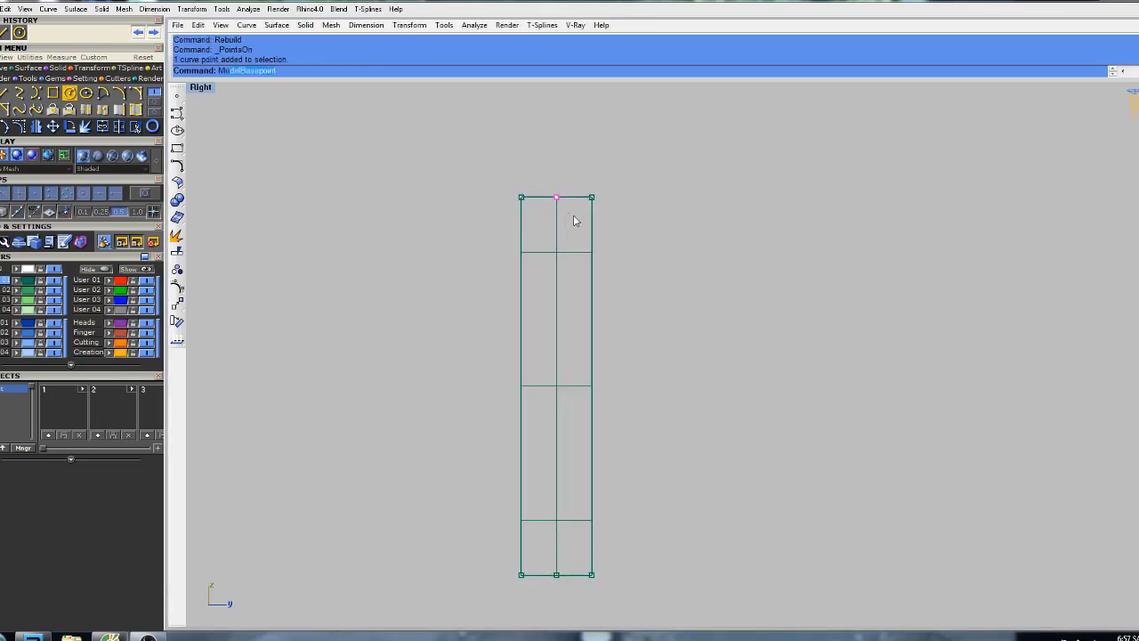
{"action": "type", "text": "ve"}
{"action": "key", "text": "Return"}
{"action": "left_click", "coordinate": [638, 234]}
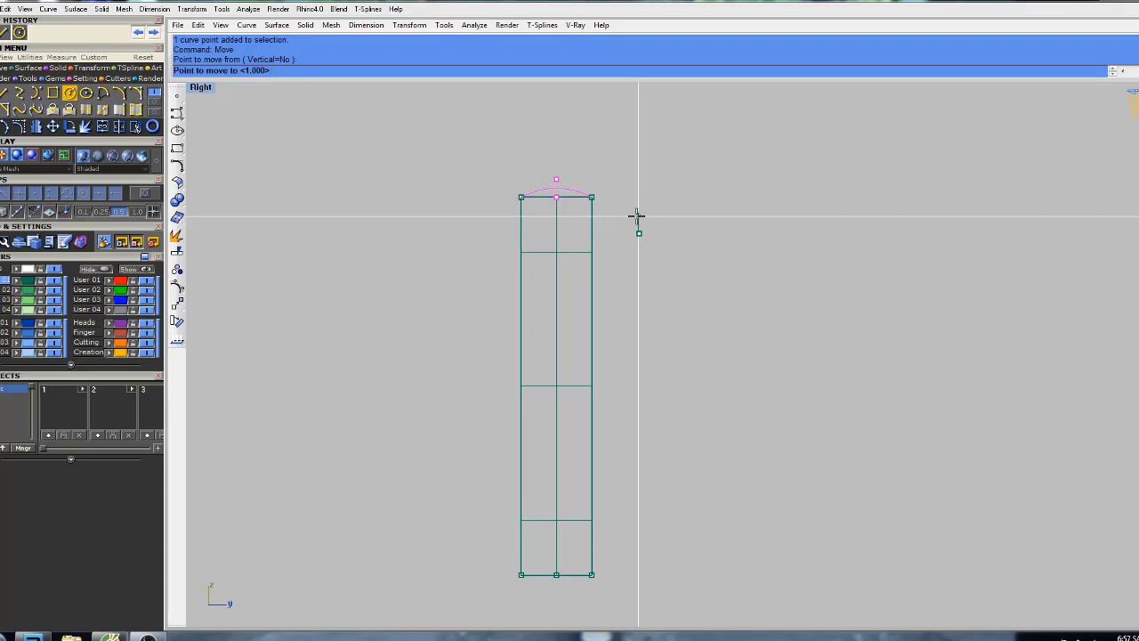
{"action": "left_click", "coordinate": [637, 215]}
{"action": "right_click_drag", "start_coordinate": [568, 449], "coordinate": [564, 336]}
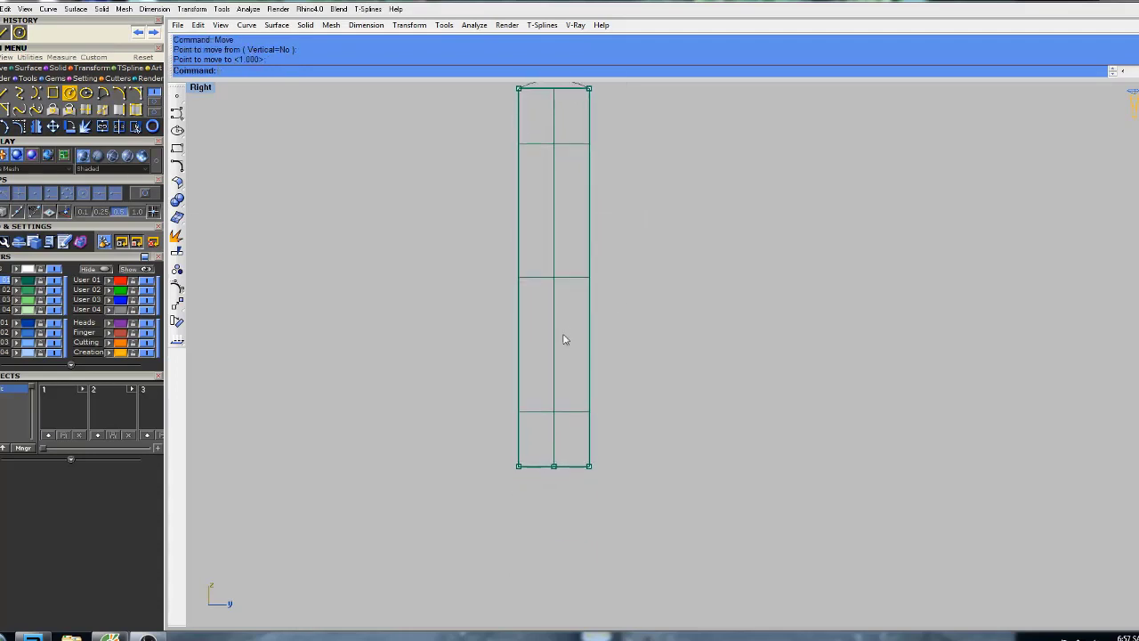
Move the lower curve's middle control point straight down by about 0.8, and hide the control points.
{"action": "left_click", "coordinate": [553, 465]}
{"action": "key", "text": "Return"}
{"action": "left_click", "coordinate": [637, 338]}
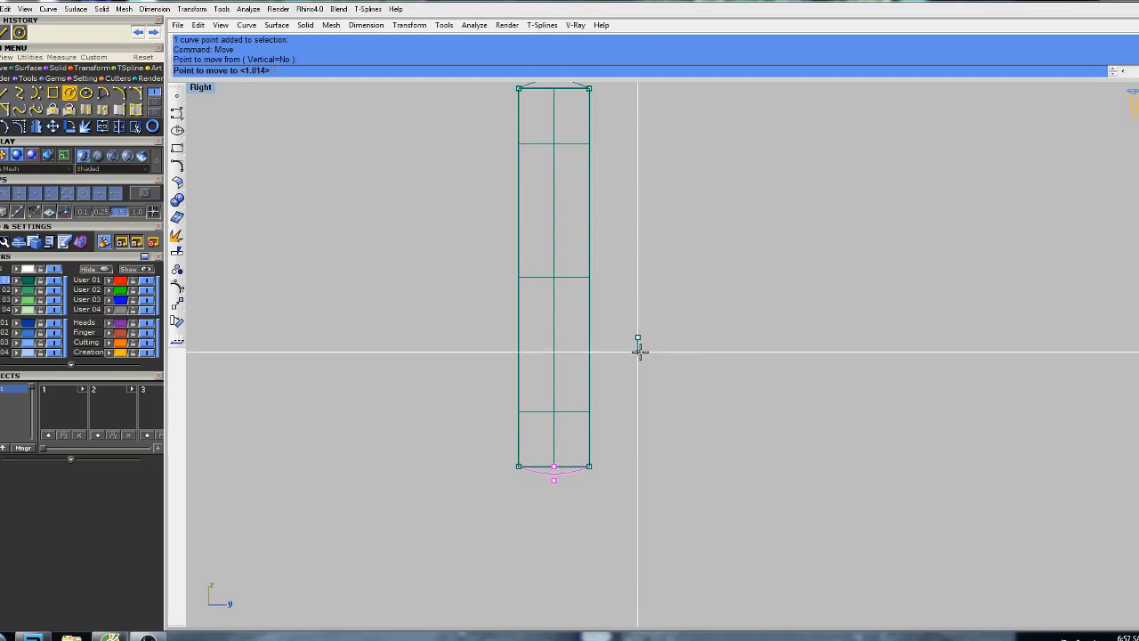
{"action": "left_click", "coordinate": [638, 350]}
{"action": "right_click_drag", "start_coordinate": [633, 343], "coordinate": [615, 373]}
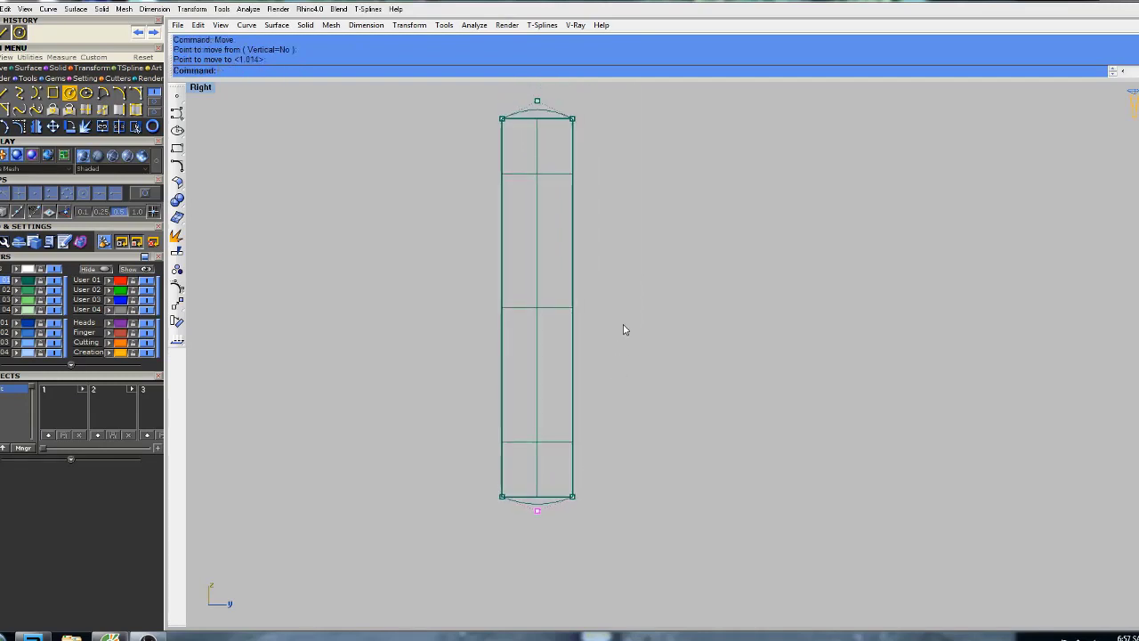
{"action": "right_click_drag", "start_coordinate": [623, 326], "coordinate": [621, 342]}
{"action": "key", "text": "Escape"}
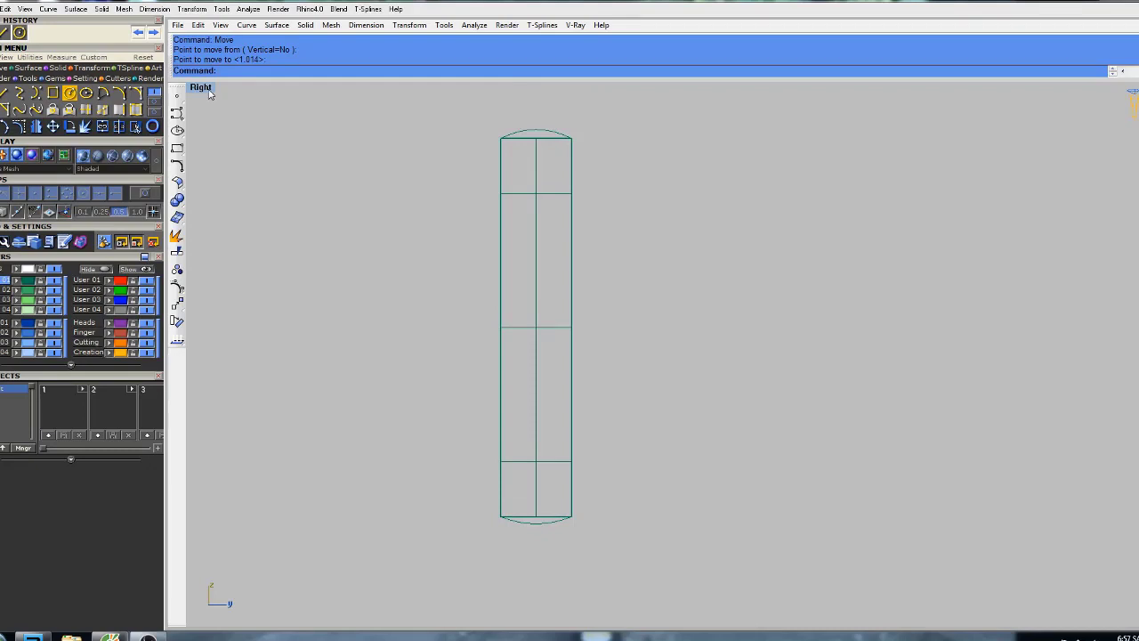
Show the control points of both arched end curves again.
{"action": "left_click", "coordinate": [525, 133]}
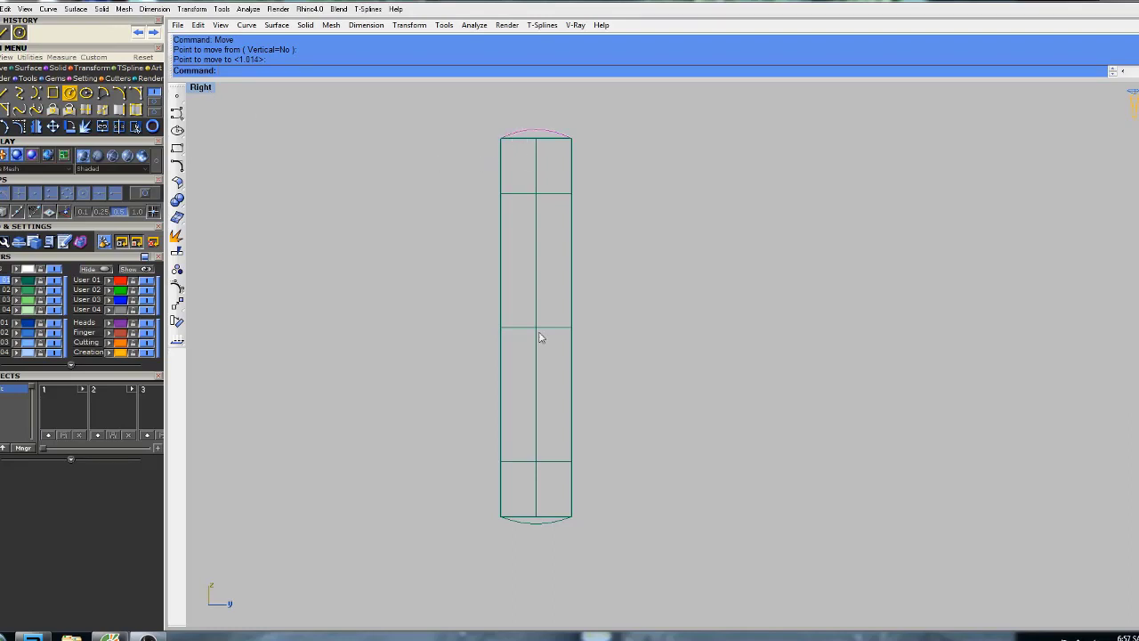
{"action": "left_click", "coordinate": [534, 522], "text": "shift"}
{"action": "right_click_drag", "start_coordinate": [564, 275], "coordinate": [555, 292]}
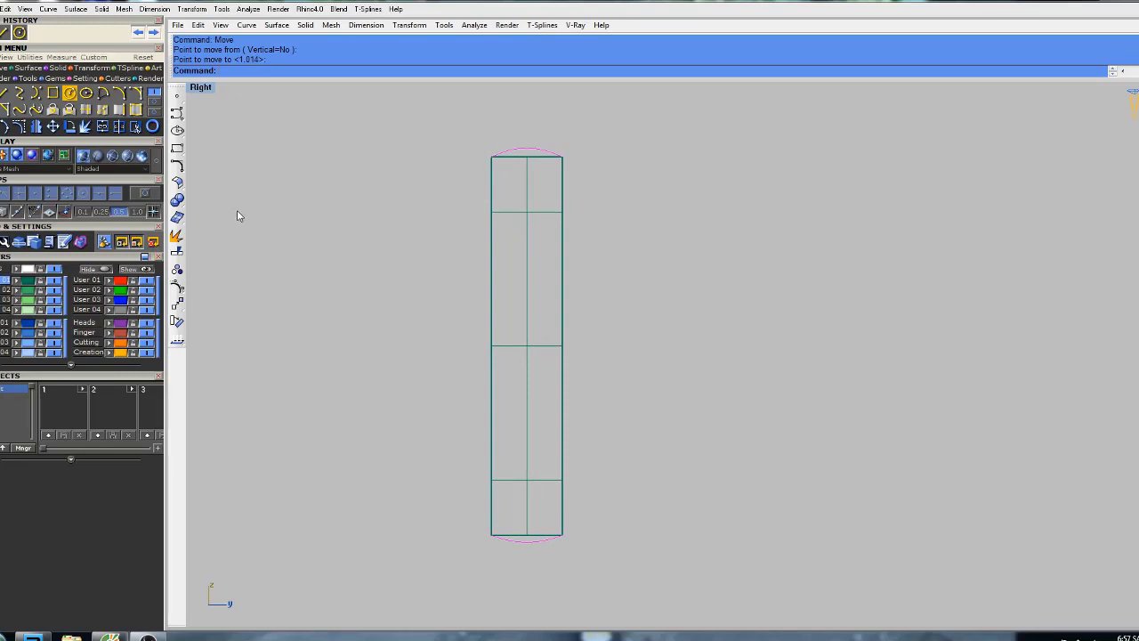
{"action": "key", "text": "F10"}
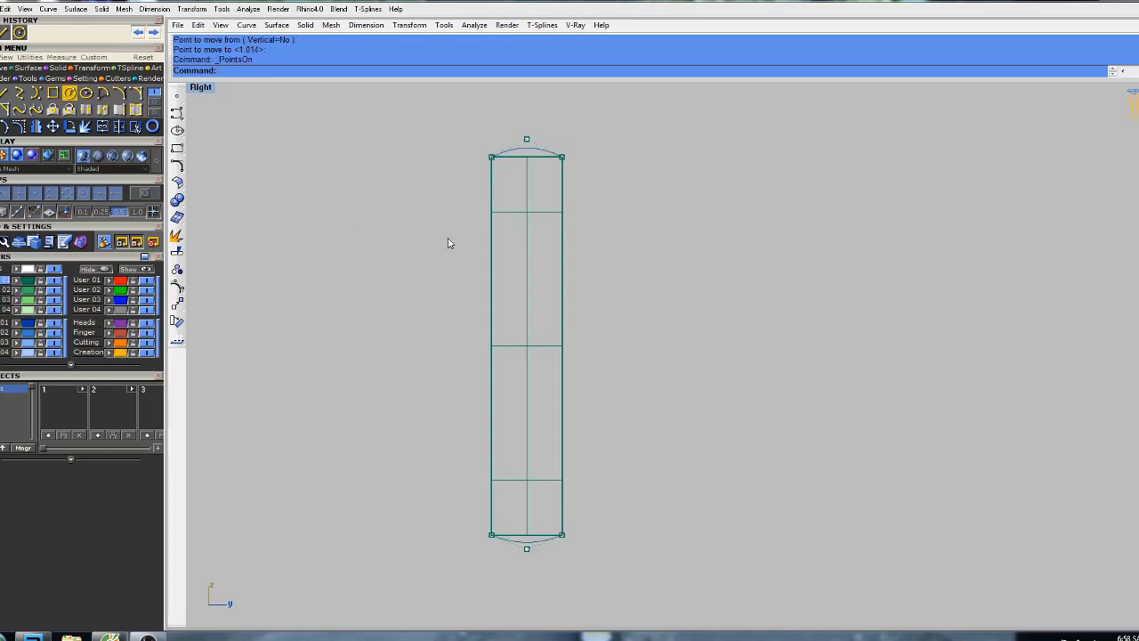
Move the left end points of both arched curves horizontally inward by a distance of 0.7.
{"action": "left_click_drag", "start_coordinate": [469, 140], "coordinate": [514, 404]}
{"action": "left_click_drag", "start_coordinate": [463, 512], "coordinate": [498, 554]}
{"action": "right_click_drag", "start_coordinate": [504, 300], "coordinate": [499, 339]}
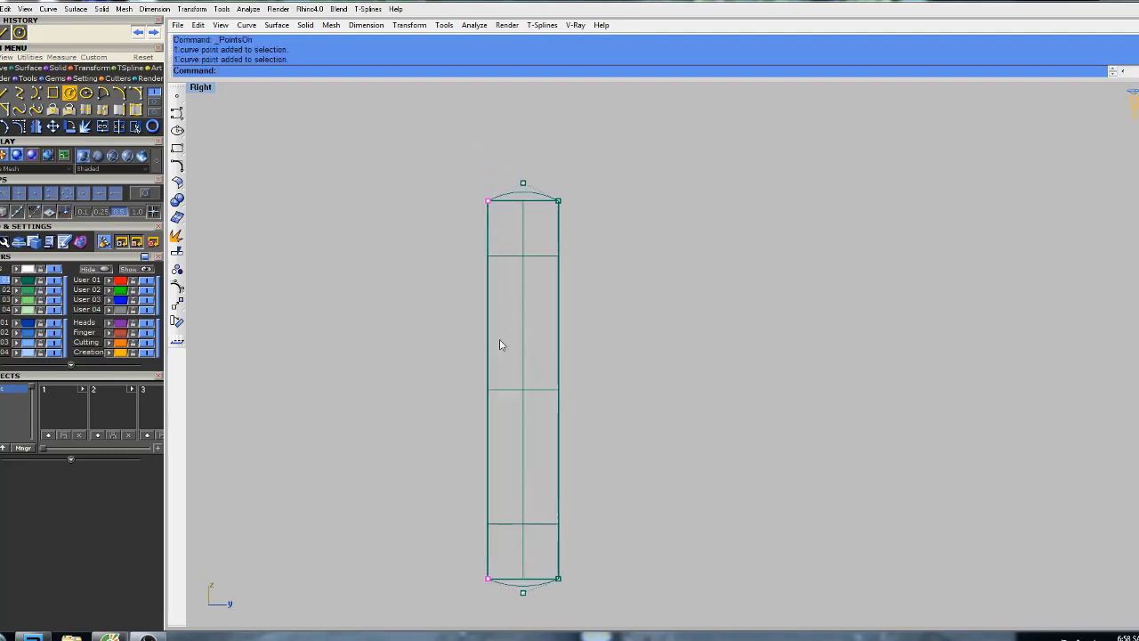
{"action": "type", "text": "Move"}
{"action": "key", "text": "Return"}
{"action": "left_click", "coordinate": [453, 347]}
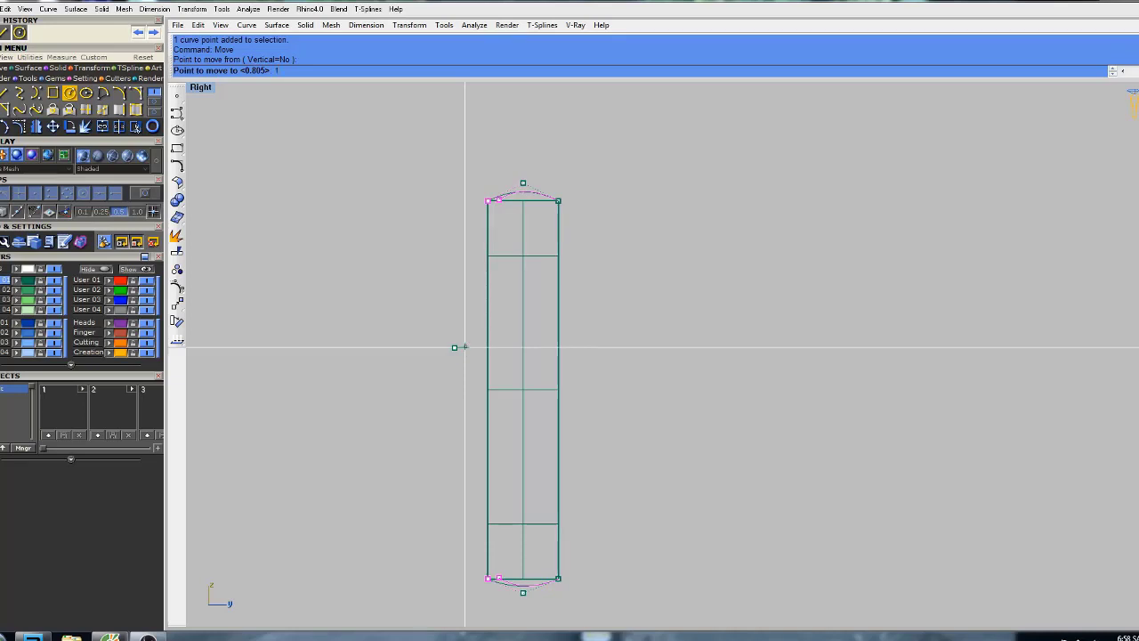
{"action": "key", "text": "Return"}
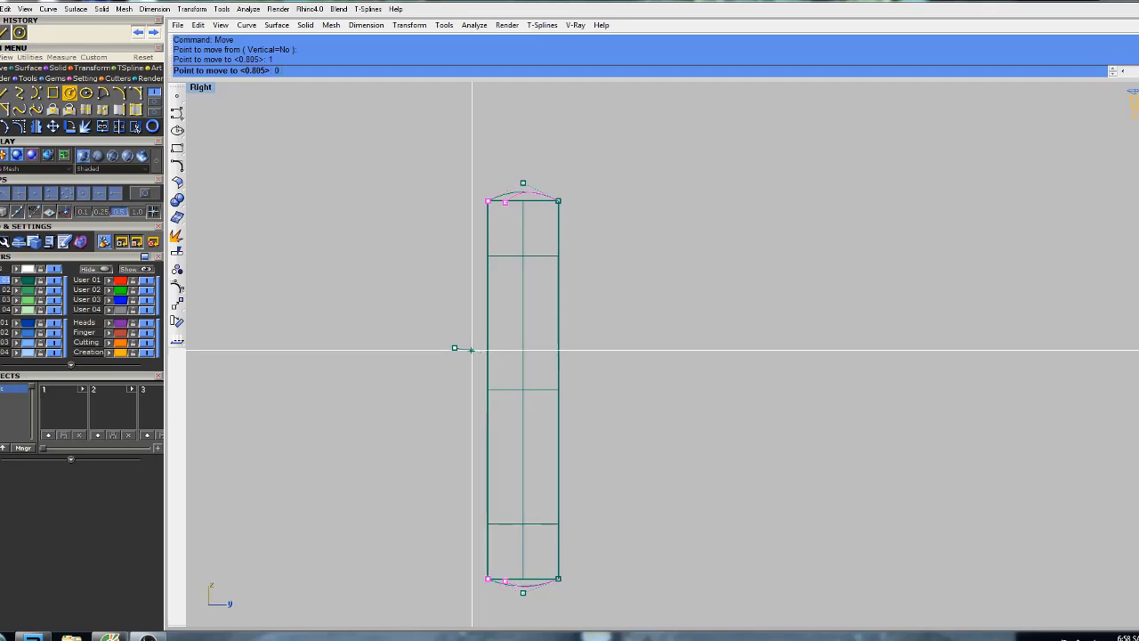
{"action": "type", "text": "0.7"}
{"action": "key", "text": "Return"}
{"action": "left_click", "coordinate": [465, 350]}
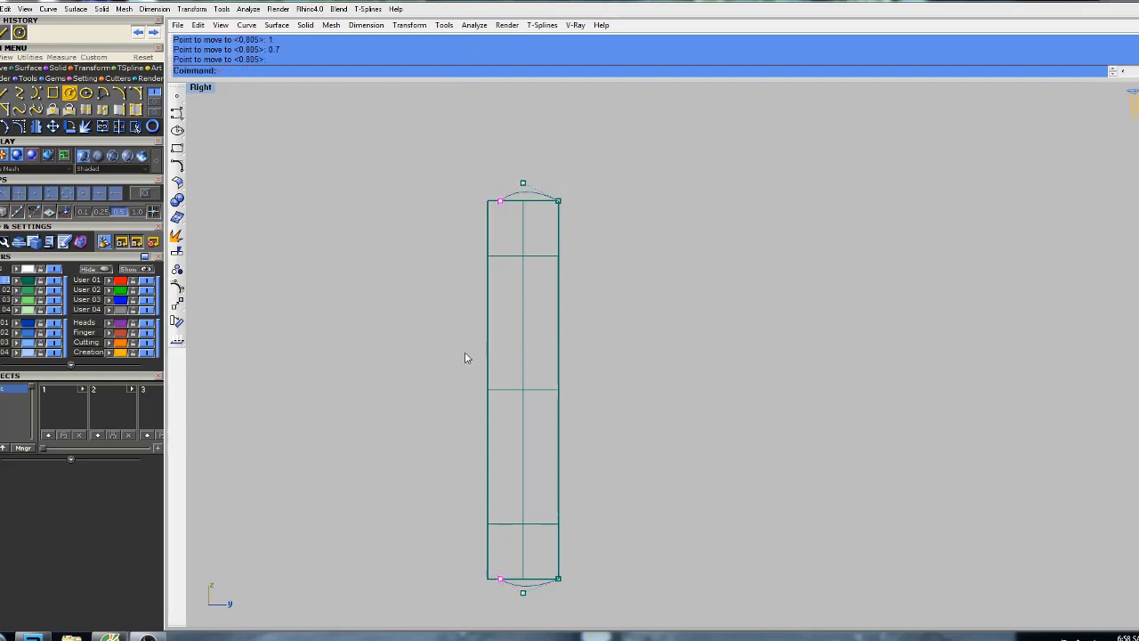
Move the right end points of both arched curves horizontally inward by a distance of 0.7.
{"action": "left_click_drag", "start_coordinate": [543, 178], "coordinate": [578, 625]}
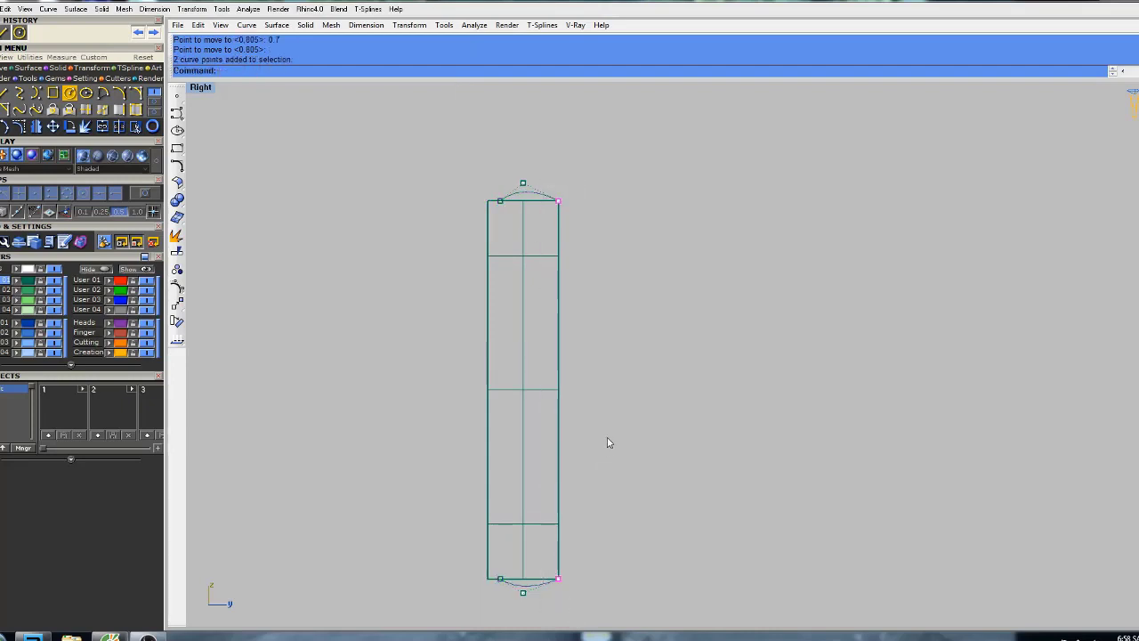
{"action": "right_click_drag", "start_coordinate": [607, 437], "coordinate": [584, 430]}
{"action": "type", "text": "Move"}
{"action": "key", "text": "Return"}
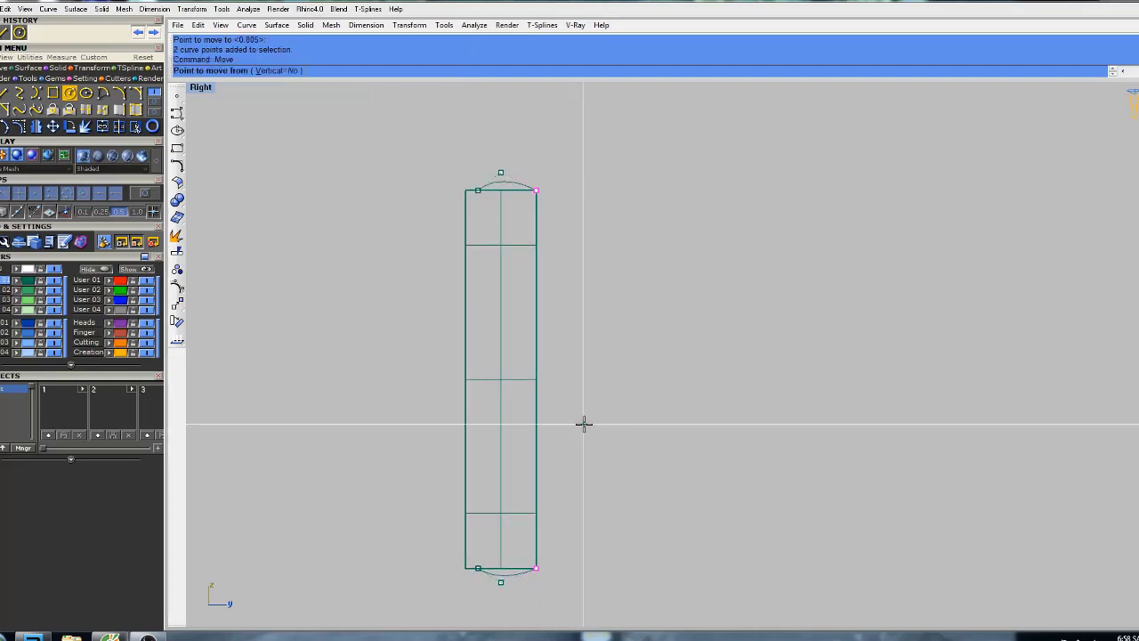
{"action": "left_click", "coordinate": [697, 453]}
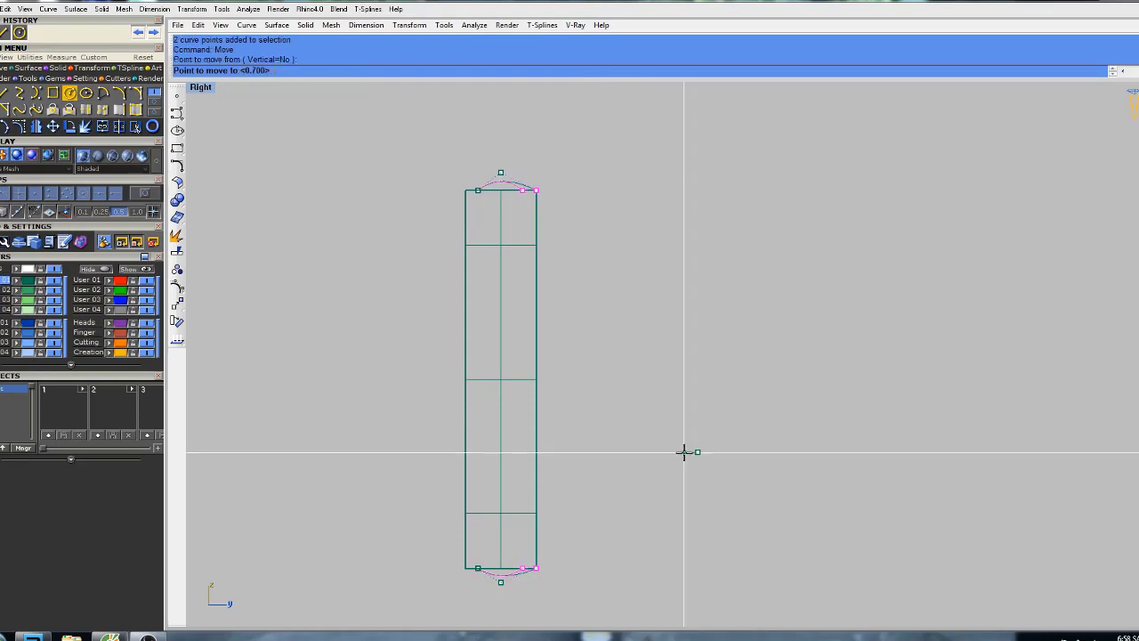
{"action": "type", "text": "0.7"}
{"action": "key", "text": "Return"}
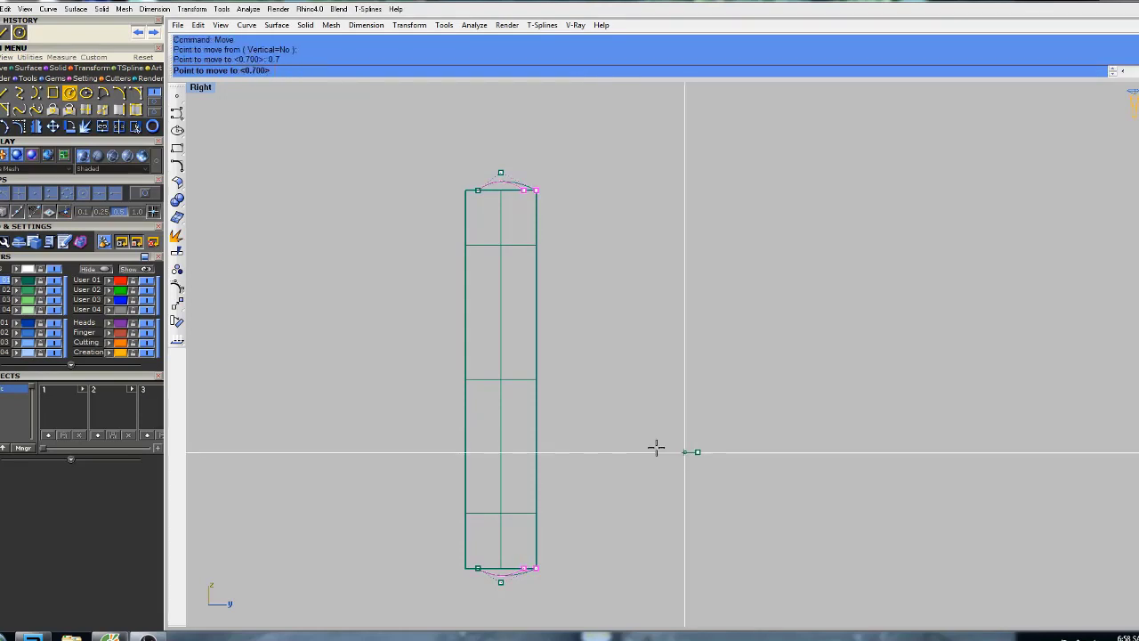
{"action": "left_click", "coordinate": [656, 448]}
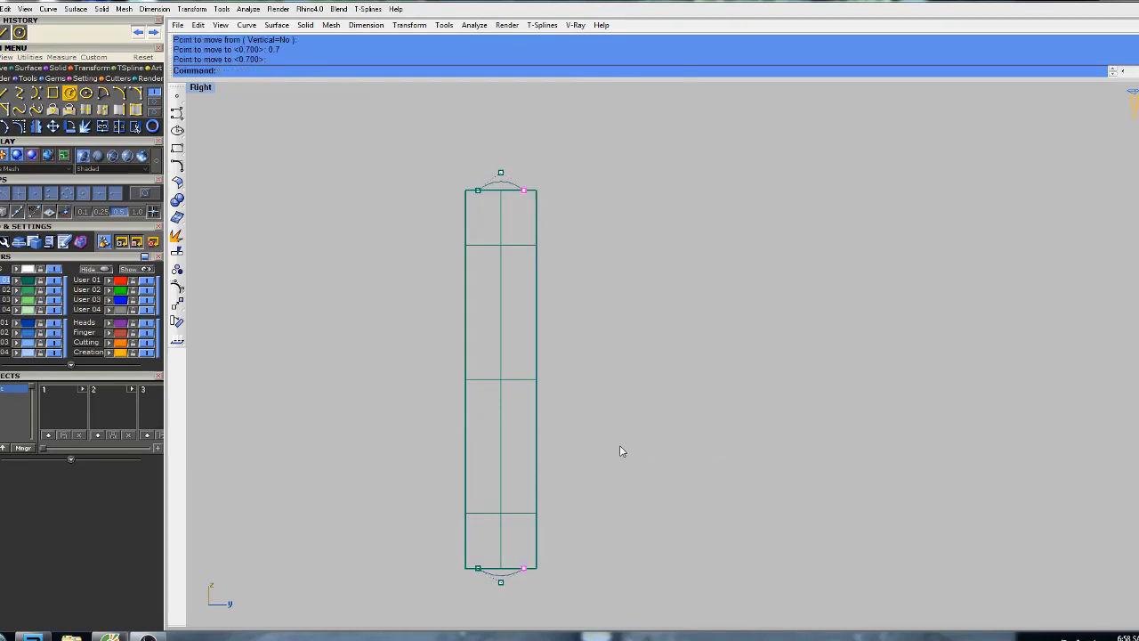
Examine the reshaped end curves on the half band in an enlarged Perspective view.
{"action": "double_click", "coordinate": [206, 89]}
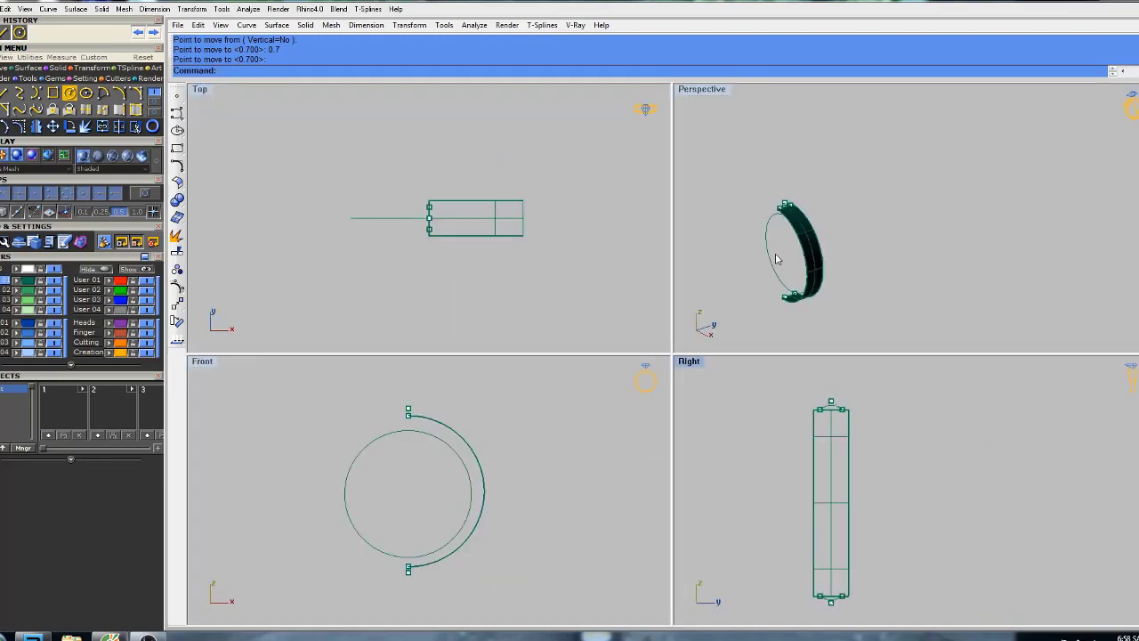
{"action": "scroll", "coordinate": [776, 258], "scroll_direction": "up", "scroll_amount": 5}
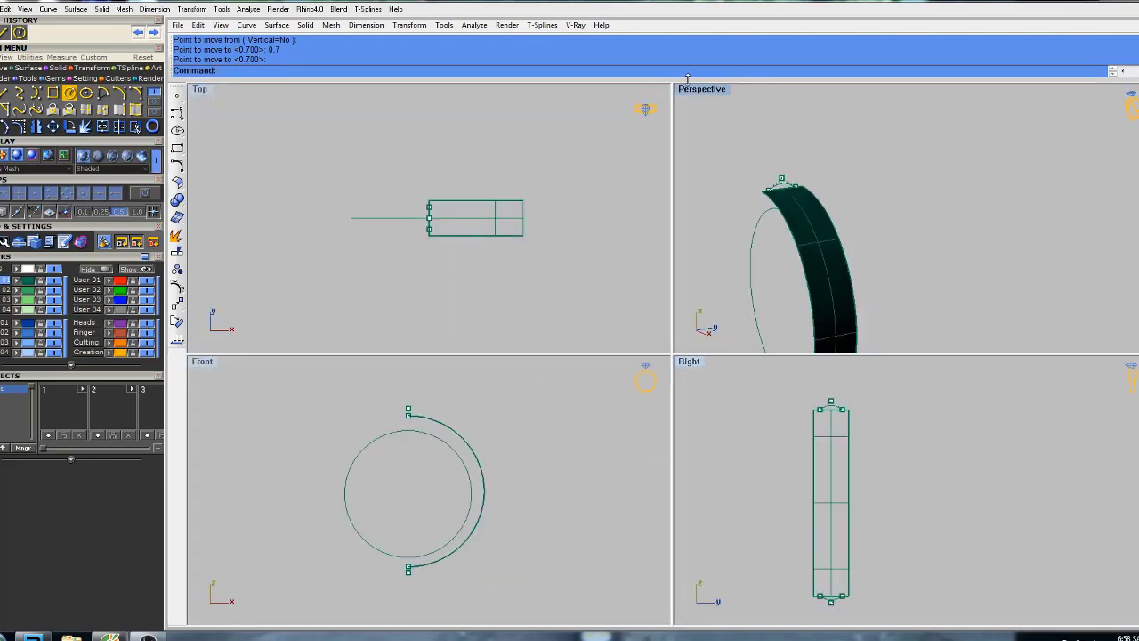
{"action": "double_click", "coordinate": [688, 93]}
{"action": "scroll", "coordinate": [543, 271], "scroll_direction": "down", "scroll_amount": 4}
{"action": "right_click_drag", "start_coordinate": [543, 270], "coordinate": [428, 187]}
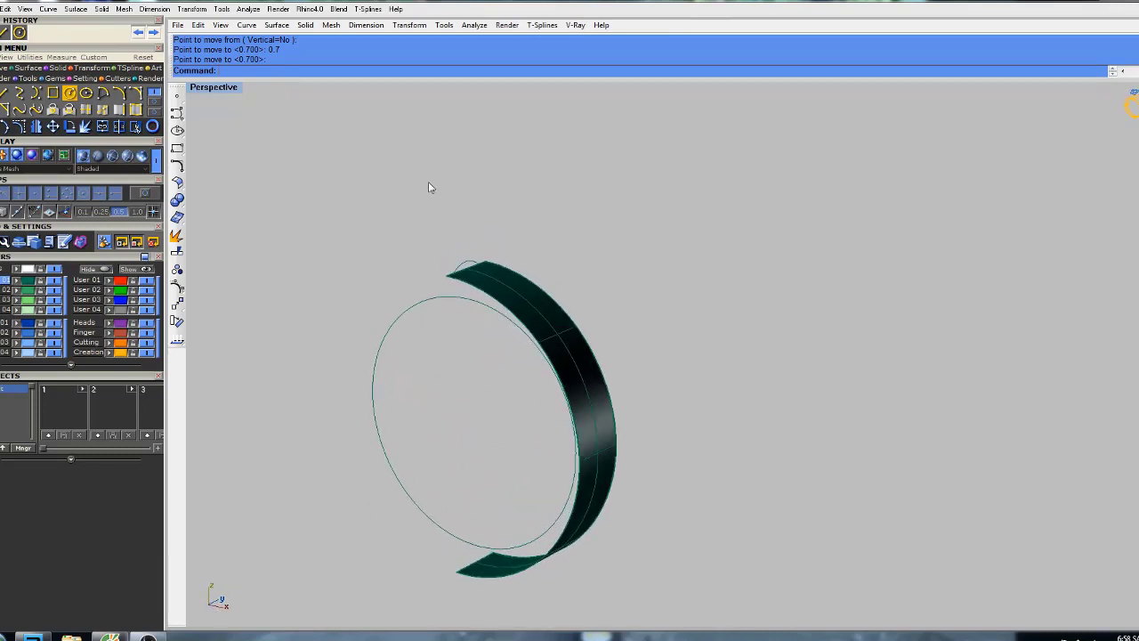
{"action": "double_click", "coordinate": [232, 93]}
Offset the half band's middle curve inward by 0.7 in the Front view.
{"action": "right_click_drag", "start_coordinate": [474, 463], "coordinate": [490, 453]}
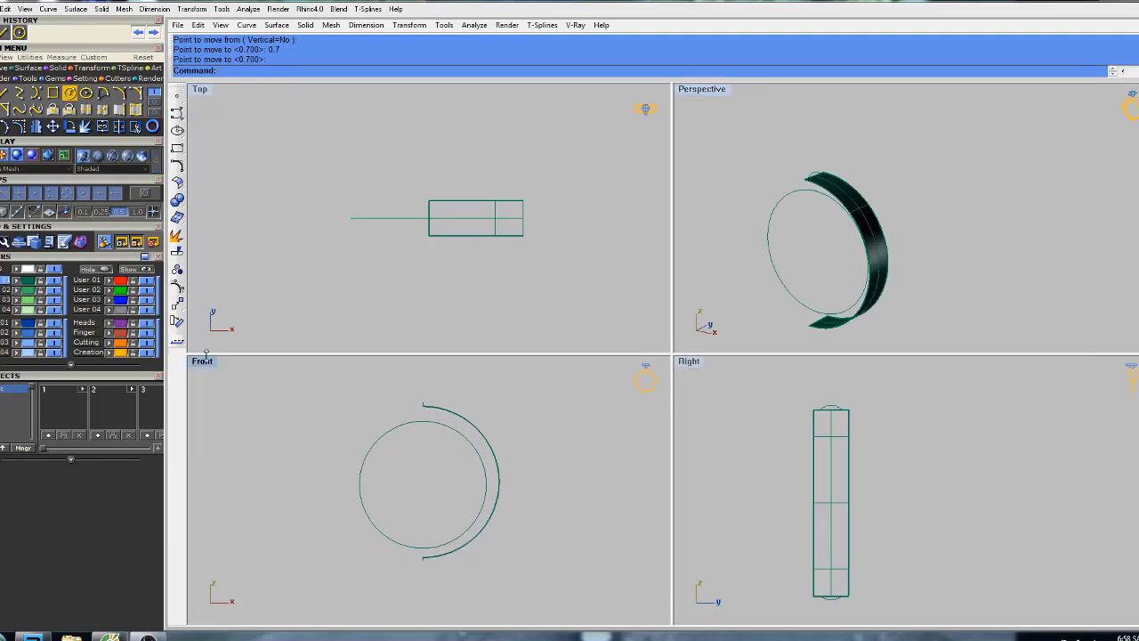
{"action": "left_click", "coordinate": [486, 446]}
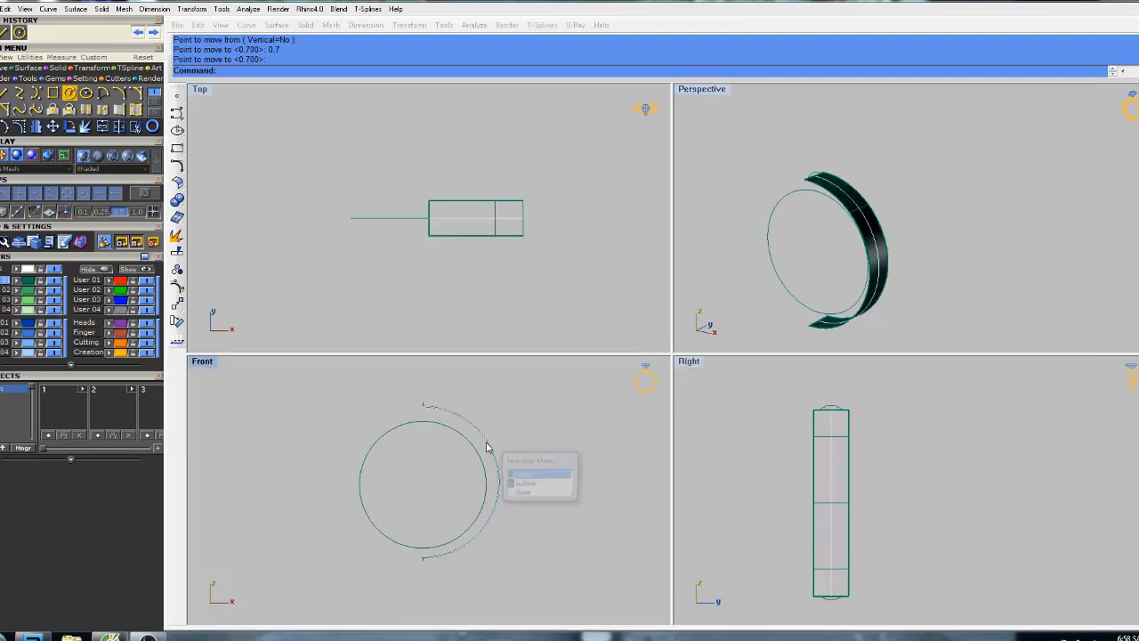
{"action": "left_click", "coordinate": [521, 476]}
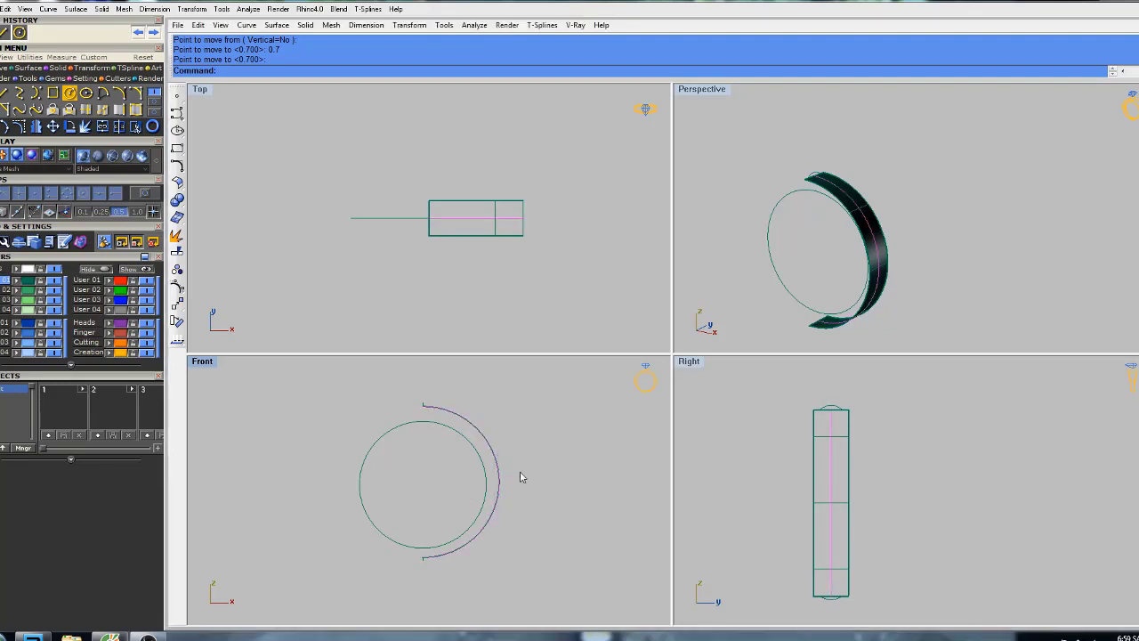
{"action": "double_click", "coordinate": [211, 365]}
{"action": "right_click_drag", "start_coordinate": [801, 311], "coordinate": [660, 342]}
{"action": "type", "text": "O"}
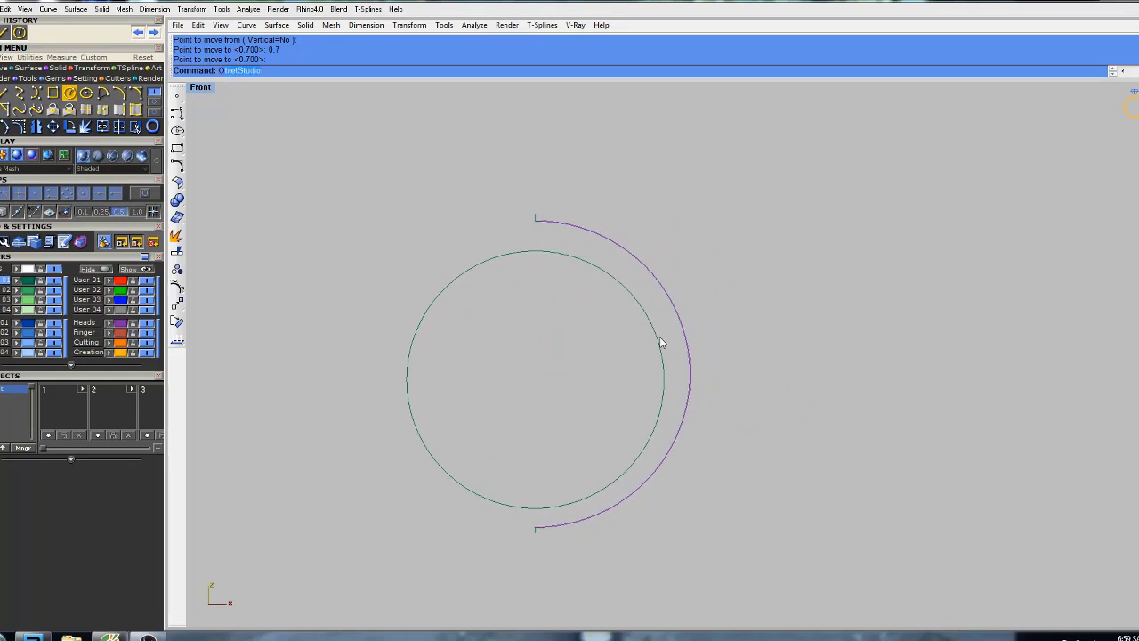
{"action": "type", "text": "f"}
{"action": "key", "text": "Return"}
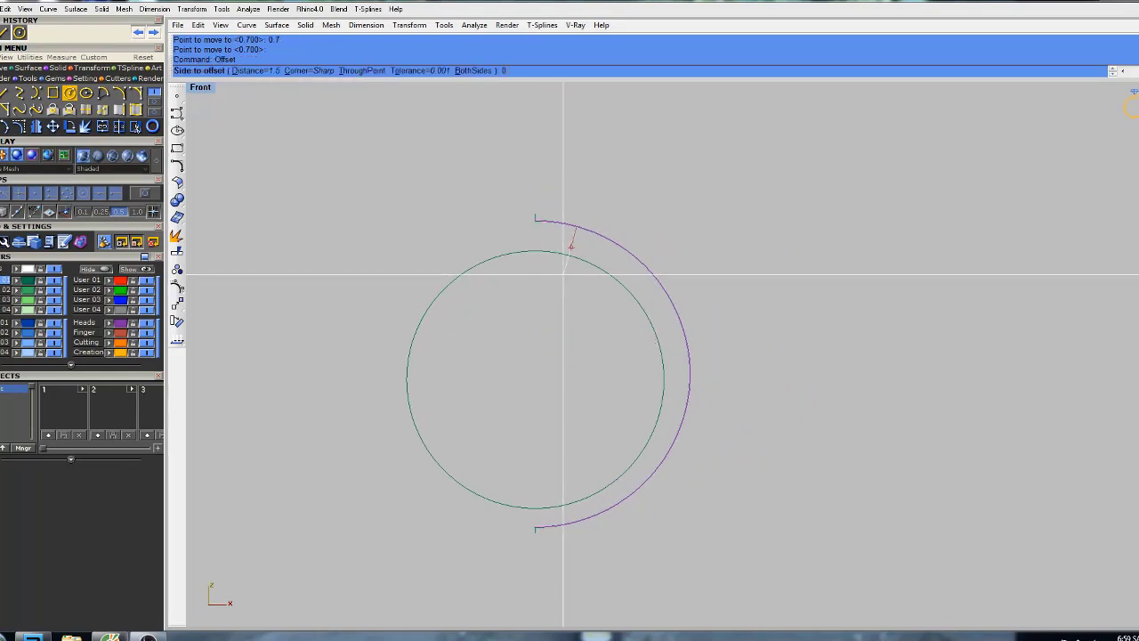
{"action": "key", "text": "Return"}
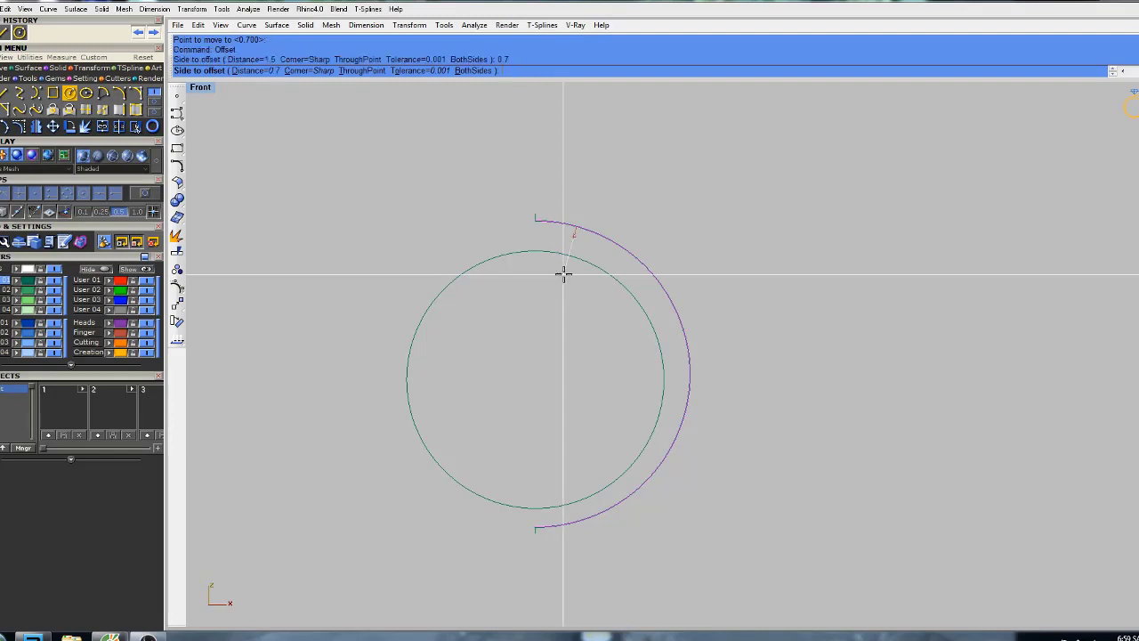
{"action": "left_click", "coordinate": [562, 274]}
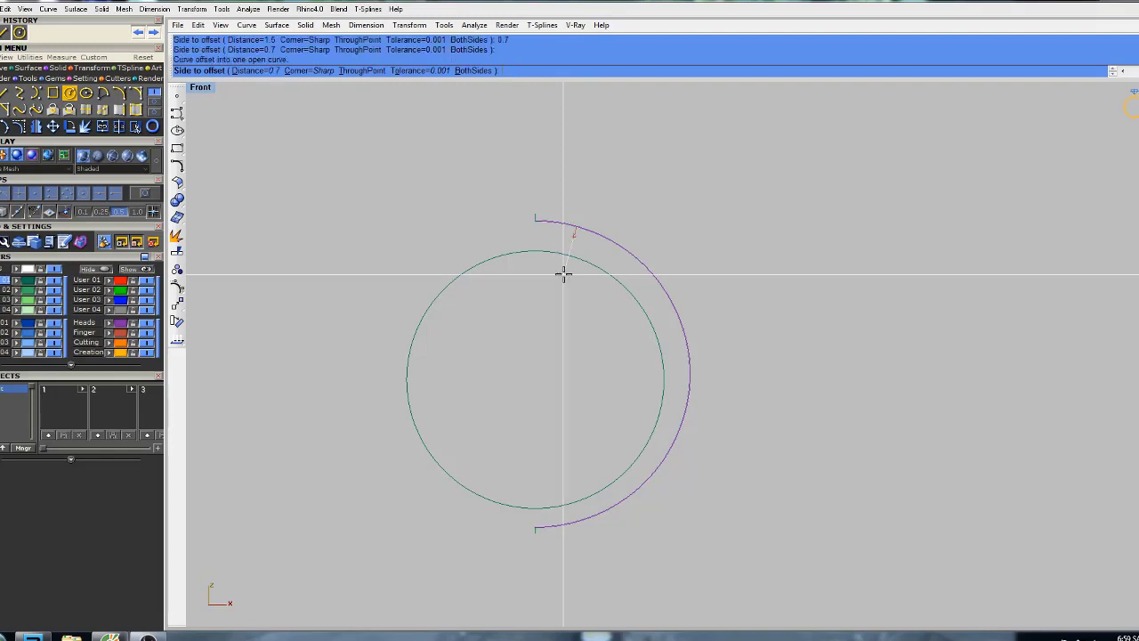
{"action": "left_click", "coordinate": [728, 271]}
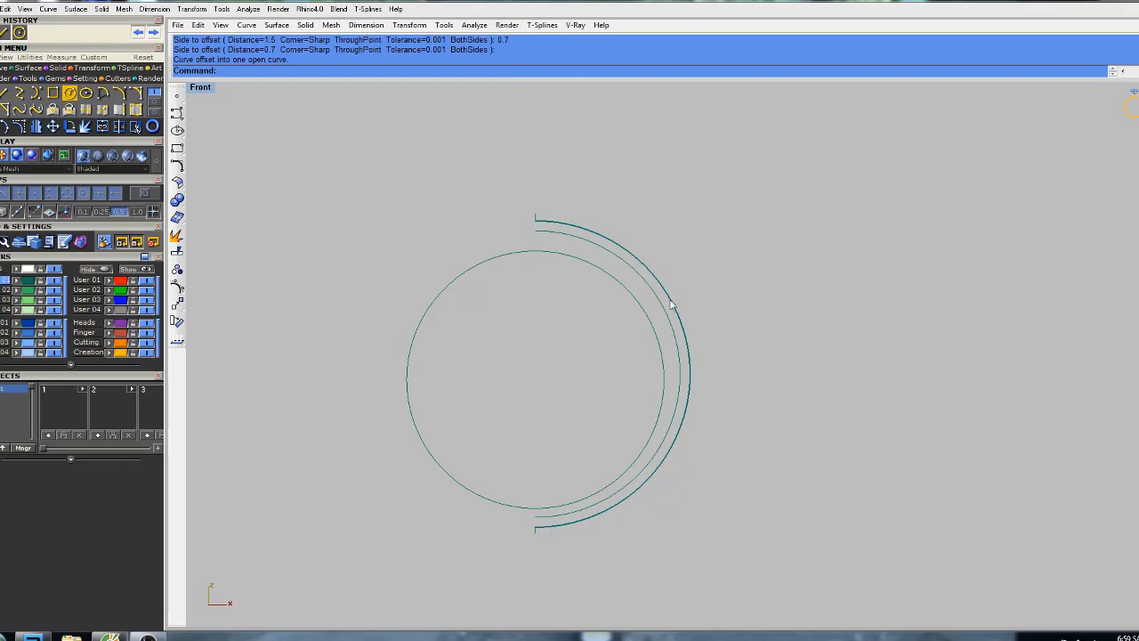
Rebuild the new inner offset curve with 7 points and degree 3, deleting the input curve.
{"action": "right_click_drag", "start_coordinate": [664, 299], "coordinate": [633, 295]}
{"action": "left_click", "coordinate": [631, 296]}
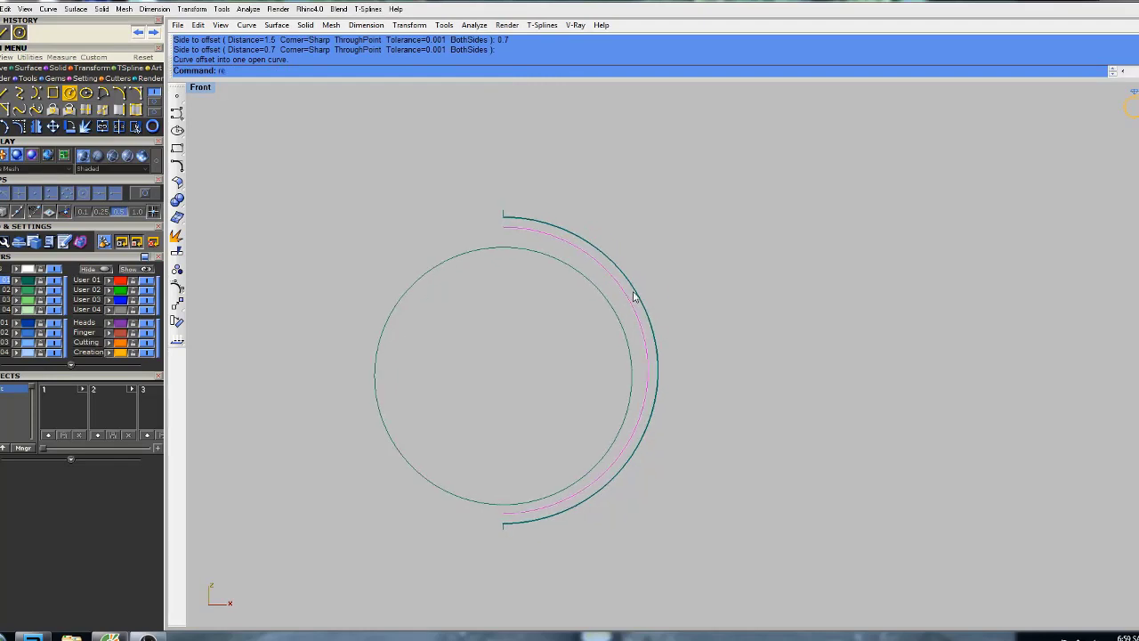
{"action": "type", "text": "reb"}
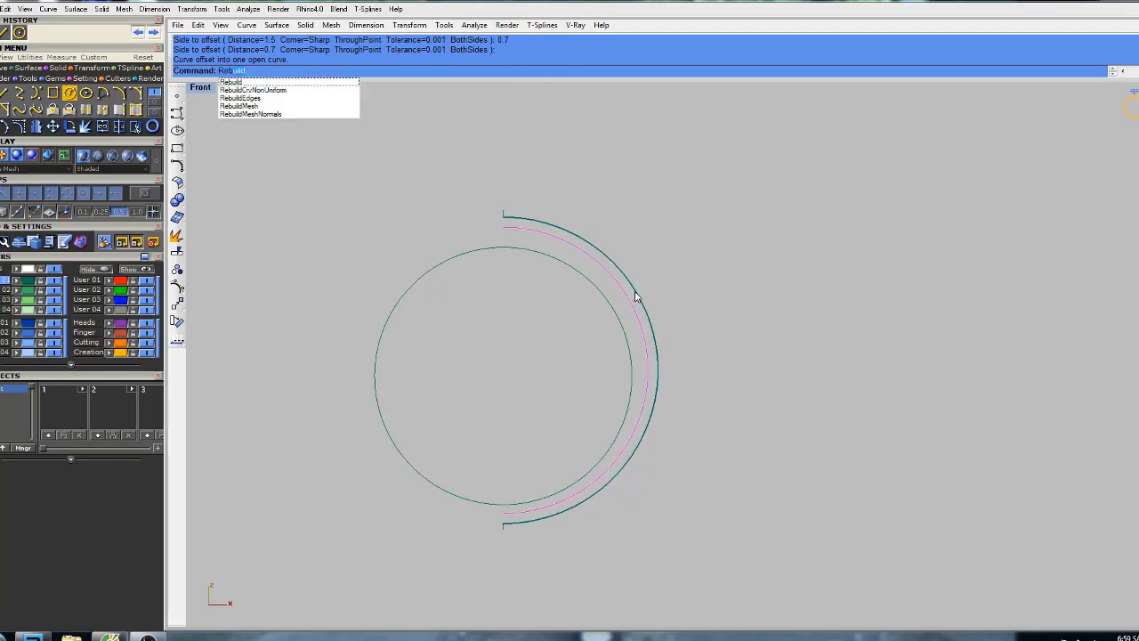
{"action": "left_click", "coordinate": [258, 83]}
{"action": "left_click", "coordinate": [709, 288]}
{"action": "left_click", "coordinate": [709, 287]}
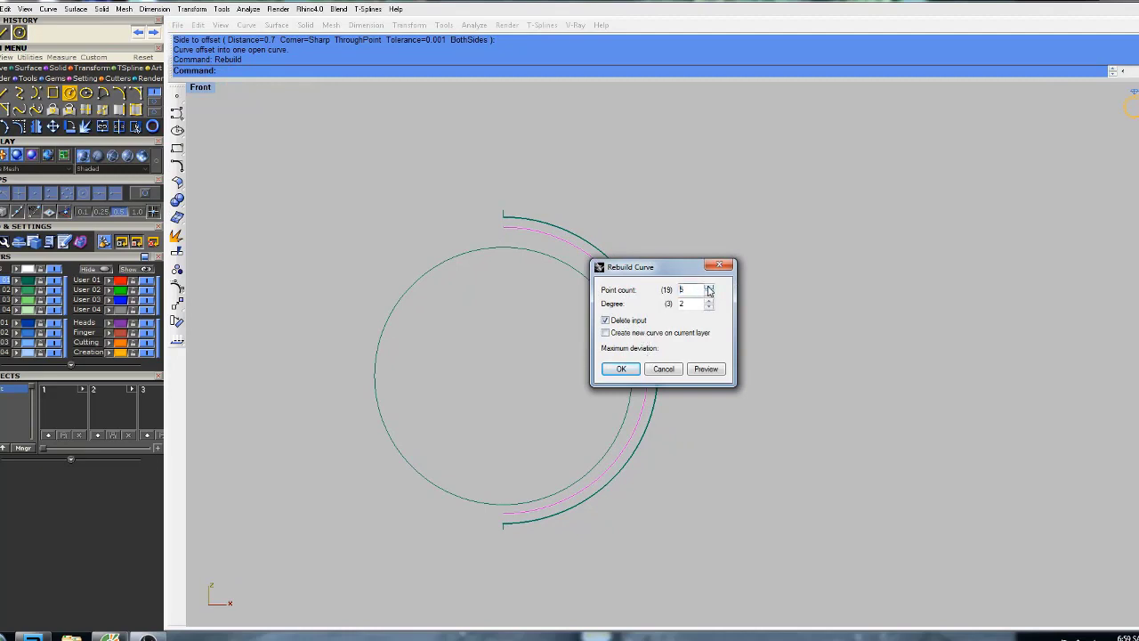
{"action": "left_click", "coordinate": [708, 301]}
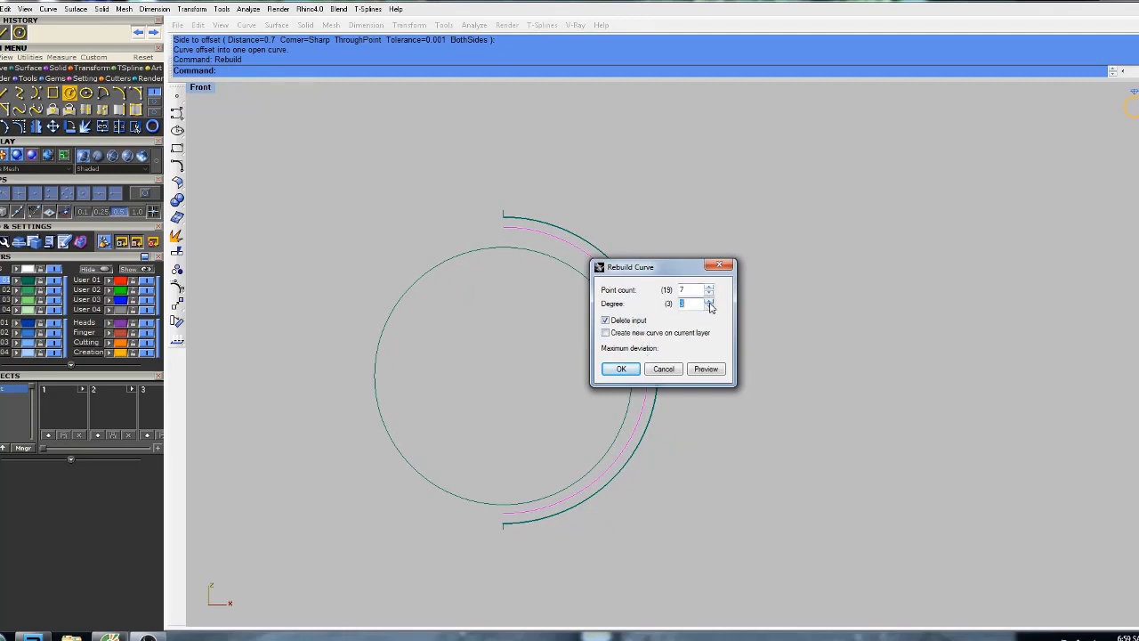
{"action": "left_click", "coordinate": [623, 368]}
{"action": "left_click", "coordinate": [554, 239]}
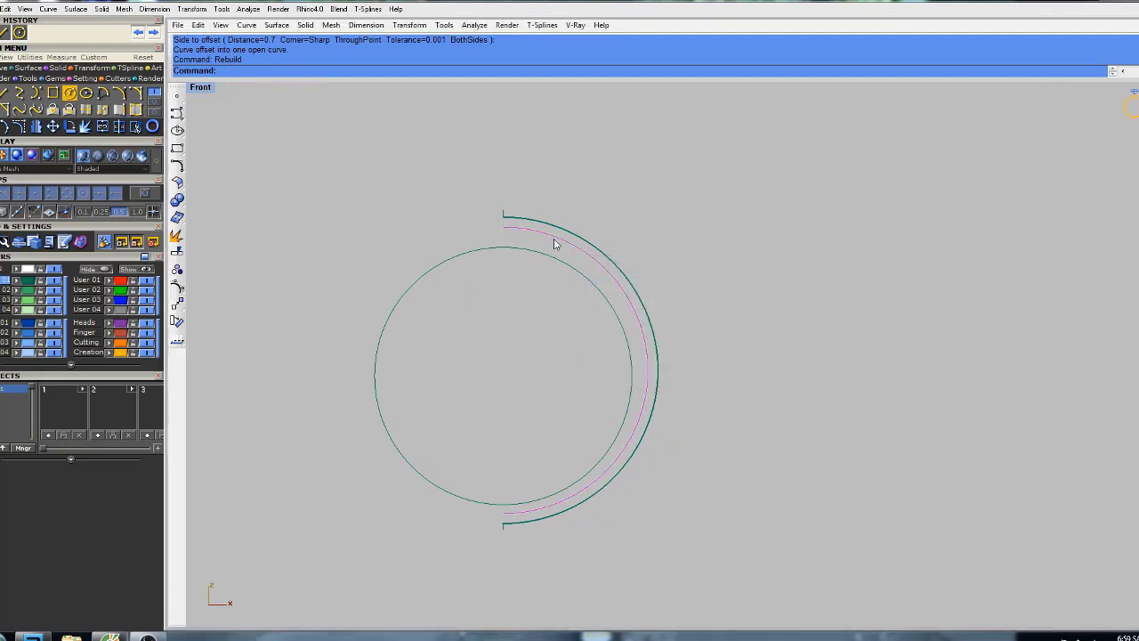
{"action": "right_click_drag", "start_coordinate": [585, 238], "coordinate": [563, 263]}
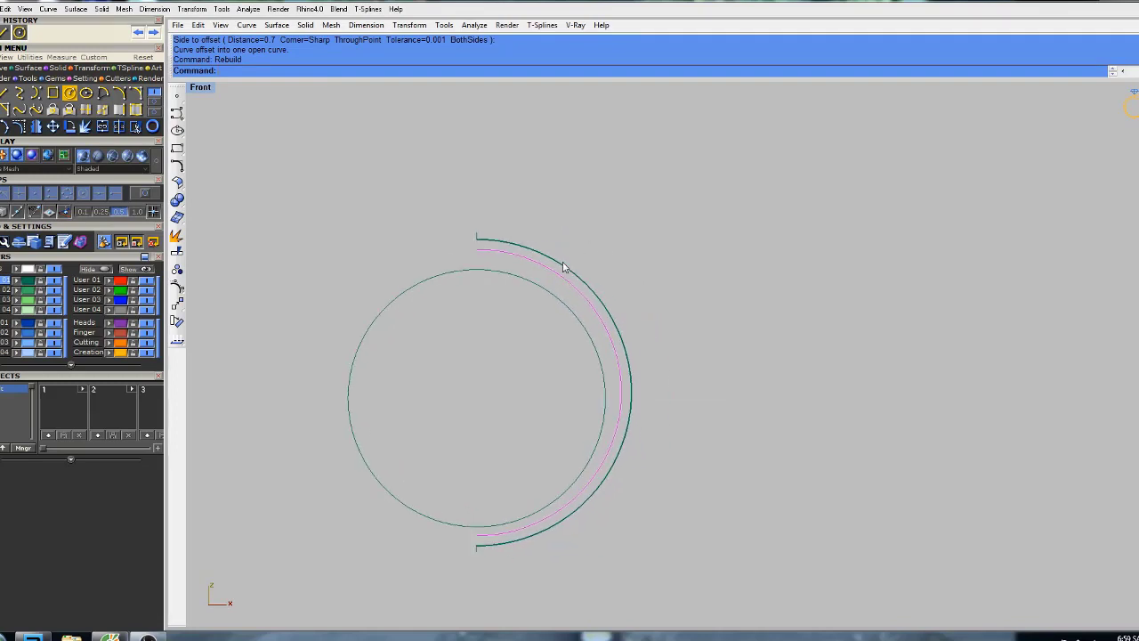
{"action": "double_click", "coordinate": [200, 89]}
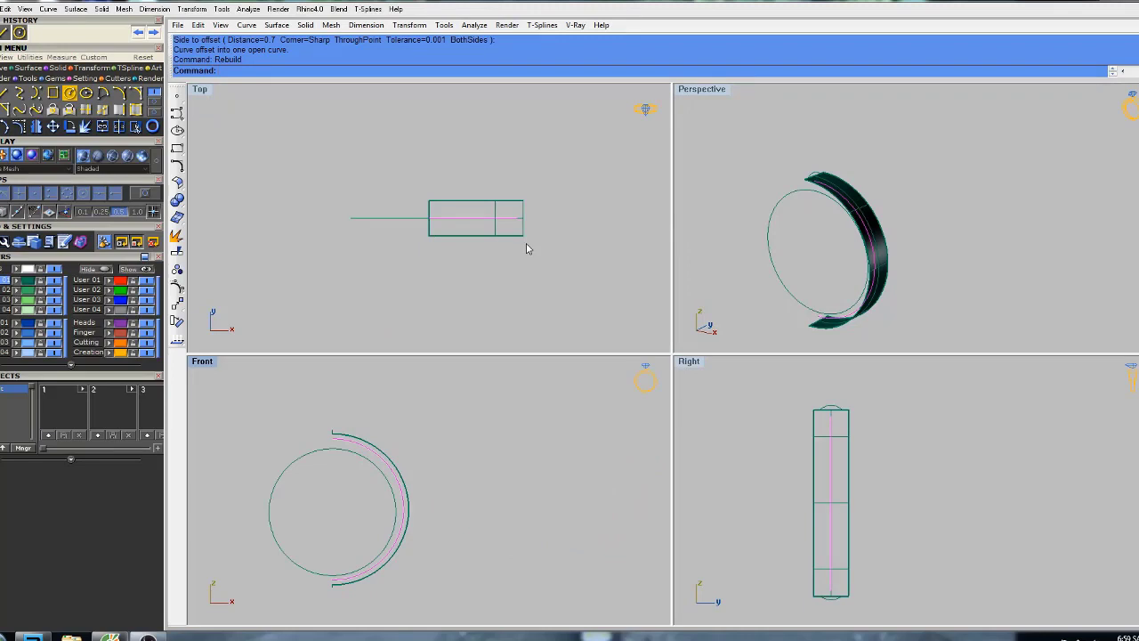
{"action": "double_click", "coordinate": [715, 92]}
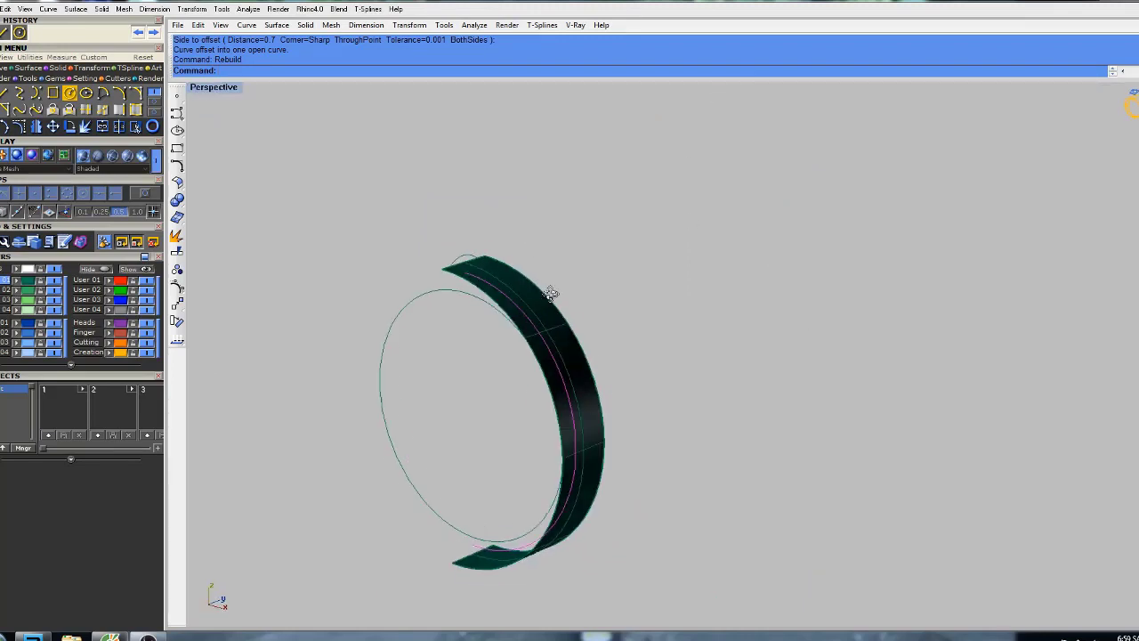
{"action": "right_click_drag", "start_coordinate": [551, 294], "coordinate": [443, 250]}
{"action": "left_click", "coordinate": [512, 236]}
{"action": "scroll", "coordinate": [466, 229], "scroll_direction": "up", "scroll_amount": 6}
{"action": "type", "text": "xc"}
{"action": "key", "text": "Return"}
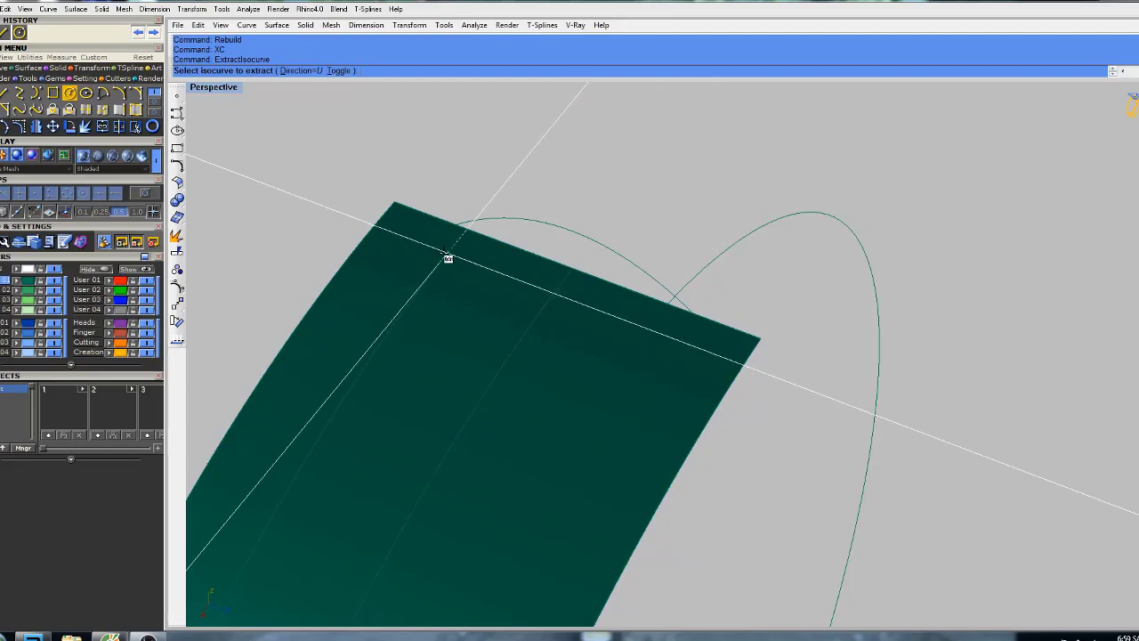
{"action": "key", "text": "Escape"}
Extract two lengthwise isocurves from the half band surface at both ends of the arched end curve and put them on the red User 01 layer.
{"action": "mouse_move", "coordinate": [475, 271]}
{"action": "right_mouse_down"}
{"action": "mouse_move", "coordinate": [455, 256]}
{"action": "mouse_move", "coordinate": [481, 255]}
{"action": "right_mouse_up"}
{"action": "left_click", "coordinate": [456, 254]}
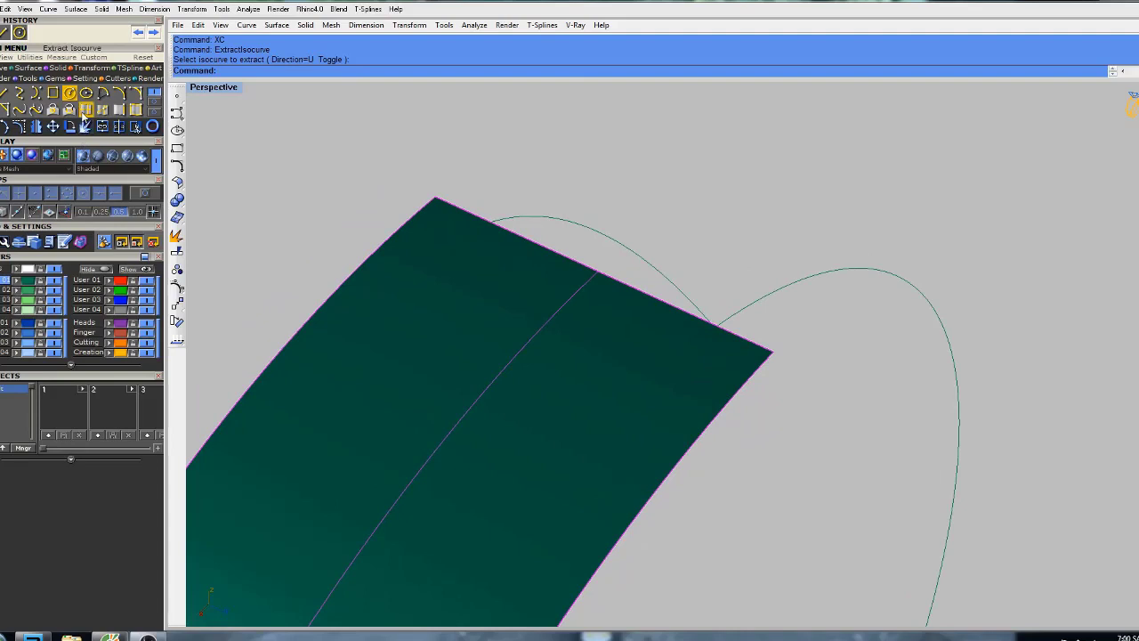
{"action": "left_click", "coordinate": [84, 115]}
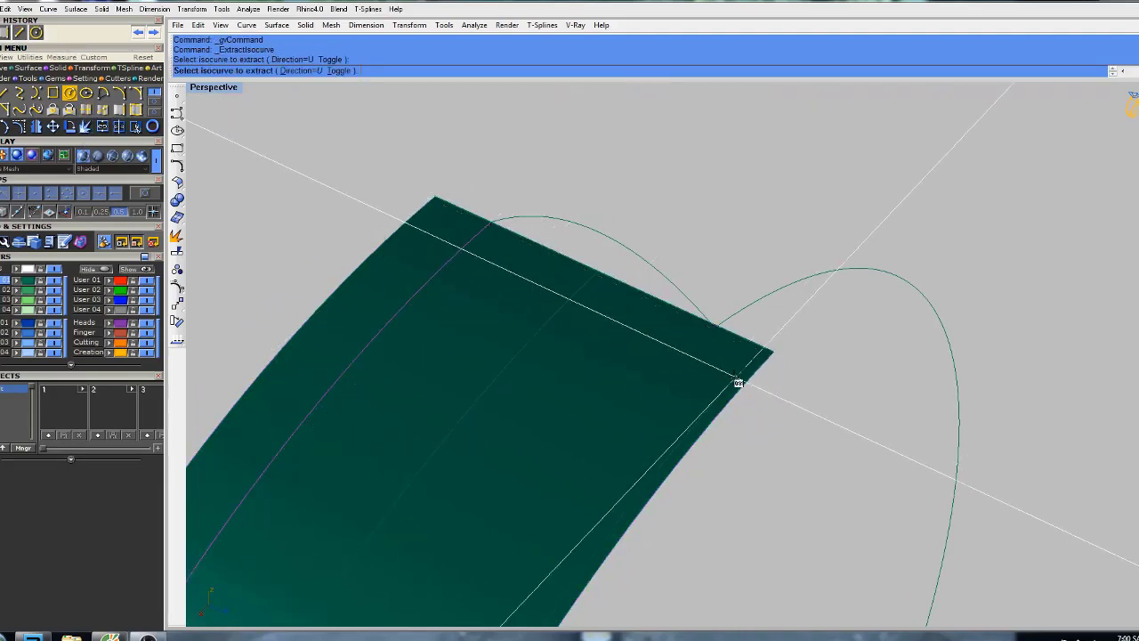
{"action": "right_click_drag", "start_coordinate": [722, 328], "coordinate": [690, 322]}
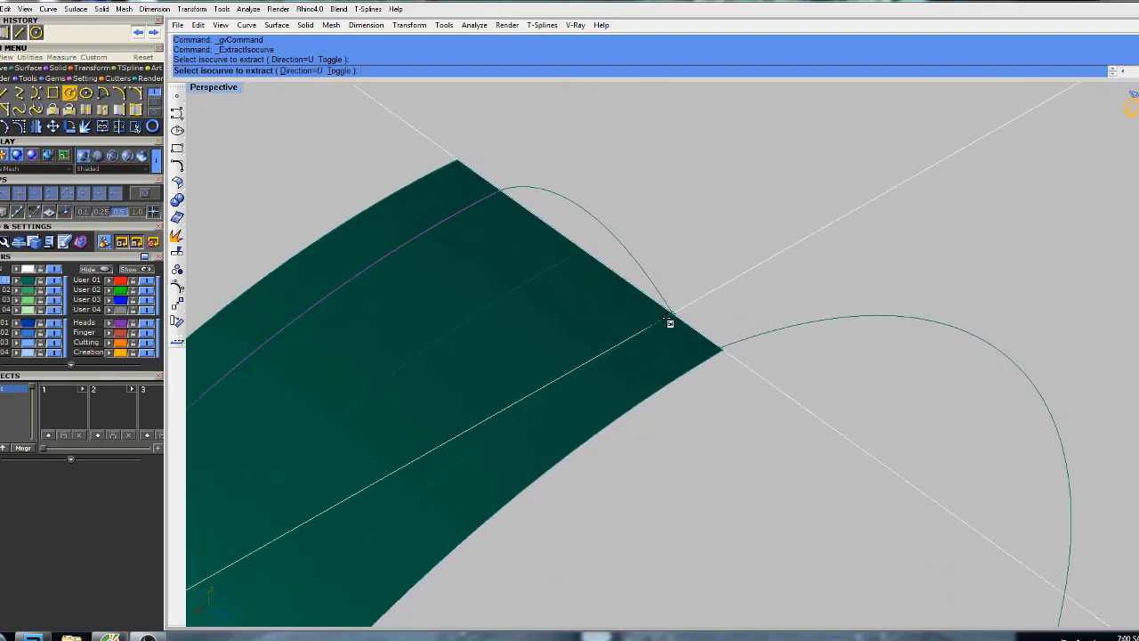
{"action": "left_click", "coordinate": [671, 320]}
{"action": "right_click", "coordinate": [672, 319]}
{"action": "scroll", "coordinate": [671, 317], "scroll_direction": "down", "scroll_amount": 5}
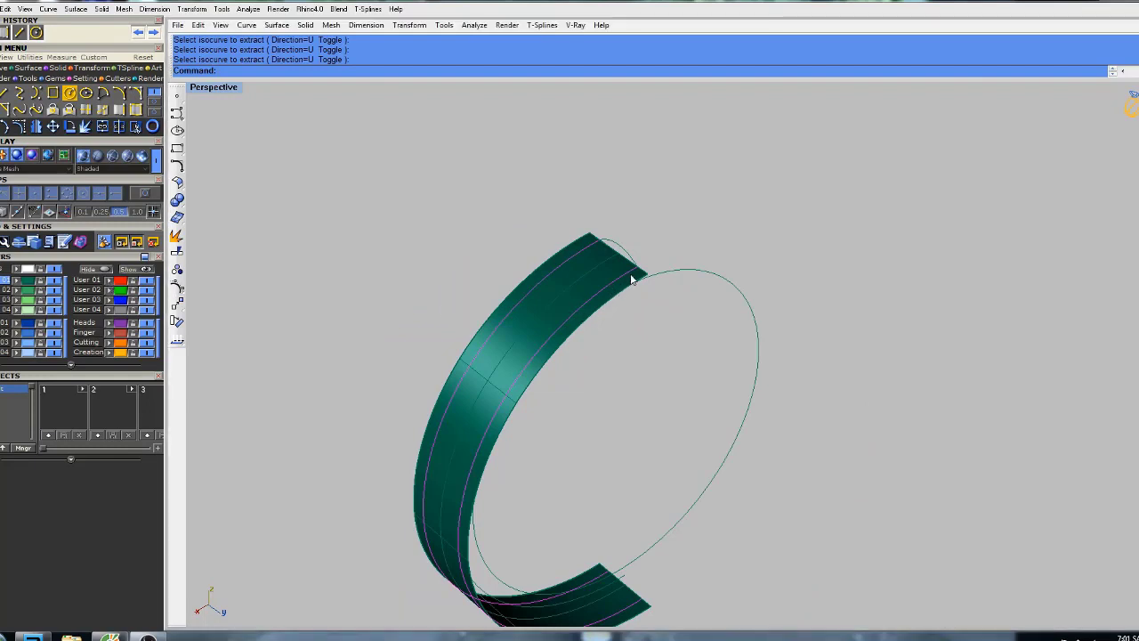
{"action": "left_click", "coordinate": [390, 275]}
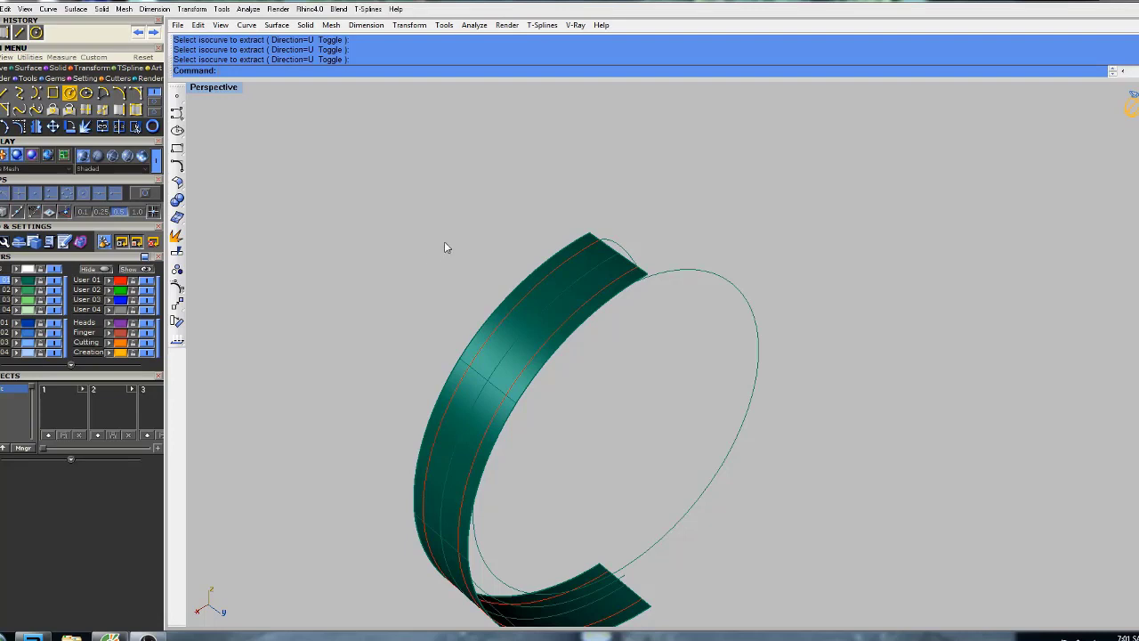
Delete the half band surface, keeping the extracted red isocurves, the middle curves and the arched end curves.
{"action": "right_click_drag", "start_coordinate": [514, 322], "coordinate": [547, 243]}
{"action": "right_click_drag", "start_coordinate": [599, 216], "coordinate": [598, 281]}
{"action": "left_click", "coordinate": [574, 264]}
{"action": "left_click", "coordinate": [556, 247]}
{"action": "scroll", "coordinate": [557, 246], "scroll_direction": "down", "scroll_amount": 9}
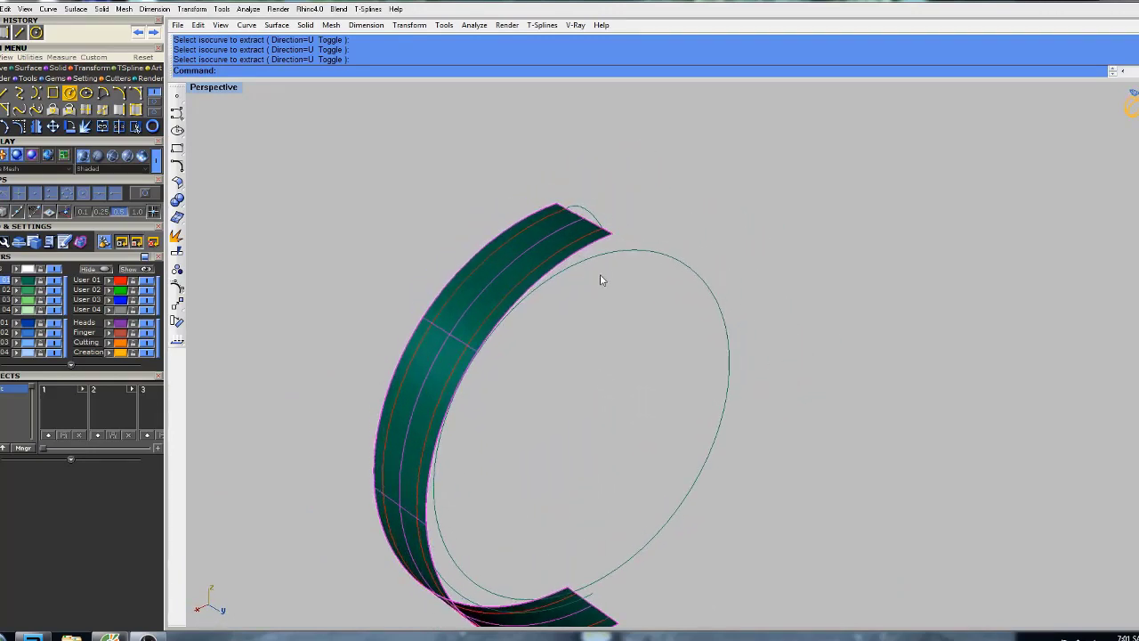
{"action": "type", "text": "l"}
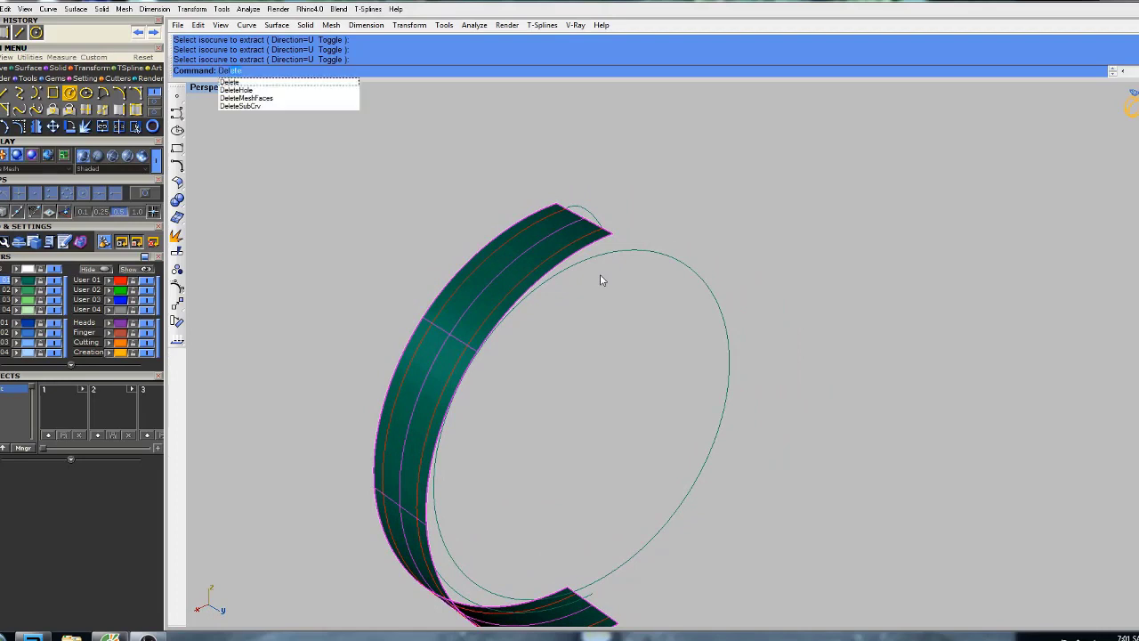
{"action": "key", "text": "Return"}
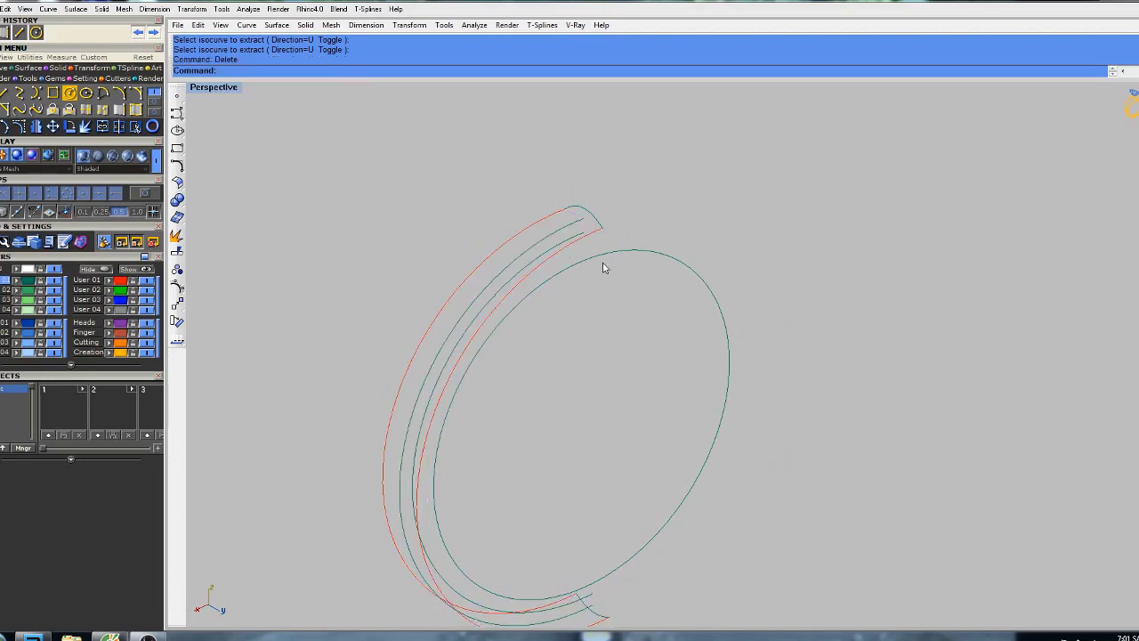
Start a two-rail sweep with the two red isocurves as rails and both arched end curves as cross sections.
{"action": "scroll", "coordinate": [609, 227], "scroll_direction": "up", "scroll_amount": 3}
{"action": "left_click", "coordinate": [596, 231]}
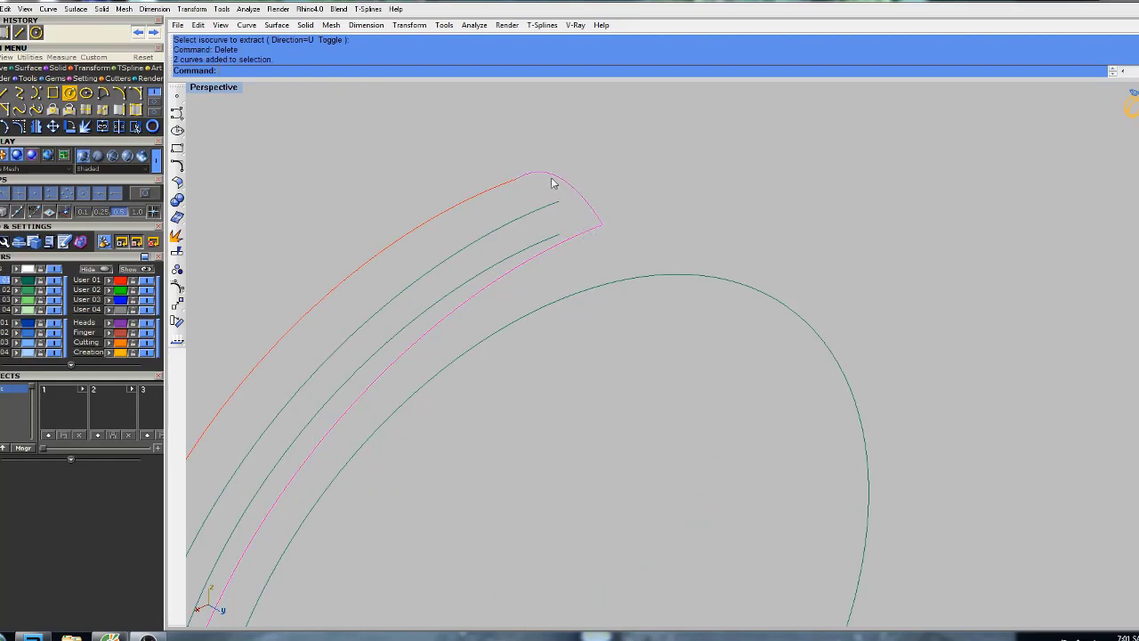
{"action": "left_click", "coordinate": [521, 174]}
{"action": "scroll", "coordinate": [518, 200], "scroll_direction": "down", "scroll_amount": 3}
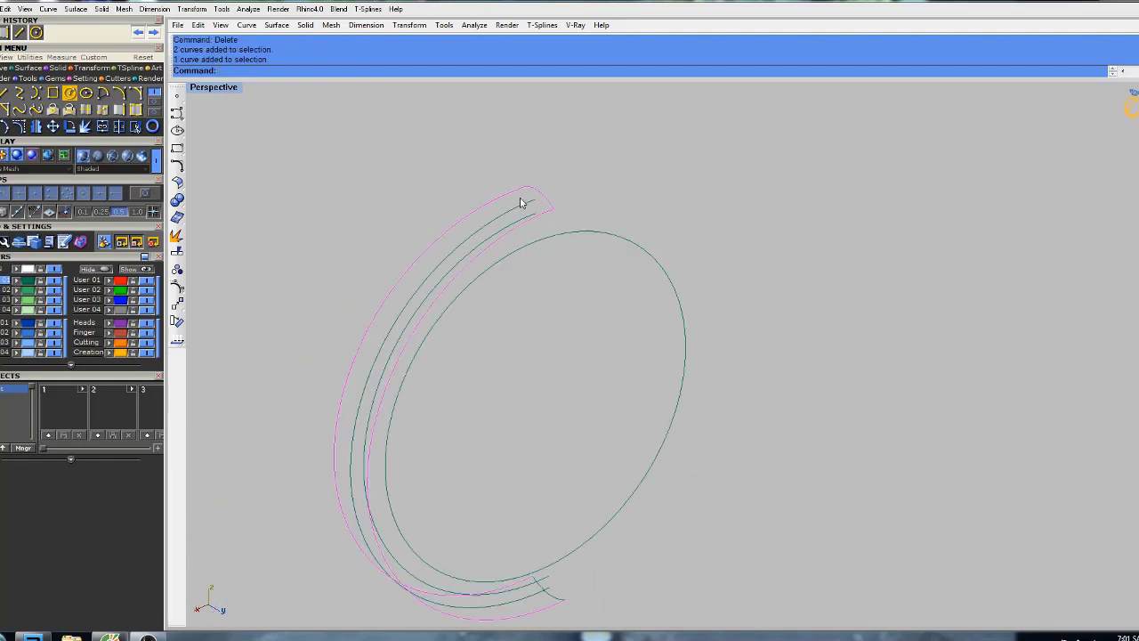
{"action": "scroll", "coordinate": [557, 455], "scroll_direction": "up", "scroll_amount": 5}
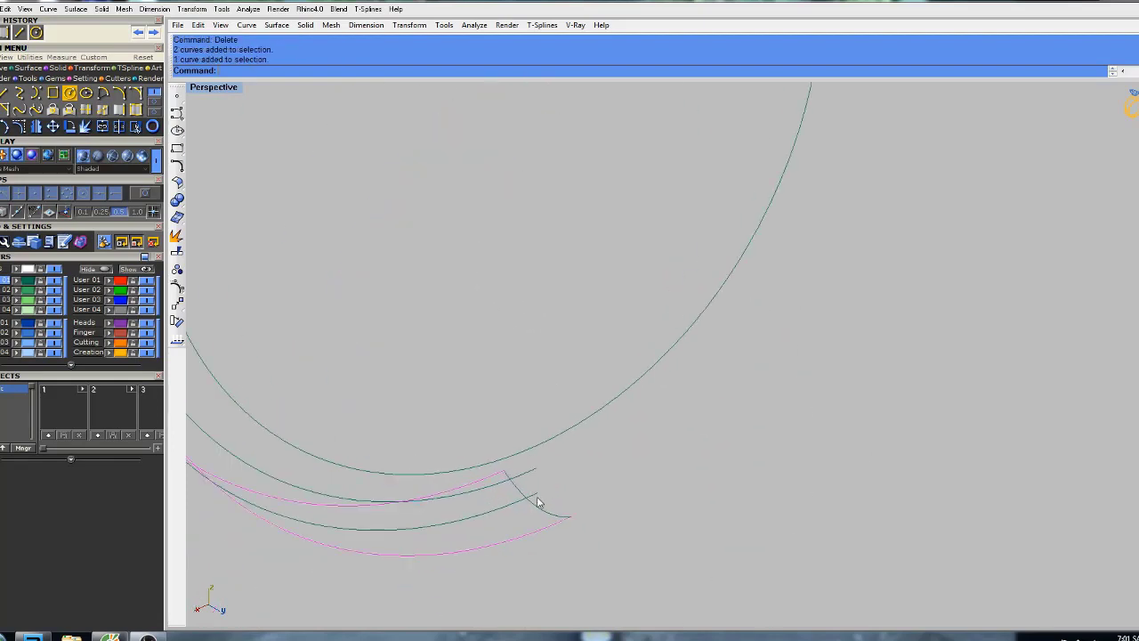
{"action": "scroll", "coordinate": [559, 365], "scroll_direction": "down", "scroll_amount": 5}
{"action": "right_click_drag", "start_coordinate": [559, 365], "coordinate": [551, 317]}
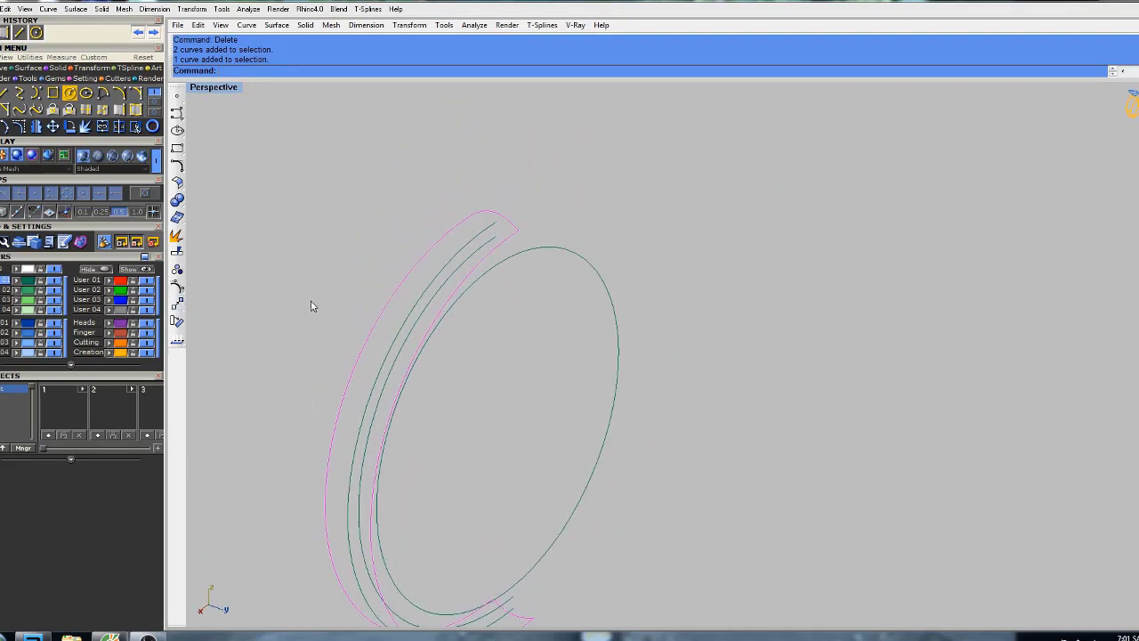
{"action": "type", "text": "sw"}
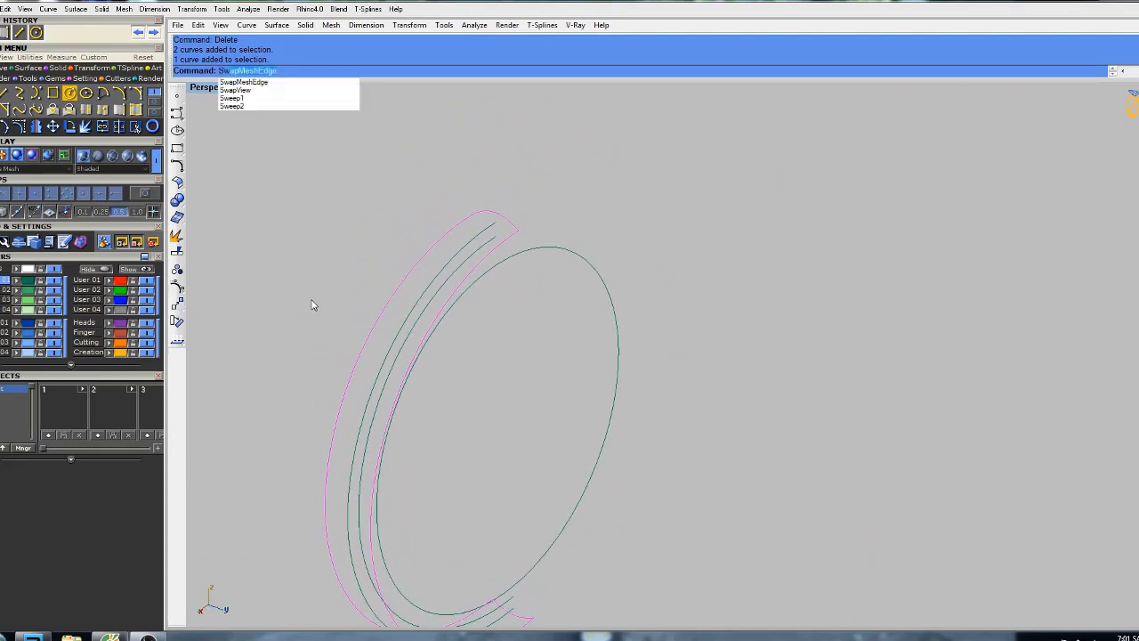
{"action": "left_click", "coordinate": [247, 106]}
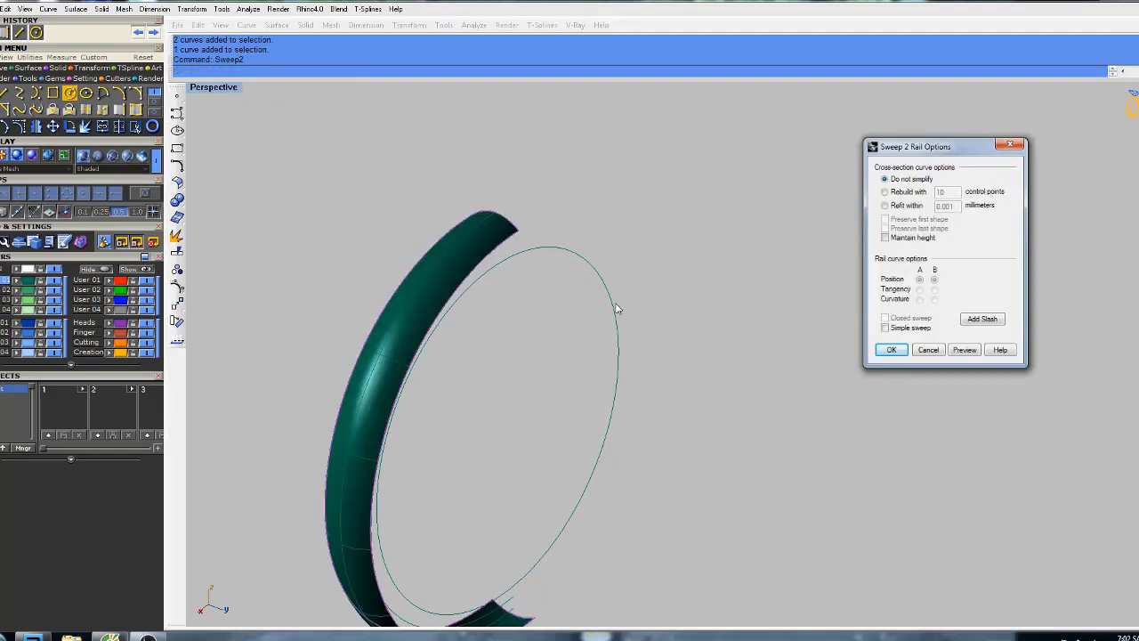
Enable Maintain height and Simple sweep for the two-rail sweep and create the domed half band surface.
{"action": "right_click_drag", "start_coordinate": [618, 308], "coordinate": [437, 315]}
{"action": "left_click", "coordinate": [883, 239]}
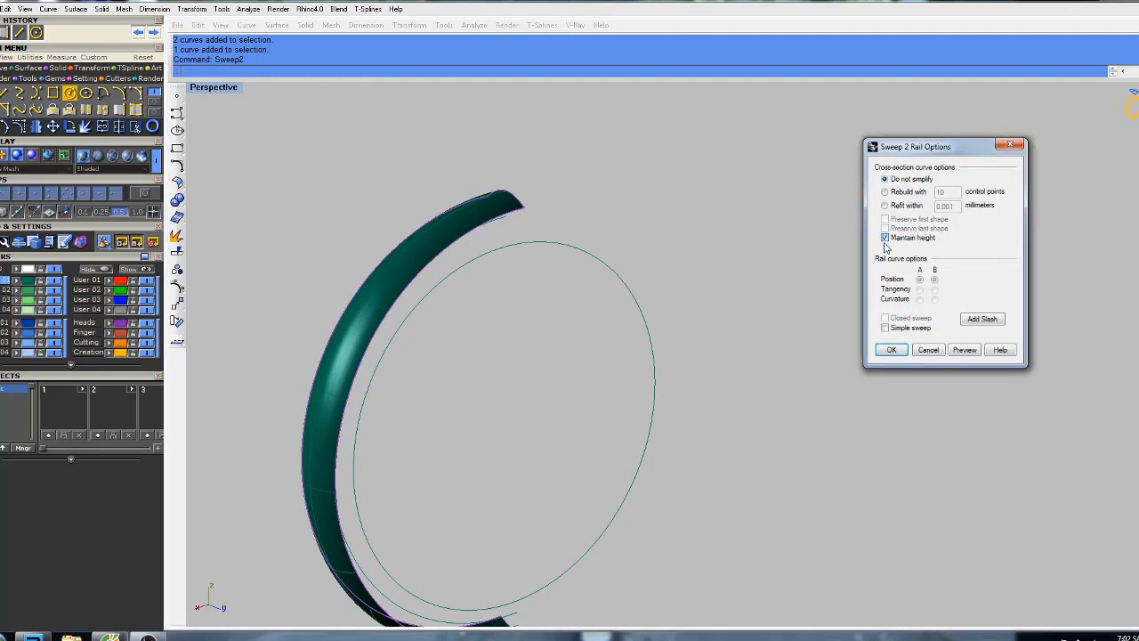
{"action": "left_click", "coordinate": [884, 327]}
{"action": "right_click_drag", "start_coordinate": [808, 373], "coordinate": [756, 256], "text": "shift"}
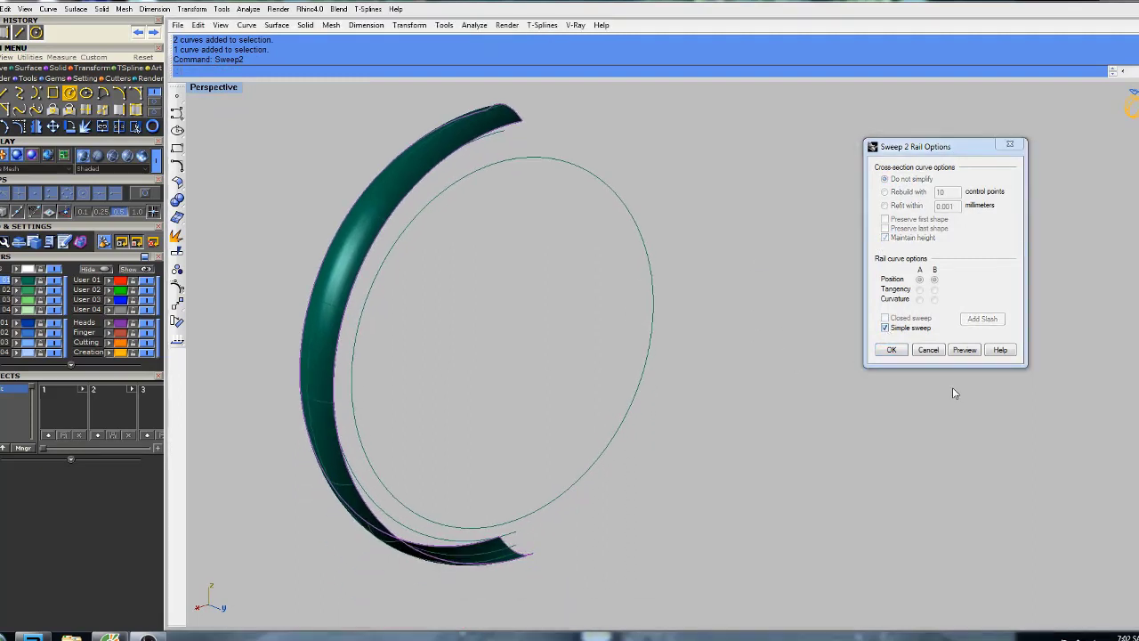
{"action": "left_click", "coordinate": [890, 350]}
{"action": "right_click_drag", "start_coordinate": [486, 282], "coordinate": [555, 292]}
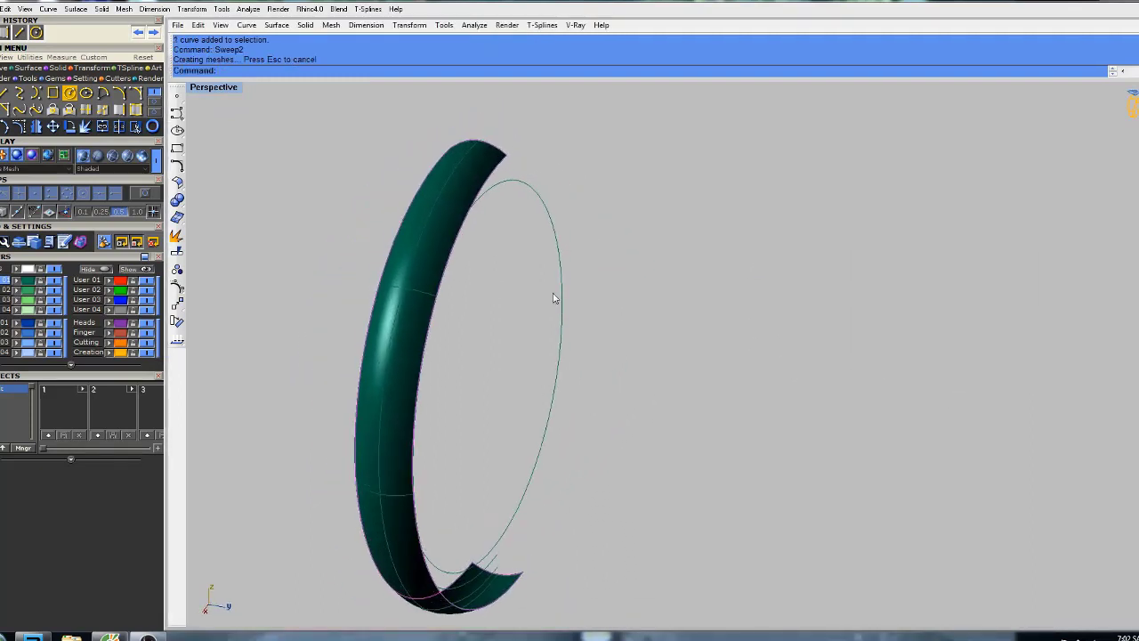
{"action": "right_click_drag", "start_coordinate": [596, 183], "coordinate": [585, 252]}
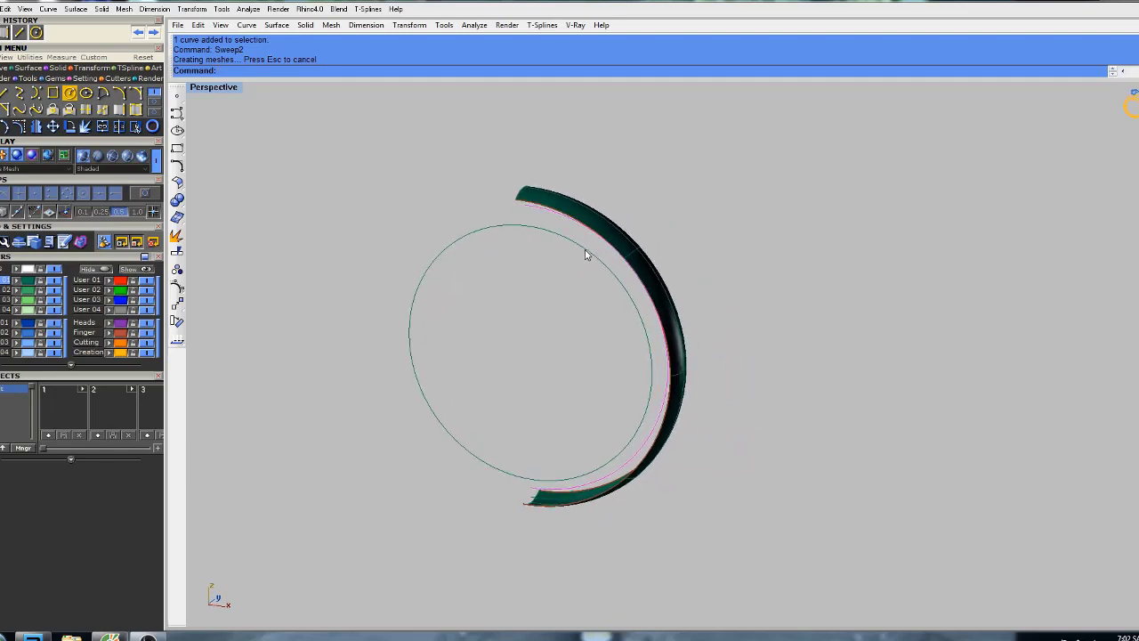
Extrude the offset middle curve 2 mm to both sides to form the inner half band surface.
{"action": "double_click", "coordinate": [205, 89]}
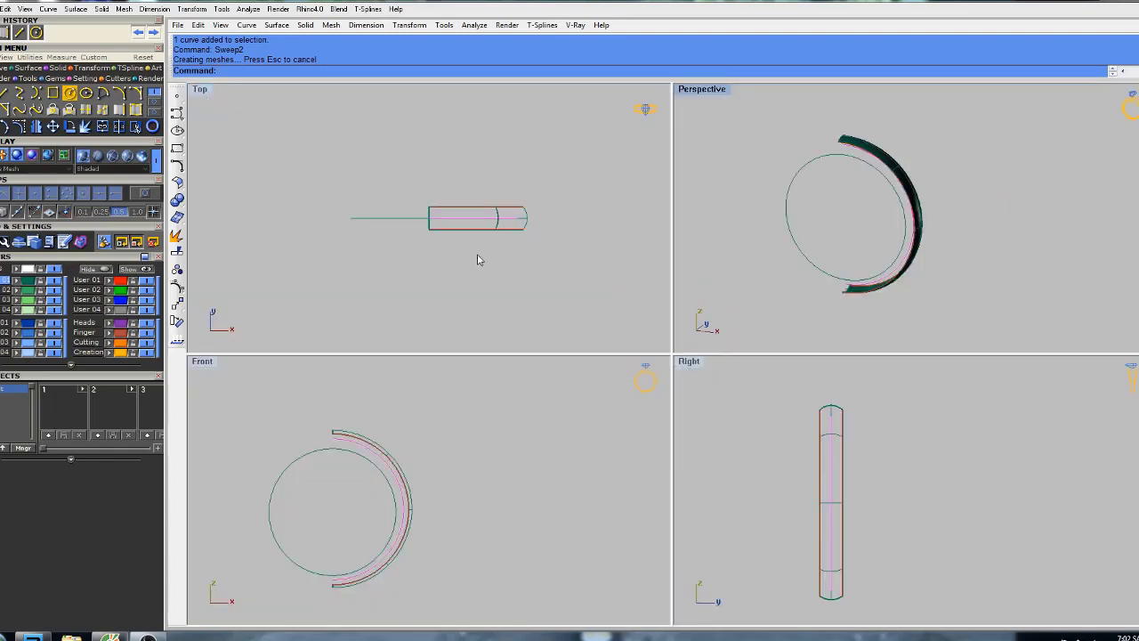
{"action": "type", "text": "ExtrudeCrv"}
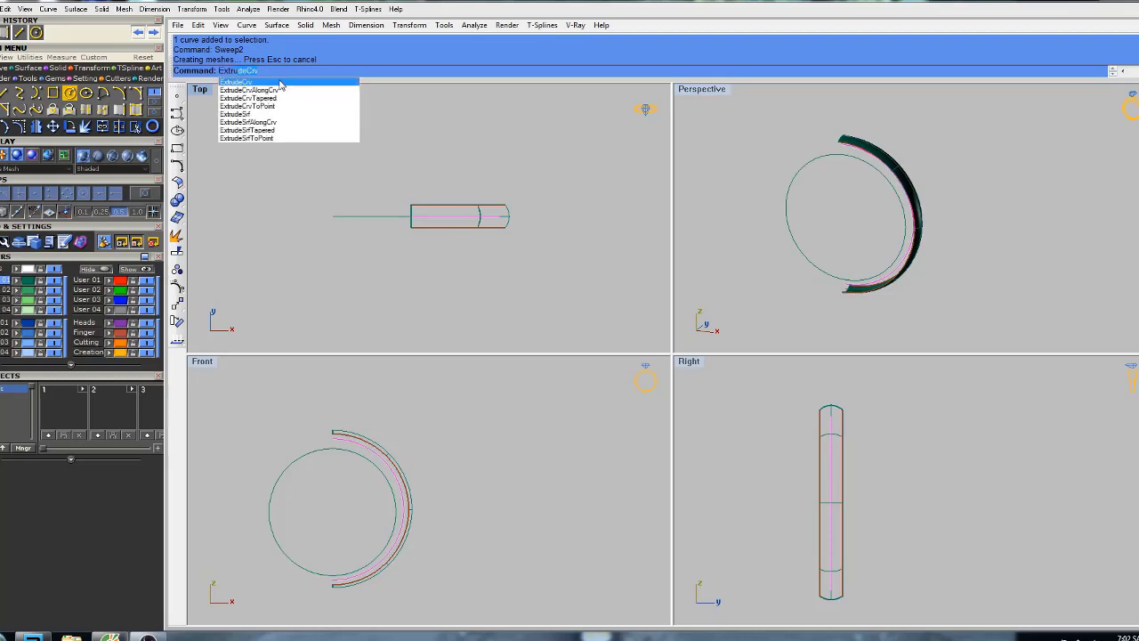
{"action": "key", "text": "Return"}
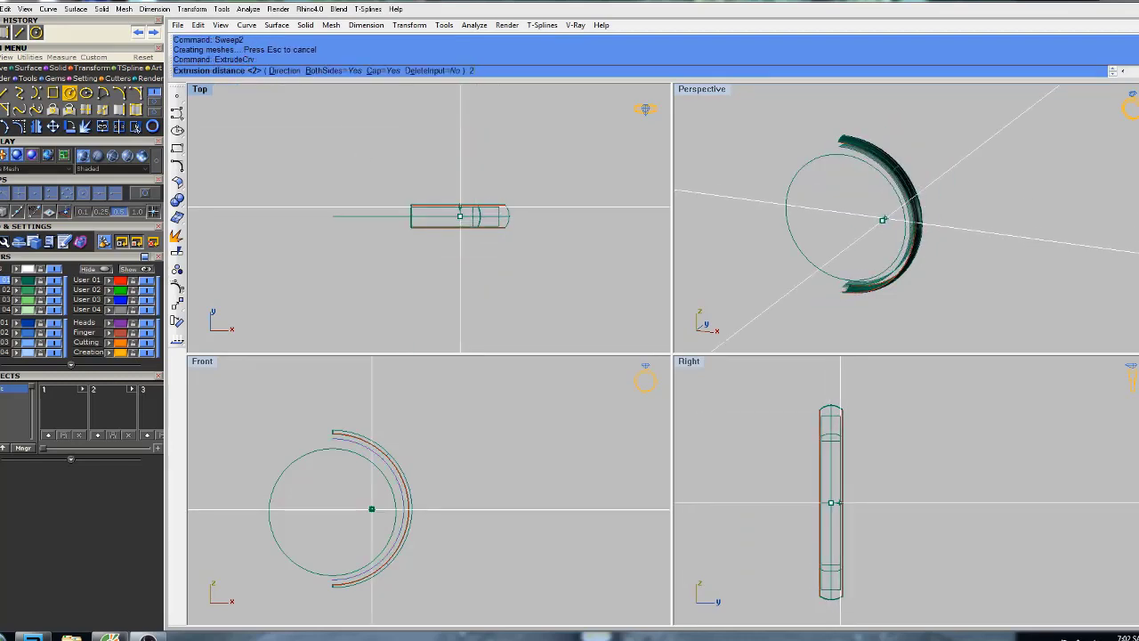
{"action": "type", "text": "2"}
{"action": "key", "text": "Return"}
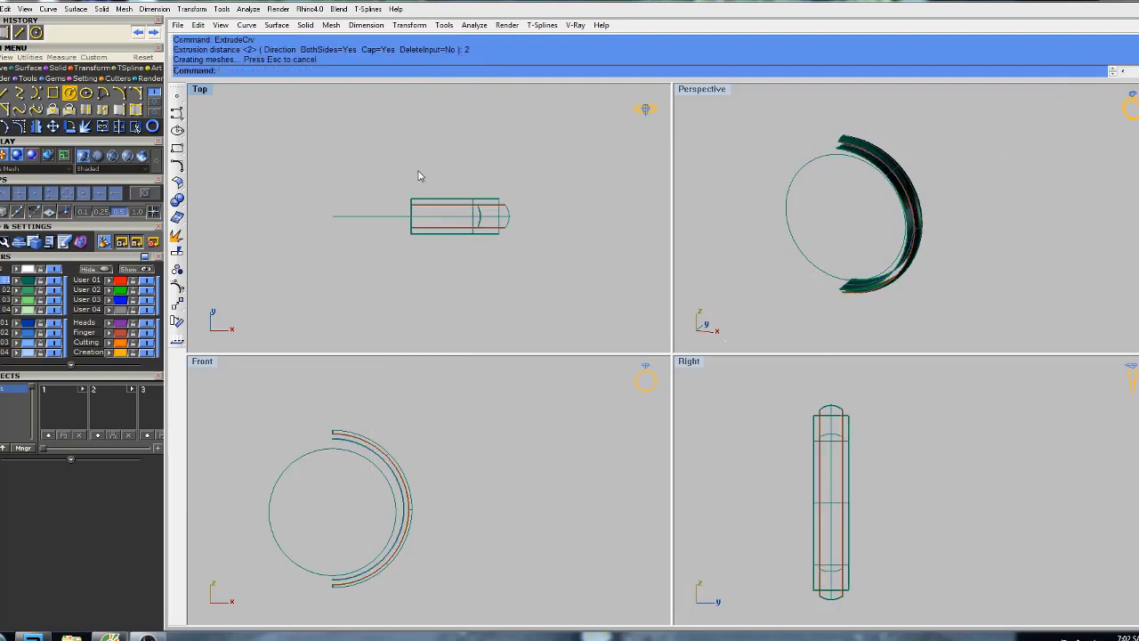
Examine how the extruded inner half band sits against the domed surface from several angles.
{"action": "right_click_drag", "start_coordinate": [528, 209], "coordinate": [511, 205]}
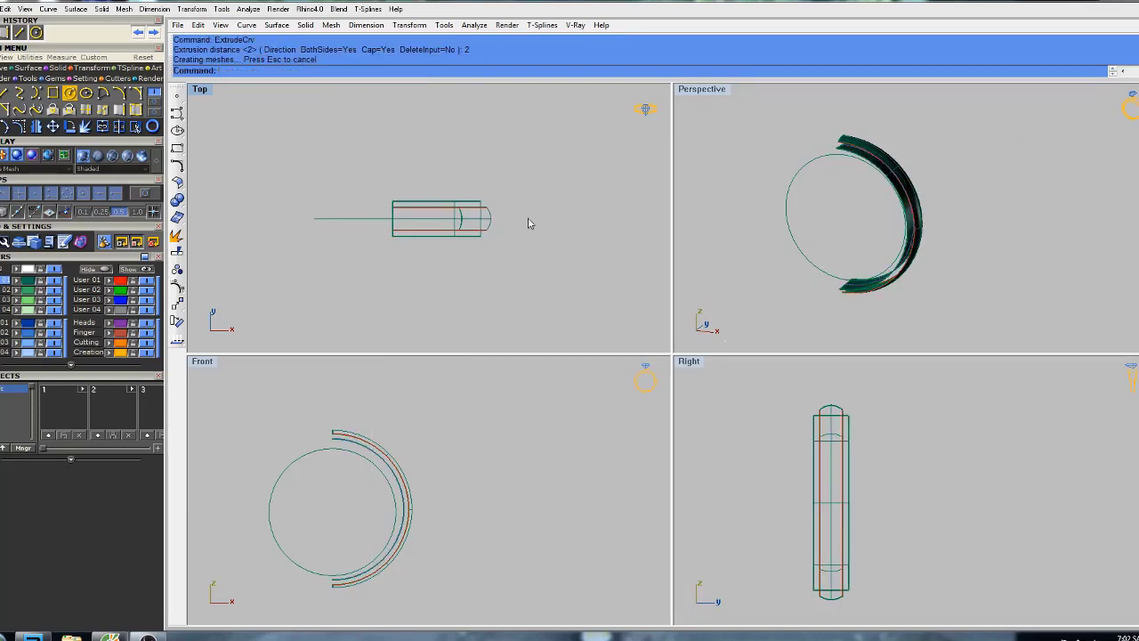
{"action": "right_click_drag", "start_coordinate": [901, 315], "coordinate": [813, 216]}
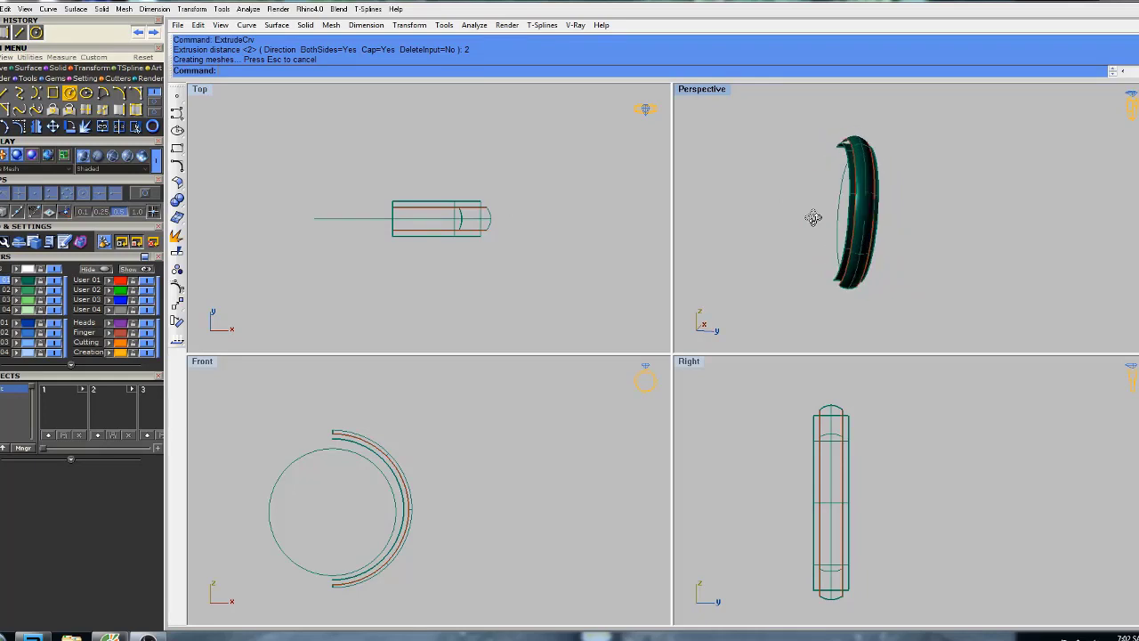
{"action": "right_click_drag", "start_coordinate": [879, 249], "coordinate": [973, 272]}
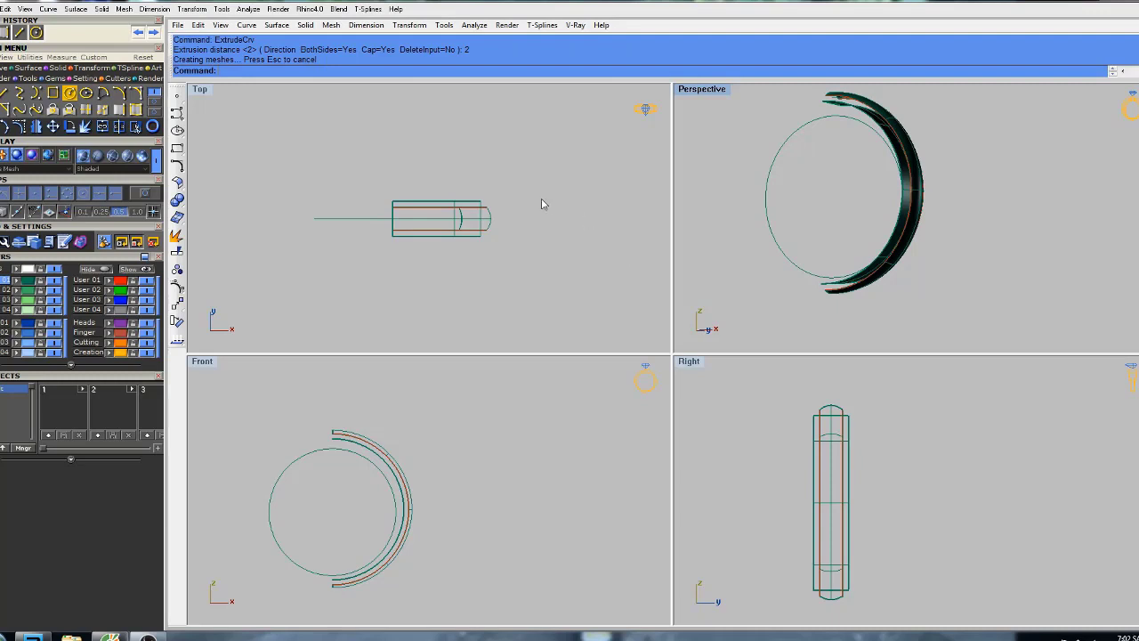
{"action": "double_click", "coordinate": [701, 89]}
{"action": "right_click_drag", "start_coordinate": [689, 181], "coordinate": [598, 220]}
{"action": "left_click", "coordinate": [592, 225]}
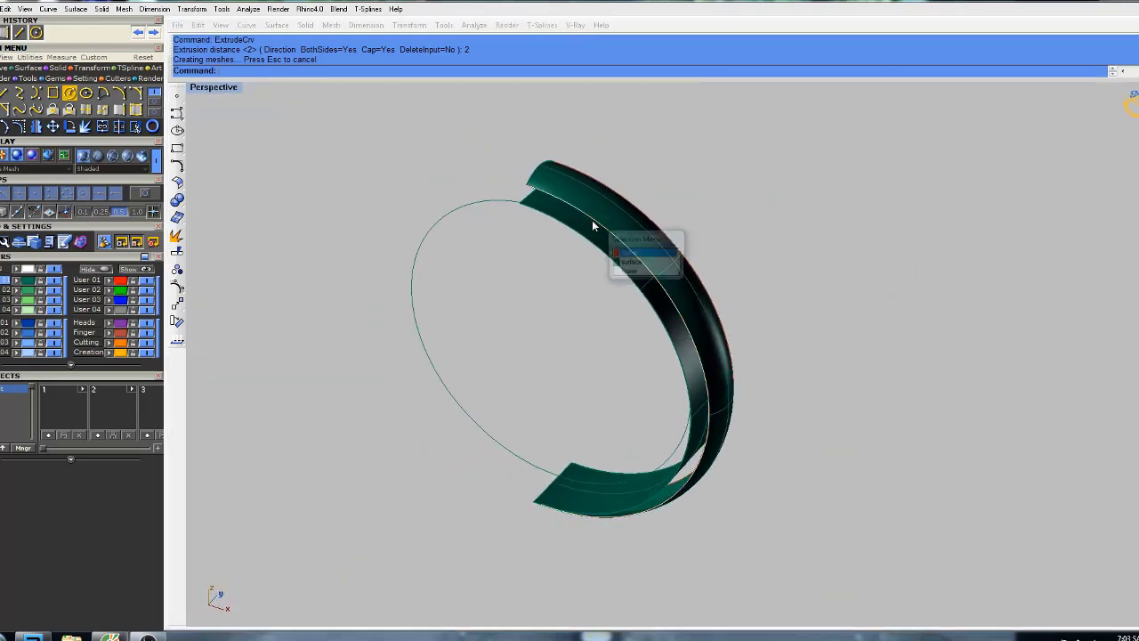
{"action": "left_click", "coordinate": [623, 254]}
{"action": "right_click_drag", "start_coordinate": [624, 255], "coordinate": [600, 225]}
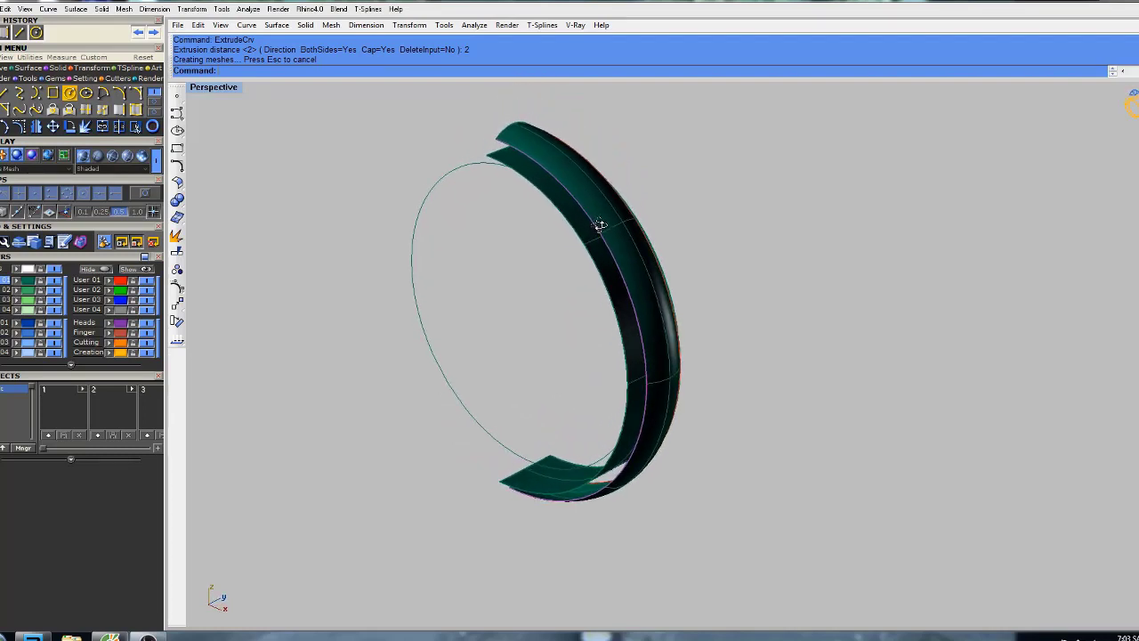
{"action": "right_click_drag", "start_coordinate": [600, 226], "coordinate": [585, 217]}
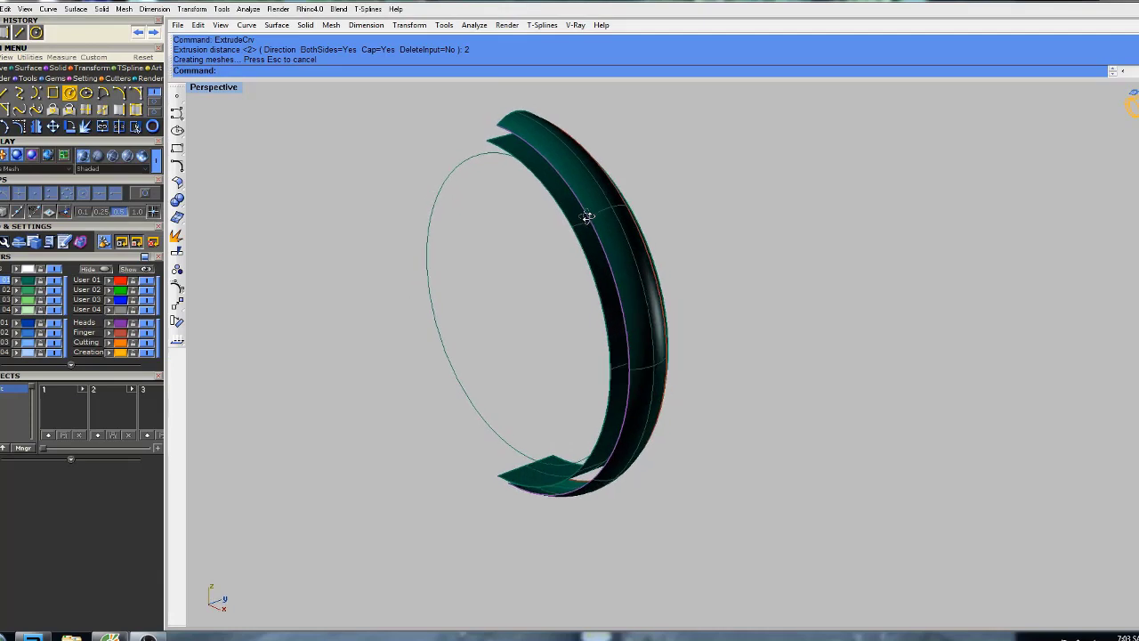
Turn on the control points of both half band surfaces and select the points along their open ends.
{"action": "right_click_drag", "start_coordinate": [556, 146], "coordinate": [562, 188]}
{"action": "scroll", "coordinate": [562, 189], "scroll_direction": "up", "scroll_amount": 2}
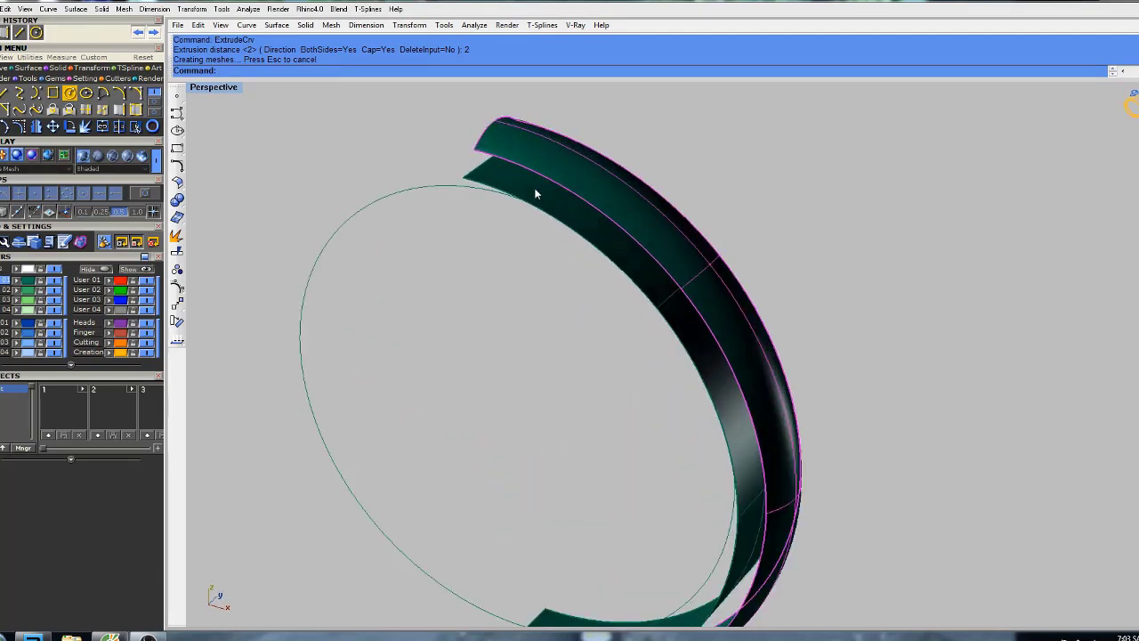
{"action": "double_click", "coordinate": [205, 89]}
{"action": "right_click_drag", "start_coordinate": [427, 259], "coordinate": [465, 262]}
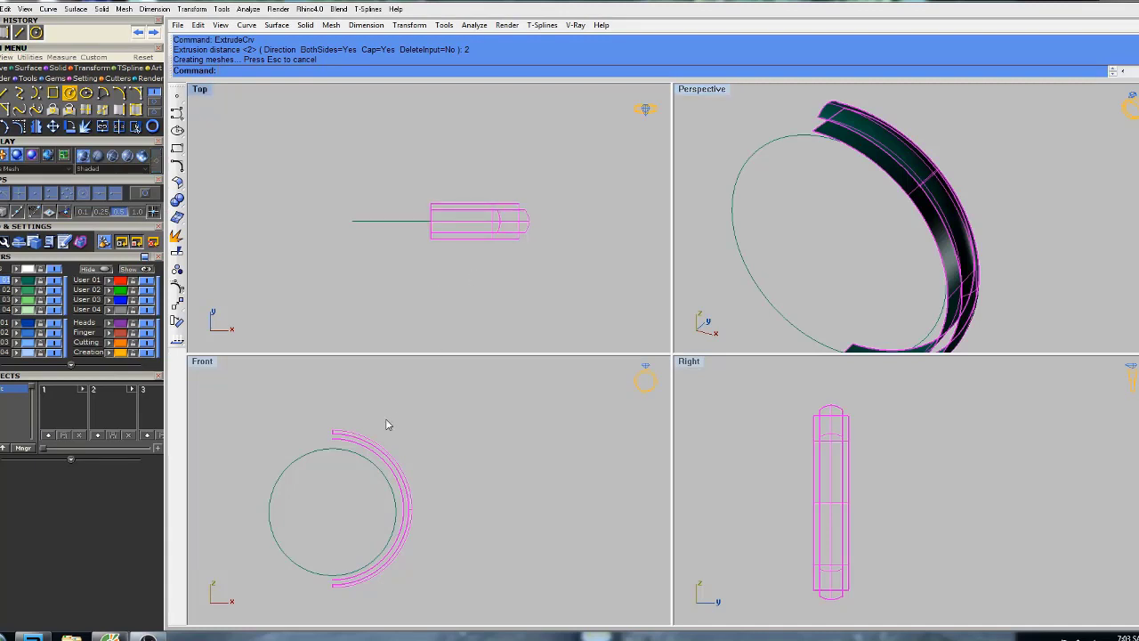
{"action": "right_click_drag", "start_coordinate": [385, 420], "coordinate": [447, 423]}
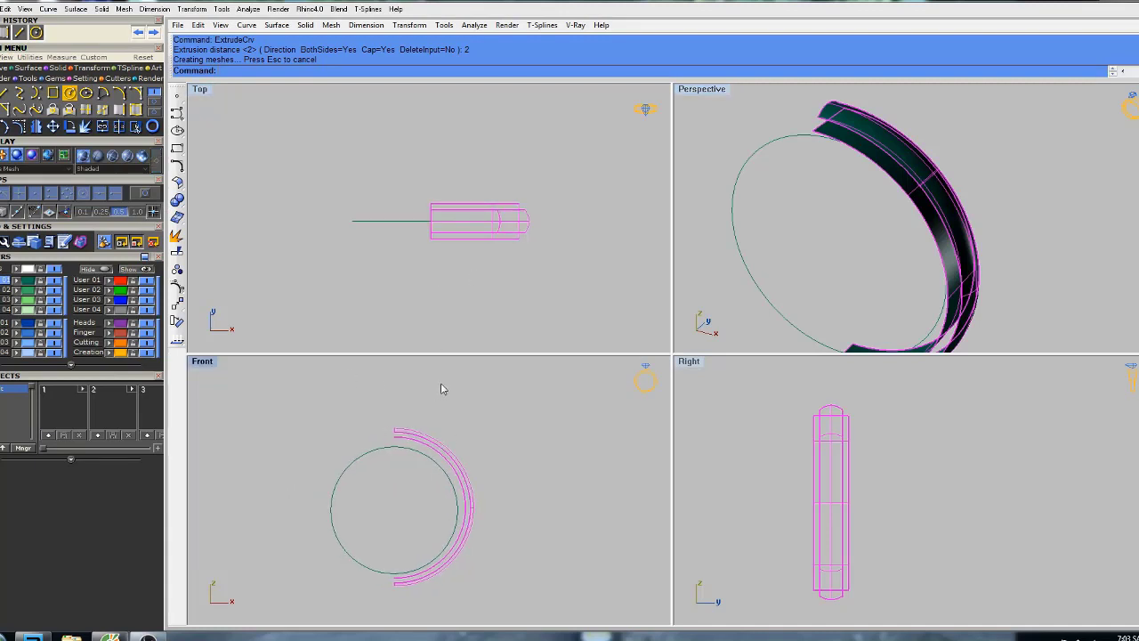
{"action": "key", "text": "F10"}
{"action": "scroll", "coordinate": [394, 432], "scroll_direction": "up", "scroll_amount": 4}
{"action": "left_click_drag", "start_coordinate": [386, 405], "coordinate": [438, 532]}
{"action": "scroll", "coordinate": [422, 476], "scroll_direction": "down", "scroll_amount": 4}
{"action": "scroll", "coordinate": [447, 457], "scroll_direction": "up", "scroll_amount": 5}
{"action": "scroll", "coordinate": [449, 447], "scroll_direction": "down", "scroll_amount": 4}
Align the selected end points to world X at 0 with SetPt and turn the control points off.
{"action": "type", "text": "SR"}
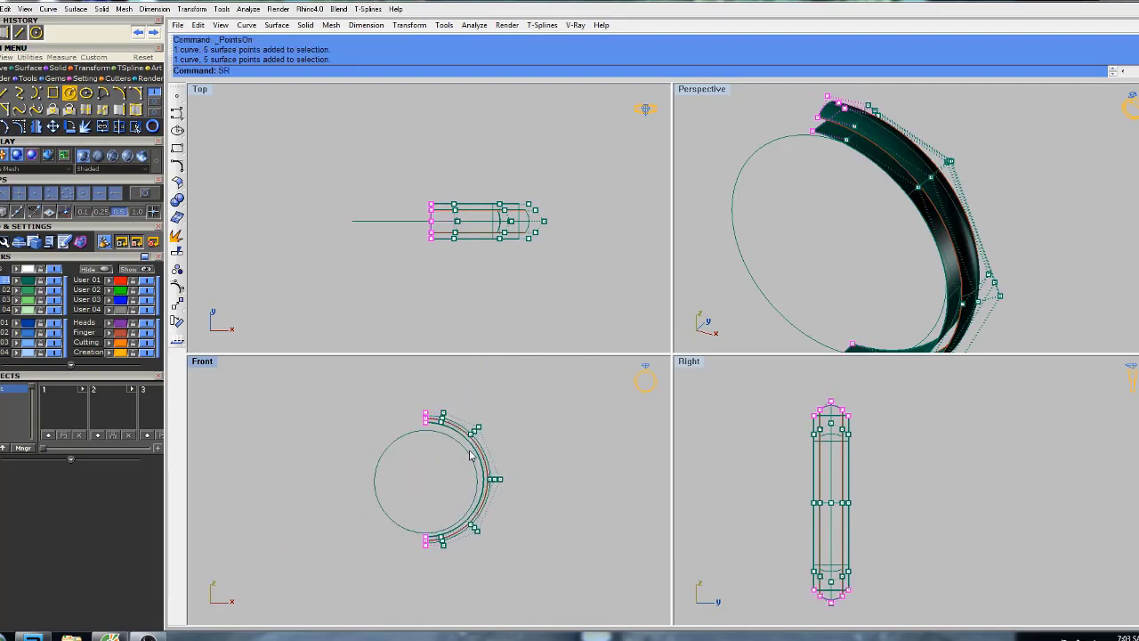
{"action": "key", "text": "BackSpace"}
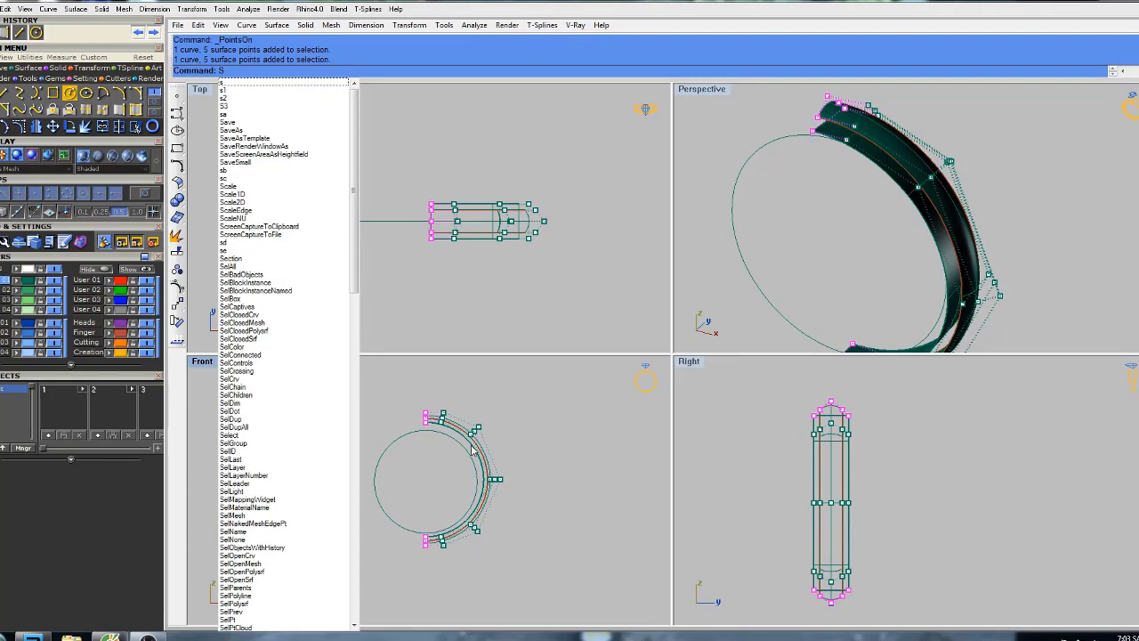
{"action": "type", "text": "etActiveViewport"}
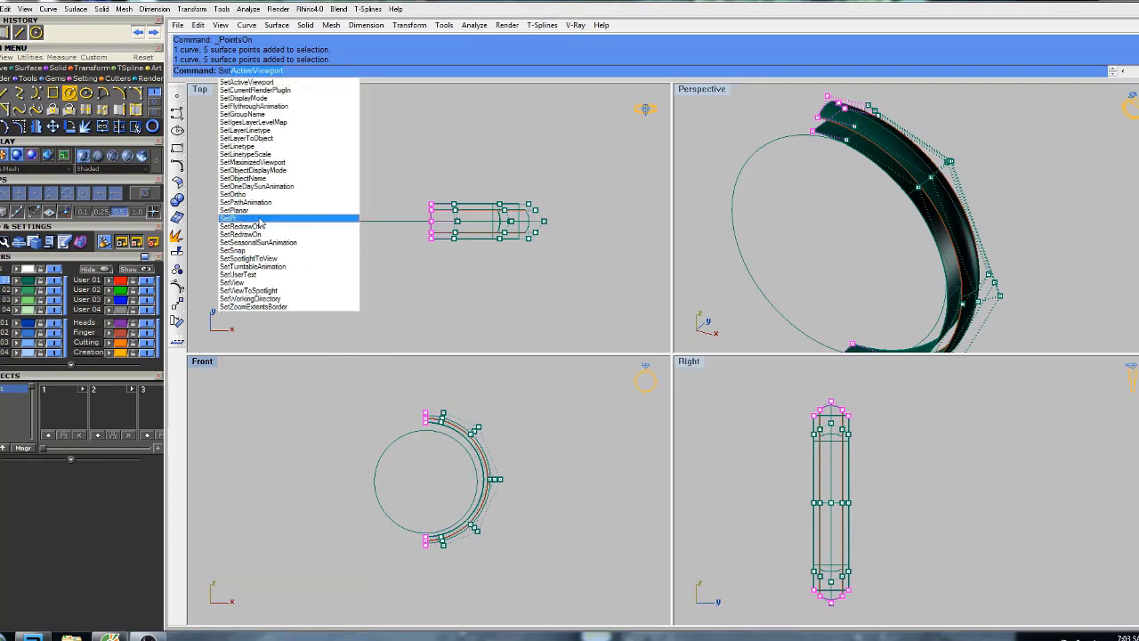
{"action": "left_click", "coordinate": [239, 218]}
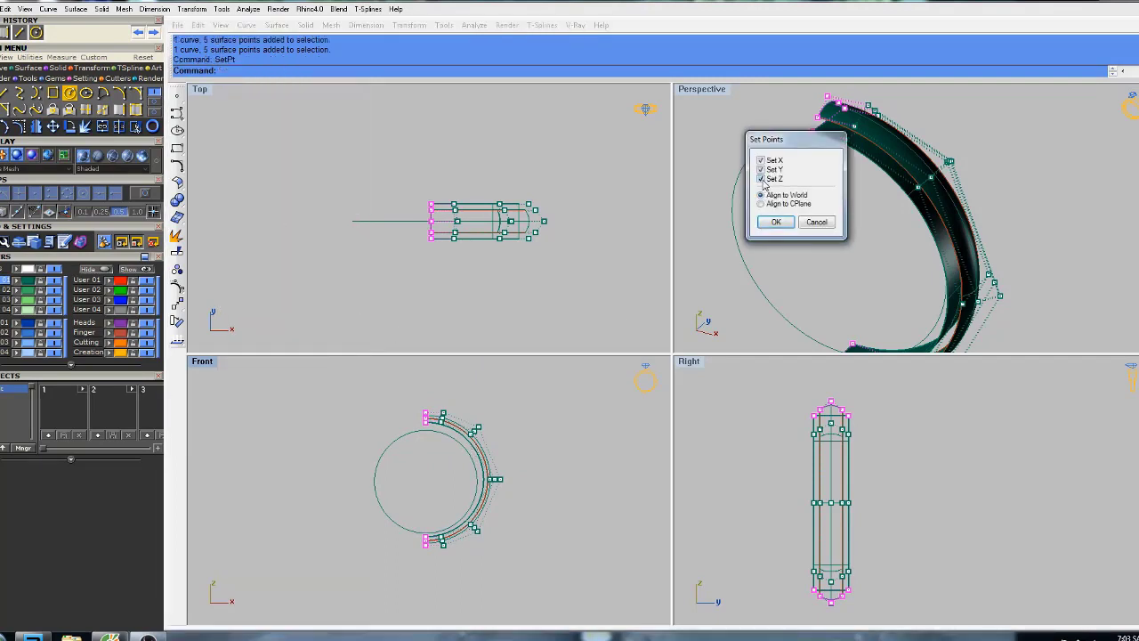
{"action": "left_click", "coordinate": [772, 222]}
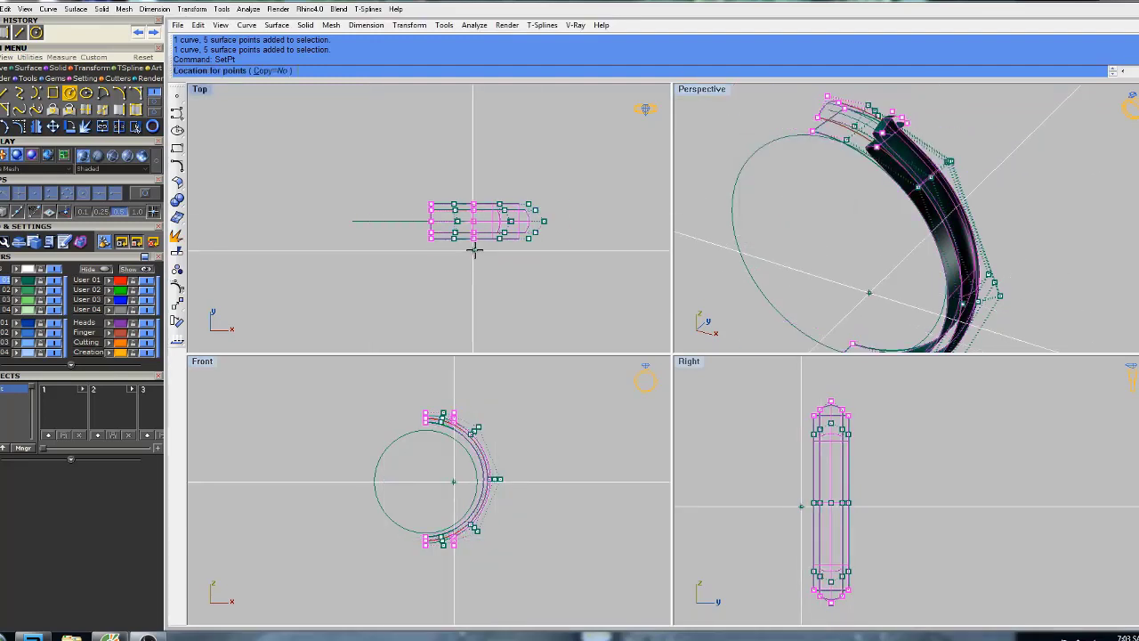
{"action": "left_click", "coordinate": [499, 274]}
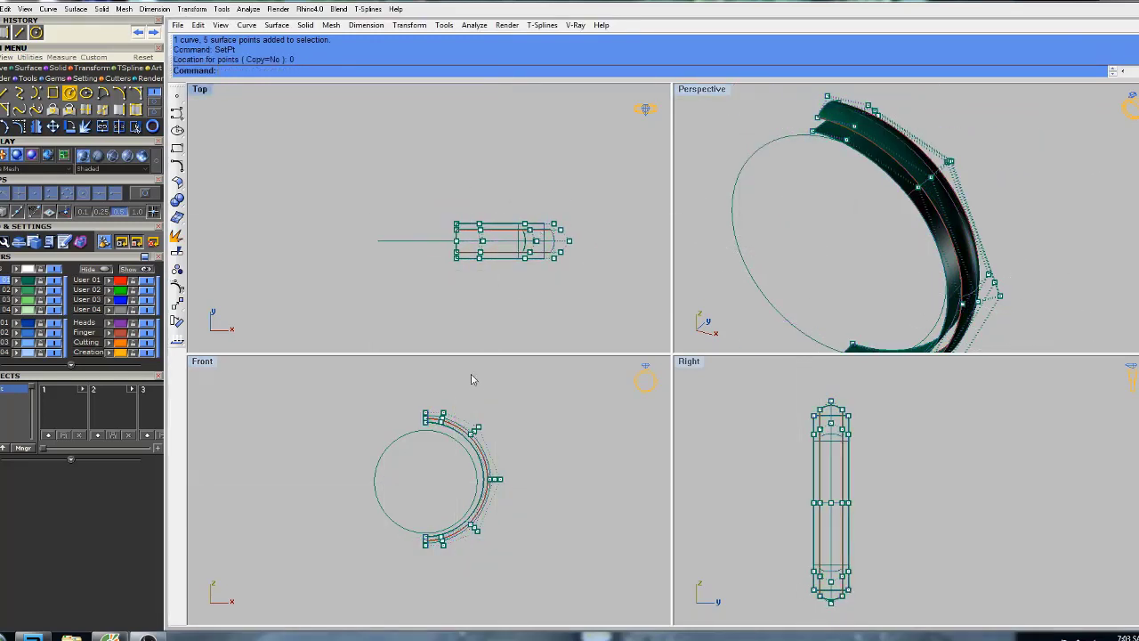
{"action": "key", "text": "Escape"}
Mirror the domed and inner half band surfaces across the vertical plane through the origin in the Front view.
{"action": "left_click", "coordinate": [836, 138]}
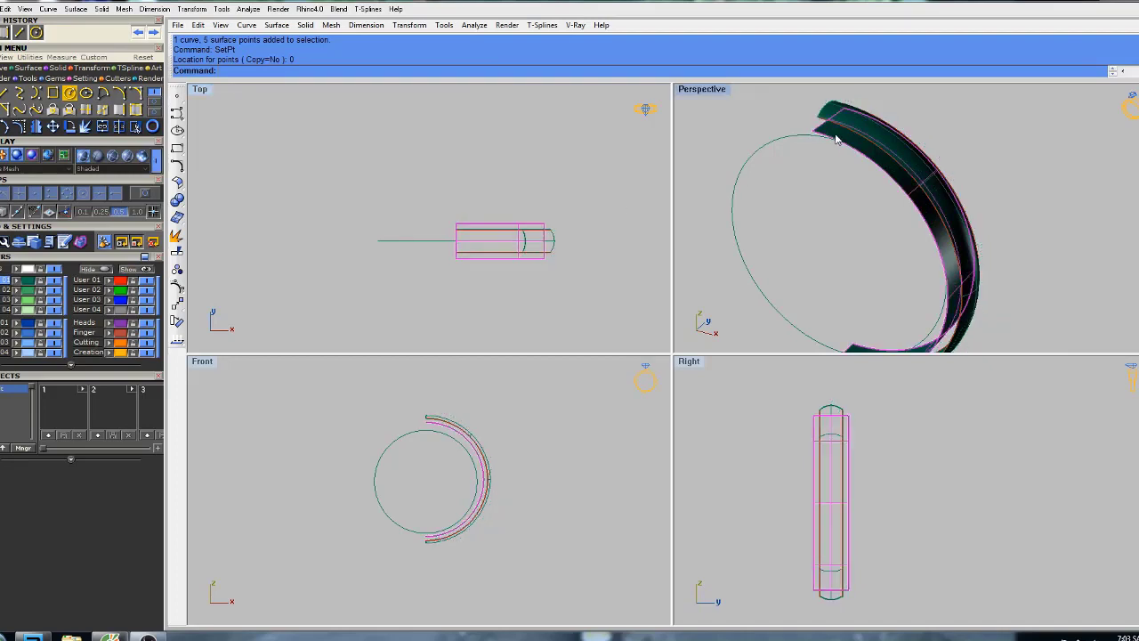
{"action": "left_click", "coordinate": [828, 112], "text": "shift"}
{"action": "right_click_drag", "start_coordinate": [454, 466], "coordinate": [466, 471]}
{"action": "type", "text": "Mir"}
{"action": "key", "text": "Return"}
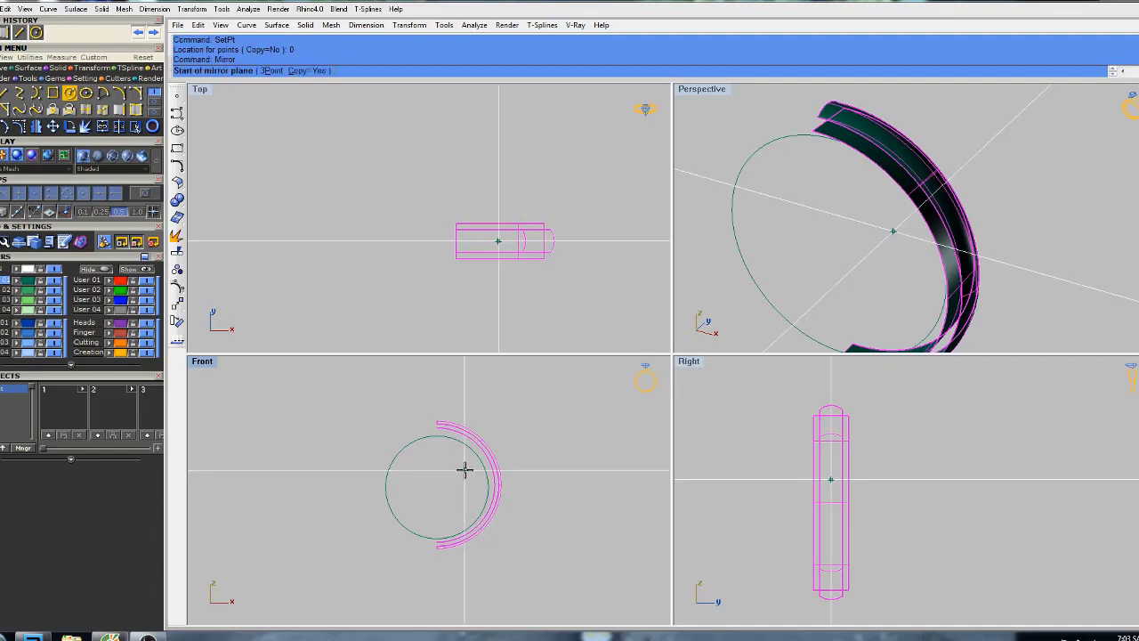
{"action": "left_click", "coordinate": [436, 487]}
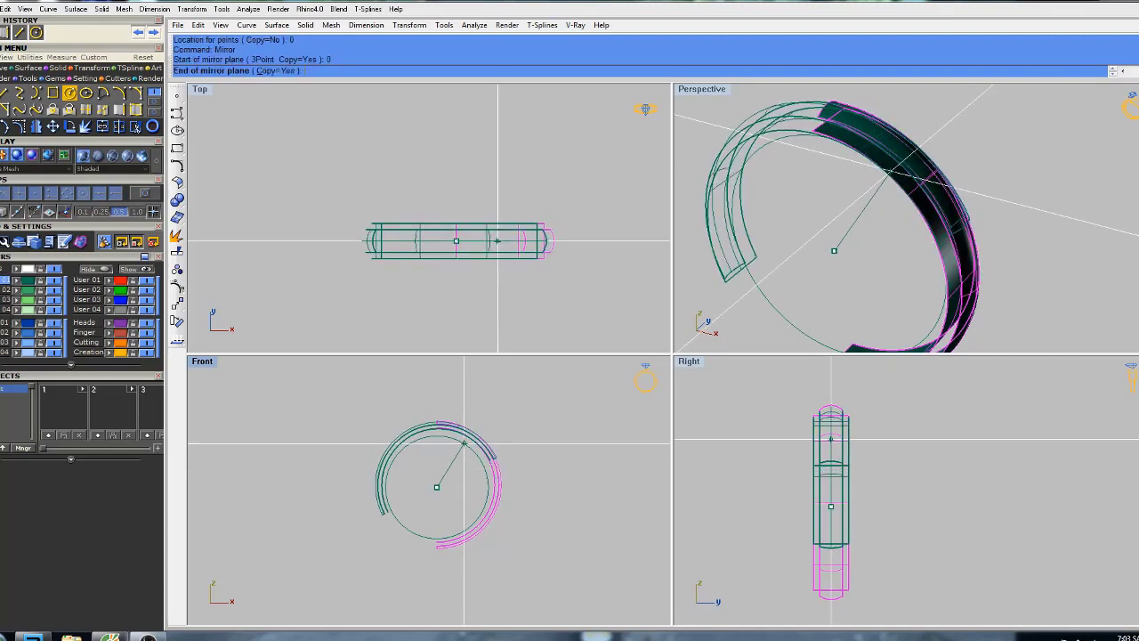
{"action": "left_click", "coordinate": [449, 381]}
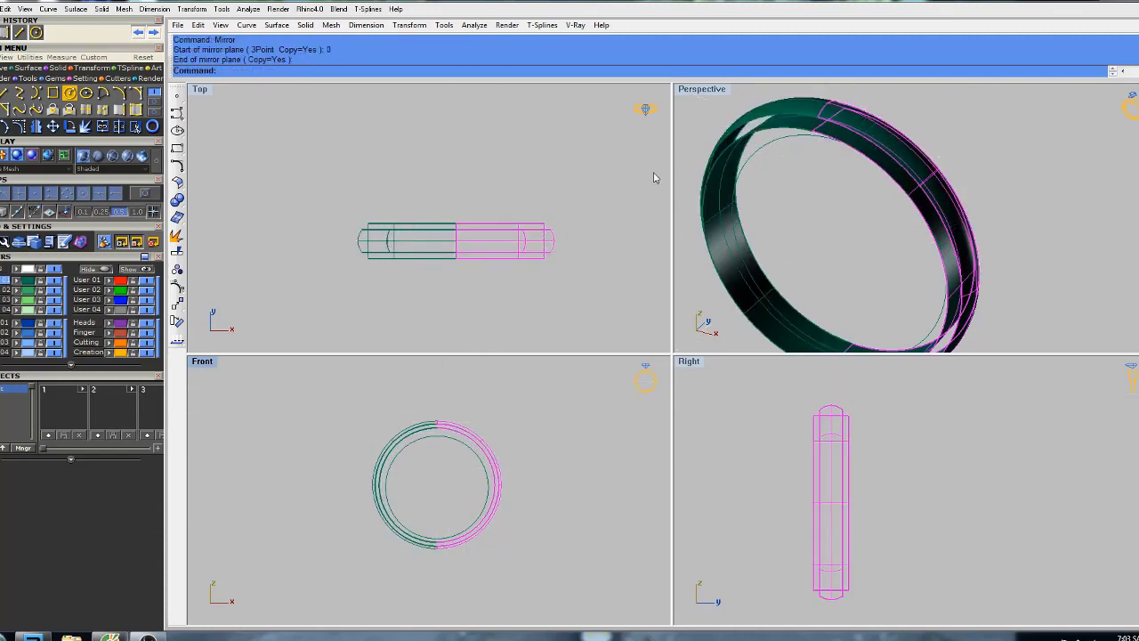
Join the two domed half surfaces into one full outer band.
{"action": "scroll", "coordinate": [797, 127], "scroll_direction": "up", "scroll_amount": 3}
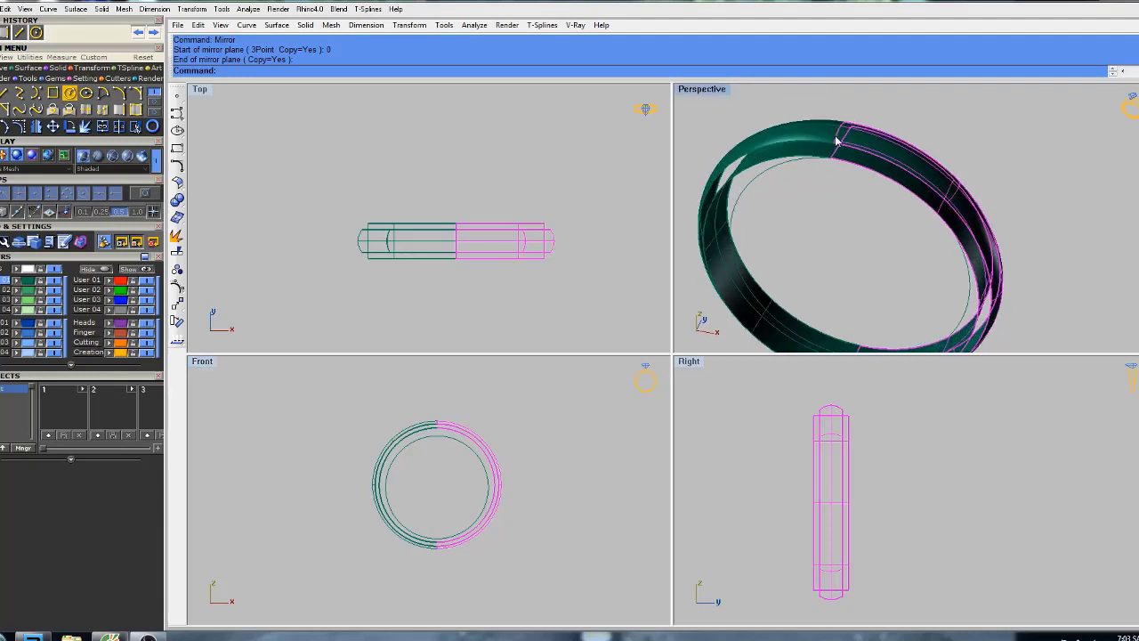
{"action": "scroll", "coordinate": [828, 158], "scroll_direction": "down", "scroll_amount": 2}
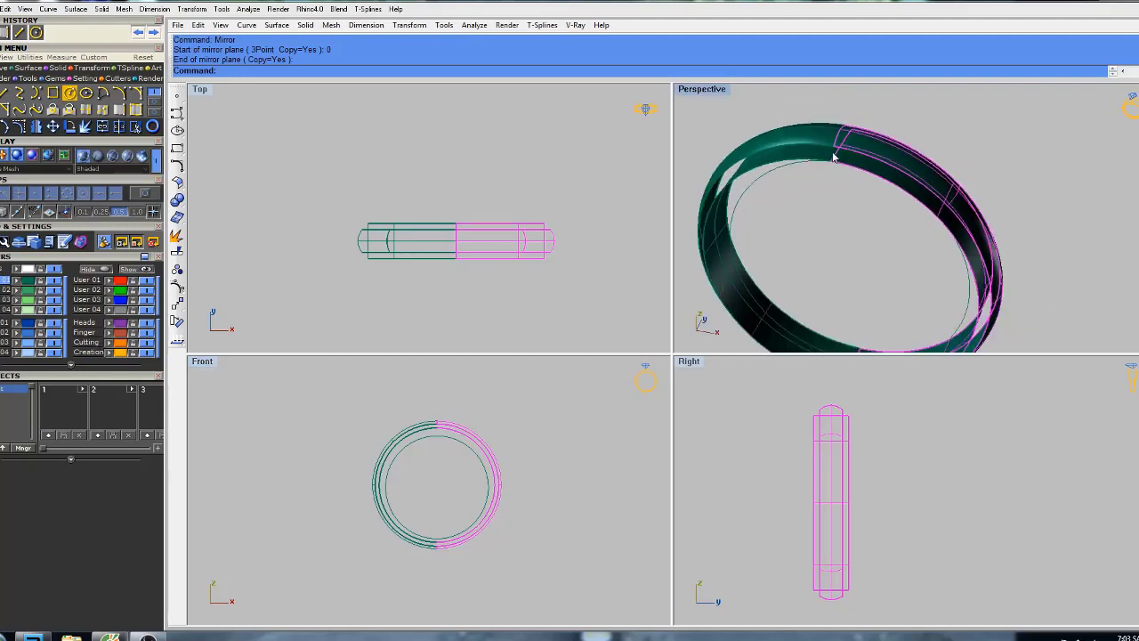
{"action": "left_click", "coordinate": [829, 135]}
{"action": "left_click", "coordinate": [861, 143], "text": "shift"}
{"action": "mouse_move", "coordinate": [900, 144]}
{"action": "right_mouse_down", "text": "shift"}
{"action": "mouse_move", "coordinate": [876, 115]}
{"action": "mouse_move", "coordinate": [896, 156]}
{"action": "right_mouse_up", "text": "shift"}
{"action": "scroll", "coordinate": [876, 116], "scroll_direction": "down", "scroll_amount": 2}
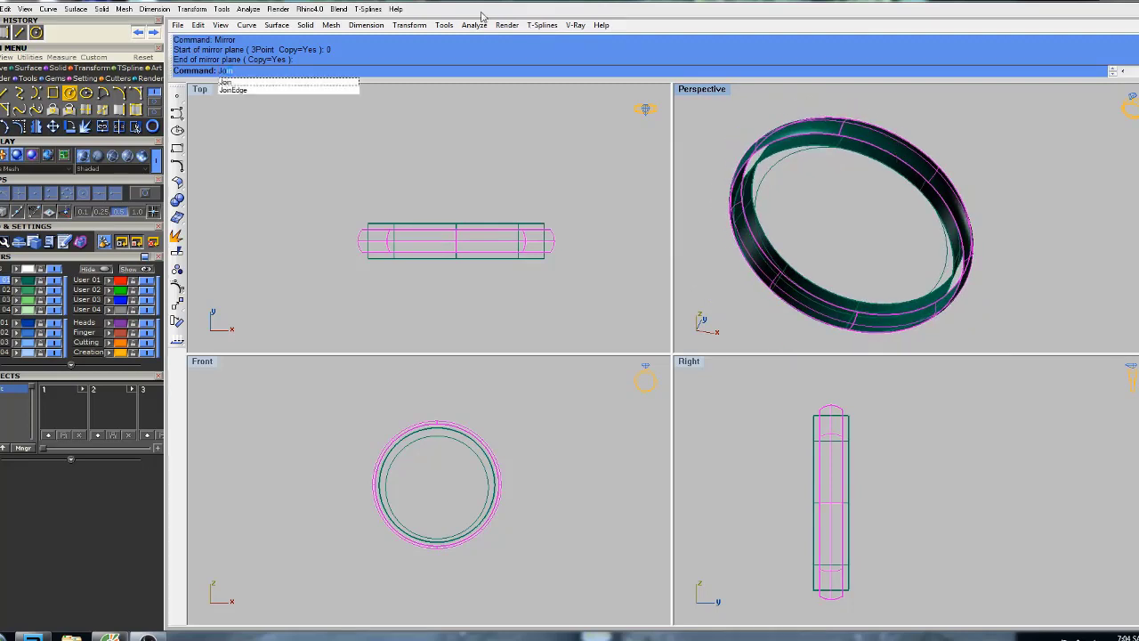
{"action": "left_click", "coordinate": [227, 85]}
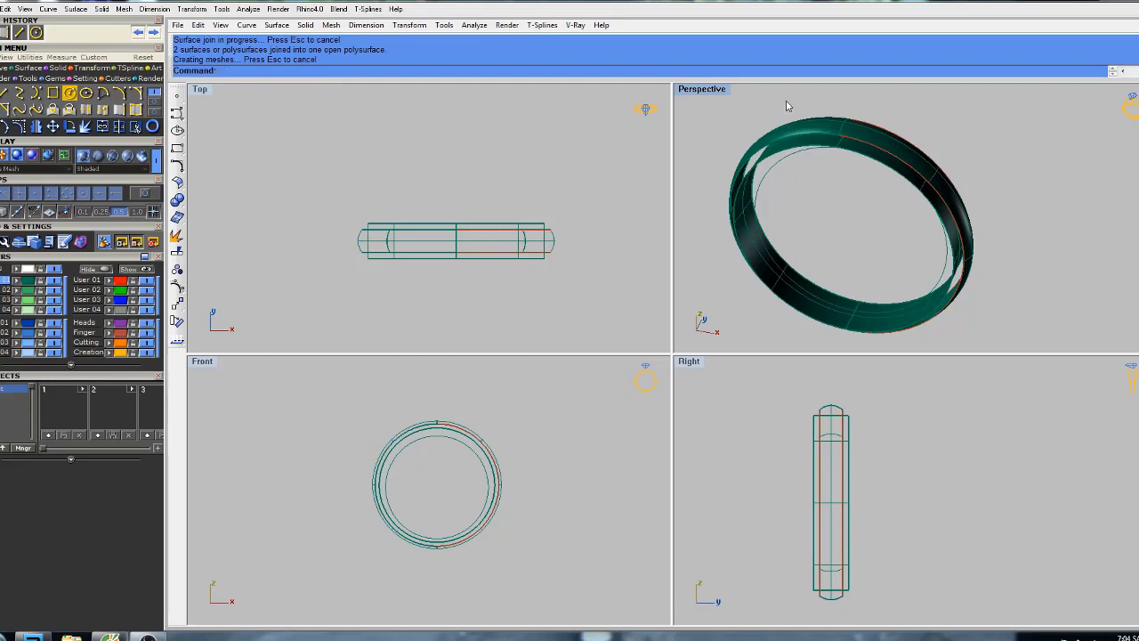
Cap both open sides of the joined domed band.
{"action": "left_click", "coordinate": [884, 145]}
{"action": "mouse_move", "coordinate": [877, 163]}
{"action": "right_mouse_down", "text": "shift"}
{"action": "mouse_move", "coordinate": [841, 157]}
{"action": "mouse_move", "coordinate": [878, 178]}
{"action": "right_mouse_up", "text": "shift"}
{"action": "type", "text": "ca"}
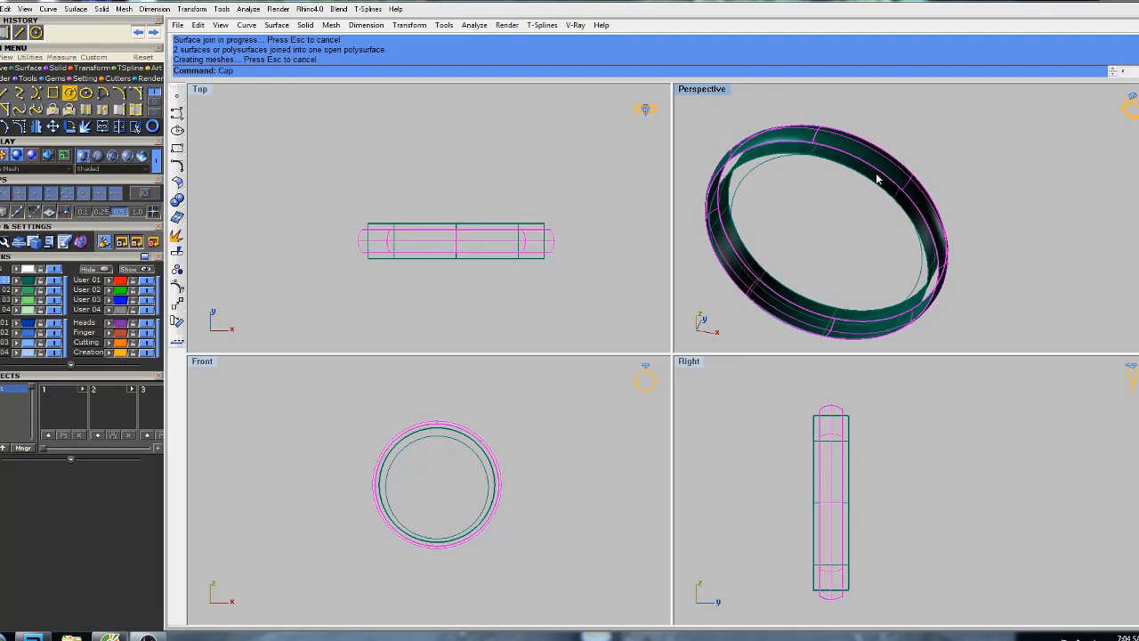
{"action": "key", "text": "Return"}
Create intersection curves between the capped domed band and the original inner half band surface.
{"action": "left_click", "coordinate": [975, 219]}
{"action": "right_click_drag", "start_coordinate": [980, 228], "coordinate": [893, 247]}
{"action": "scroll", "coordinate": [817, 183], "scroll_direction": "up", "scroll_amount": 4}
{"action": "right_click_drag", "start_coordinate": [817, 184], "coordinate": [846, 162]}
{"action": "left_click", "coordinate": [795, 207]}
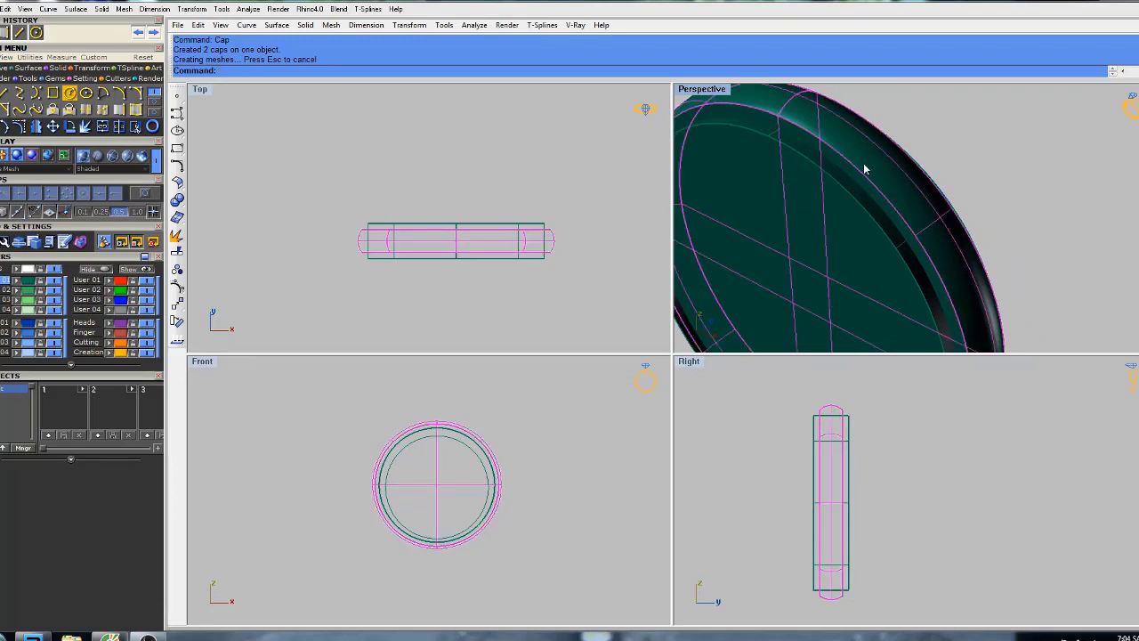
{"action": "right_click_drag", "start_coordinate": [864, 169], "coordinate": [900, 200]}
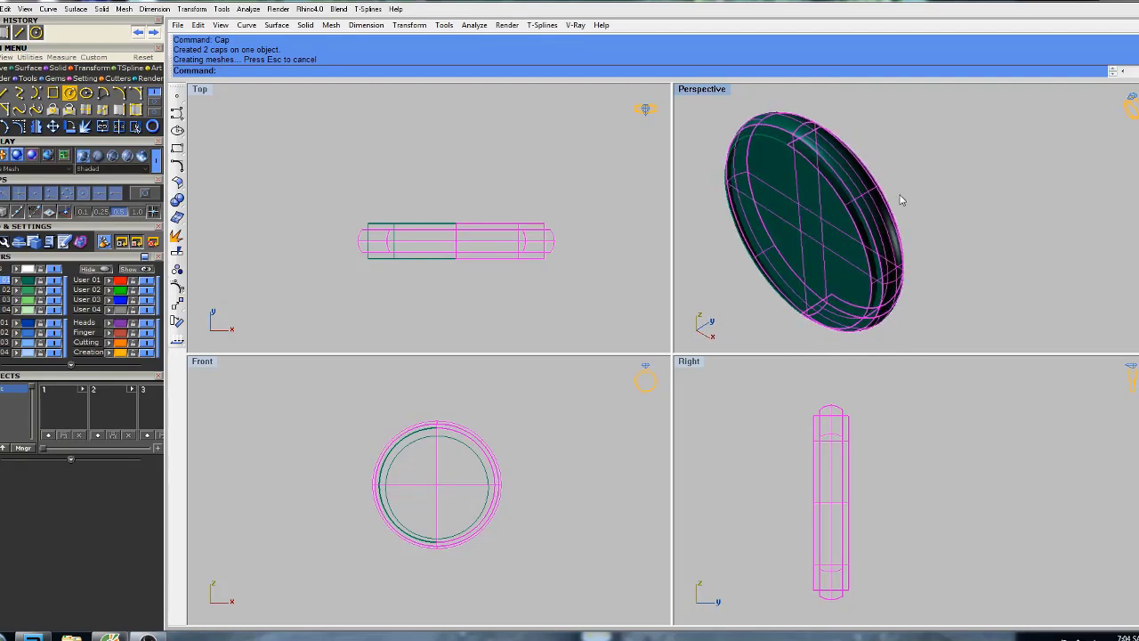
{"action": "key", "text": "Return"}
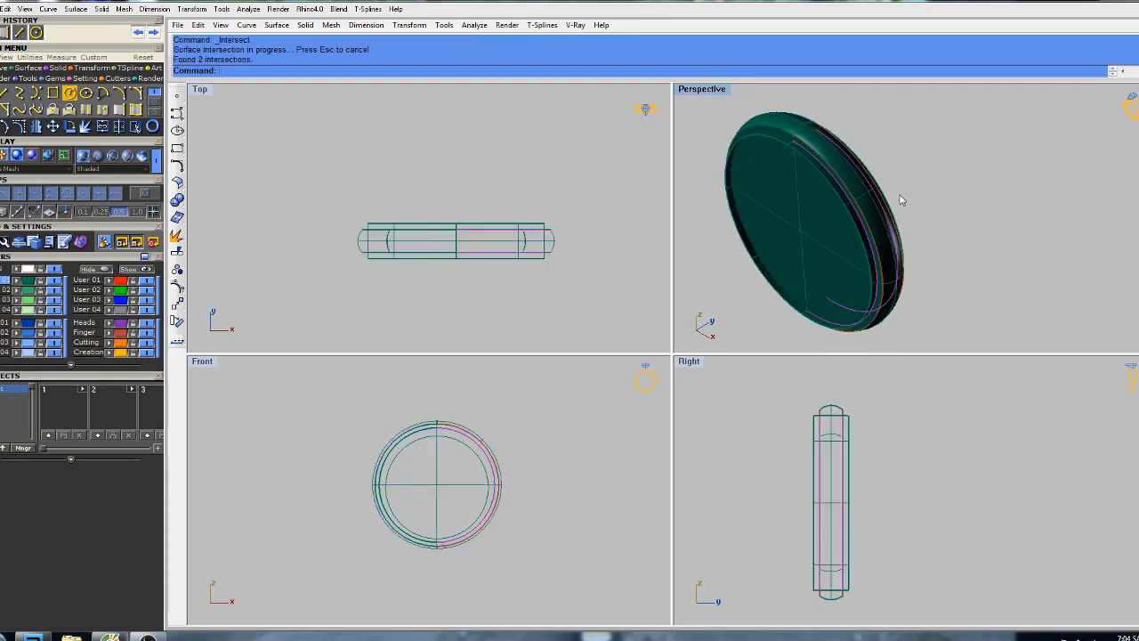
Explode the capped domed band into separate surfaces.
{"action": "right_click_drag", "start_coordinate": [908, 193], "coordinate": [828, 196]}
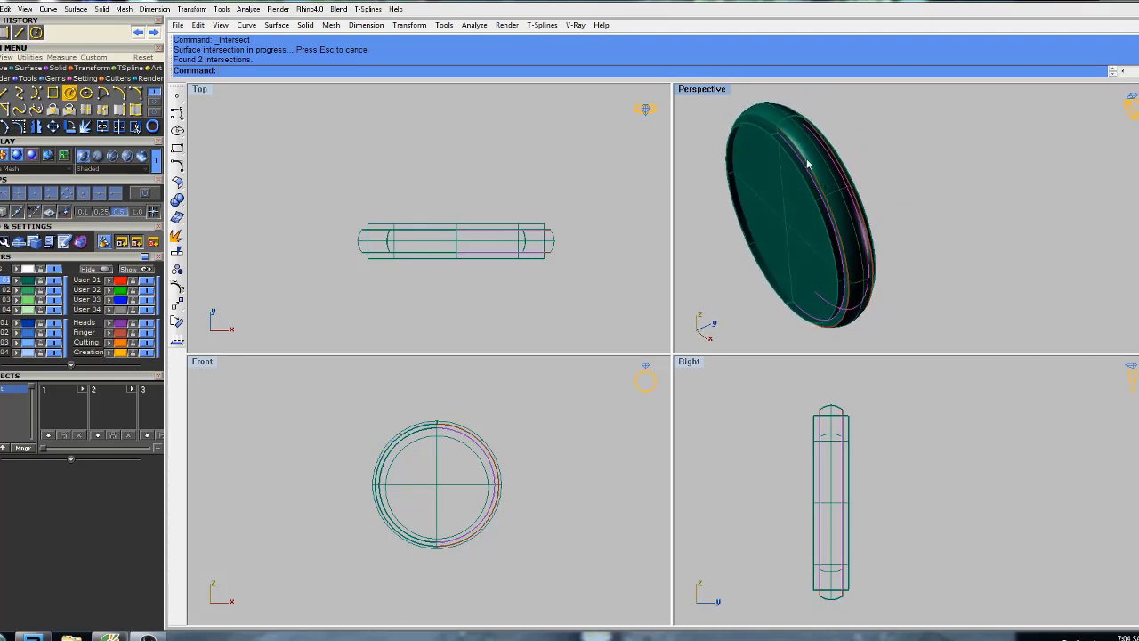
{"action": "scroll", "coordinate": [771, 137], "scroll_direction": "up", "scroll_amount": 3}
{"action": "left_click", "coordinate": [915, 136]}
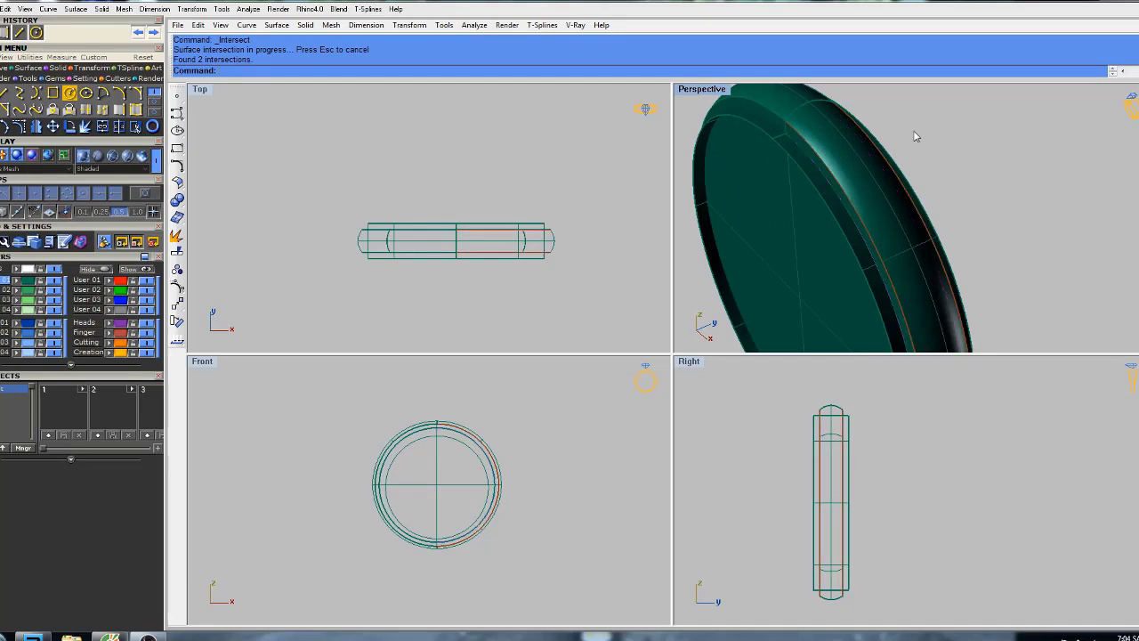
{"action": "left_click", "coordinate": [787, 222]}
{"action": "right_click_drag", "start_coordinate": [789, 223], "coordinate": [790, 215]}
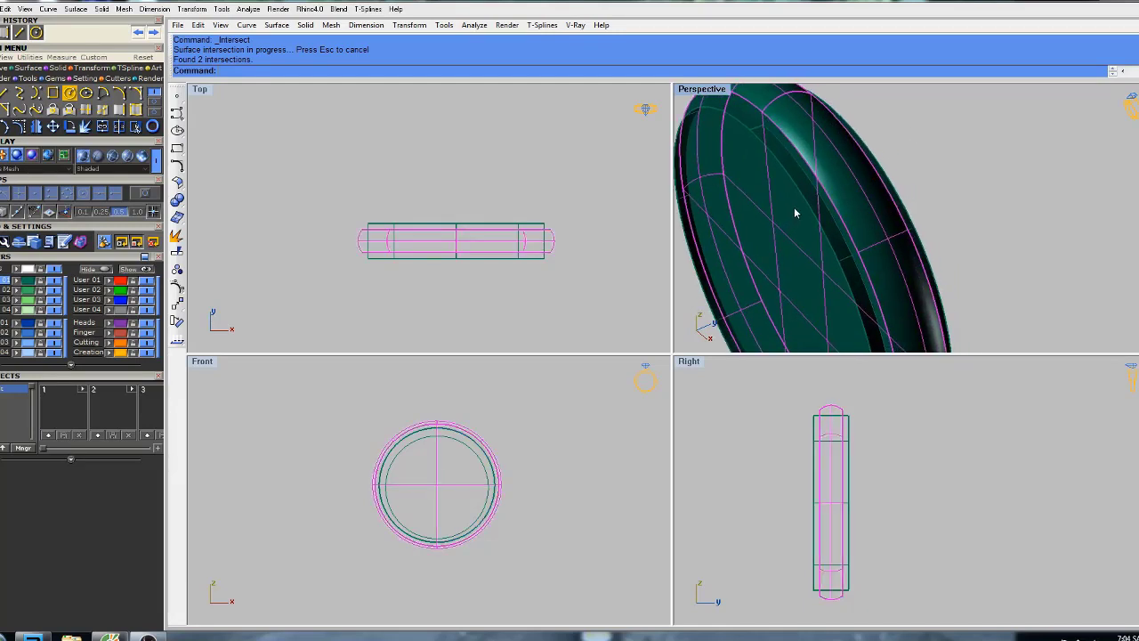
{"action": "left_click", "coordinate": [177, 235]}
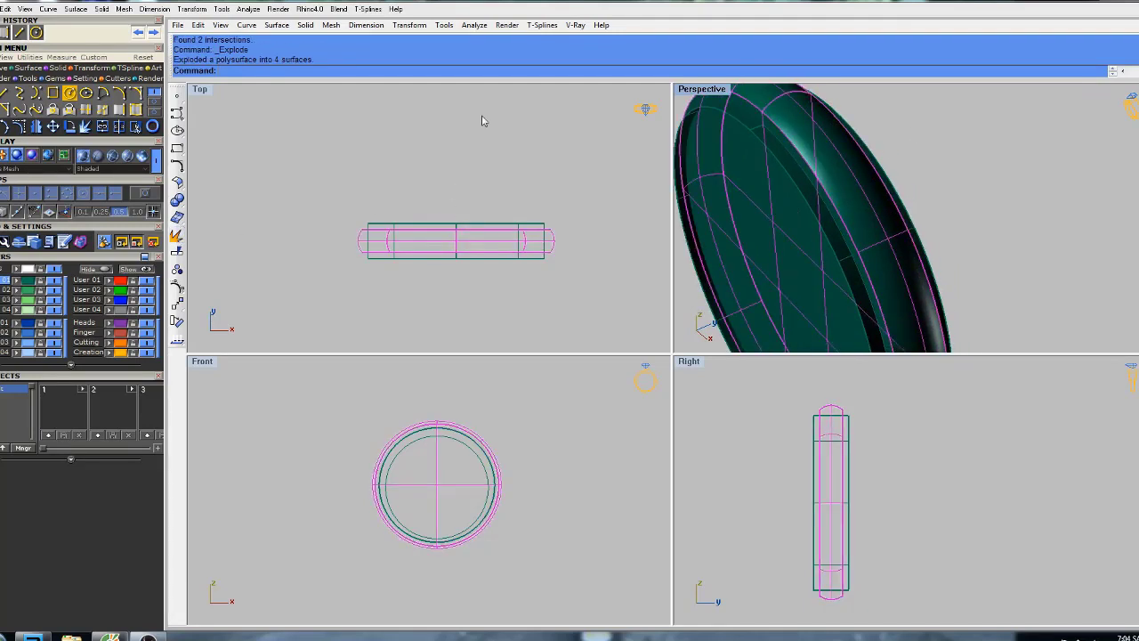
Delete the two flat side caps of the exploded domed band.
{"action": "right_click_drag", "start_coordinate": [879, 234], "coordinate": [863, 289]}
{"action": "type", "text": "d: Delete"}
{"action": "key", "text": "Return"}
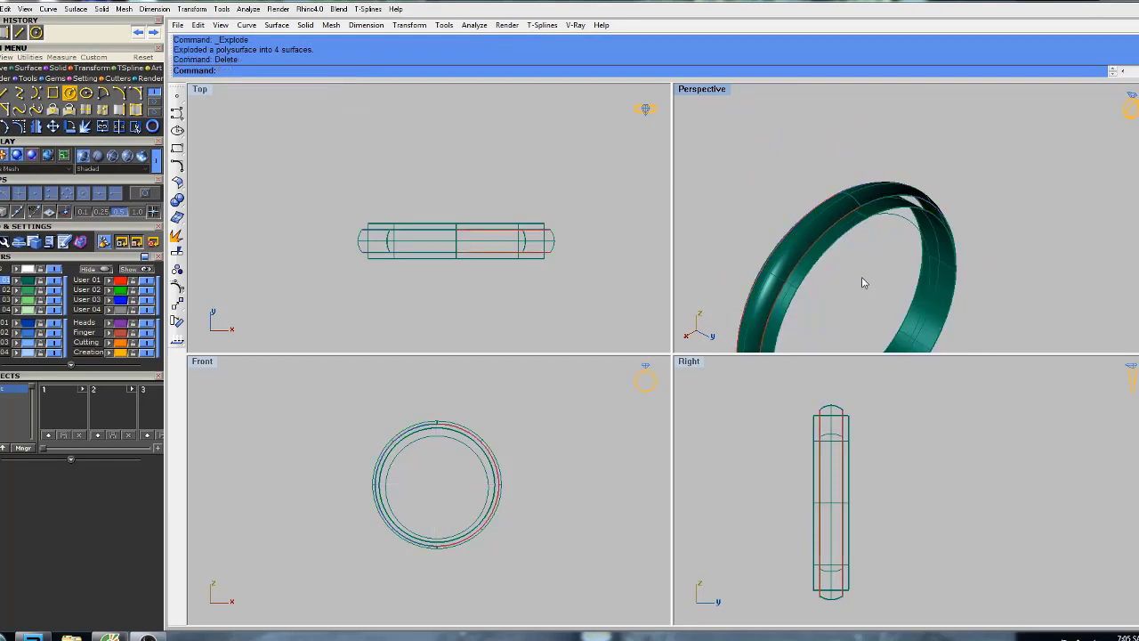
Enlarge the Perspective view and delete the half of the inner band that lies opposite the intersection curves.
{"action": "double_click", "coordinate": [701, 89]}
{"action": "right_click_drag", "start_coordinate": [707, 100], "coordinate": [654, 329]}
{"action": "scroll", "coordinate": [649, 331], "scroll_direction": "up", "scroll_amount": 2}
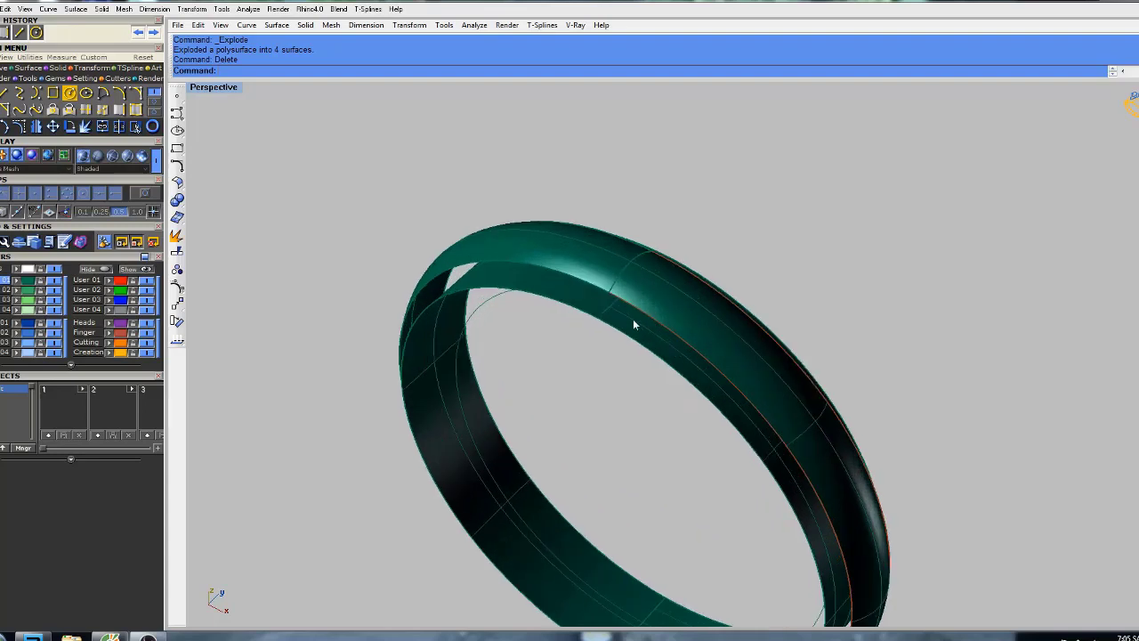
{"action": "left_click", "coordinate": [588, 298]}
{"action": "right_click_drag", "start_coordinate": [588, 299], "coordinate": [590, 288]}
{"action": "type", "text": "d: D"}
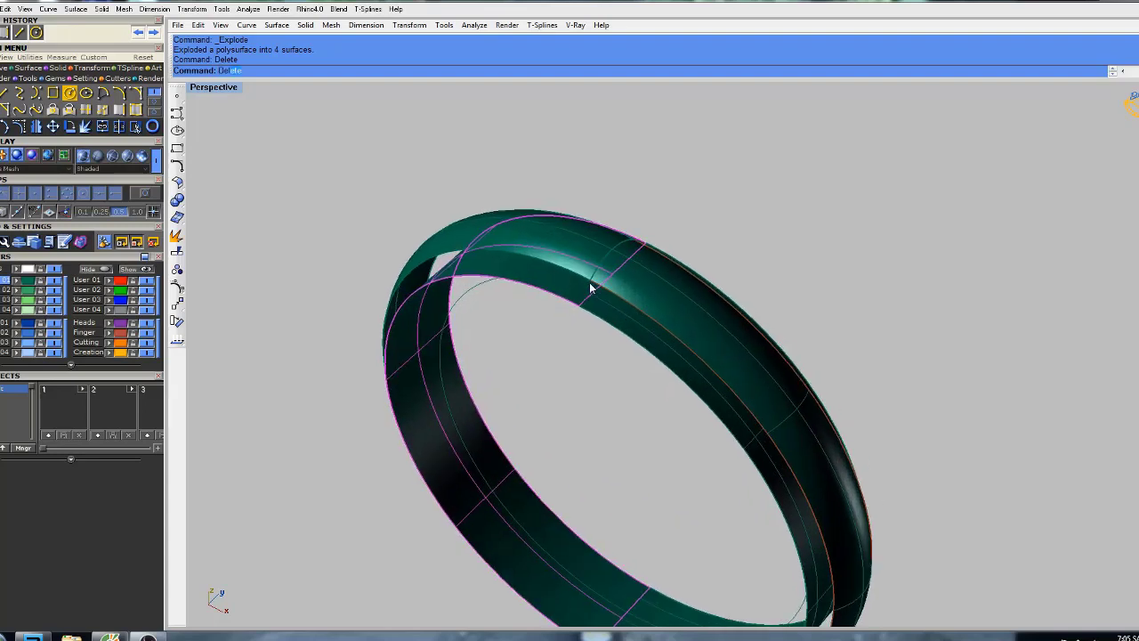
{"action": "type", "text": "el"}
{"action": "key", "text": "Return"}
Rebuild the curve lying on the remaining inner half band with 7 points and degree 3, deleting the input.
{"action": "left_click", "coordinate": [616, 311]}
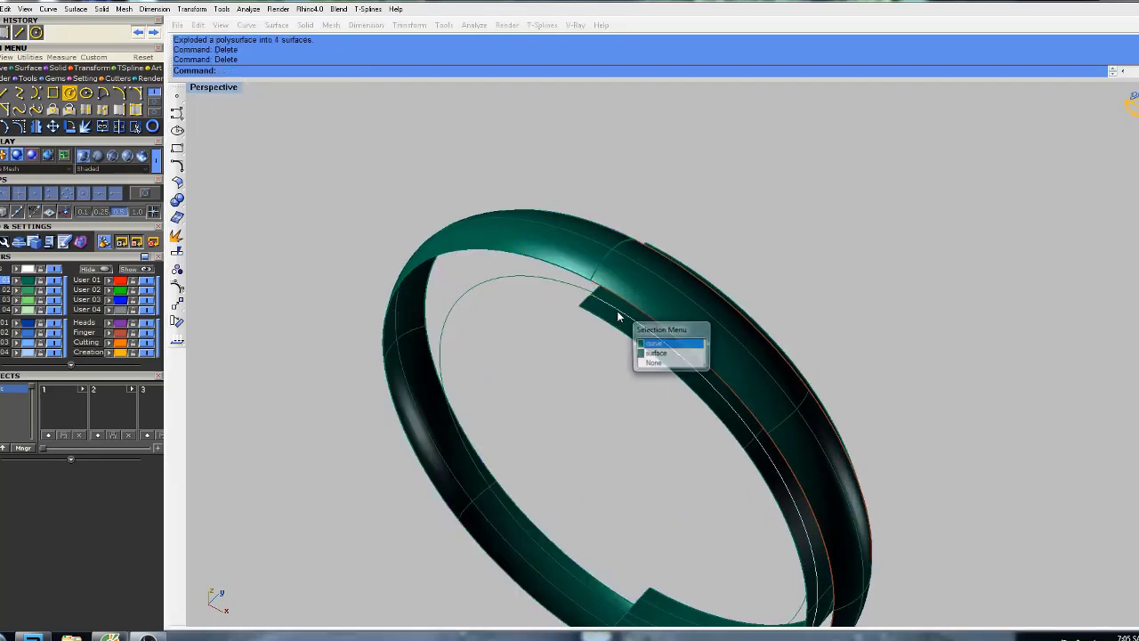
{"action": "left_click", "coordinate": [655, 346]}
{"action": "right_click_drag", "start_coordinate": [646, 316], "coordinate": [626, 269]}
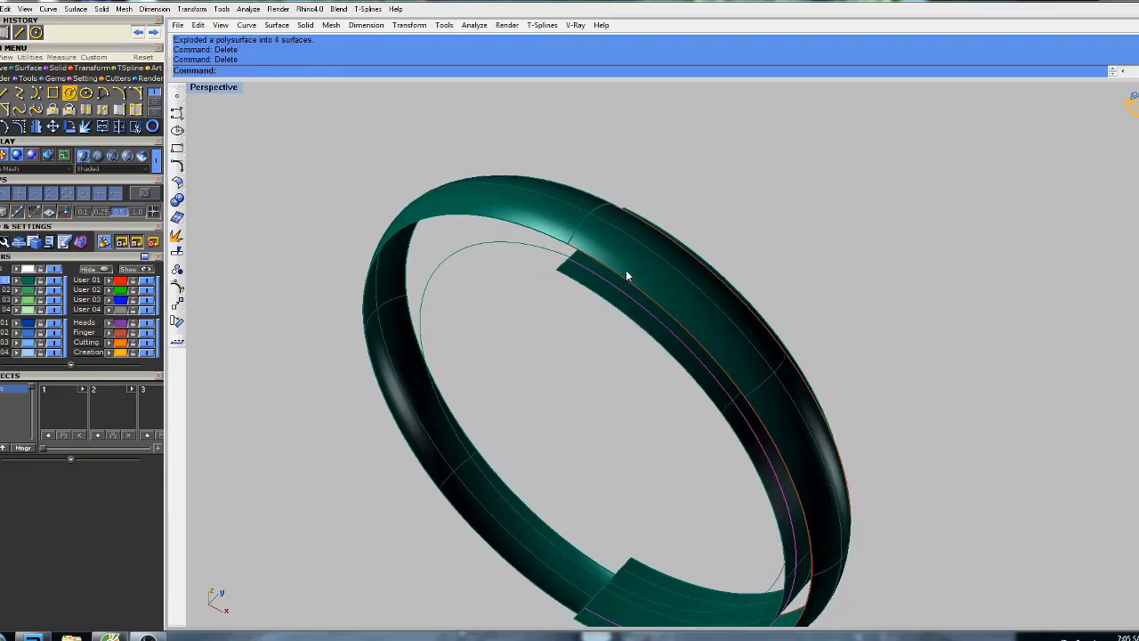
{"action": "type", "text": "rebuild"}
{"action": "key", "text": "Return"}
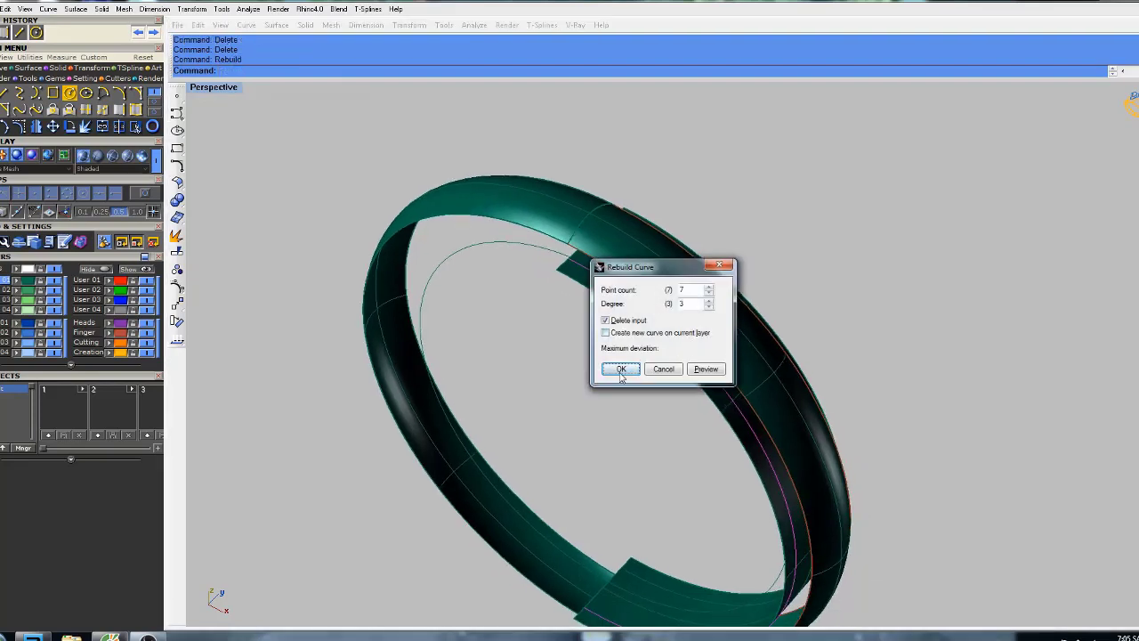
{"action": "left_click", "coordinate": [621, 370]}
Loft the rebuilt curve to the adjacent edge curve of the domed band using straight sections without simplifying.
{"action": "left_click", "coordinate": [612, 269]}
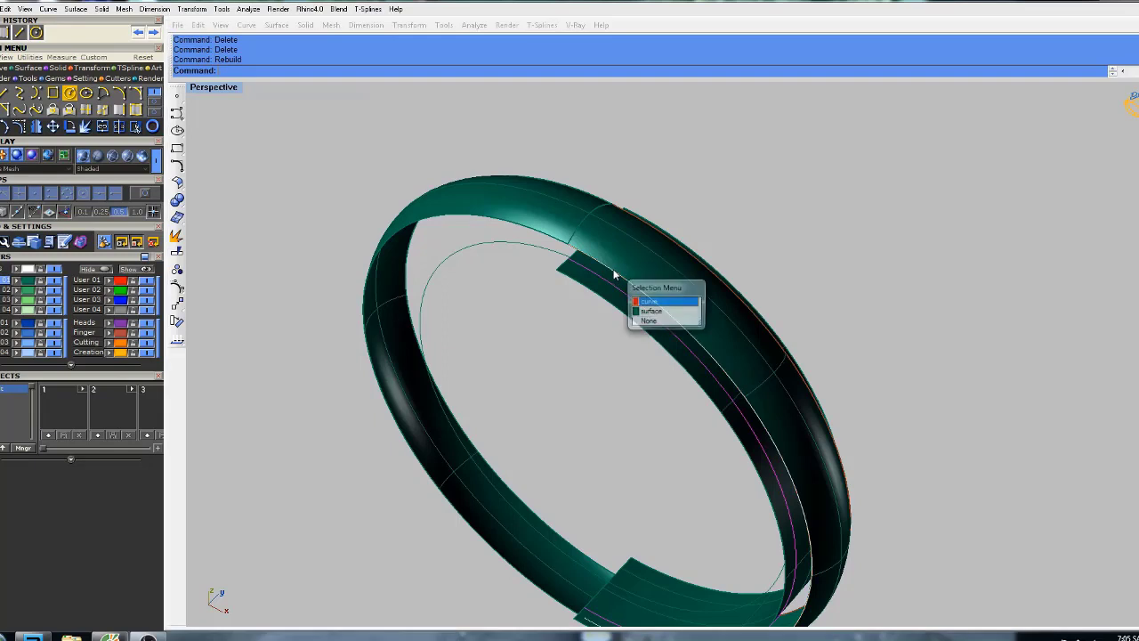
{"action": "left_click", "coordinate": [644, 309]}
{"action": "right_click_drag", "start_coordinate": [661, 295], "coordinate": [647, 259]}
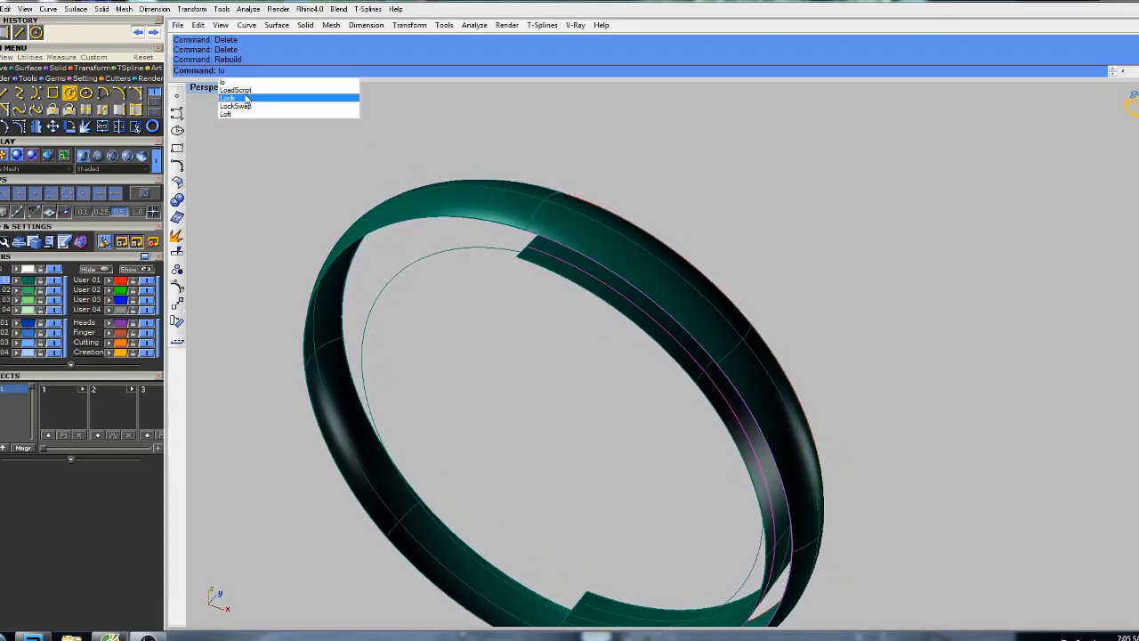
{"action": "left_click", "coordinate": [237, 112]}
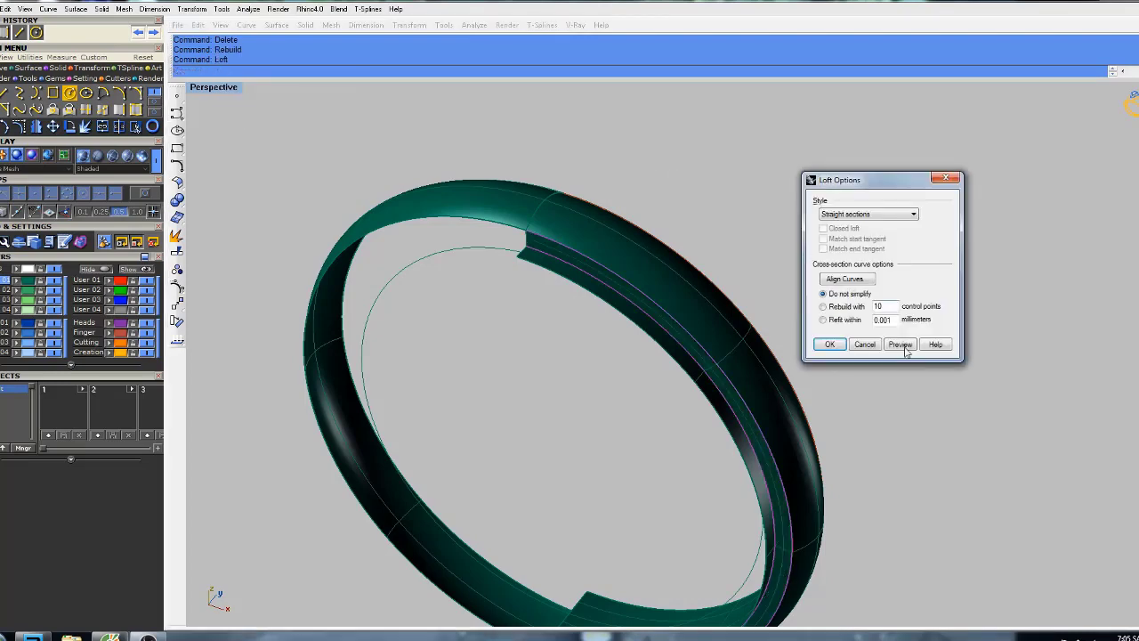
{"action": "left_click", "coordinate": [828, 345]}
Duplicate the outer side edge of the inner half band as a curve.
{"action": "right_click_drag", "start_coordinate": [706, 236], "coordinate": [667, 163]}
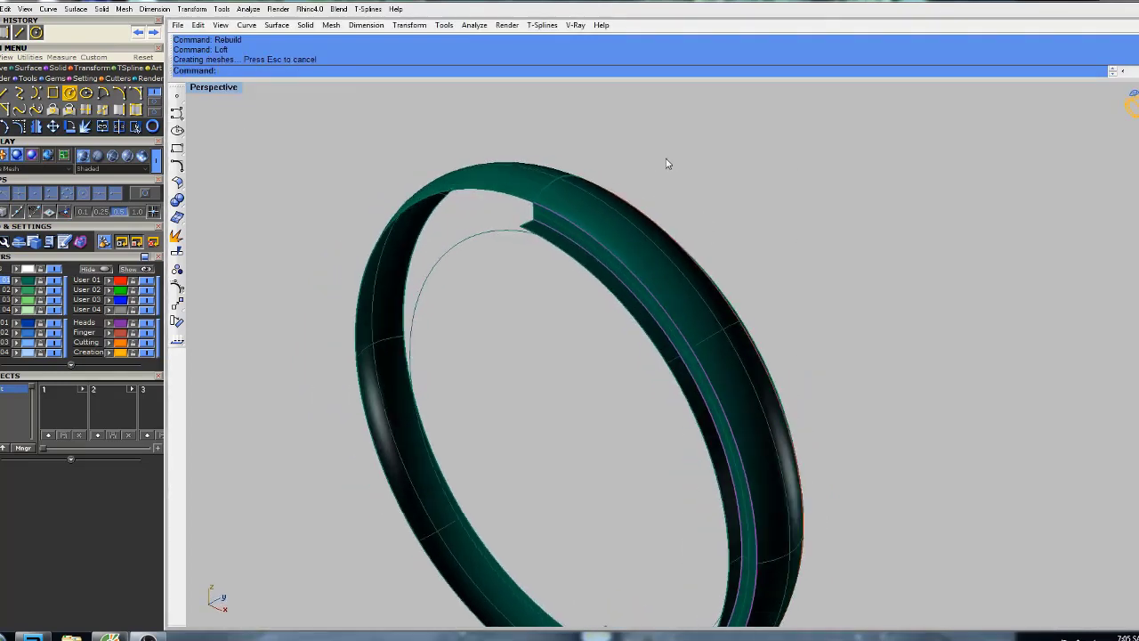
{"action": "right_click_drag", "start_coordinate": [626, 244], "coordinate": [592, 280]}
{"action": "scroll", "coordinate": [546, 268], "scroll_direction": "up", "scroll_amount": 4}
{"action": "scroll", "coordinate": [552, 270], "scroll_direction": "down", "scroll_amount": 4}
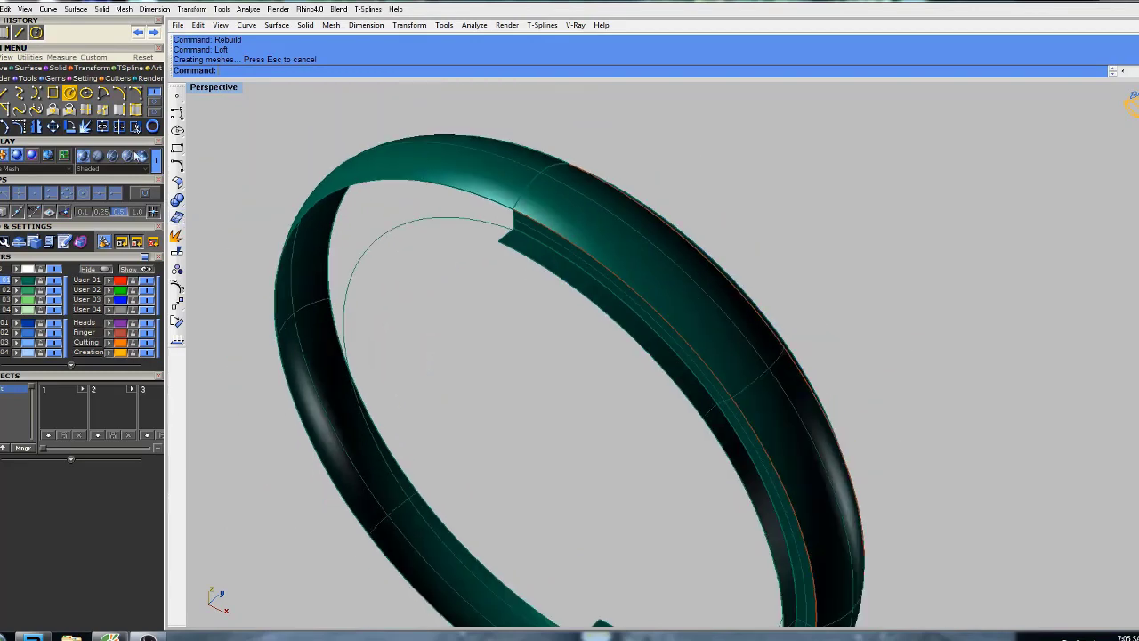
{"action": "left_click", "coordinate": [120, 112]}
{"action": "left_click", "coordinate": [522, 258]}
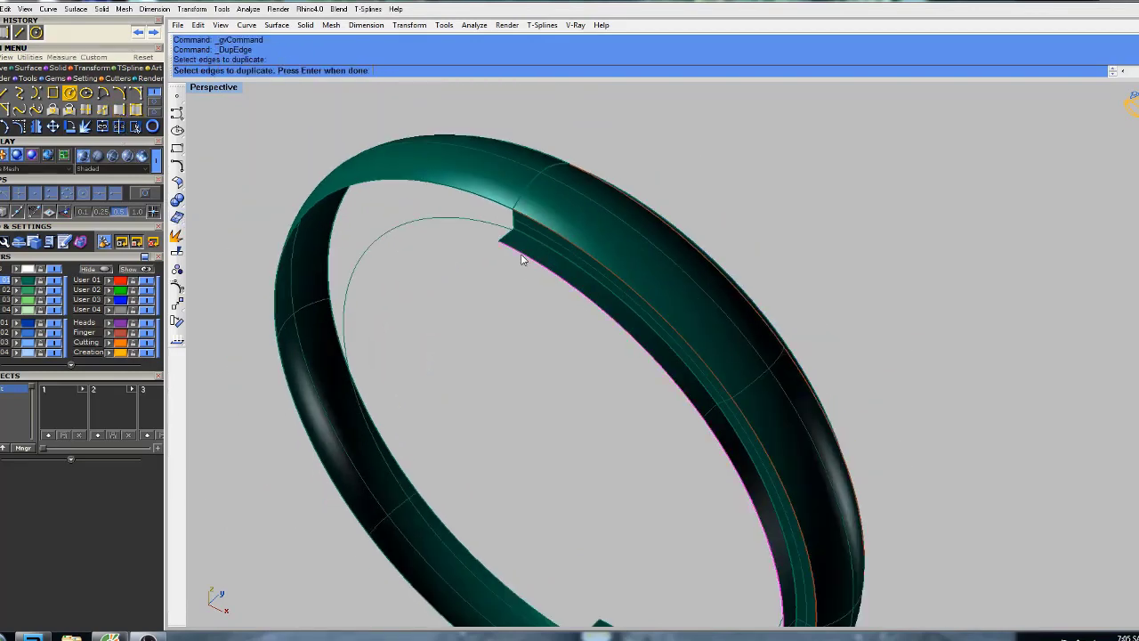
{"action": "key", "text": "Return"}
Delete the inner half band surface, keeping its duplicated edge curve.
{"action": "left_click", "coordinate": [513, 246]}
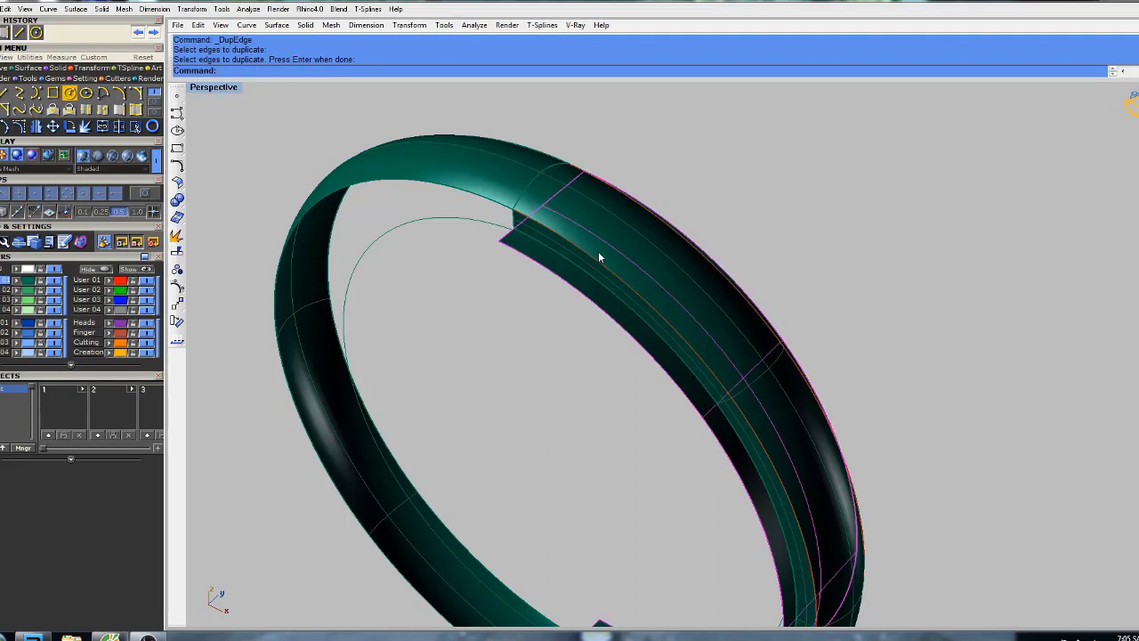
{"action": "type", "text": "Del"}
{"action": "key", "text": "Return"}
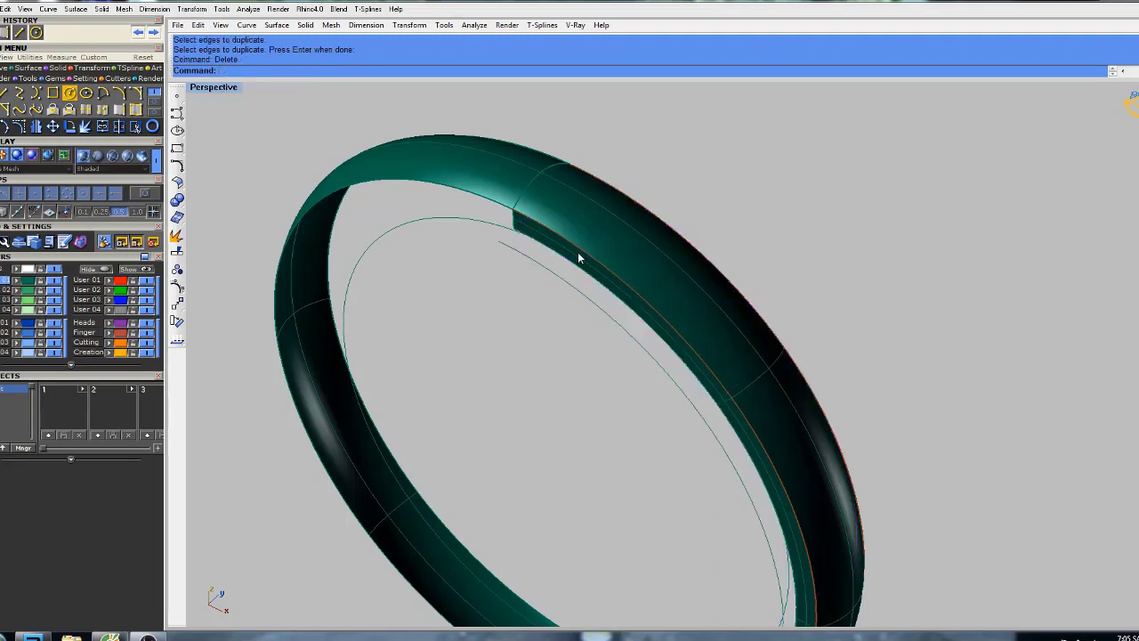
Loft the rebuilt curve to the duplicated edge curve with straight sections and no simplification.
{"action": "right_click_drag", "start_coordinate": [577, 252], "coordinate": [552, 239]}
{"action": "left_click", "coordinate": [556, 233]}
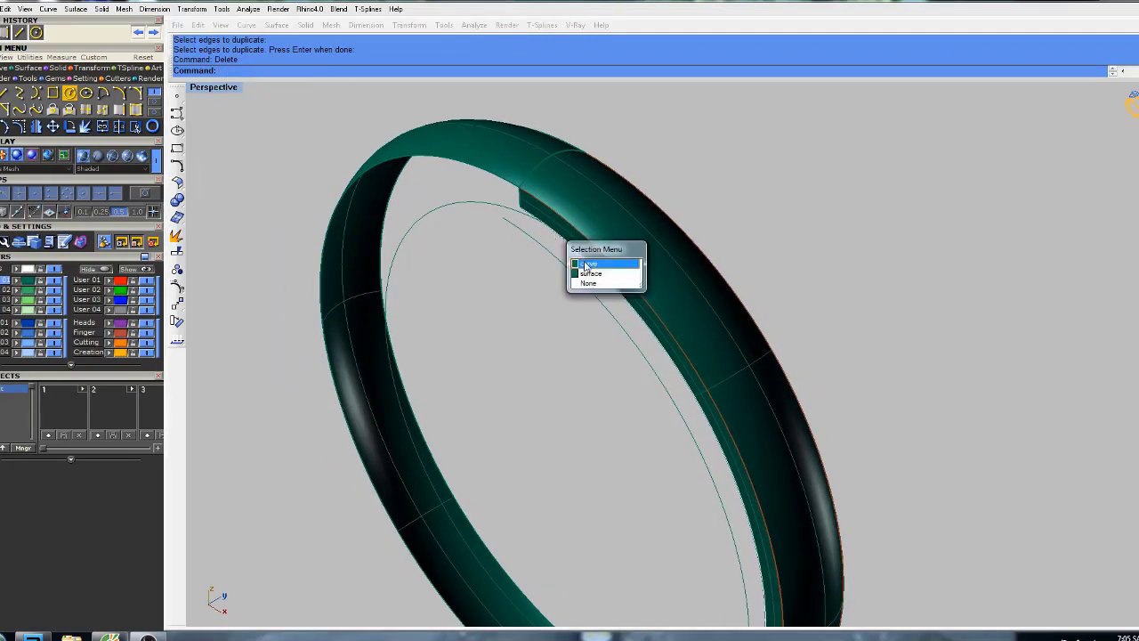
{"action": "left_click", "coordinate": [584, 263]}
{"action": "left_click", "coordinate": [523, 235]}
{"action": "right_click_drag", "start_coordinate": [528, 237], "coordinate": [583, 231]}
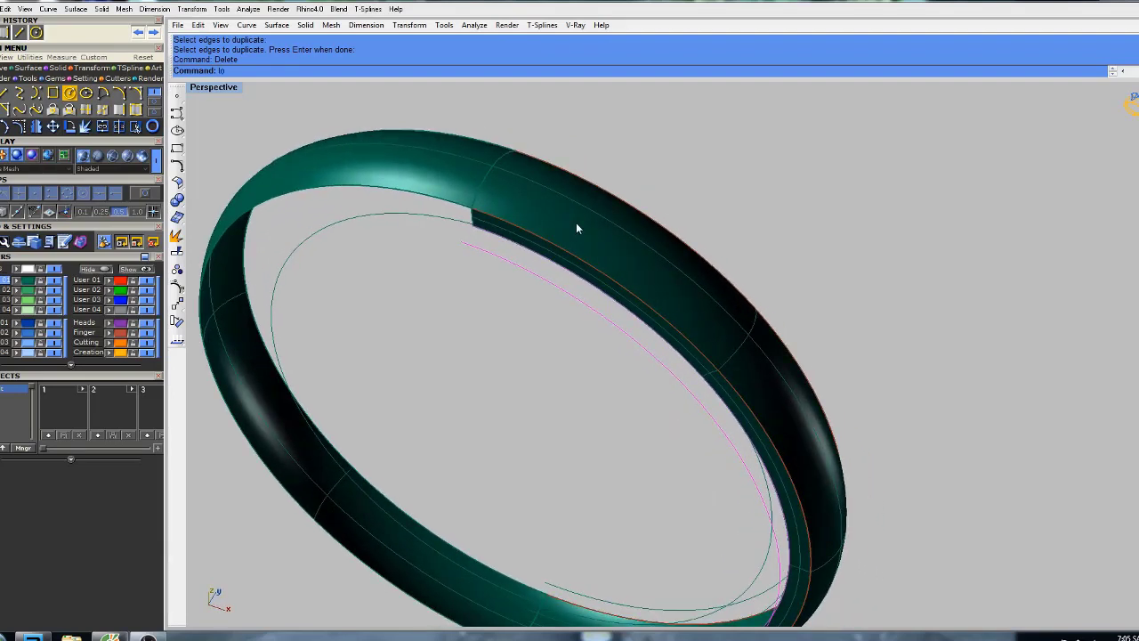
{"action": "left_click", "coordinate": [233, 113]}
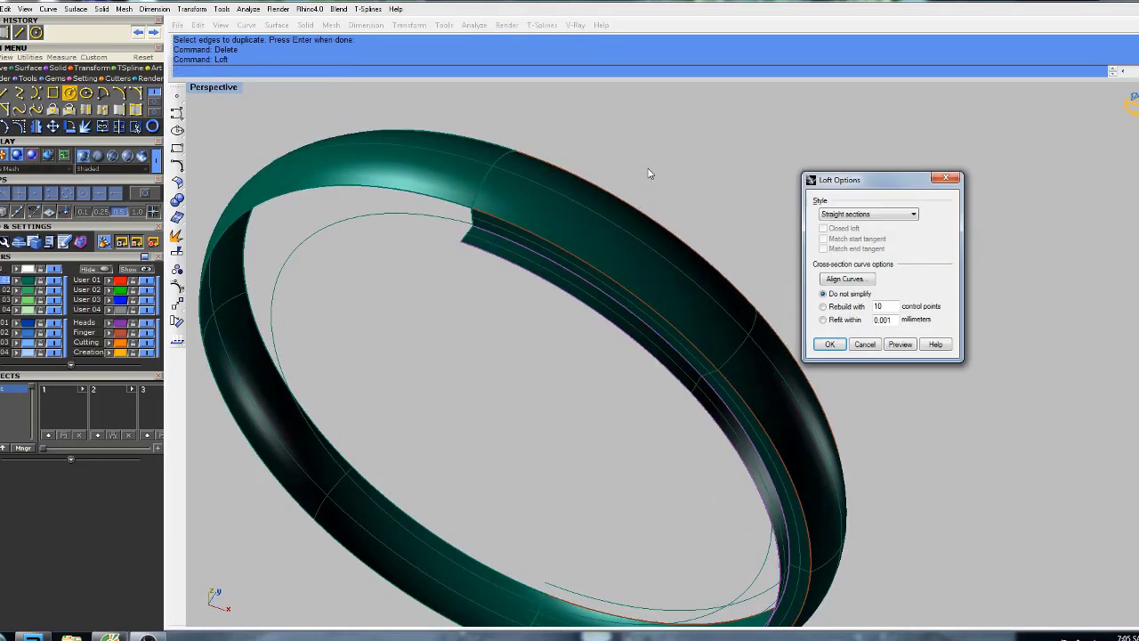
{"action": "left_click", "coordinate": [830, 344]}
{"action": "scroll", "coordinate": [685, 178], "scroll_direction": "down", "scroll_amount": 5}
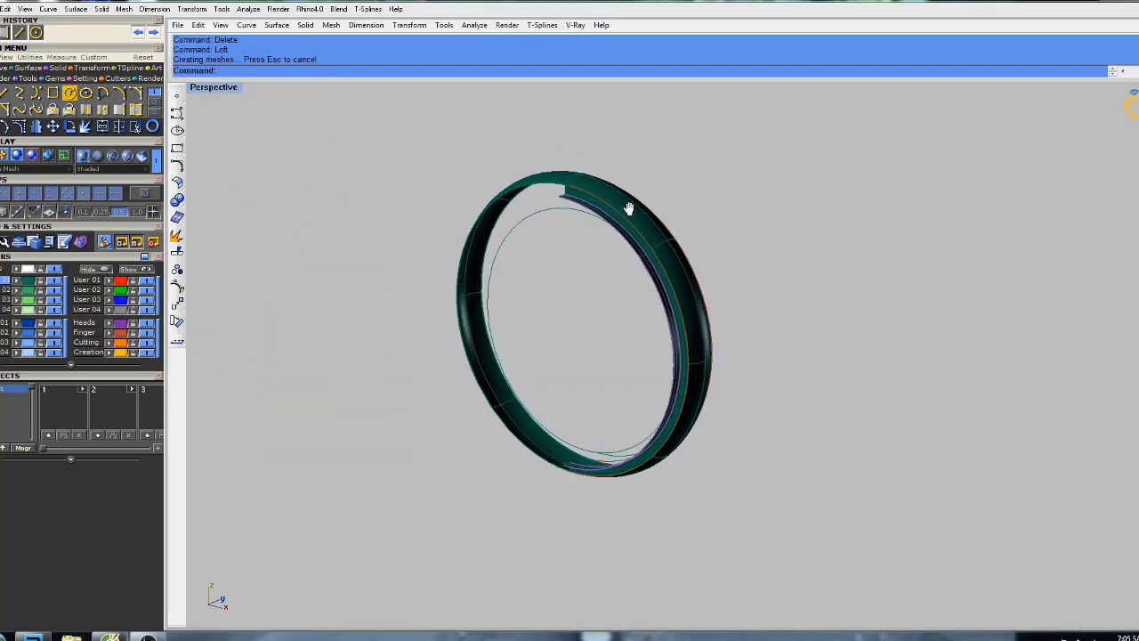
{"action": "key", "text": "Escape"}
Try extruding the inner finger circle to both sides through the ring as a capped cylinder.
{"action": "scroll", "coordinate": [624, 253], "scroll_direction": "up", "scroll_amount": 4}
{"action": "right_click_drag", "start_coordinate": [625, 253], "coordinate": [610, 274]}
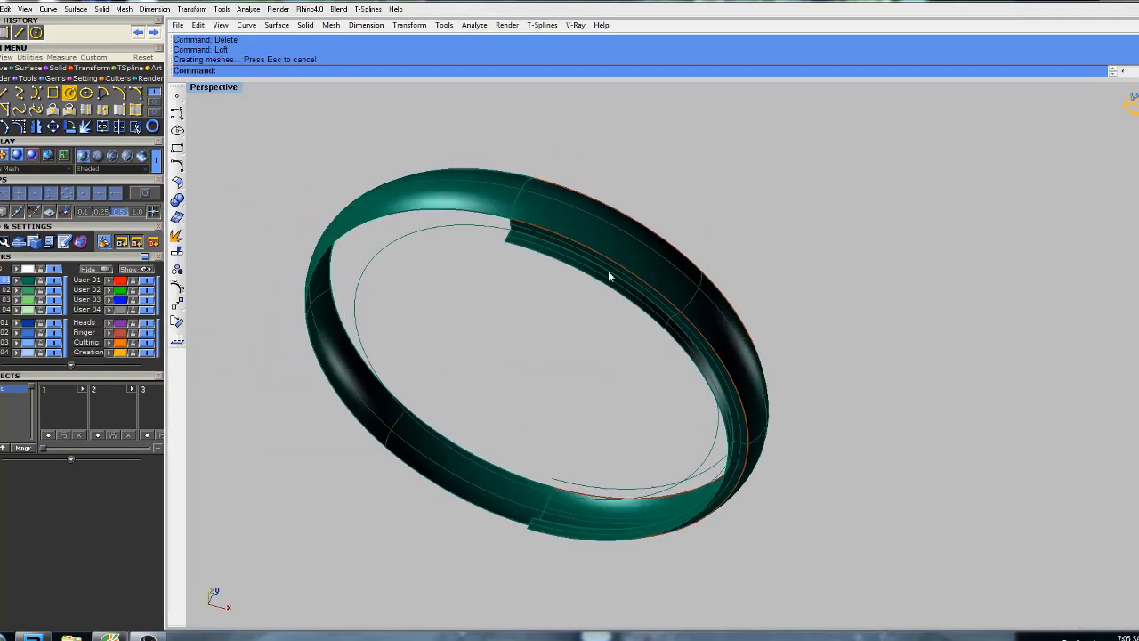
{"action": "right_click_drag", "start_coordinate": [559, 244], "coordinate": [522, 255], "text": "shift"}
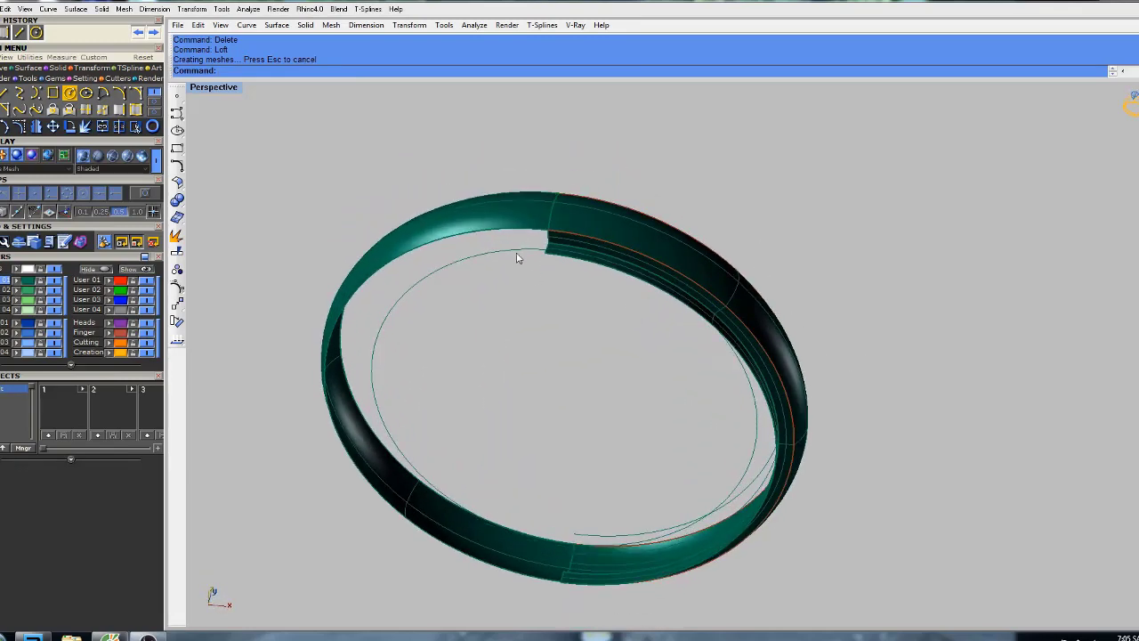
{"action": "left_click", "coordinate": [523, 255]}
{"action": "scroll", "coordinate": [530, 261], "scroll_direction": "down", "scroll_amount": 3}
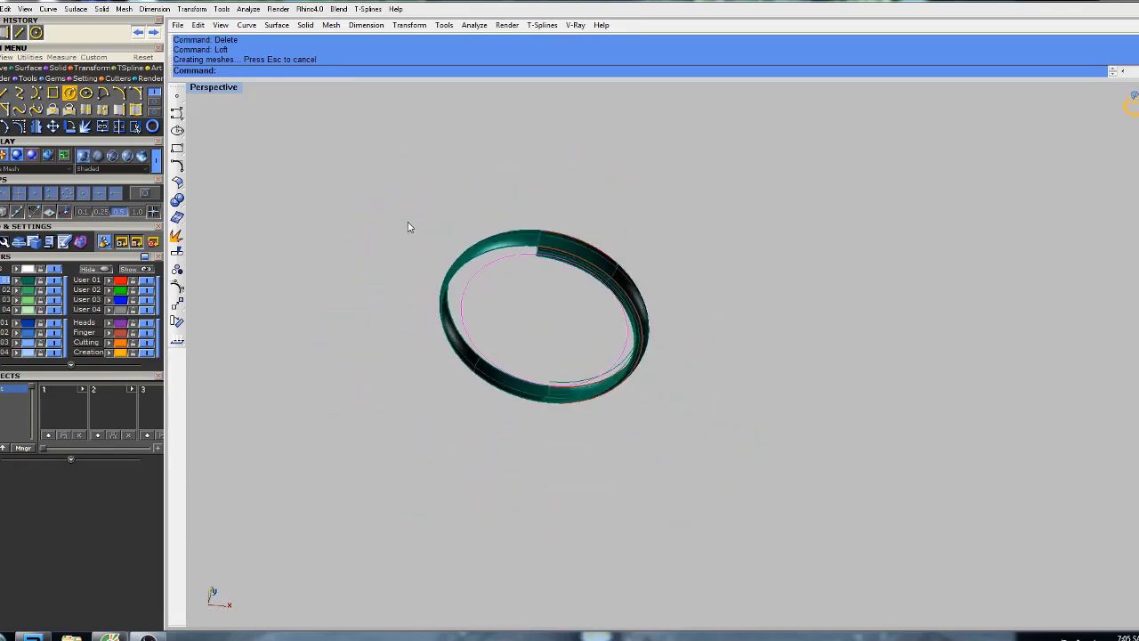
{"action": "type", "text": "ExtrudeCrv"}
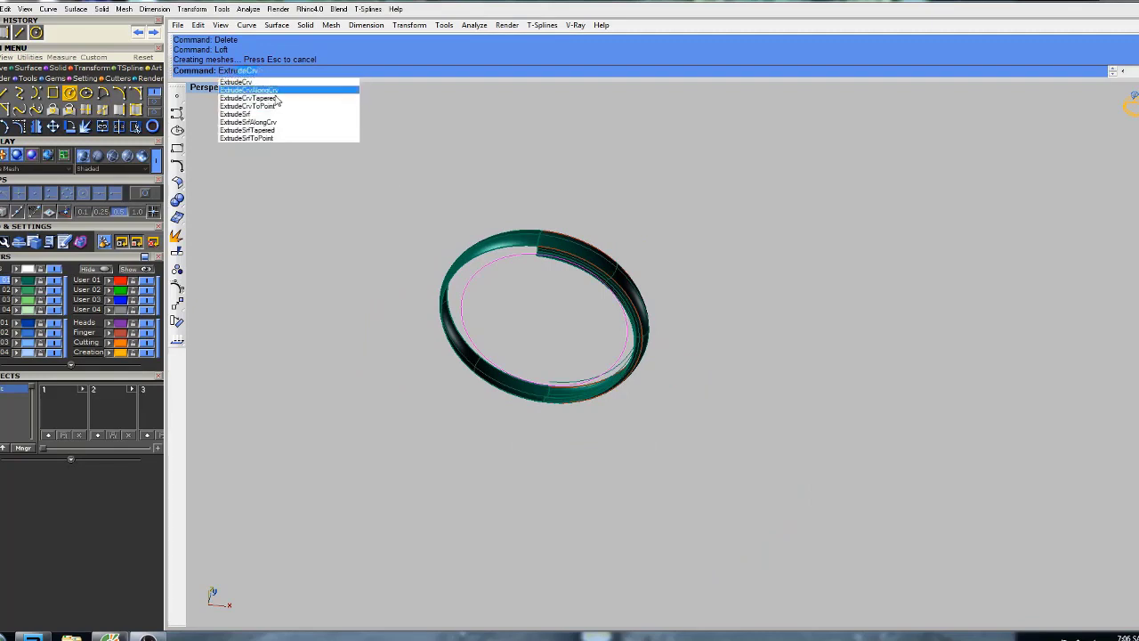
{"action": "left_click", "coordinate": [251, 83]}
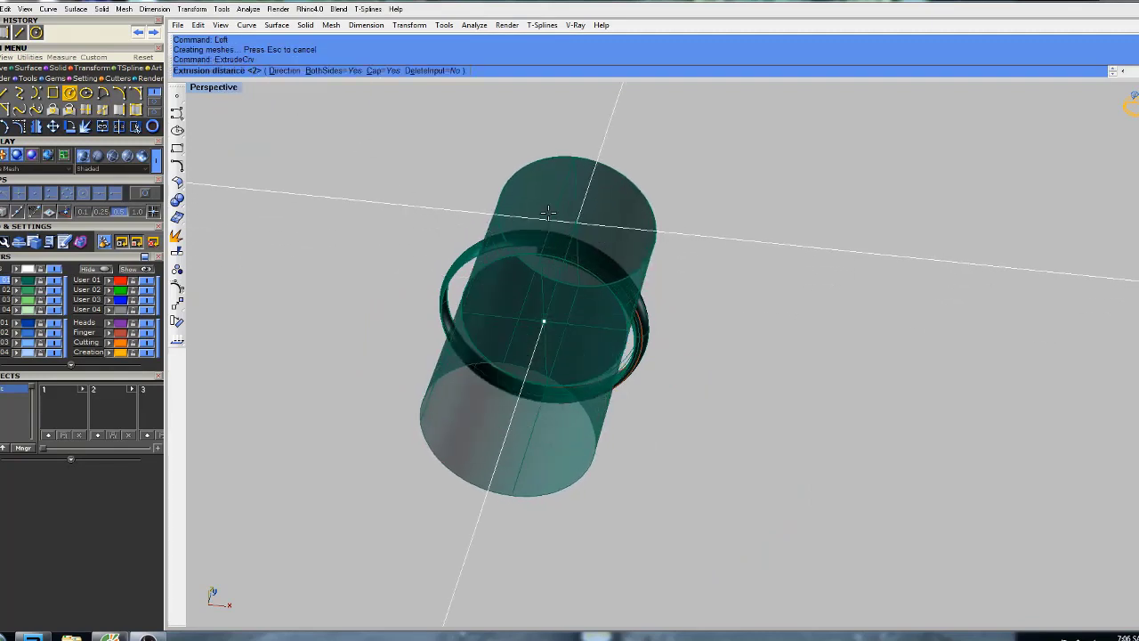
{"action": "left_click", "coordinate": [584, 188]}
Inspect the lofted surfaces against the finger cylinder, and undo the extrusion.
{"action": "right_click_drag", "start_coordinate": [694, 286], "coordinate": [623, 273]}
{"action": "scroll", "coordinate": [605, 220], "scroll_direction": "up", "scroll_amount": 7}
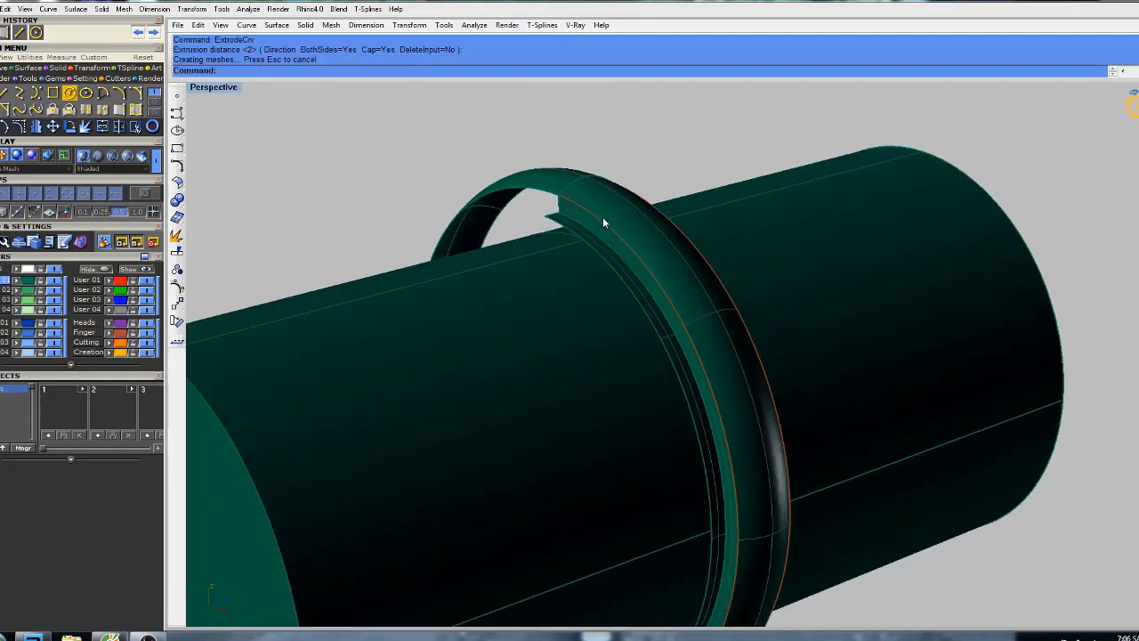
{"action": "right_click_drag", "start_coordinate": [602, 219], "coordinate": [594, 242]}
{"action": "scroll", "coordinate": [594, 242], "scroll_direction": "down", "scroll_amount": 2}
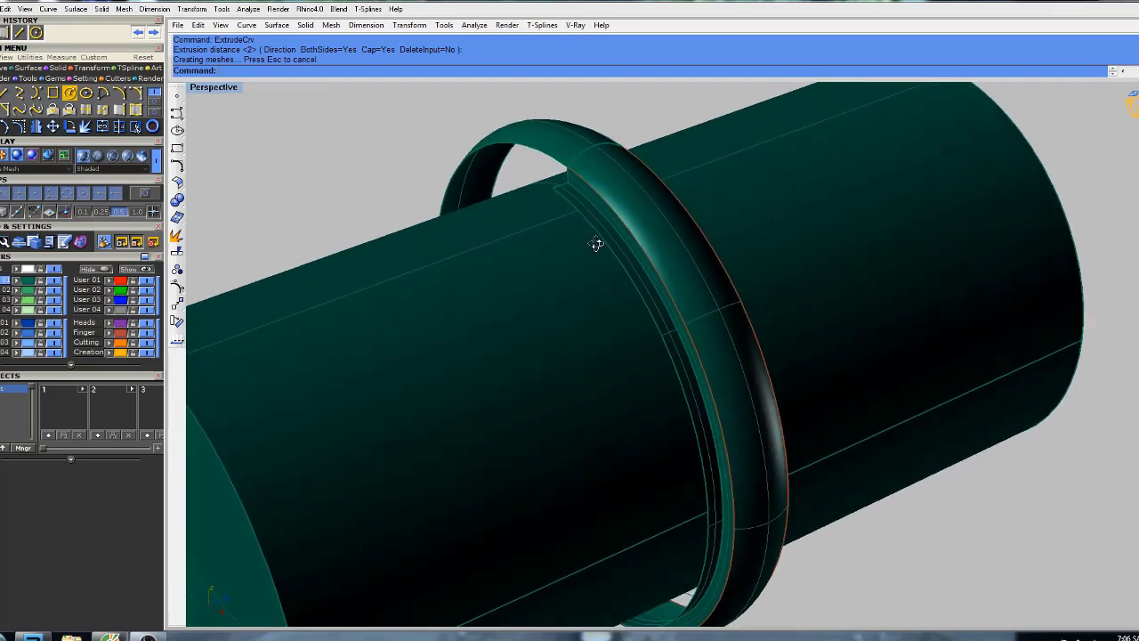
{"action": "scroll", "coordinate": [835, 218], "scroll_direction": "down", "scroll_amount": 5}
{"action": "left_click", "coordinate": [826, 231]}
{"action": "key", "text": "ctrl+z"}
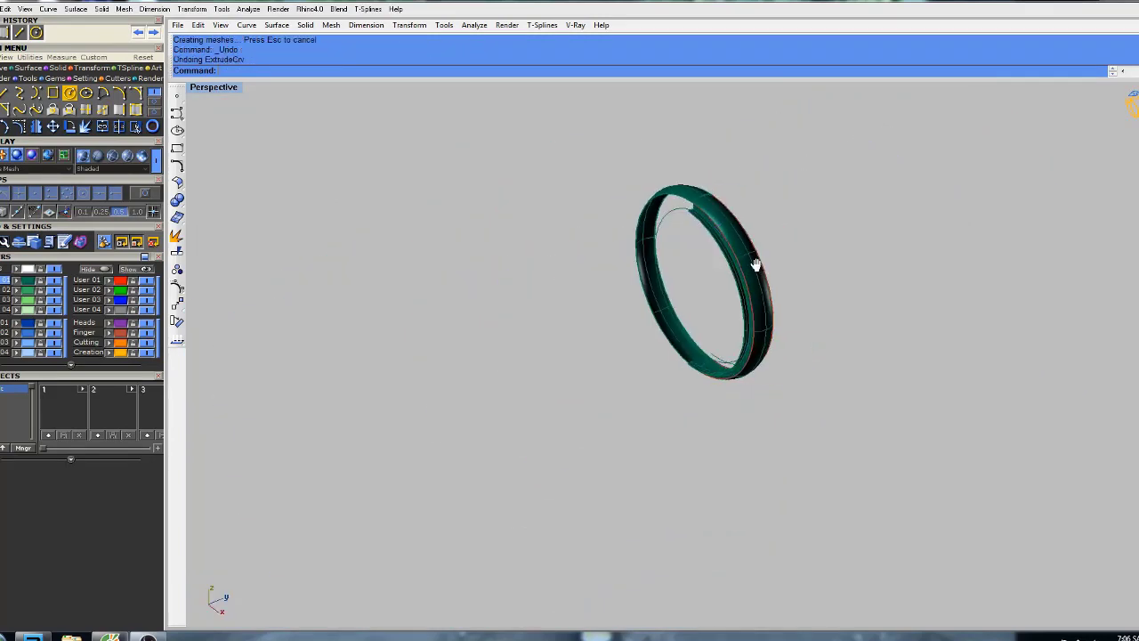
Turn on the control points of both lofted half surfaces and return to the four-viewport layout.
{"action": "scroll", "coordinate": [667, 229], "scroll_direction": "up", "scroll_amount": 4}
{"action": "scroll", "coordinate": [679, 209], "scroll_direction": "up", "scroll_amount": 2}
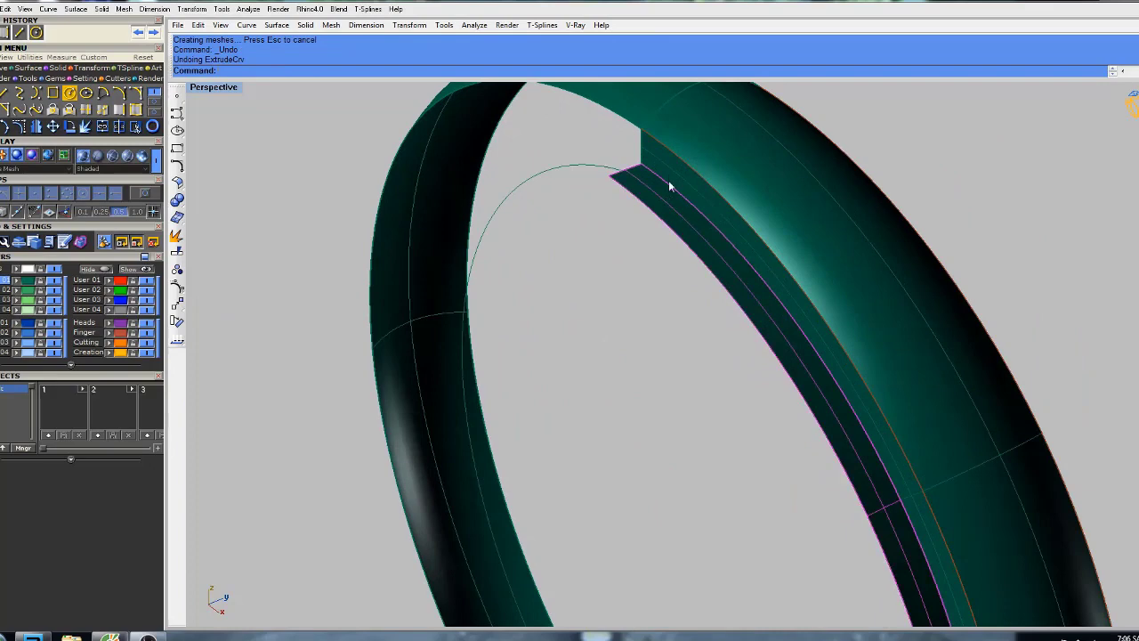
{"action": "left_click", "coordinate": [671, 179]}
{"action": "scroll", "coordinate": [671, 179], "scroll_direction": "down", "scroll_amount": 3}
{"action": "double_click", "coordinate": [224, 87]}
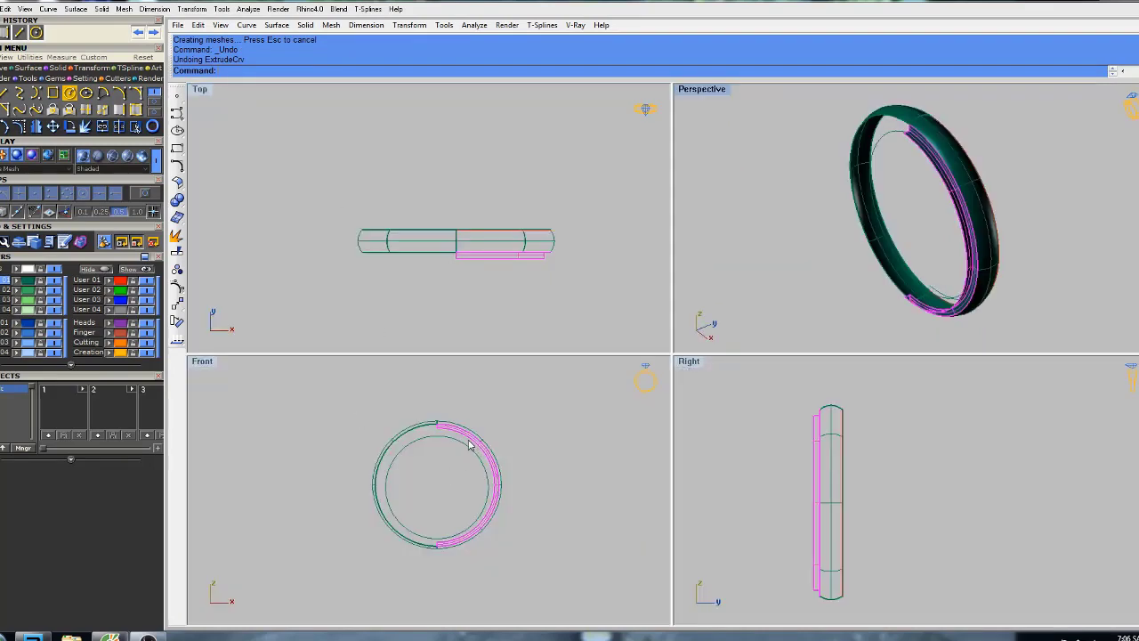
{"action": "key", "text": "F10"}
Align the upper and lower end control points of both lofted surfaces to world X = 0 with SetPt, and hide the points.
{"action": "scroll", "coordinate": [447, 449], "scroll_direction": "up", "scroll_amount": 3}
{"action": "left_click_drag", "start_coordinate": [416, 381], "coordinate": [442, 433]}
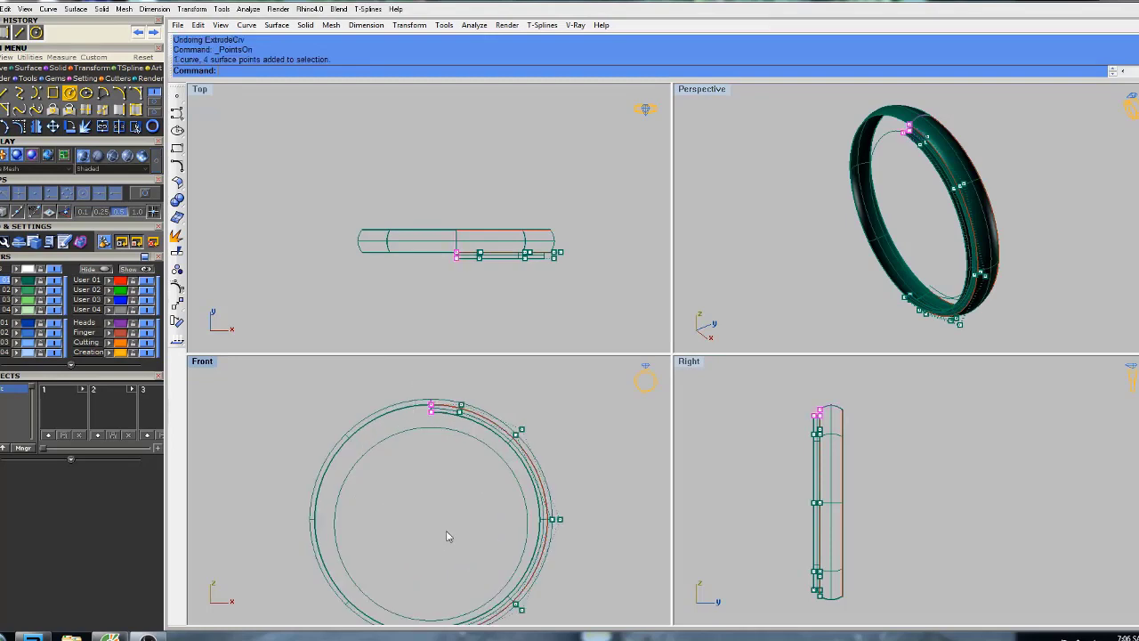
{"action": "right_click_drag", "start_coordinate": [447, 533], "coordinate": [468, 436]}
{"action": "left_click_drag", "start_coordinate": [432, 504], "coordinate": [459, 545], "text": "shift"}
{"action": "scroll", "coordinate": [498, 458], "scroll_direction": "down", "scroll_amount": 2}
{"action": "right_click_drag", "start_coordinate": [495, 388], "coordinate": [463, 448]}
{"action": "type", "text": "set"}
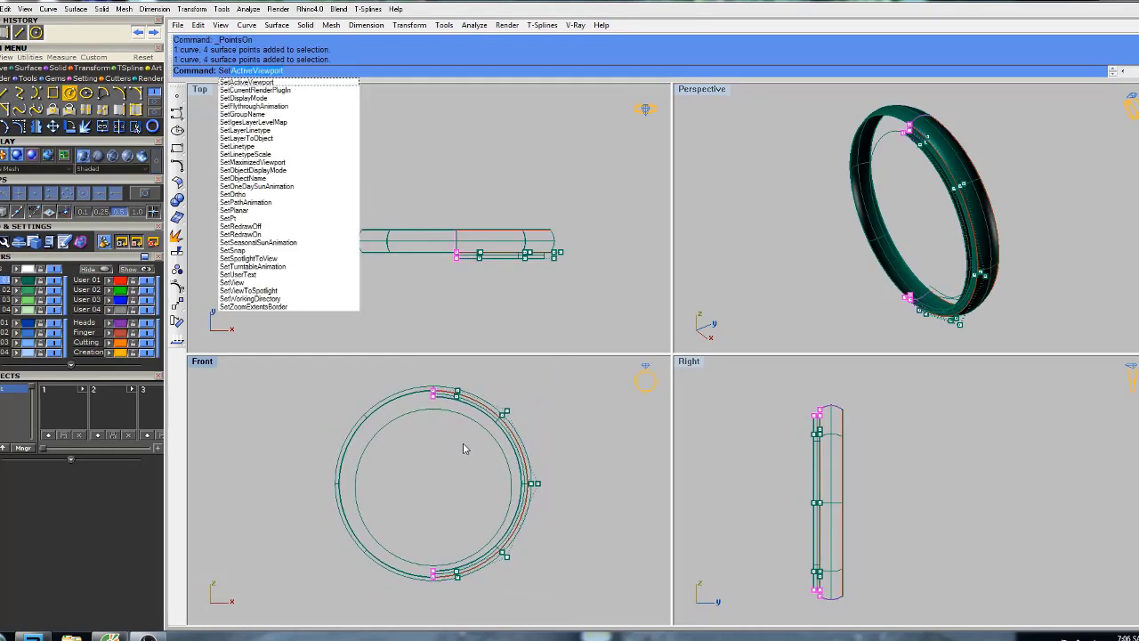
{"action": "left_click", "coordinate": [237, 222]}
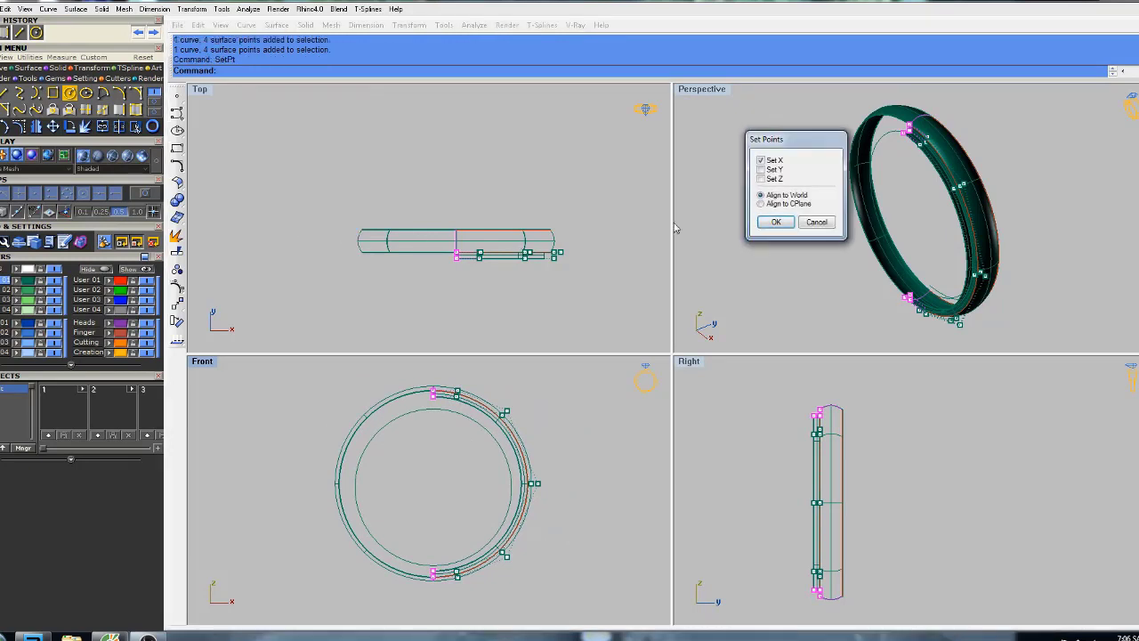
{"action": "left_click", "coordinate": [776, 223]}
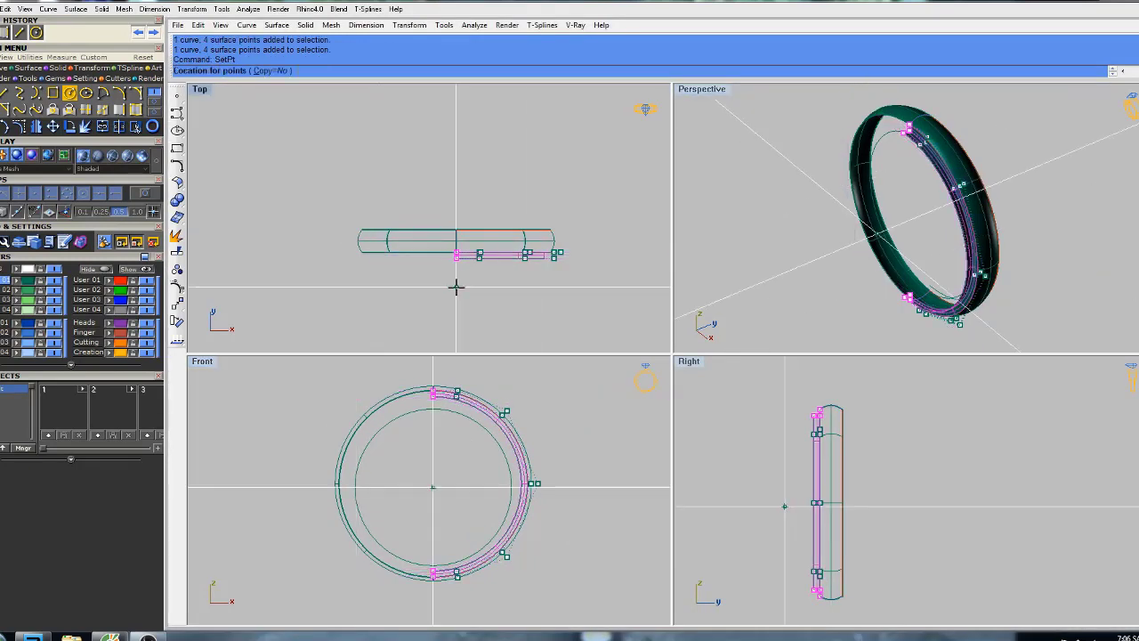
{"action": "type", "text": "0"}
{"action": "key", "text": "Return"}
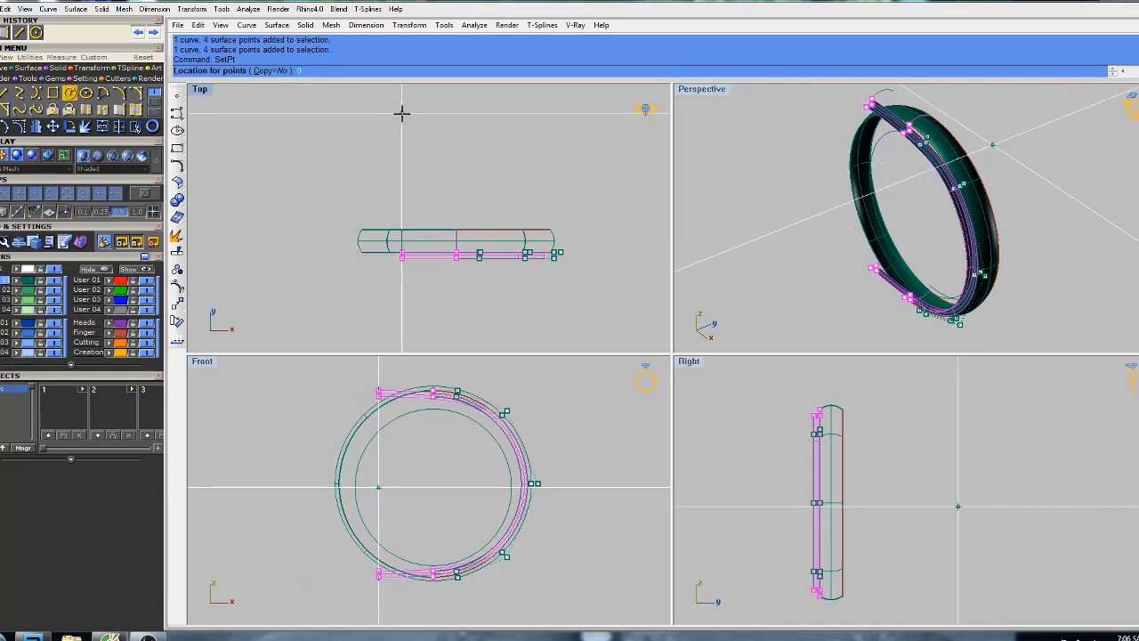
{"action": "key", "text": "Escape"}
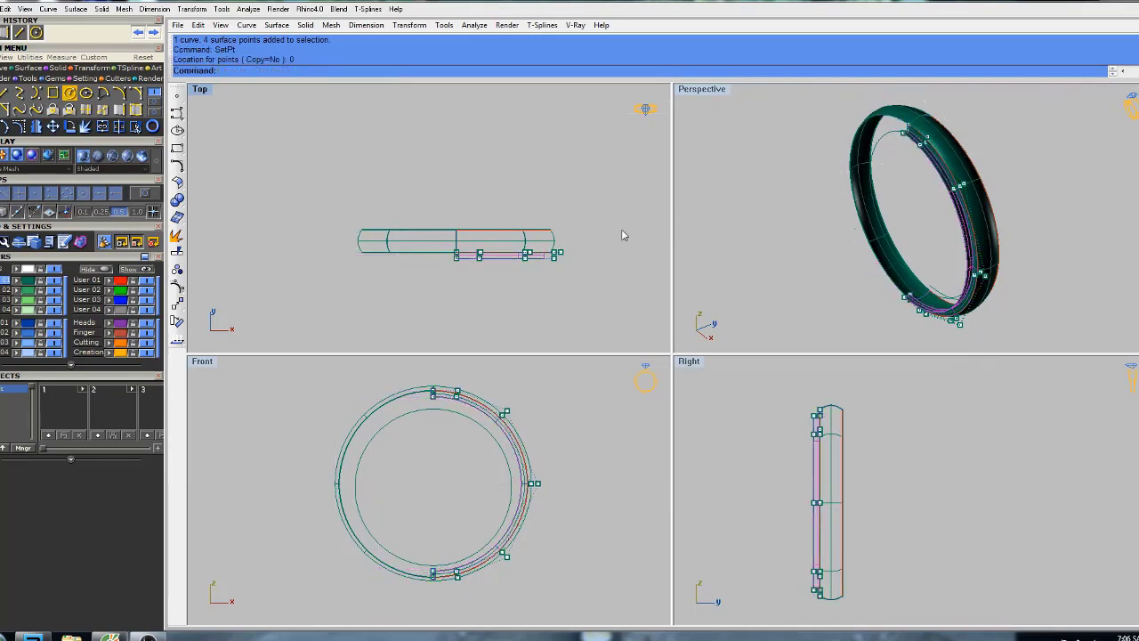
{"action": "key", "text": "Escape"}
{"action": "scroll", "coordinate": [923, 145], "scroll_direction": "up", "scroll_amount": 5}
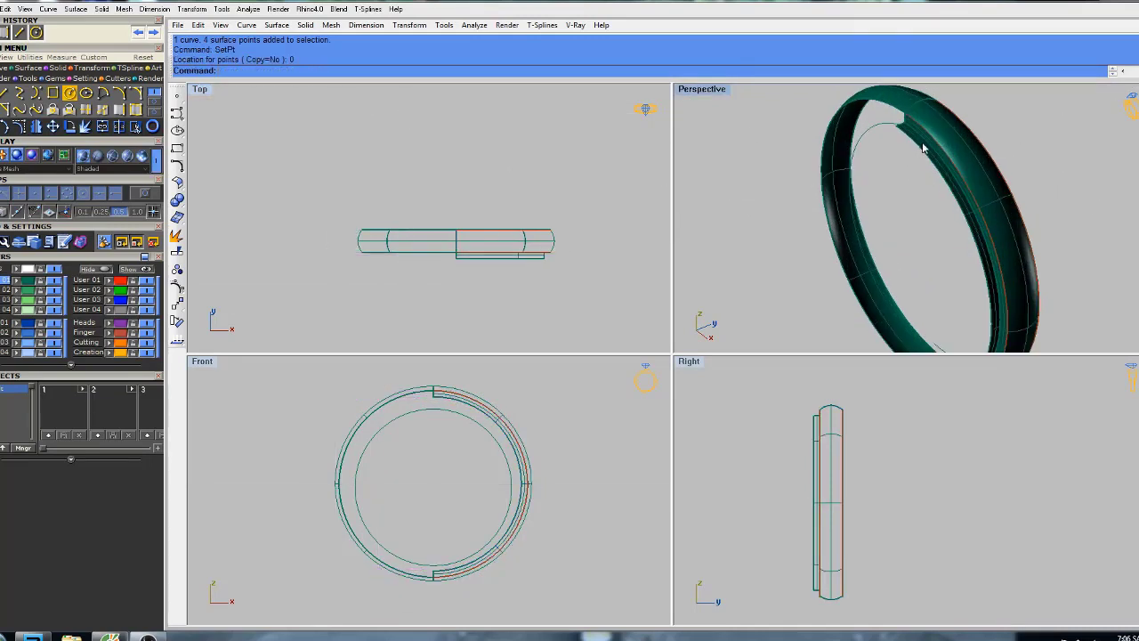
Mirror both lofted half surfaces as copies across a vertical plane starting at 0 in the Front view.
{"action": "scroll", "coordinate": [787, 160], "scroll_direction": "up", "scroll_amount": 2}
{"action": "left_click", "coordinate": [779, 153]}
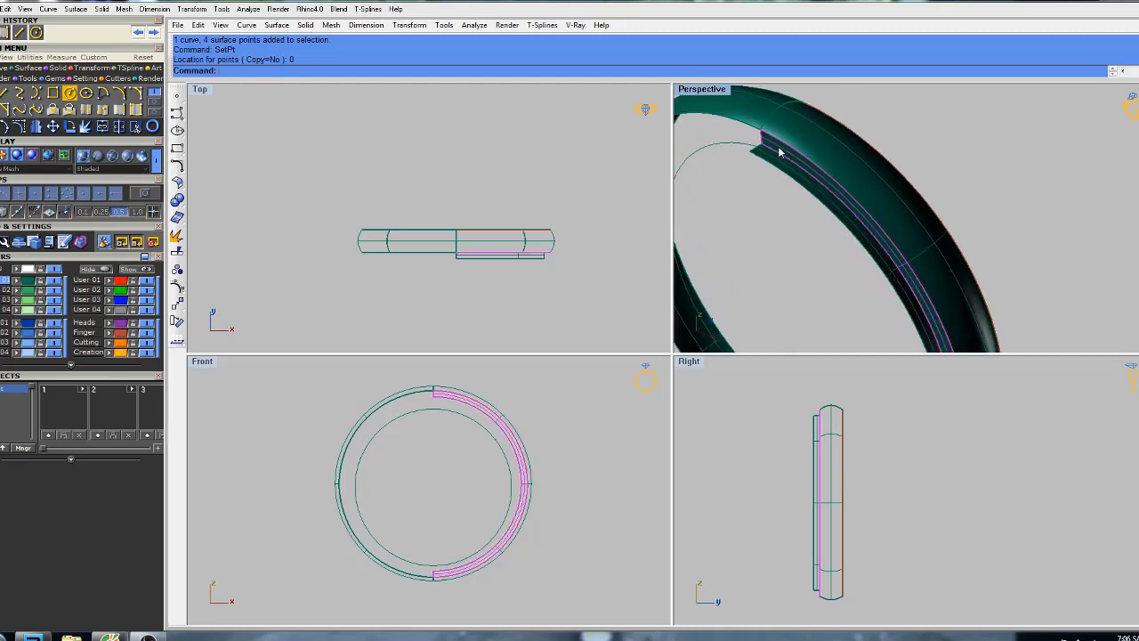
{"action": "left_click", "coordinate": [771, 160], "text": "shift"}
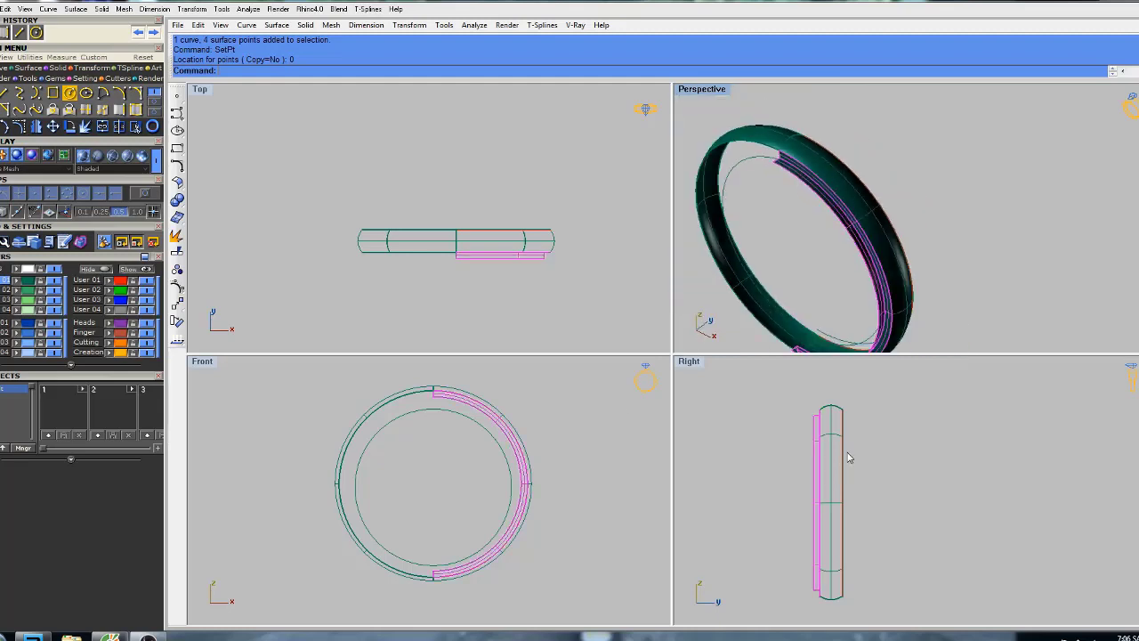
{"action": "right_click_drag", "start_coordinate": [848, 458], "coordinate": [822, 450]}
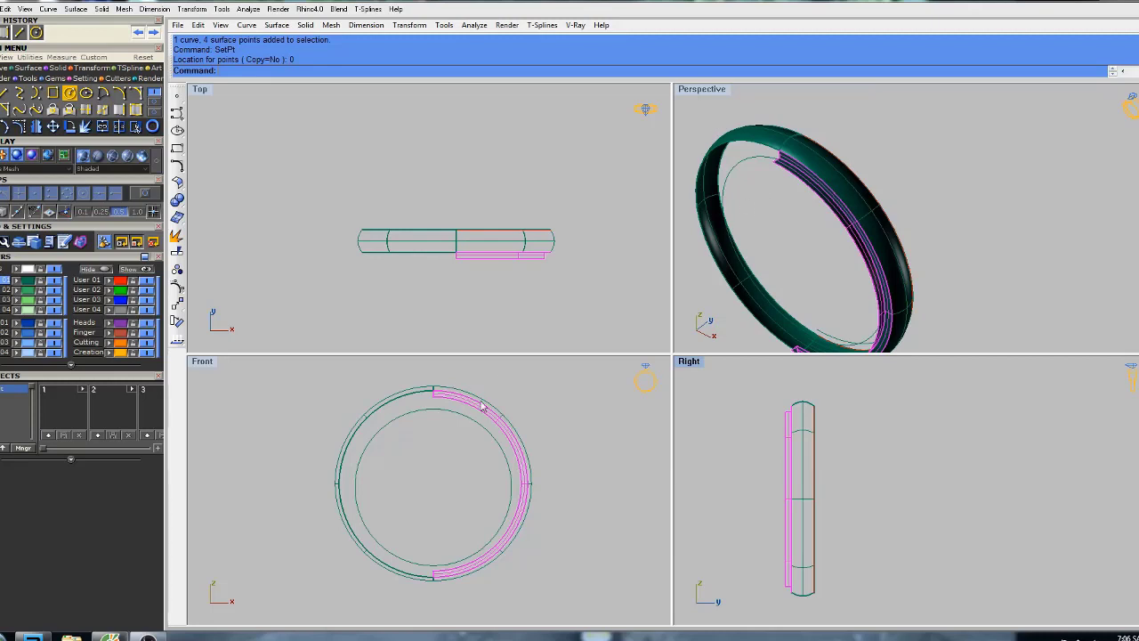
{"action": "key", "text": "Return"}
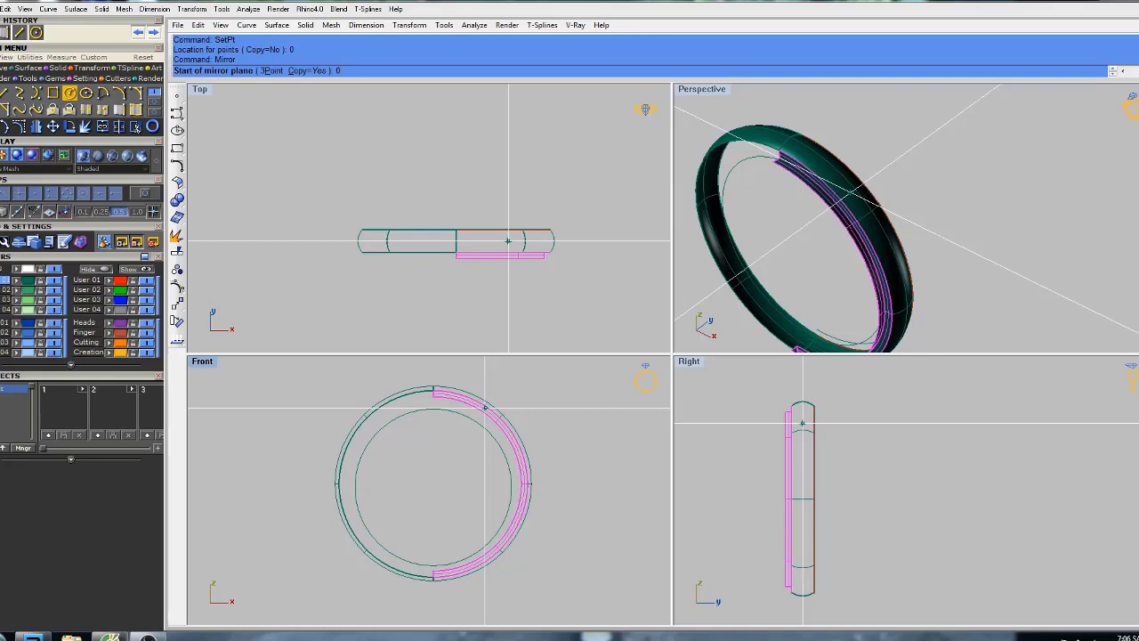
{"action": "type", "text": "0"}
{"action": "key", "text": "Return"}
{"action": "left_click", "coordinate": [437, 370]}
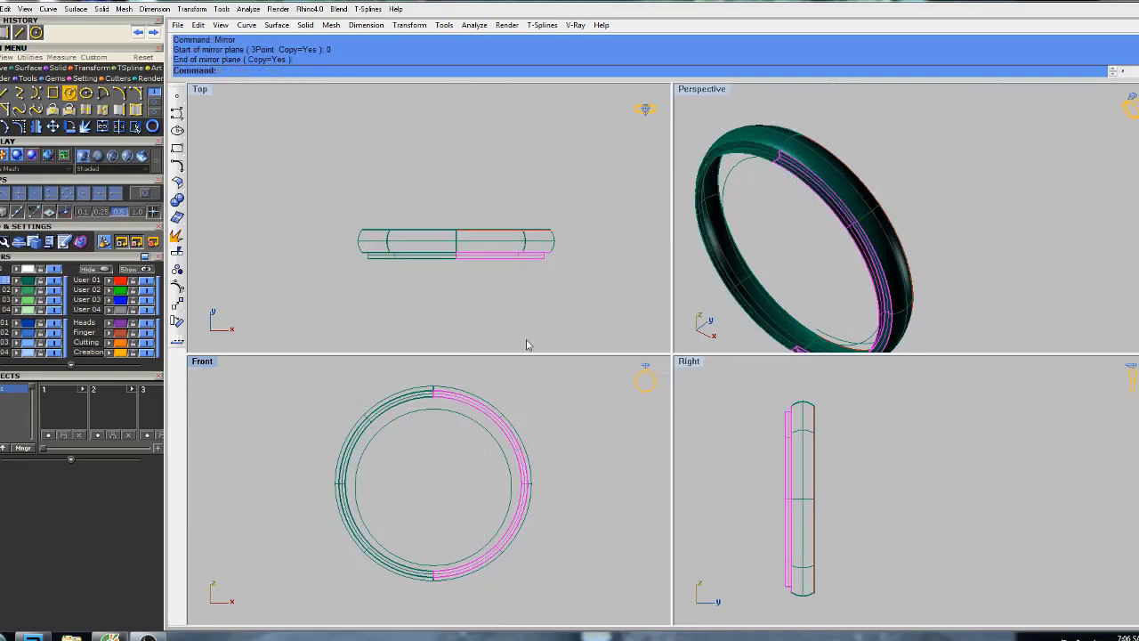
Examine the mirrored side and inner surfaces around the band in a maximized Perspective view.
{"action": "double_click", "coordinate": [722, 89]}
{"action": "scroll", "coordinate": [676, 234], "scroll_direction": "down", "scroll_amount": 3}
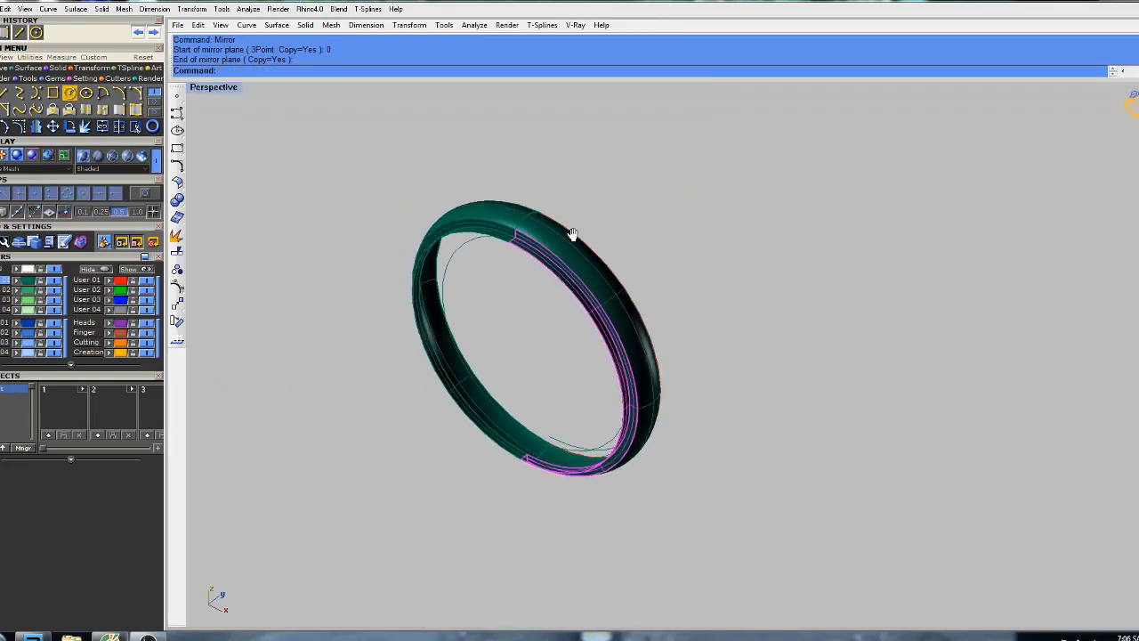
{"action": "right_click_drag", "start_coordinate": [575, 234], "coordinate": [671, 207]}
{"action": "scroll", "coordinate": [603, 184], "scroll_direction": "up", "scroll_amount": 3}
{"action": "right_click_drag", "start_coordinate": [607, 193], "coordinate": [678, 323]}
{"action": "scroll", "coordinate": [493, 247], "scroll_direction": "up", "scroll_amount": 3}
{"action": "scroll", "coordinate": [502, 251], "scroll_direction": "down", "scroll_amount": 1}
{"action": "right_click_drag", "start_coordinate": [693, 394], "coordinate": [640, 242]}
{"action": "scroll", "coordinate": [662, 332], "scroll_direction": "up", "scroll_amount": 5}
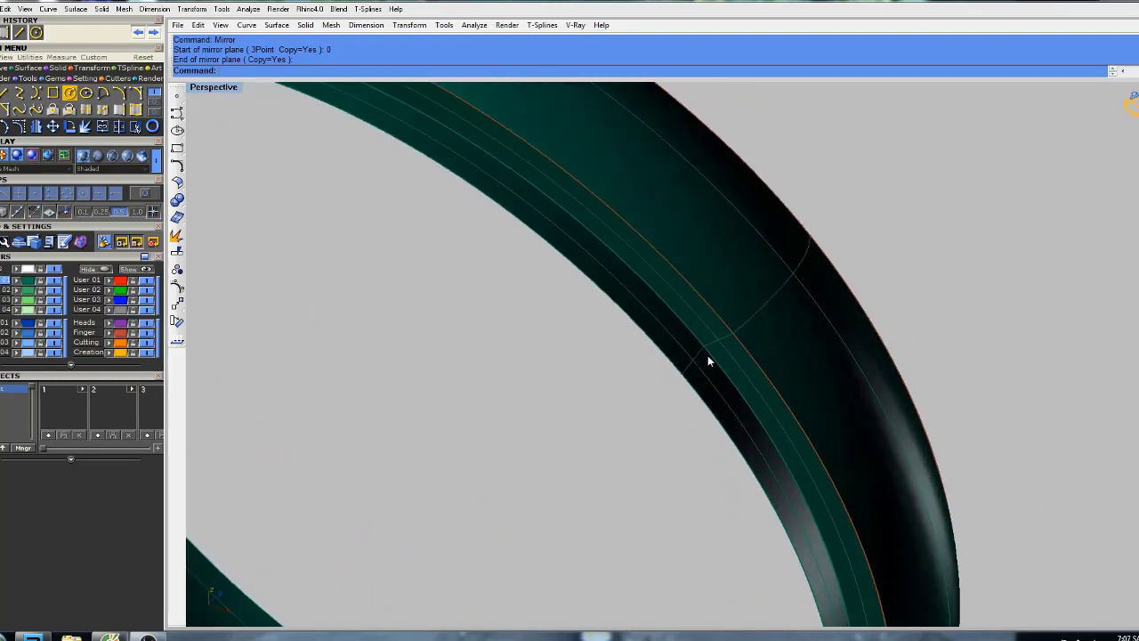
{"action": "scroll", "coordinate": [683, 337], "scroll_direction": "down", "scroll_amount": 5}
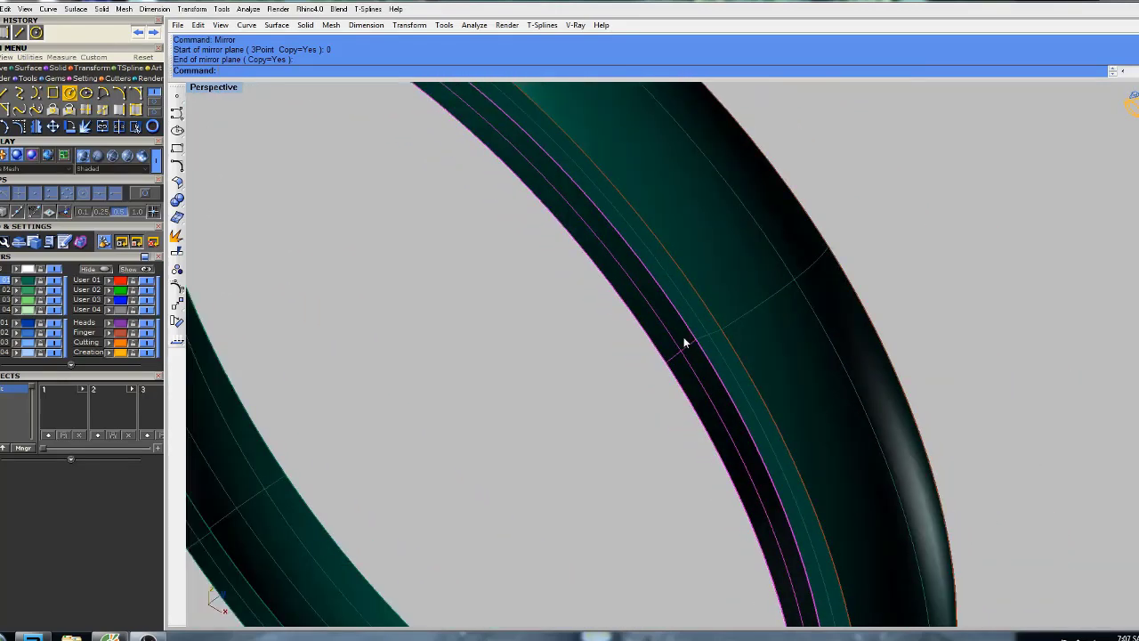
Extract a V-direction isocurve running lengthwise along the middle of the inner lofted half surface.
{"action": "right_click_drag", "start_coordinate": [686, 332], "coordinate": [673, 298]}
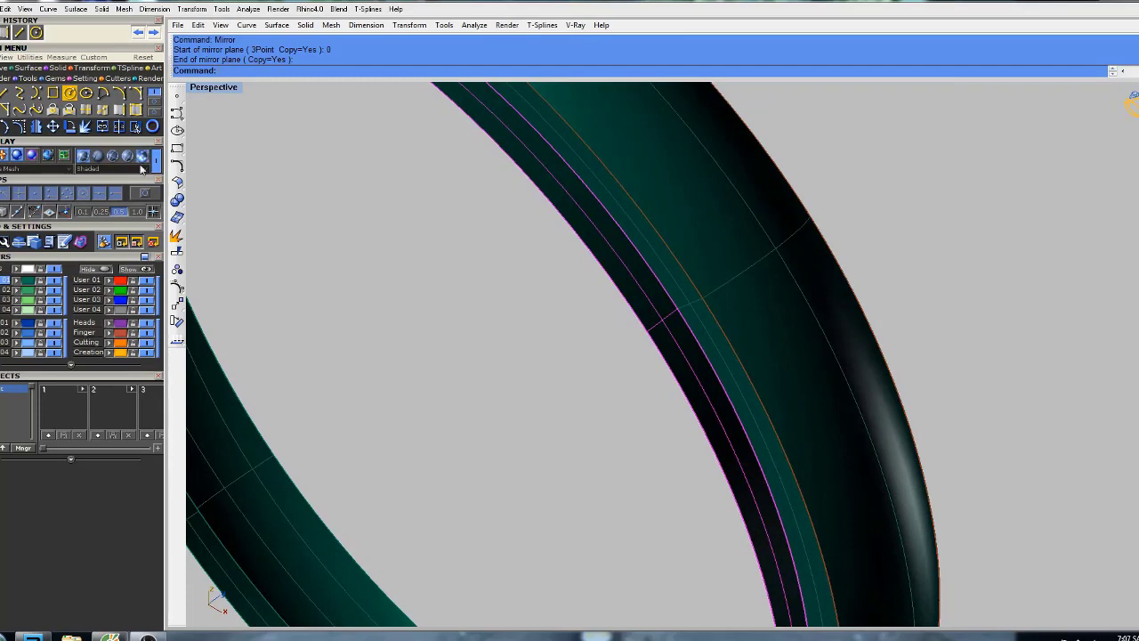
{"action": "left_click", "coordinate": [89, 111]}
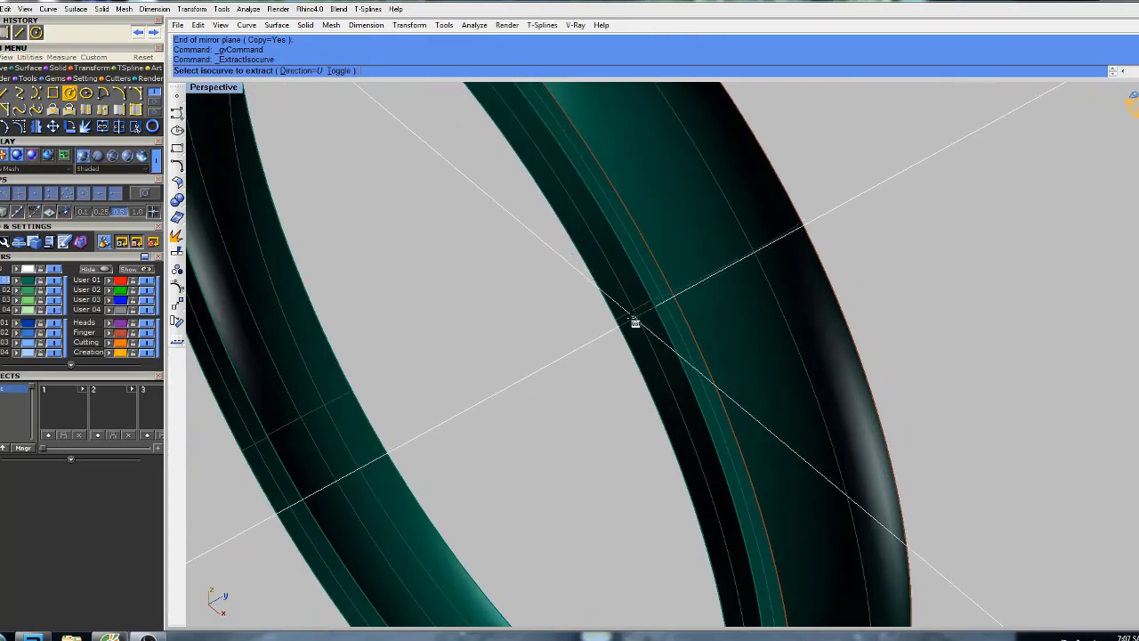
{"action": "scroll", "coordinate": [633, 318], "scroll_direction": "up", "scroll_amount": 3}
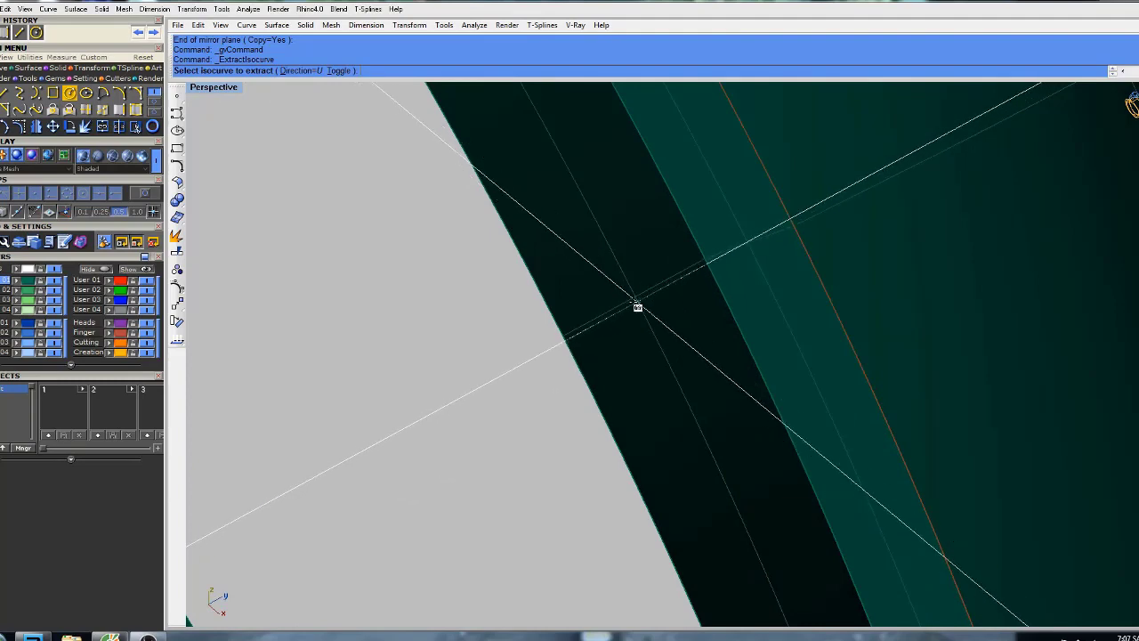
{"action": "scroll", "coordinate": [638, 305], "scroll_direction": "down", "scroll_amount": 5}
{"action": "scroll", "coordinate": [309, 124], "scroll_direction": "up", "scroll_amount": 2}
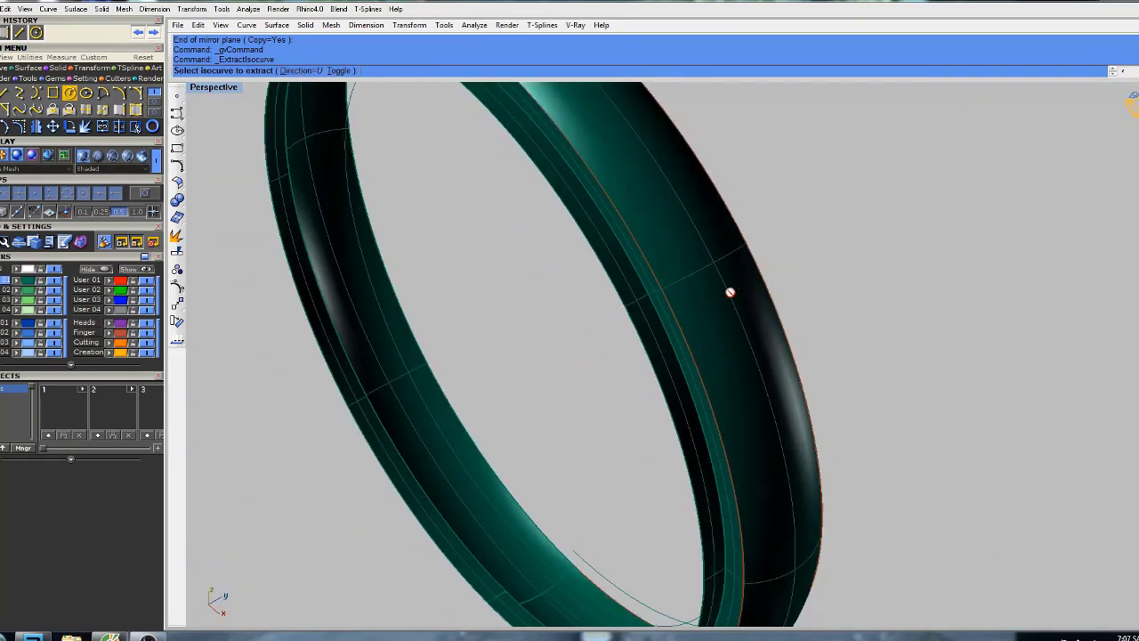
{"action": "scroll", "coordinate": [673, 261], "scroll_direction": "down", "scroll_amount": 2}
{"action": "scroll", "coordinate": [446, 155], "scroll_direction": "up", "scroll_amount": 3}
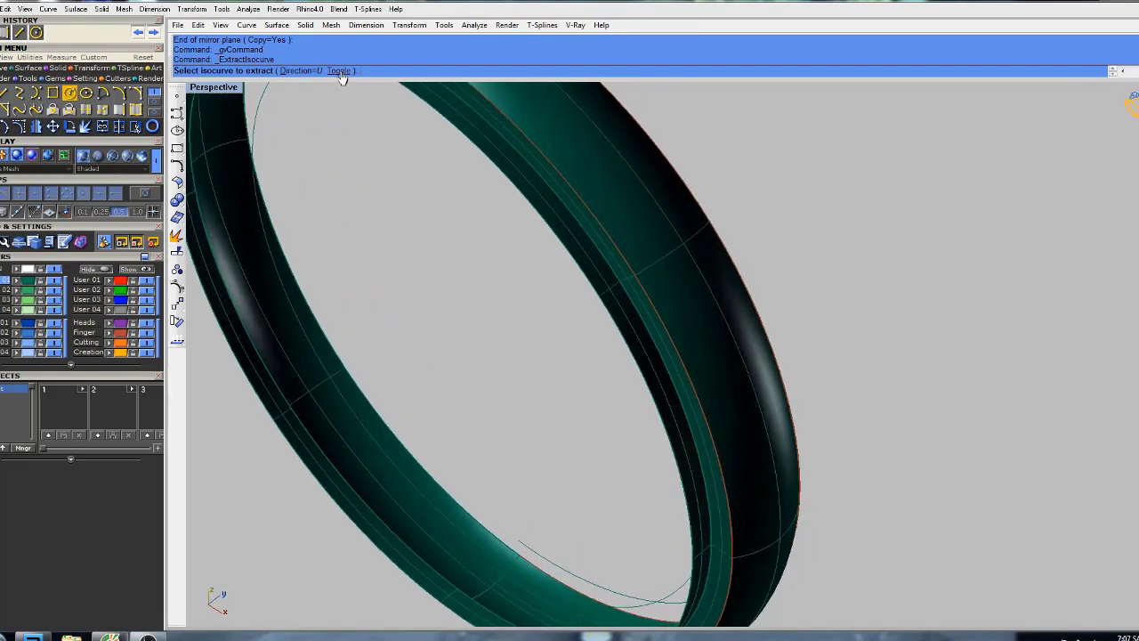
{"action": "left_click", "coordinate": [340, 71]}
{"action": "scroll", "coordinate": [670, 311], "scroll_direction": "up", "scroll_amount": 3}
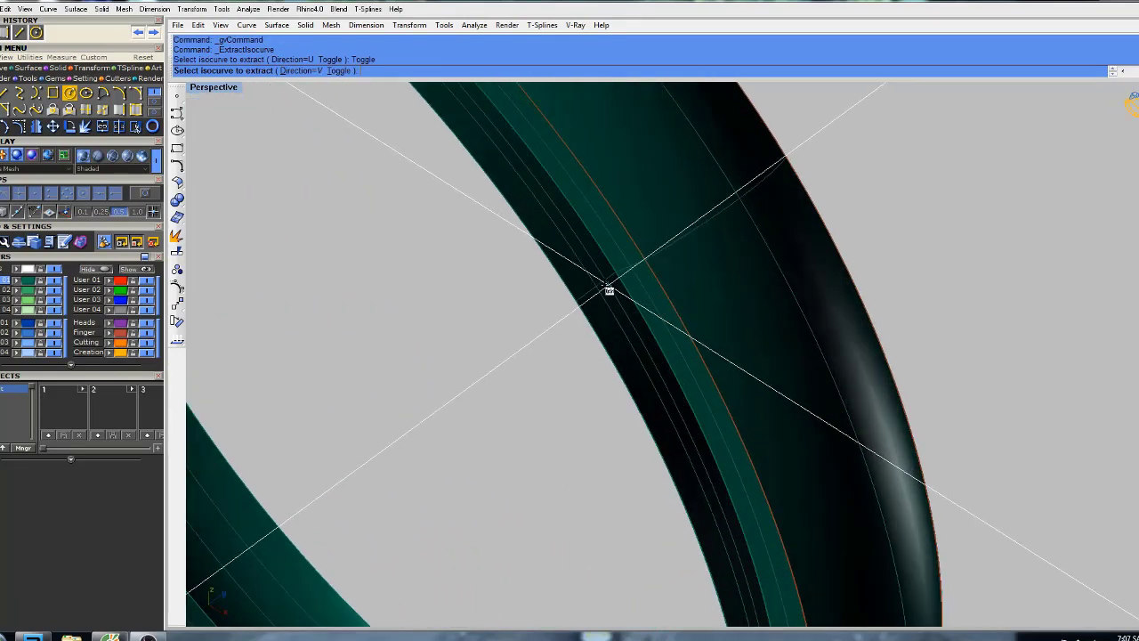
{"action": "left_click", "coordinate": [605, 290]}
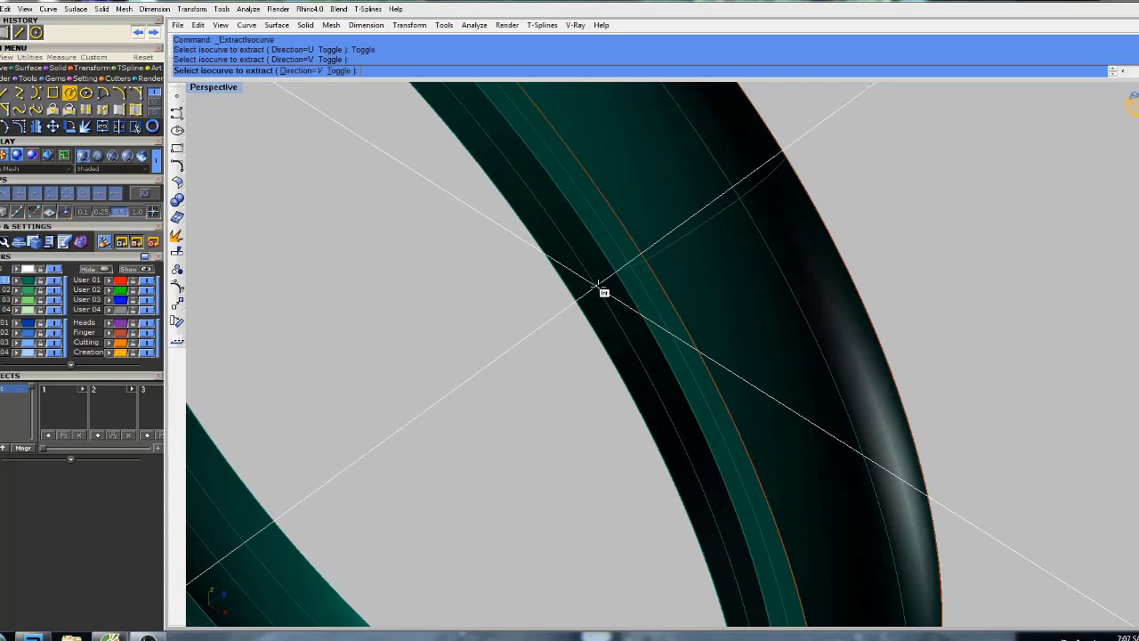
{"action": "key", "text": "Return"}
Create a row of spherical beads along the extracted isocurve with Bead on Curve.
{"action": "scroll", "coordinate": [608, 288], "scroll_direction": "down", "scroll_amount": 4}
{"action": "right_click_drag", "start_coordinate": [608, 288], "coordinate": [495, 292]}
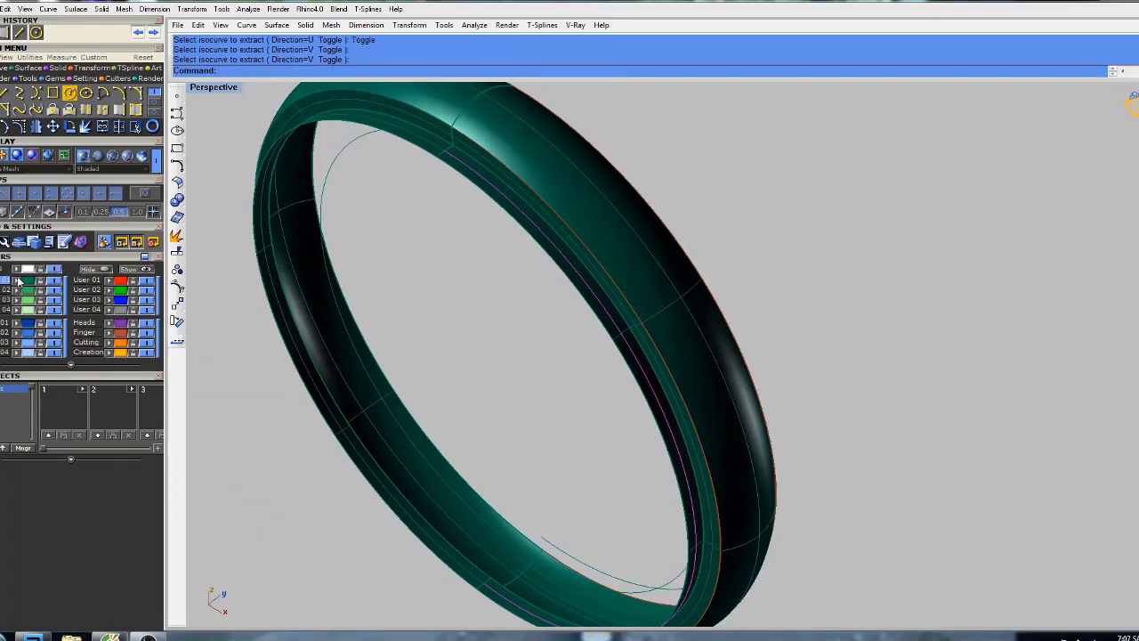
{"action": "left_click", "coordinate": [620, 314]}
{"action": "right_click_drag", "start_coordinate": [730, 325], "coordinate": [567, 225]}
{"action": "left_click", "coordinate": [492, 224]}
{"action": "left_click", "coordinate": [517, 257]}
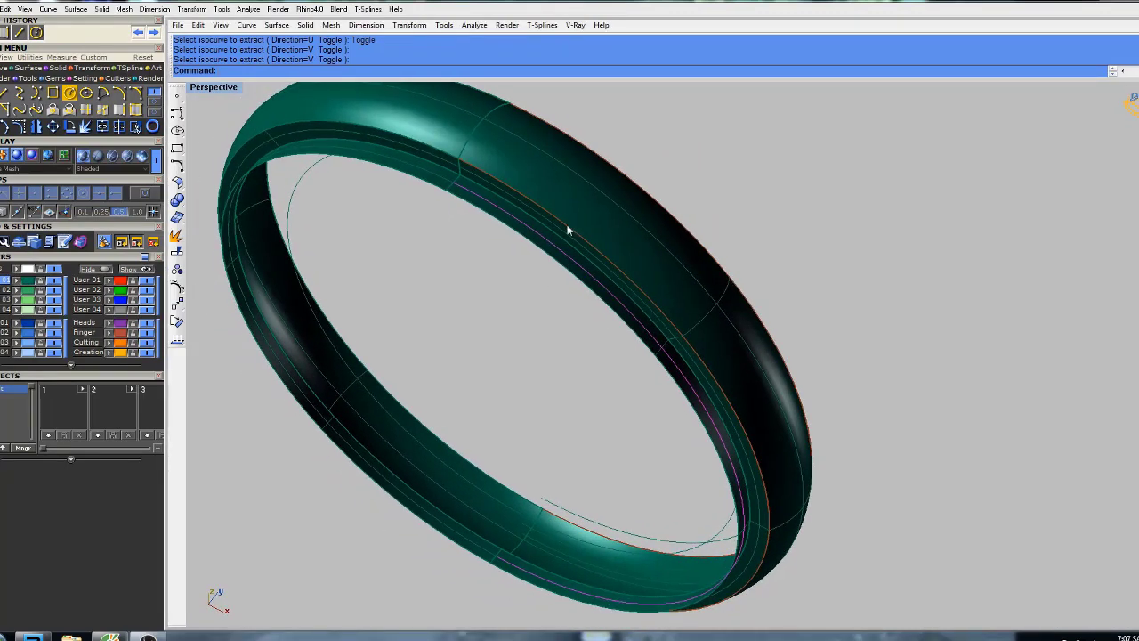
{"action": "left_click", "coordinate": [85, 78]}
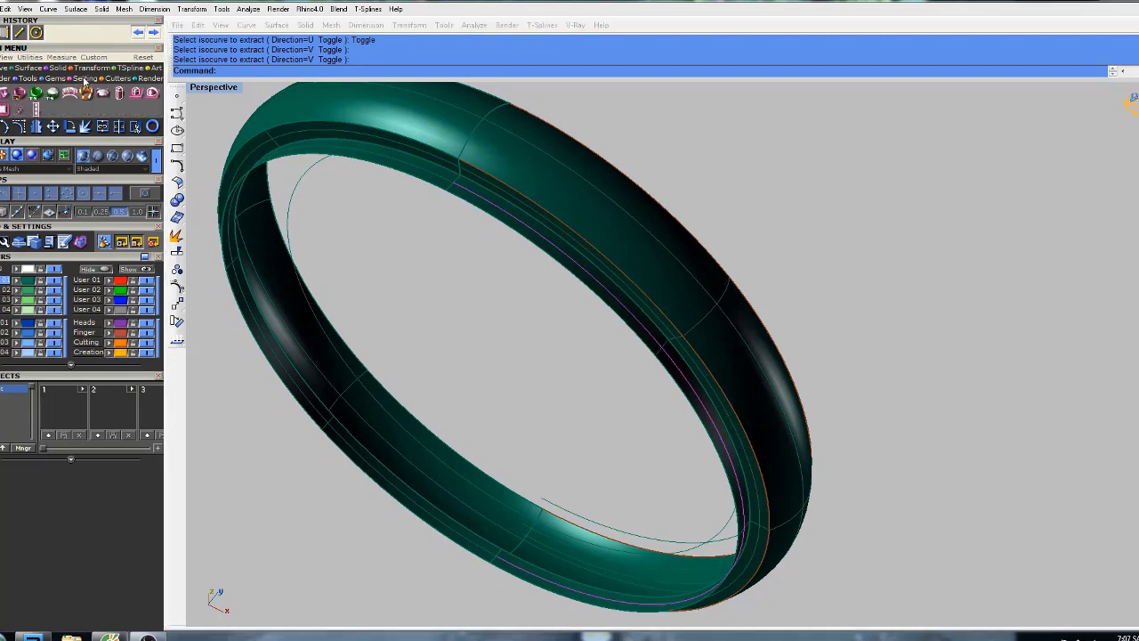
{"action": "left_click", "coordinate": [19, 111]}
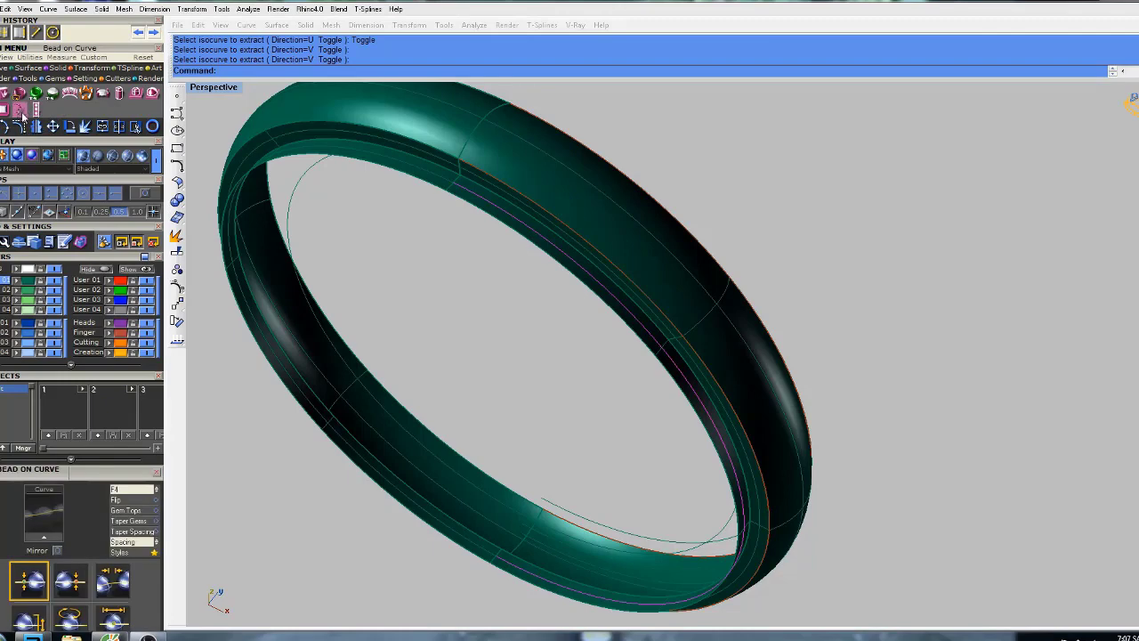
{"action": "scroll", "coordinate": [118, 476], "scroll_direction": "down", "scroll_amount": 5}
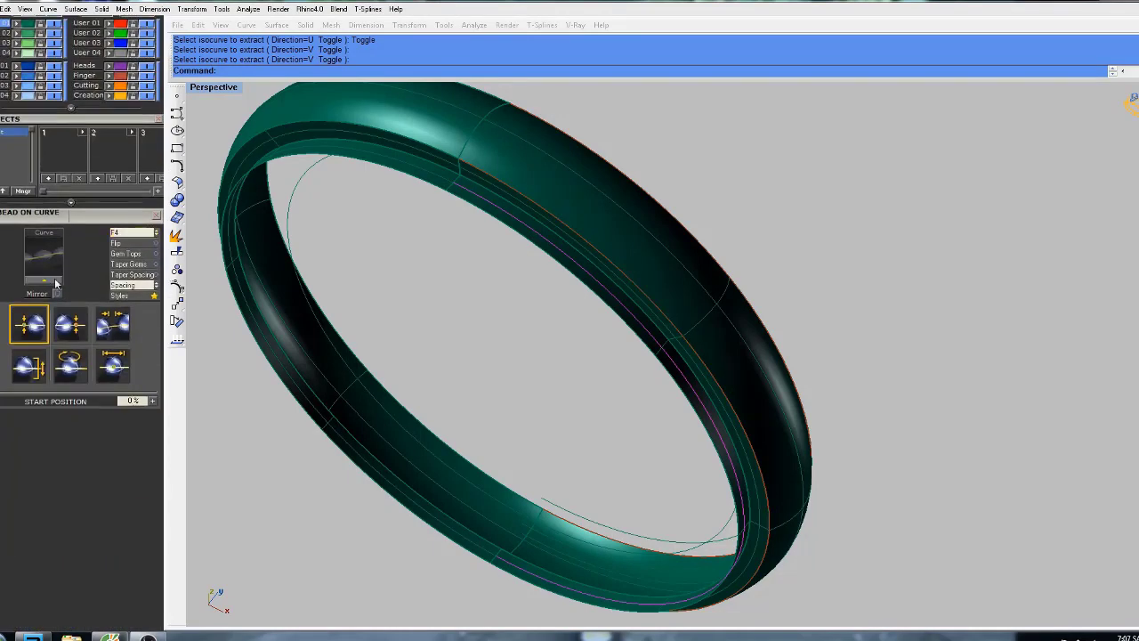
{"action": "left_click", "coordinate": [46, 284]}
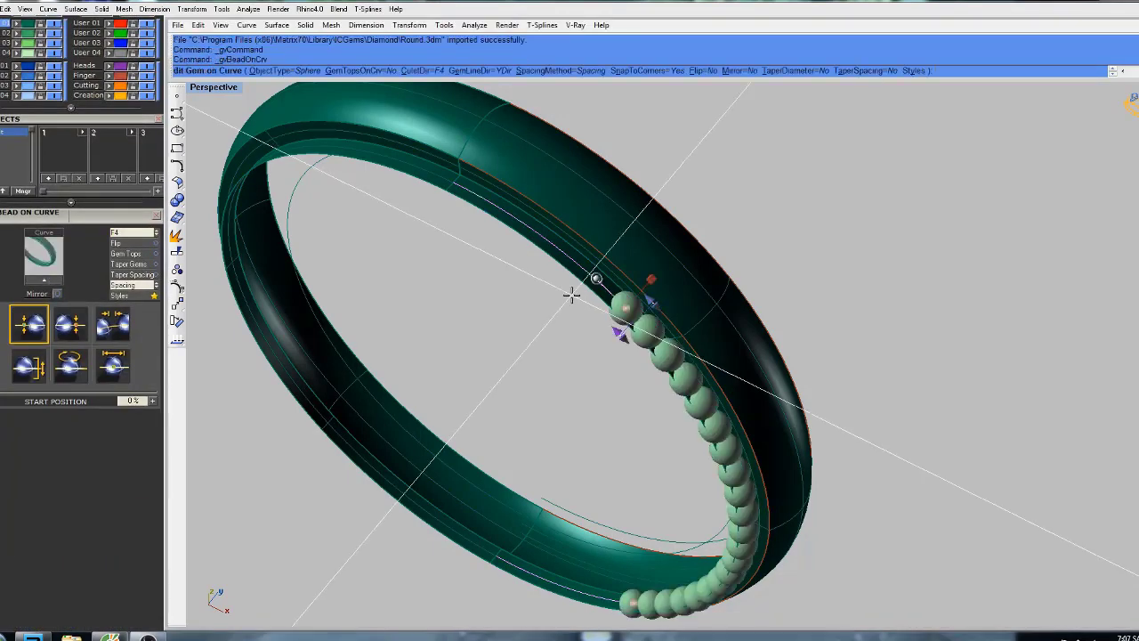
Set the bead direction to Object, using the inner lofted surface as the reference.
{"action": "right_click_drag", "start_coordinate": [676, 322], "coordinate": [610, 281]}
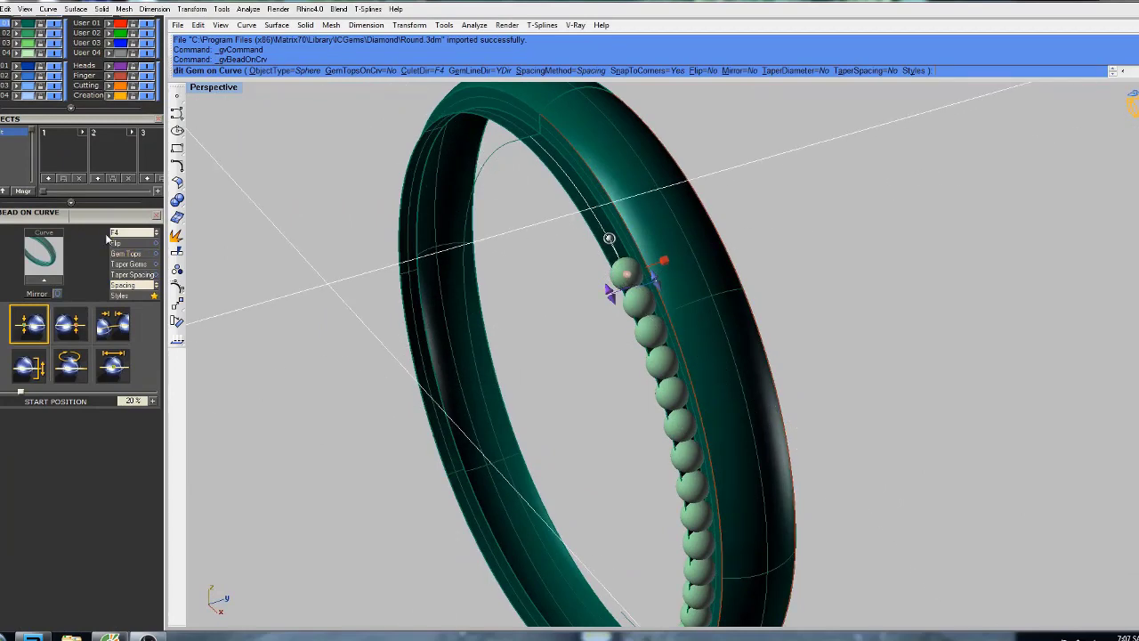
{"action": "left_click", "coordinate": [133, 234]}
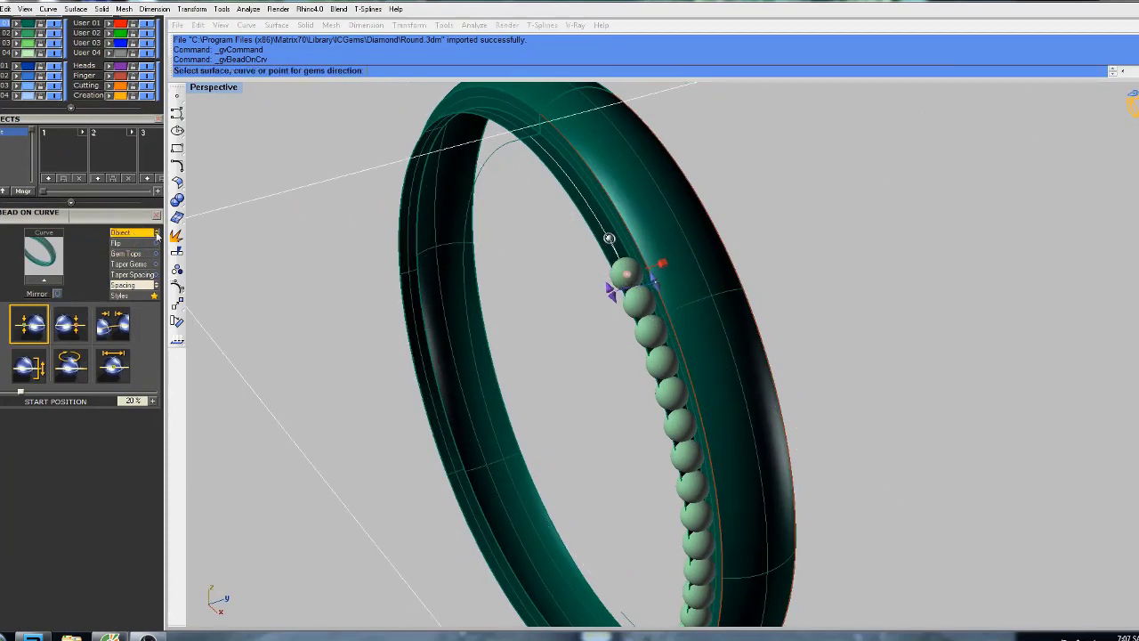
{"action": "right_click_drag", "start_coordinate": [530, 233], "coordinate": [594, 229]}
{"action": "scroll", "coordinate": [546, 210], "scroll_direction": "up", "scroll_amount": 5}
{"action": "left_click", "coordinate": [511, 189]}
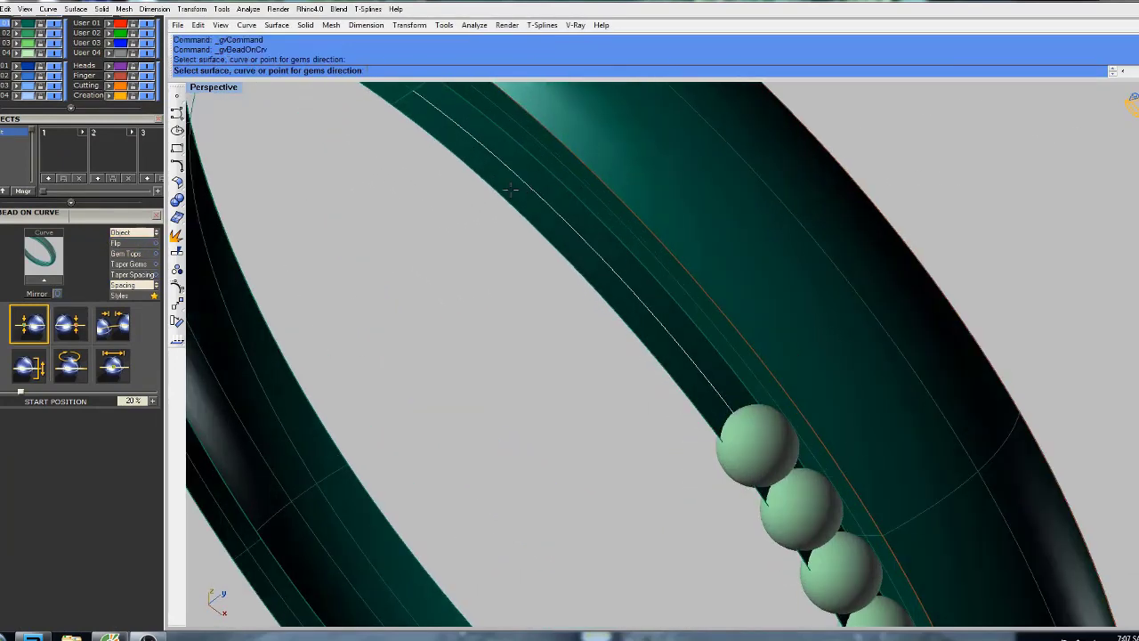
{"action": "left_click", "coordinate": [512, 189]}
{"action": "scroll", "coordinate": [511, 189], "scroll_direction": "down", "scroll_amount": 5}
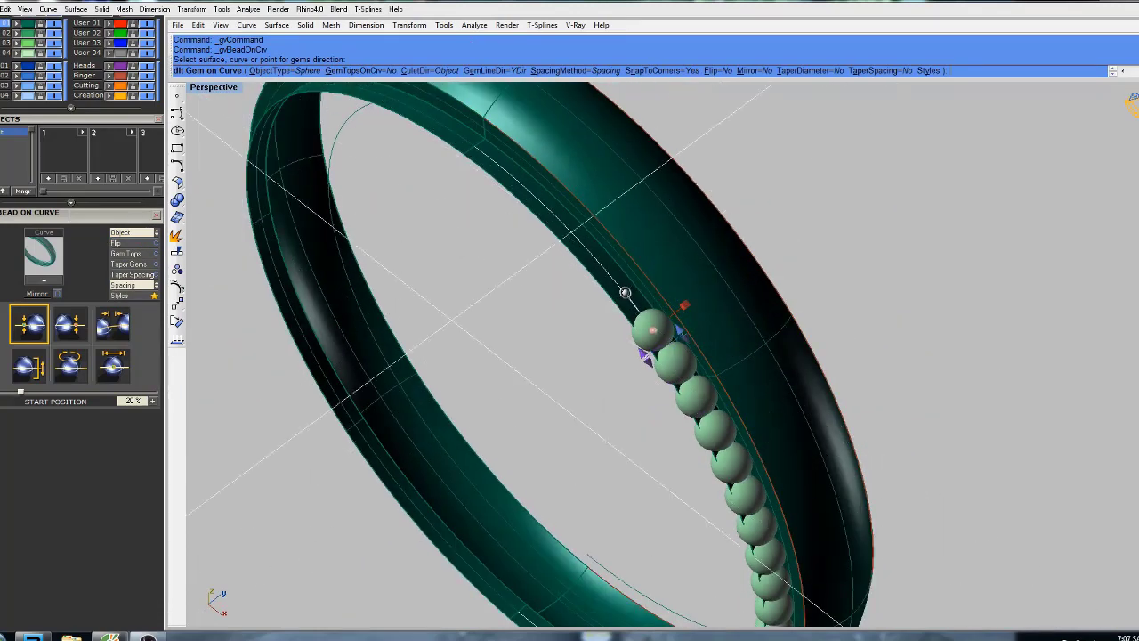
Increase the spacing between the beads slightly and set their end position to 50%.
{"action": "left_click", "coordinate": [41, 332]}
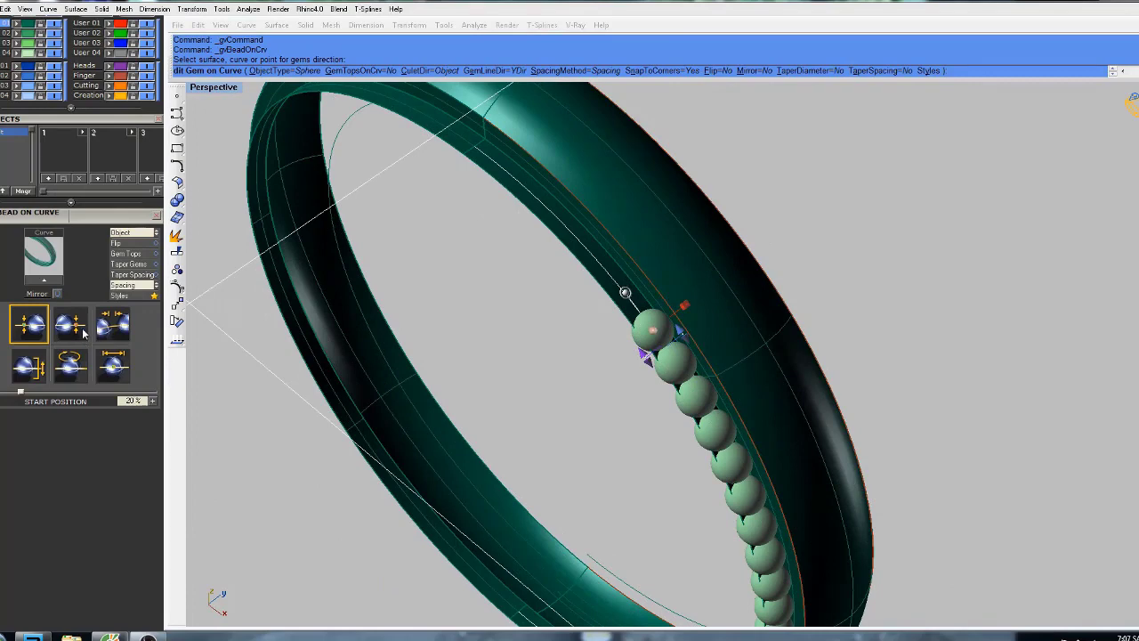
{"action": "left_click", "coordinate": [109, 331]}
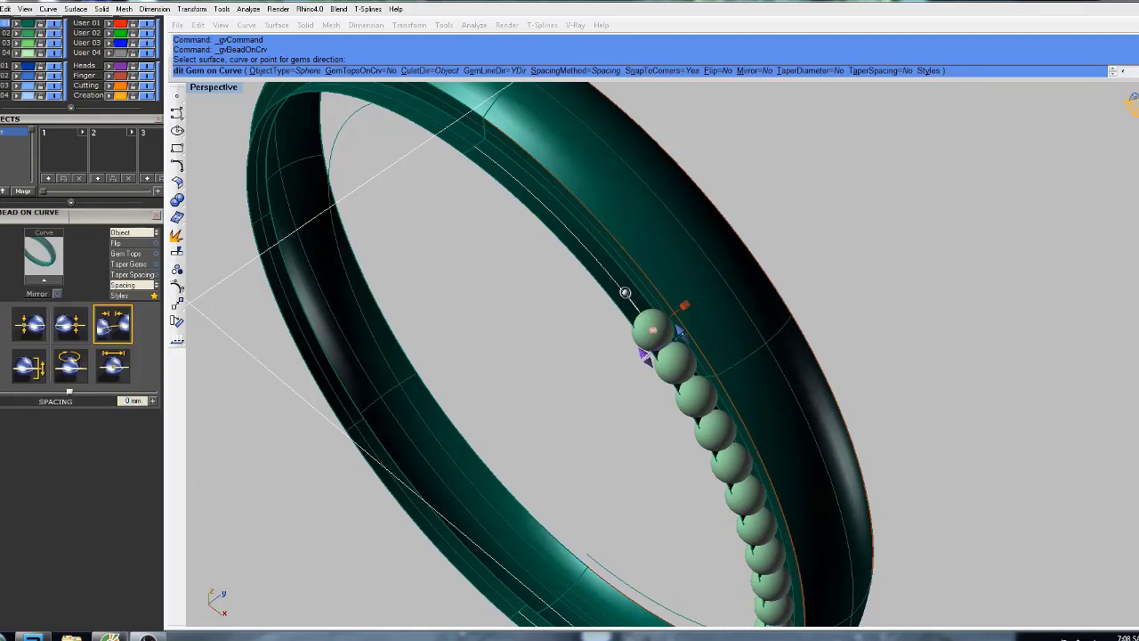
{"action": "left_click_drag", "start_coordinate": [69, 391], "coordinate": [71, 391]}
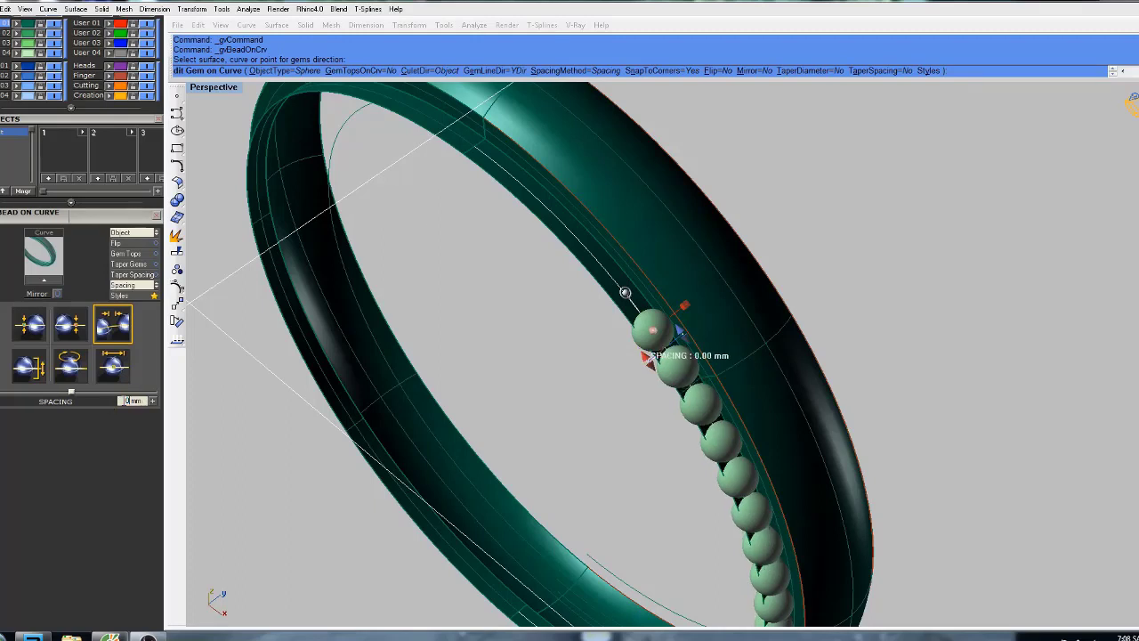
{"action": "left_click", "coordinate": [75, 331]}
{"action": "right_click_drag", "start_coordinate": [616, 351], "coordinate": [753, 257]}
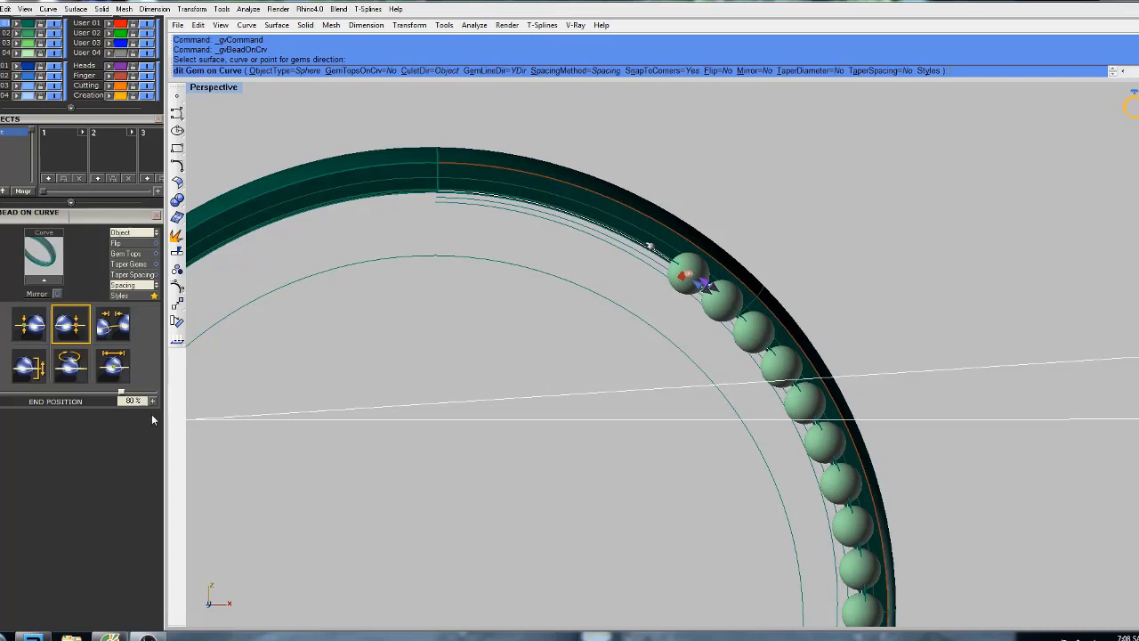
{"action": "left_click_drag", "start_coordinate": [137, 401], "coordinate": [123, 401]}
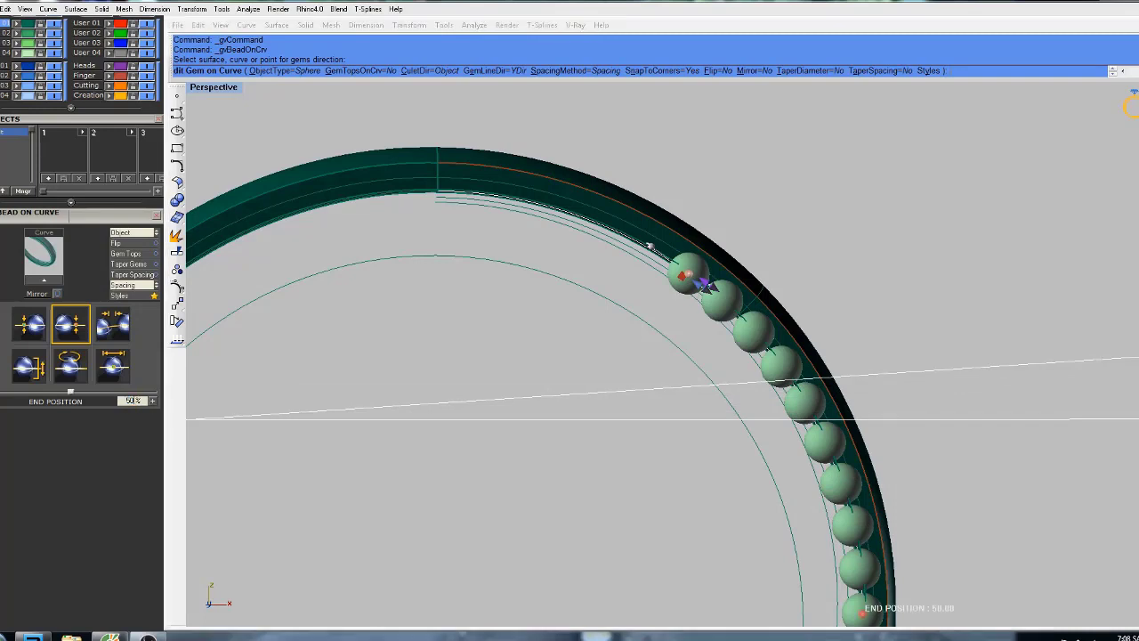
Set the bead start size to 0.7 mm and the end position to 20%.
{"action": "left_click", "coordinate": [111, 360]}
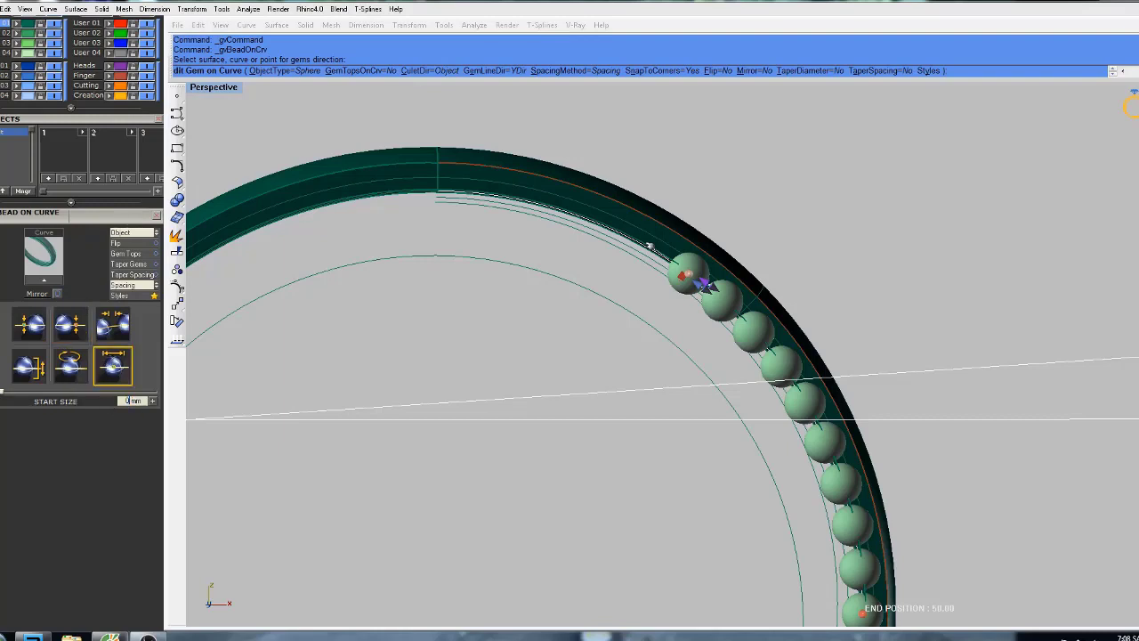
{"action": "type", "text": "0,1"}
{"action": "key", "text": "Return"}
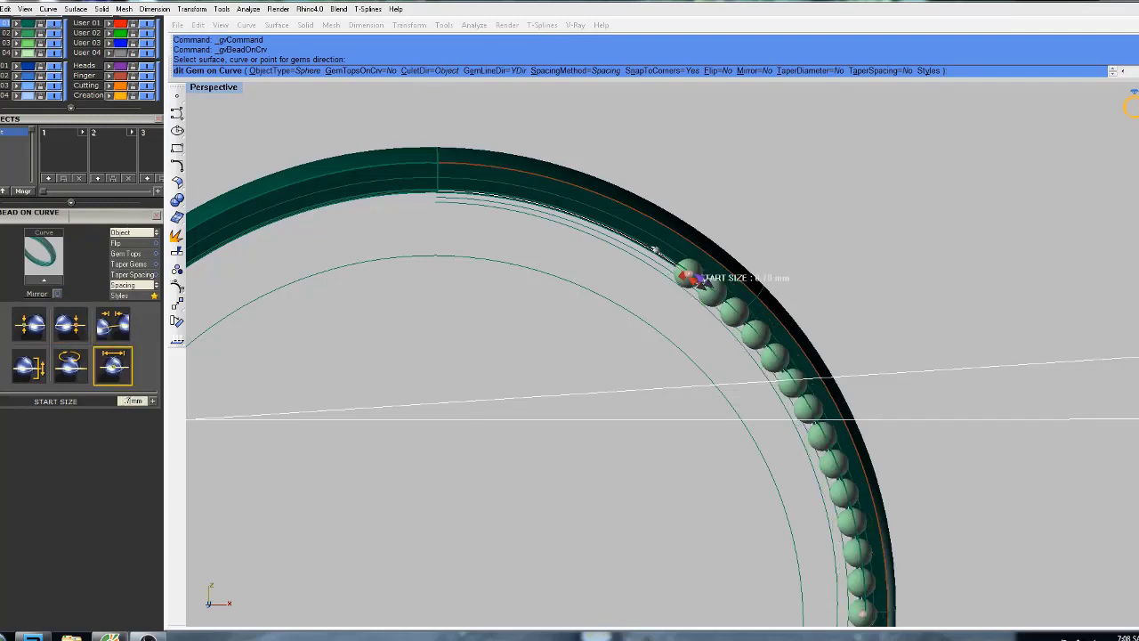
{"action": "right_click_drag", "start_coordinate": [579, 351], "coordinate": [593, 297]}
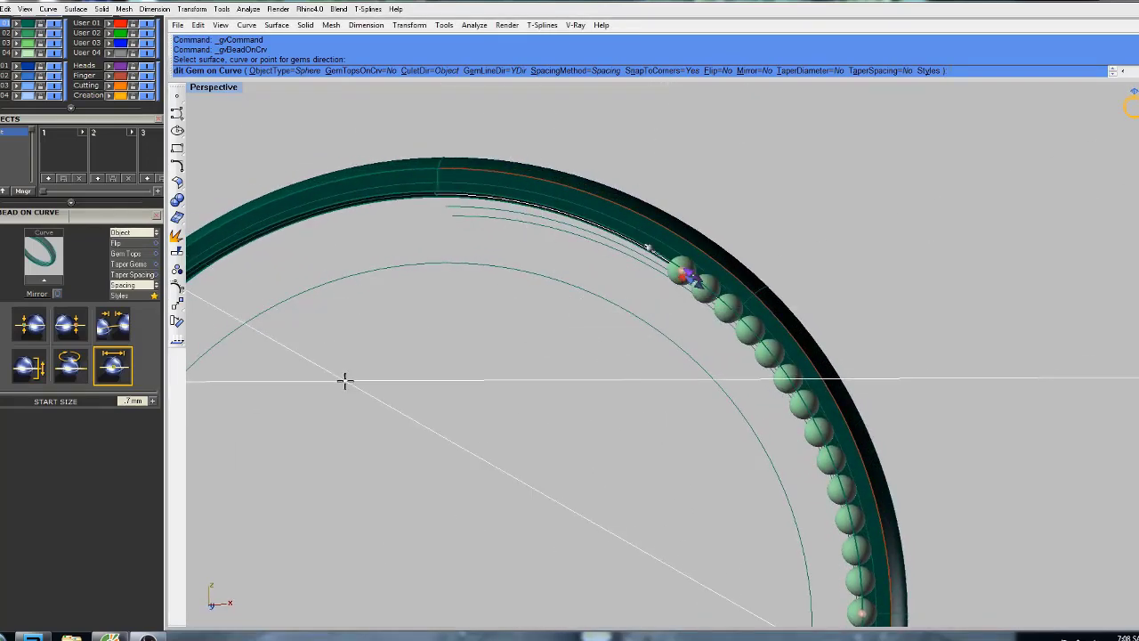
{"action": "left_click", "coordinate": [87, 335]}
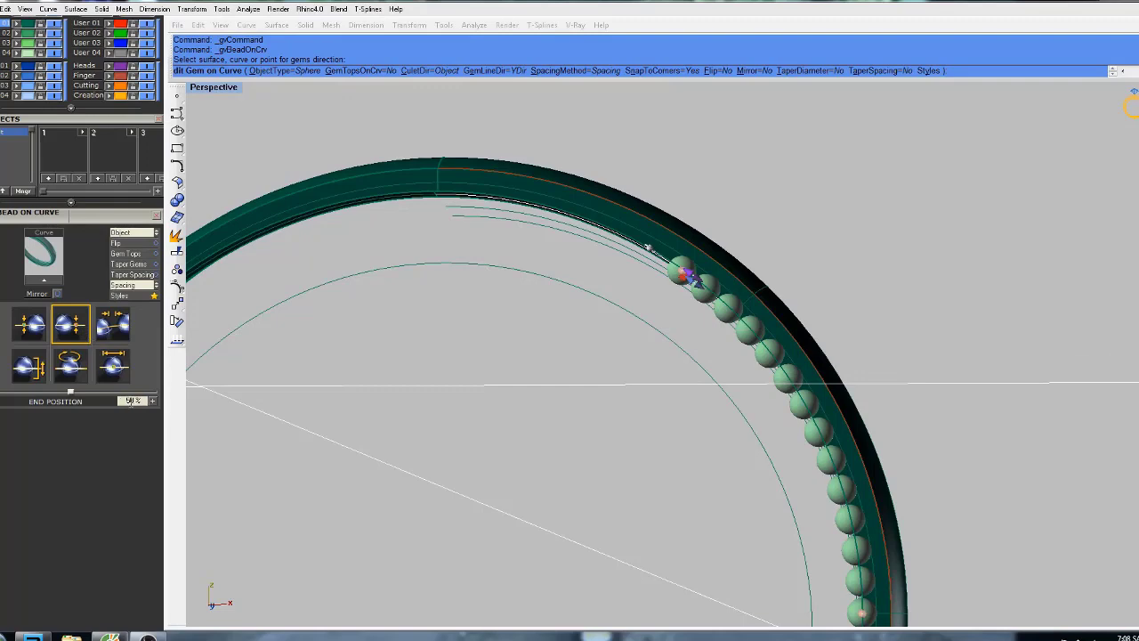
{"action": "type", "text": "20"}
{"action": "key", "text": "Return"}
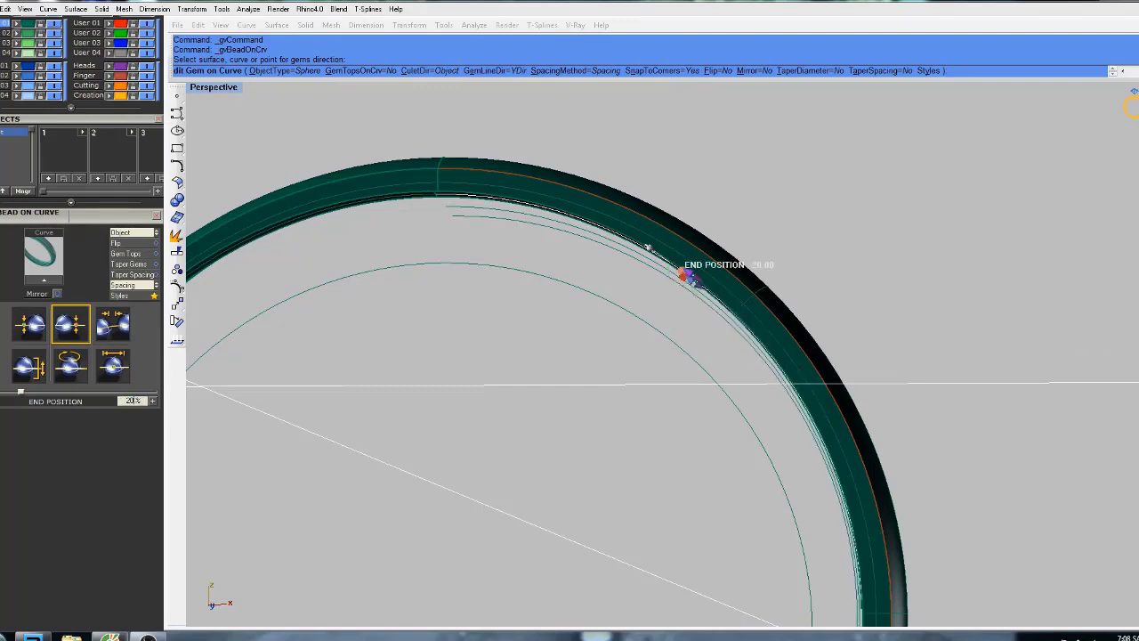
Set the end position of the bead row to 80%.
{"action": "right_click_drag", "start_coordinate": [647, 247], "coordinate": [569, 267]}
{"action": "scroll", "coordinate": [559, 431], "scroll_direction": "down", "scroll_amount": 9}
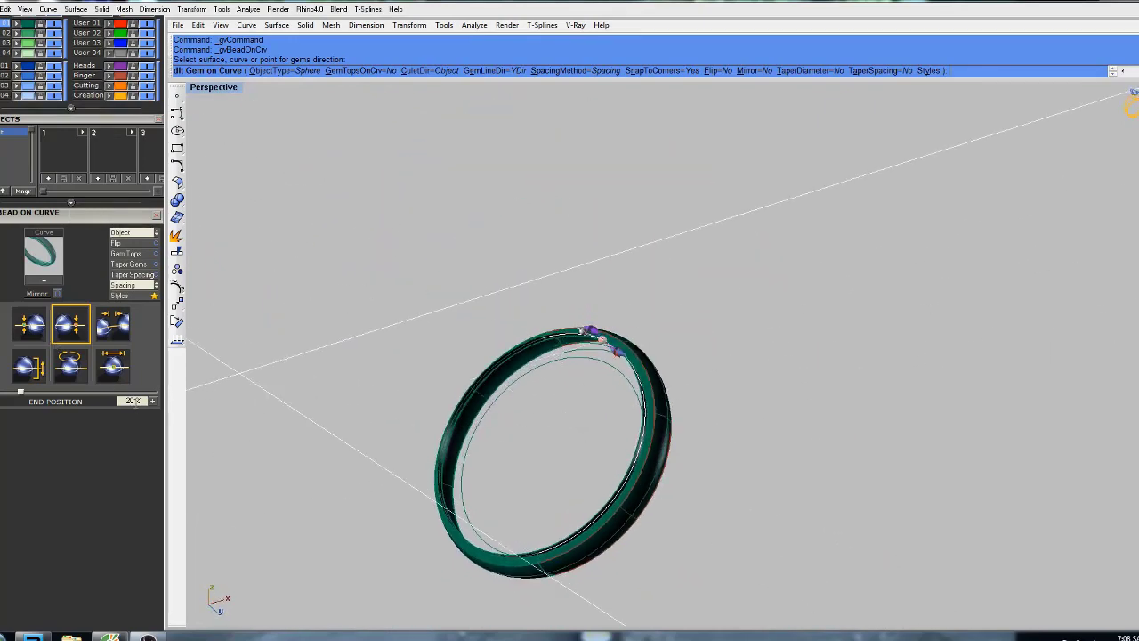
{"action": "left_click_drag", "start_coordinate": [135, 403], "coordinate": [113, 407]}
{"action": "key", "text": "Return"}
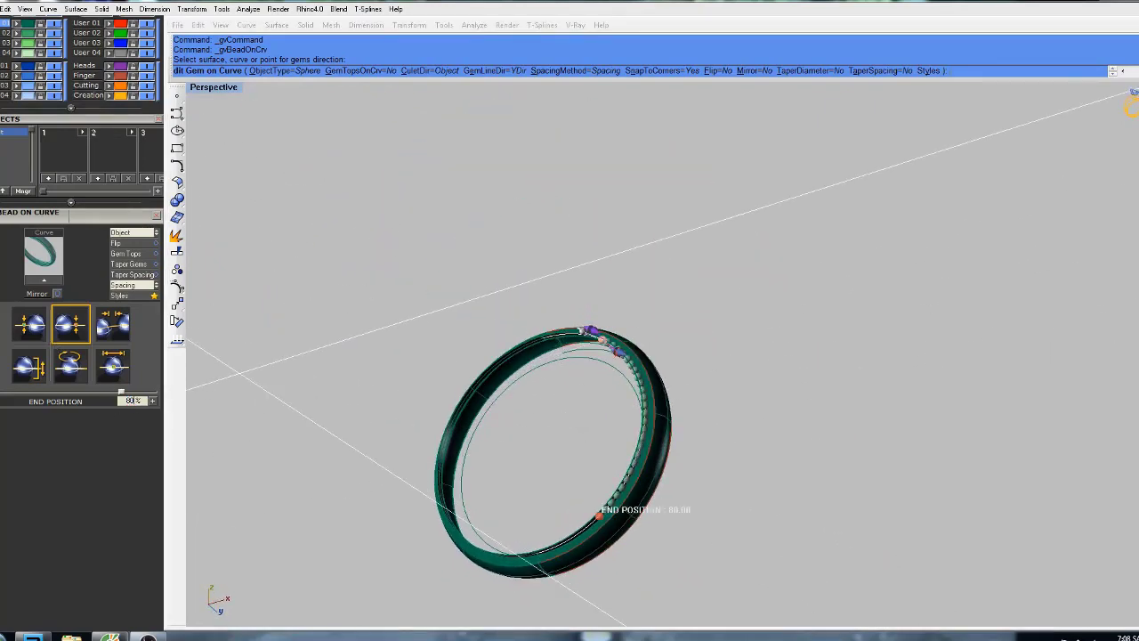
Extend the end position of the bead row to 81%.
{"action": "right_click_drag", "start_coordinate": [217, 392], "coordinate": [635, 416]}
{"action": "scroll", "coordinate": [636, 416], "scroll_direction": "up", "scroll_amount": 8}
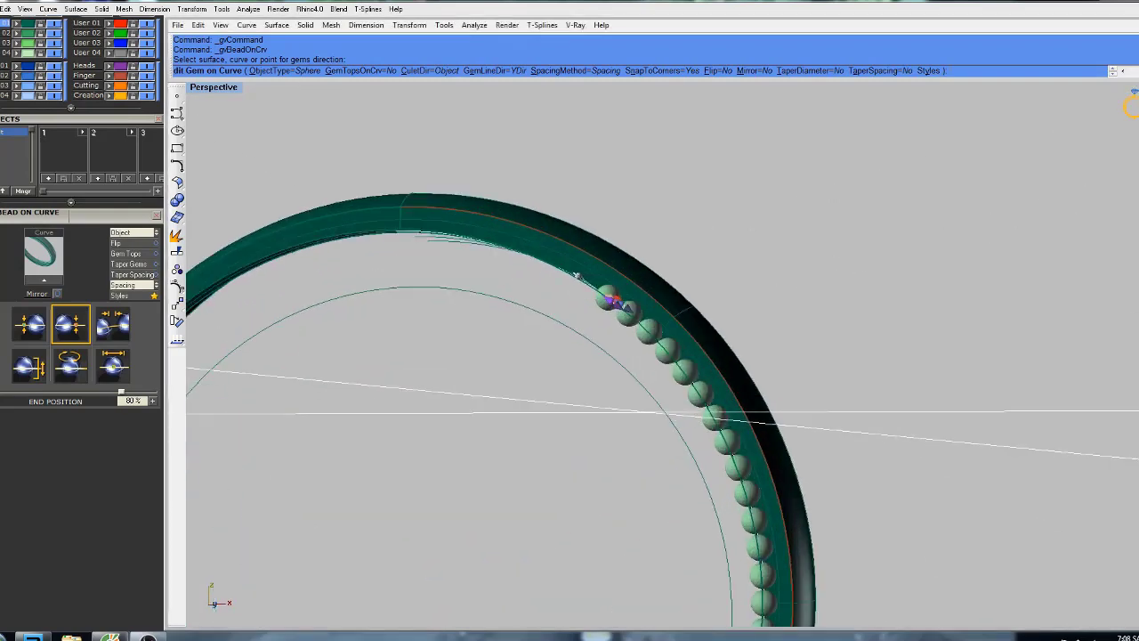
{"action": "scroll", "coordinate": [556, 356], "scroll_direction": "up", "scroll_amount": 5}
{"action": "scroll", "coordinate": [561, 358], "scroll_direction": "up", "scroll_amount": 2}
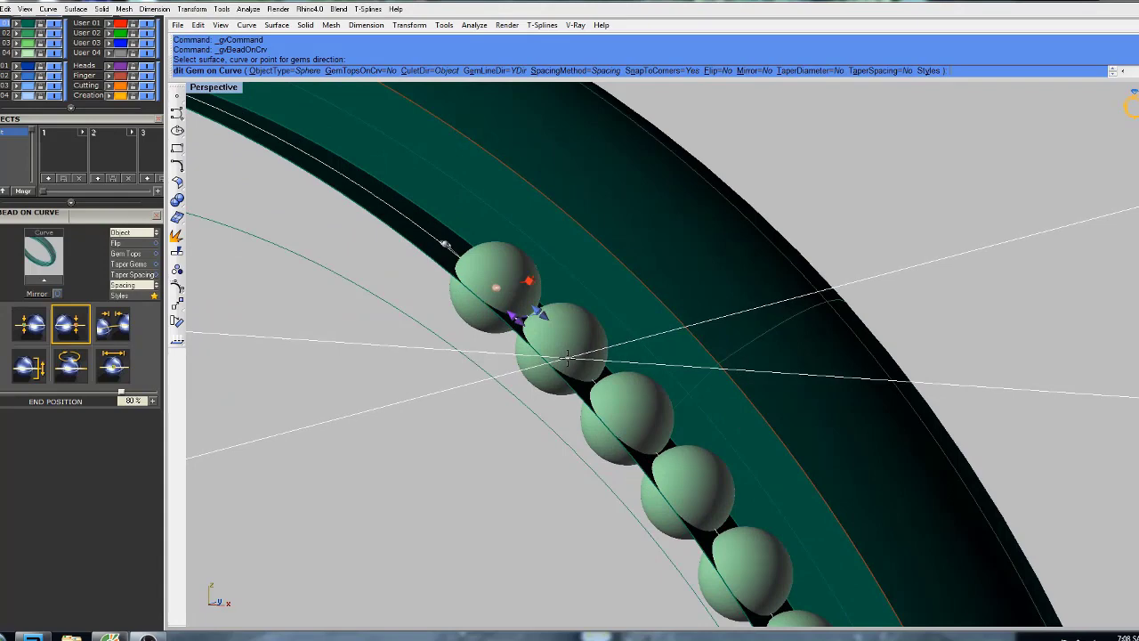
{"action": "scroll", "coordinate": [564, 358], "scroll_direction": "down", "scroll_amount": 1}
{"action": "right_click_drag", "start_coordinate": [574, 365], "coordinate": [665, 328]}
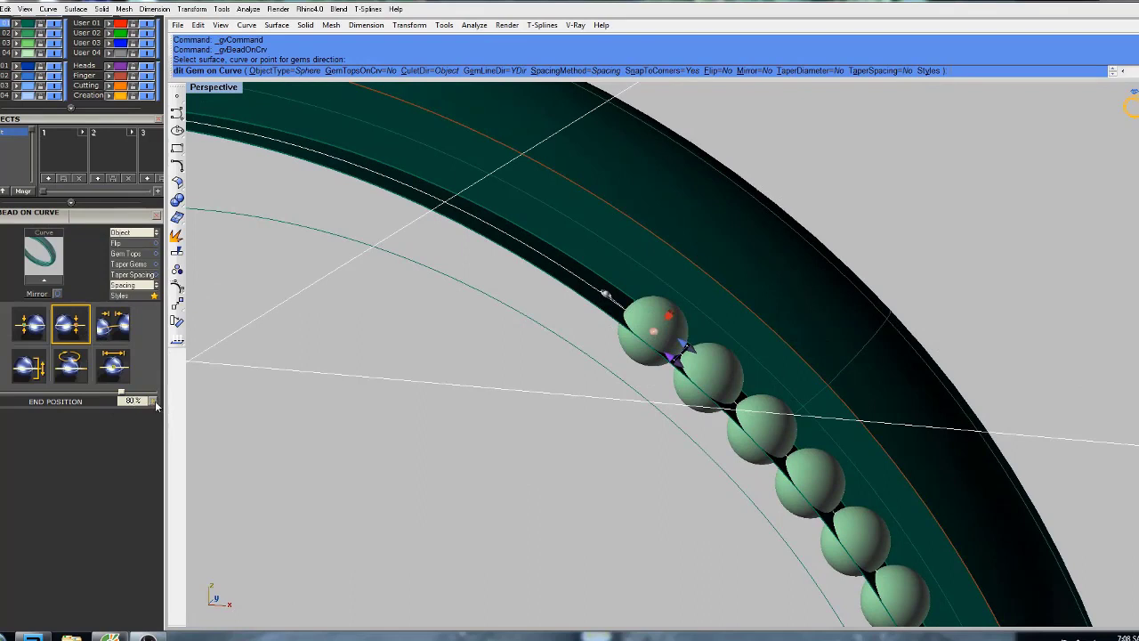
{"action": "left_click", "coordinate": [155, 400]}
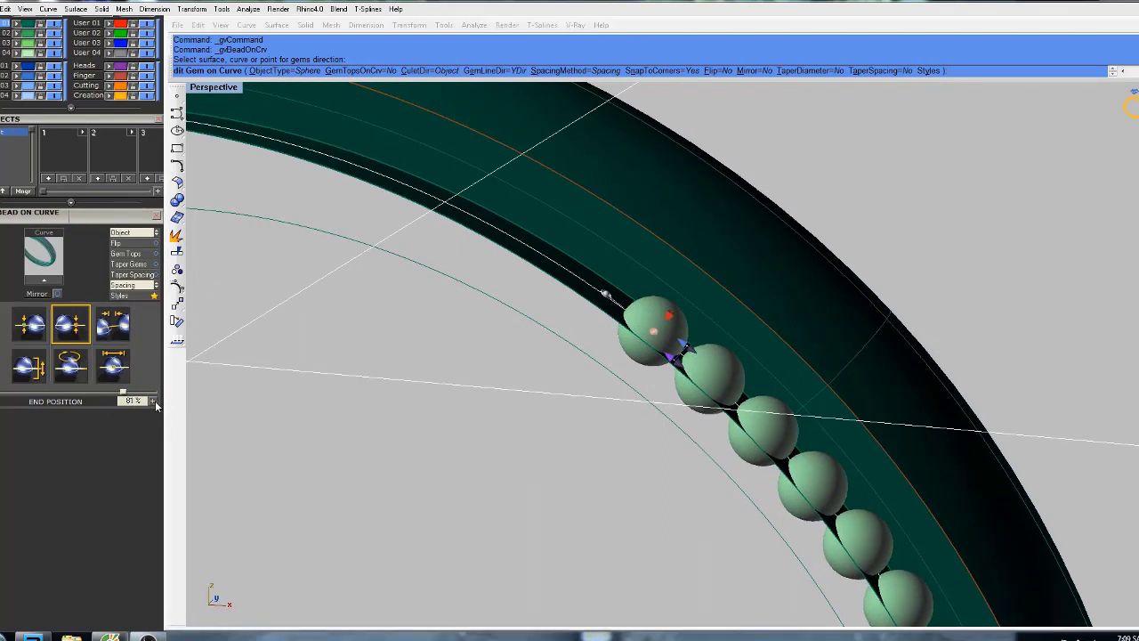
Shift the beads toward the outer band with a Z offset of about 0.38 mm.
{"action": "left_click", "coordinate": [29, 368]}
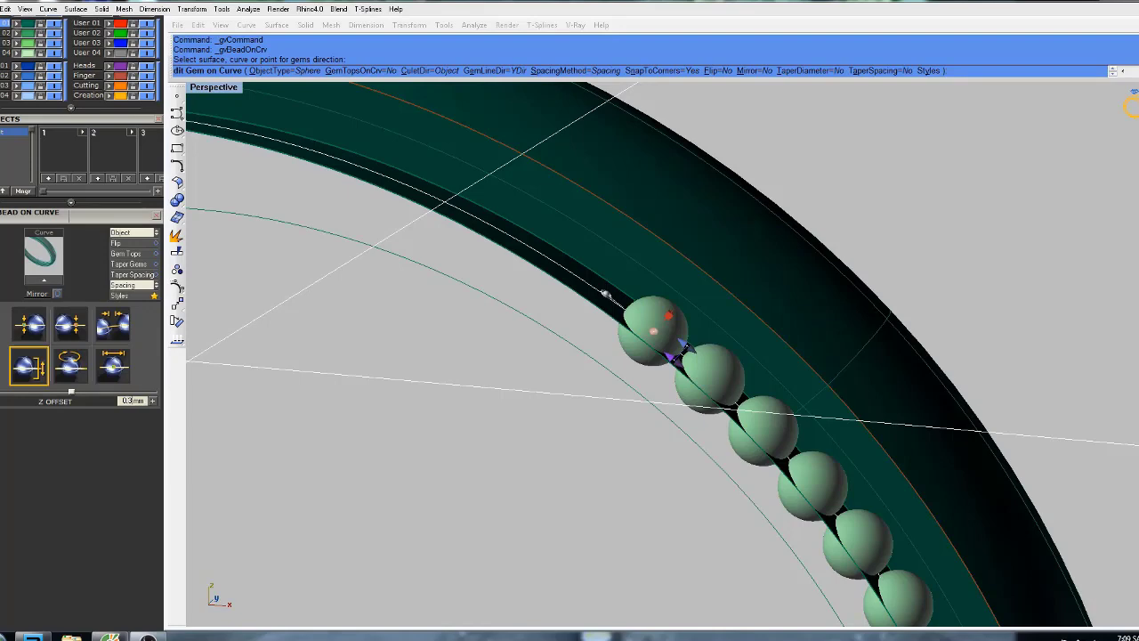
{"action": "left_click_drag", "start_coordinate": [605, 294], "coordinate": [621, 271]}
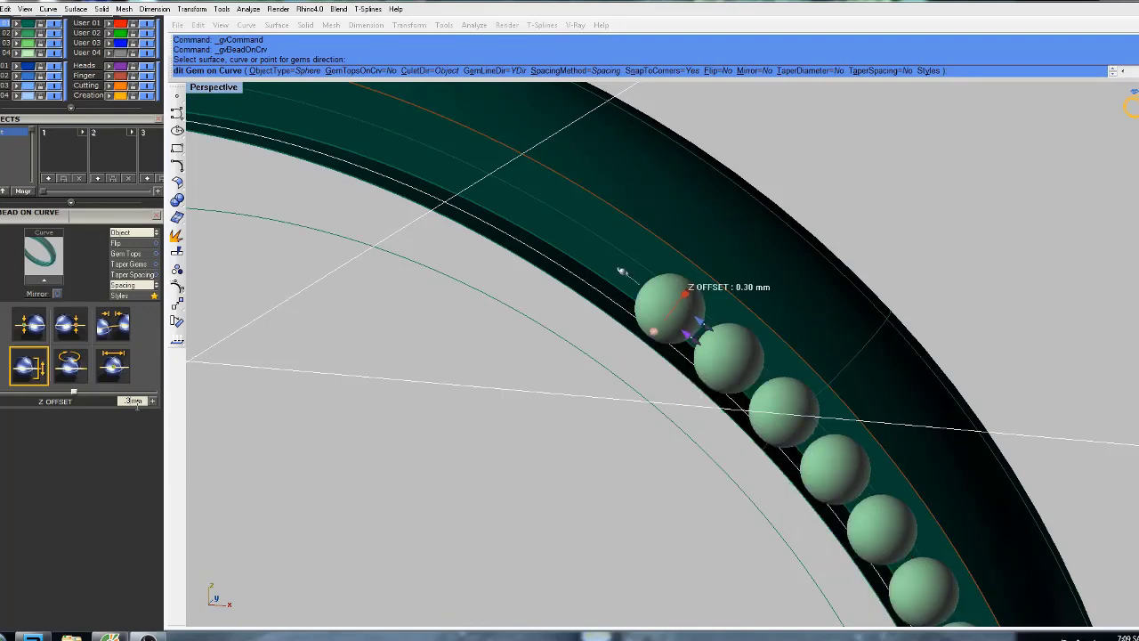
Set the Z offset of the beads on the curve to 0.2 mm and their spacing to -0.1 mm.
{"action": "right_click_drag", "start_coordinate": [774, 399], "coordinate": [761, 366]}
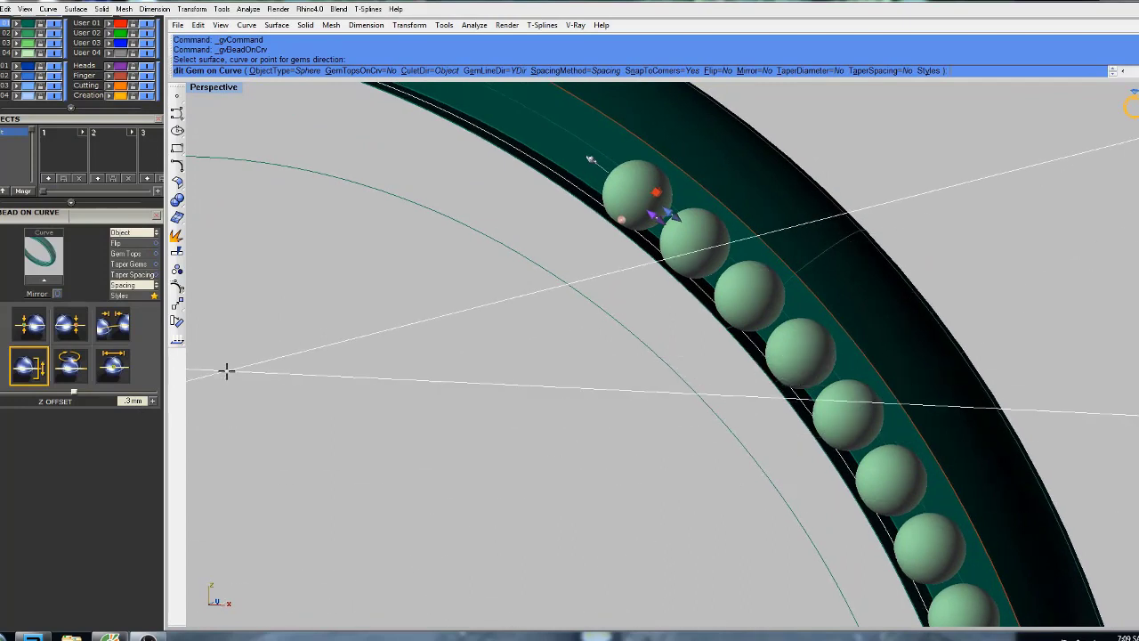
{"action": "left_click", "coordinate": [132, 400]}
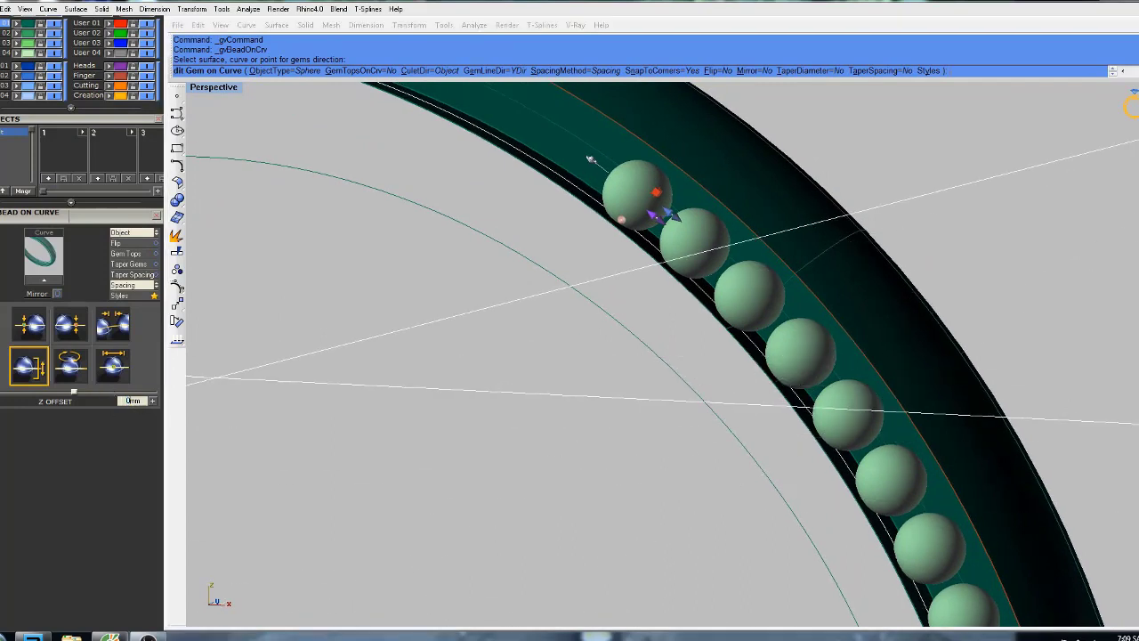
{"action": "key", "text": "Return"}
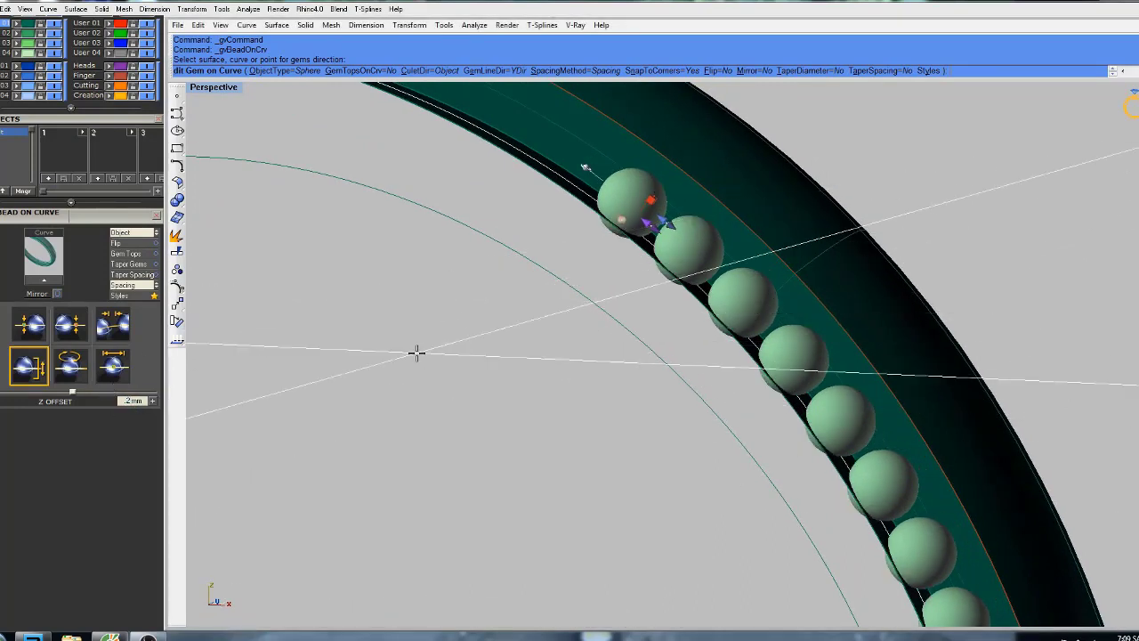
{"action": "left_click", "coordinate": [129, 329]}
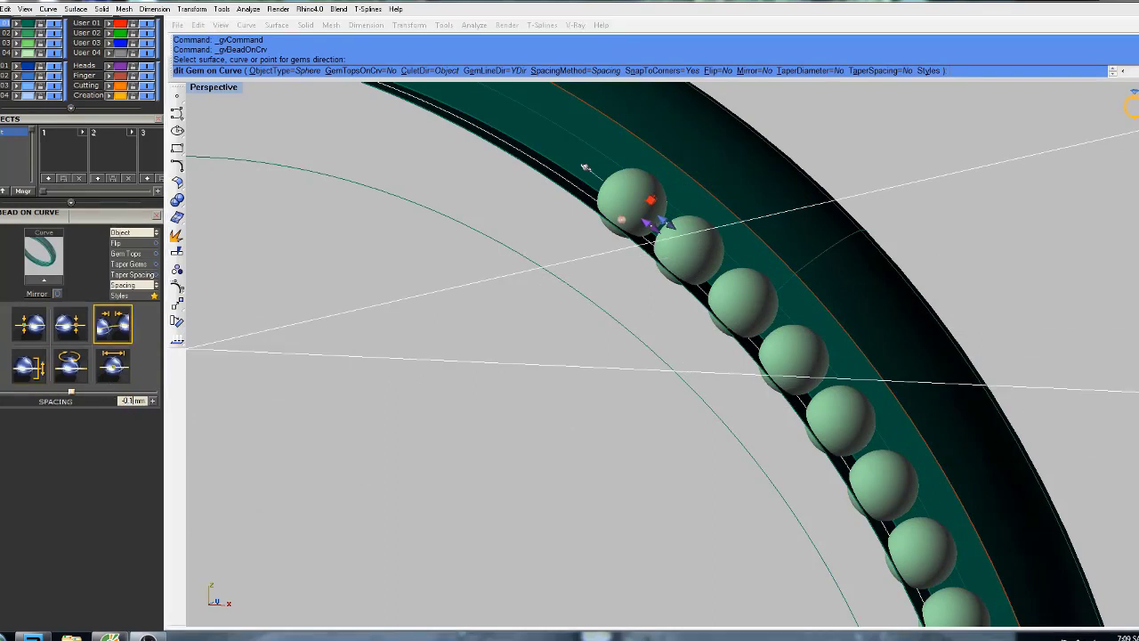
{"action": "key", "text": "Return"}
Move the start of the bead row to the top of the ring, at 0 % of the curve.
{"action": "right_click_drag", "start_coordinate": [762, 318], "coordinate": [659, 389]}
{"action": "scroll", "coordinate": [763, 329], "scroll_direction": "down", "scroll_amount": 8}
{"action": "left_click_drag", "start_coordinate": [661, 398], "coordinate": [434, 248]}
{"action": "right_click_drag", "start_coordinate": [442, 241], "coordinate": [596, 347]}
{"action": "scroll", "coordinate": [509, 390], "scroll_direction": "up", "scroll_amount": 7}
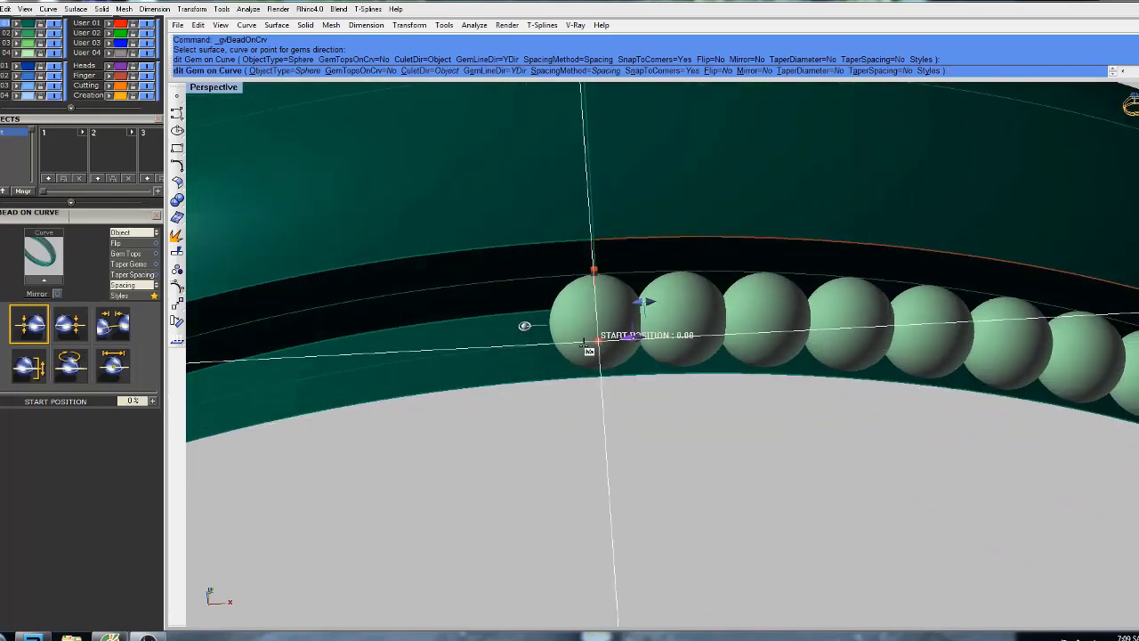
{"action": "left_click_drag", "start_coordinate": [584, 344], "coordinate": [583, 343]}
Extend the end of the bead row to the bottom of the ring, at 100 % of the curve.
{"action": "scroll", "coordinate": [585, 342], "scroll_direction": "down", "scroll_amount": 10}
{"action": "right_click_drag", "start_coordinate": [587, 338], "coordinate": [594, 193]}
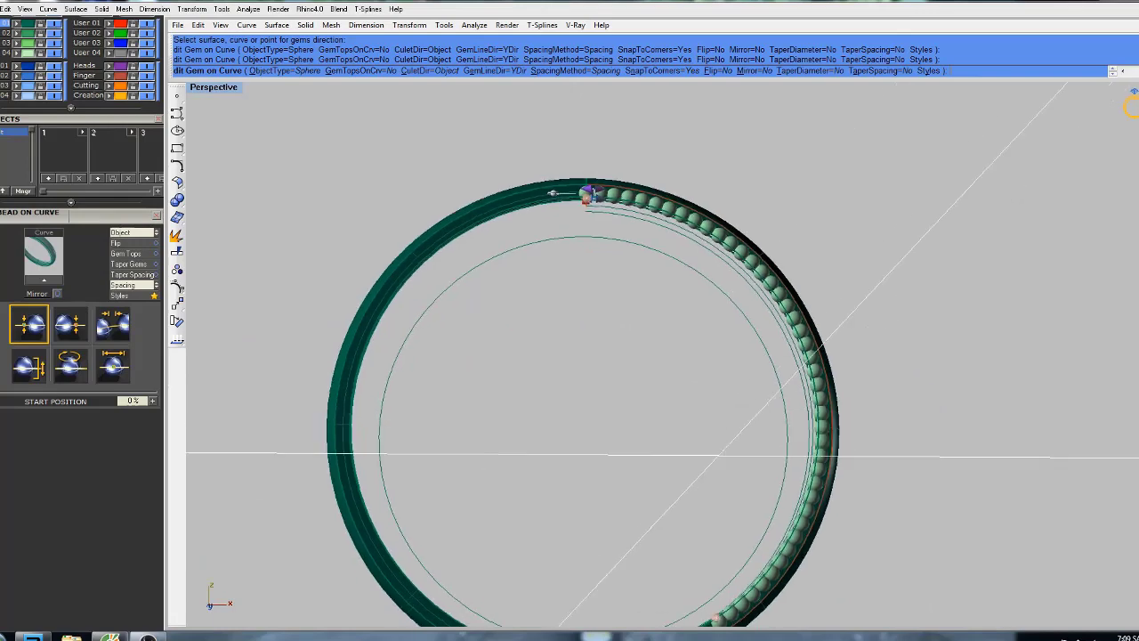
{"action": "right_click_drag", "start_coordinate": [719, 614], "coordinate": [617, 336], "text": "shift"}
{"action": "scroll", "coordinate": [618, 332], "scroll_direction": "up", "scroll_amount": 7}
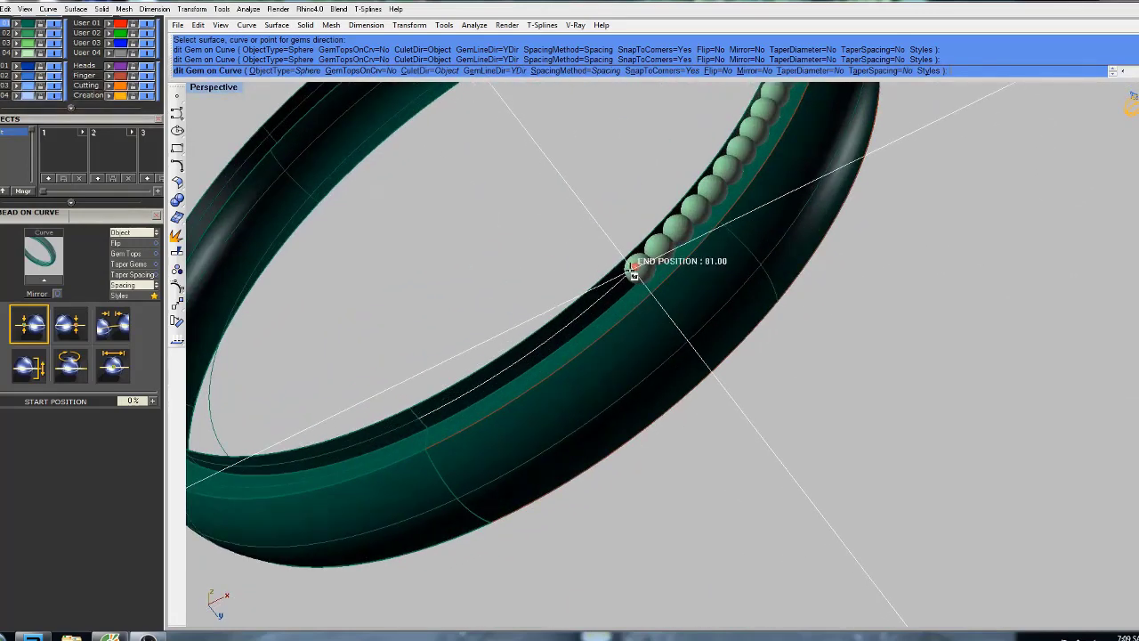
{"action": "left_click_drag", "start_coordinate": [634, 274], "coordinate": [406, 428]}
Check how the bead row sits against the ring in the four-viewport layout and create the beads.
{"action": "scroll", "coordinate": [513, 371], "scroll_direction": "down", "scroll_amount": 3}
{"action": "right_click_drag", "start_coordinate": [572, 310], "coordinate": [516, 389]}
{"action": "right_click_drag", "start_coordinate": [561, 242], "coordinate": [537, 191], "text": "shift"}
{"action": "scroll", "coordinate": [528, 149], "scroll_direction": "up", "scroll_amount": 7}
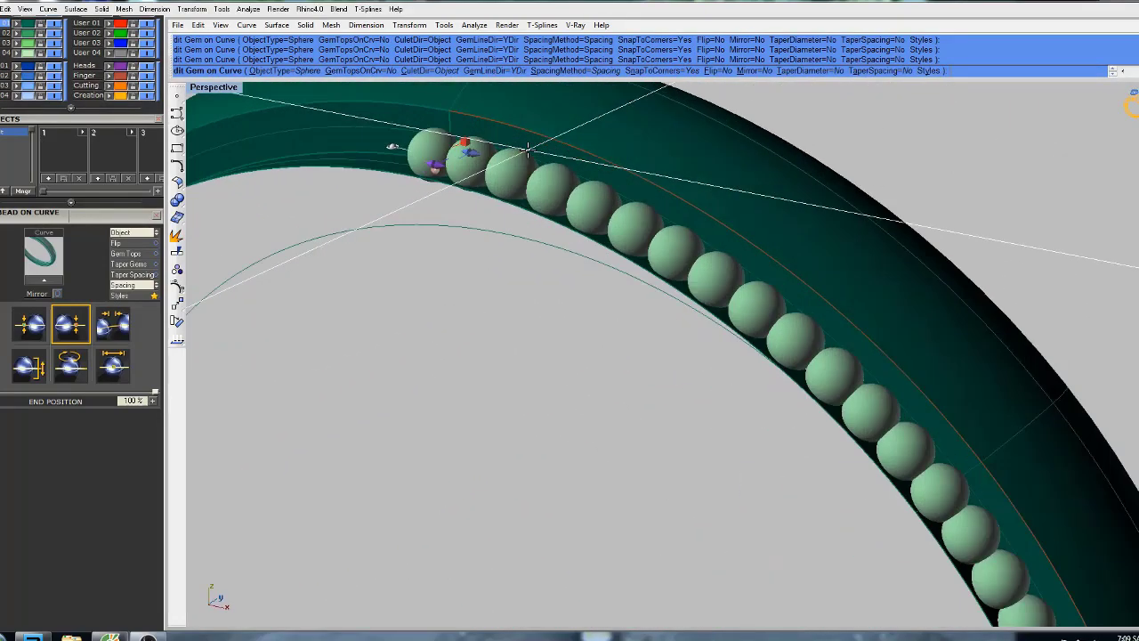
{"action": "right_click_drag", "start_coordinate": [528, 152], "coordinate": [236, 94]}
{"action": "double_click", "coordinate": [213, 87]}
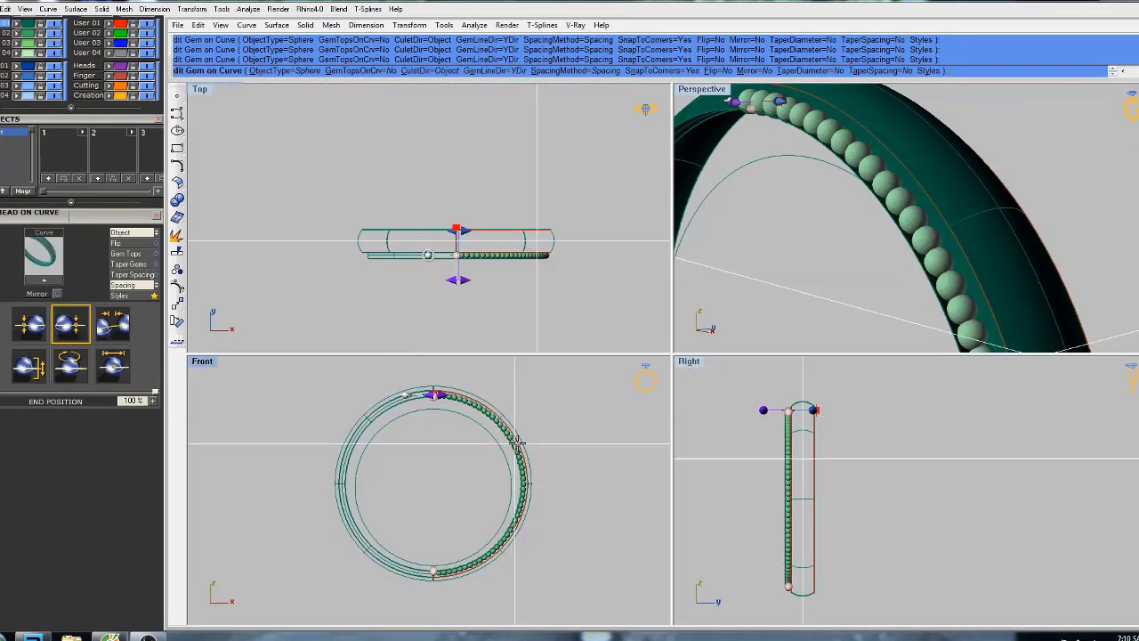
{"action": "scroll", "coordinate": [532, 427], "scroll_direction": "up", "scroll_amount": 5}
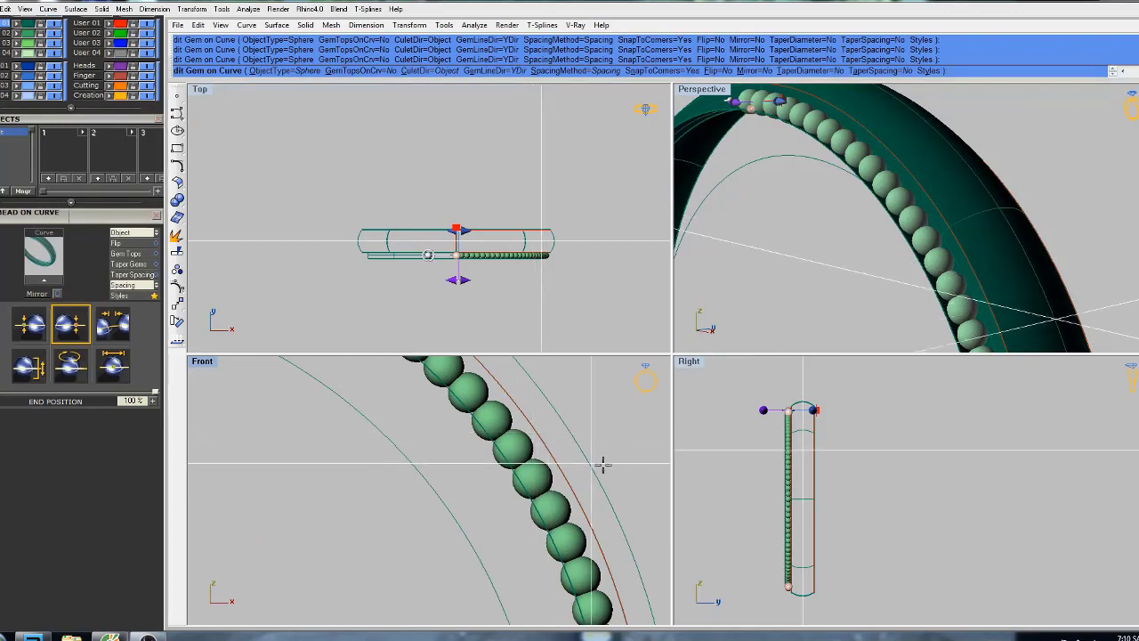
{"action": "right_click_drag", "start_coordinate": [754, 336], "coordinate": [800, 223]}
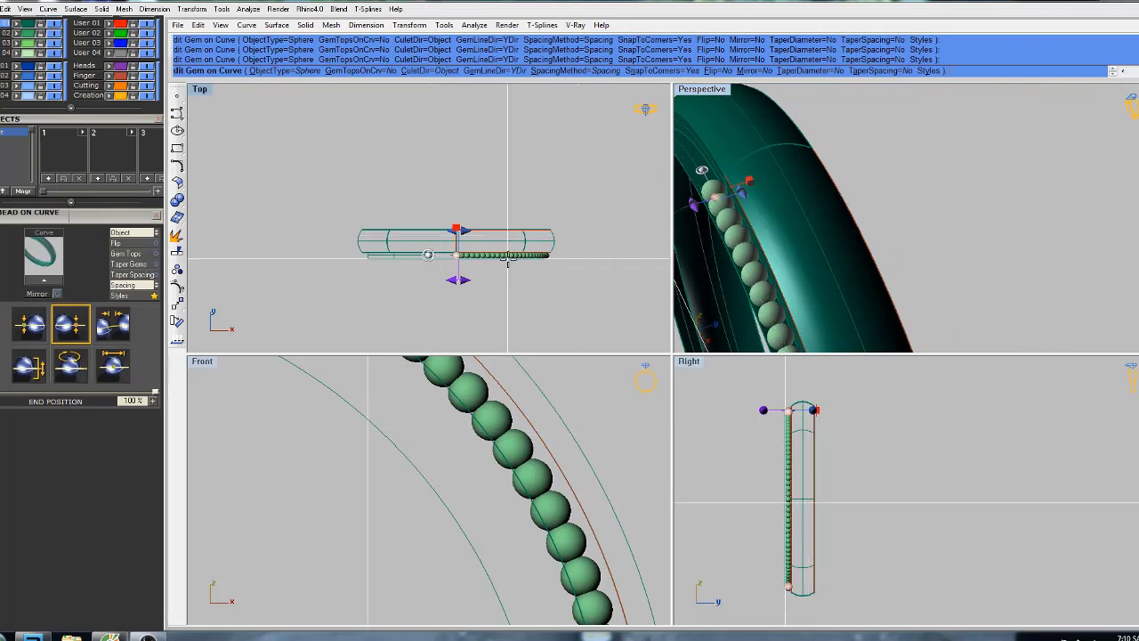
{"action": "scroll", "coordinate": [579, 235], "scroll_direction": "up", "scroll_amount": 5}
{"action": "scroll", "coordinate": [598, 264], "scroll_direction": "up", "scroll_amount": 4}
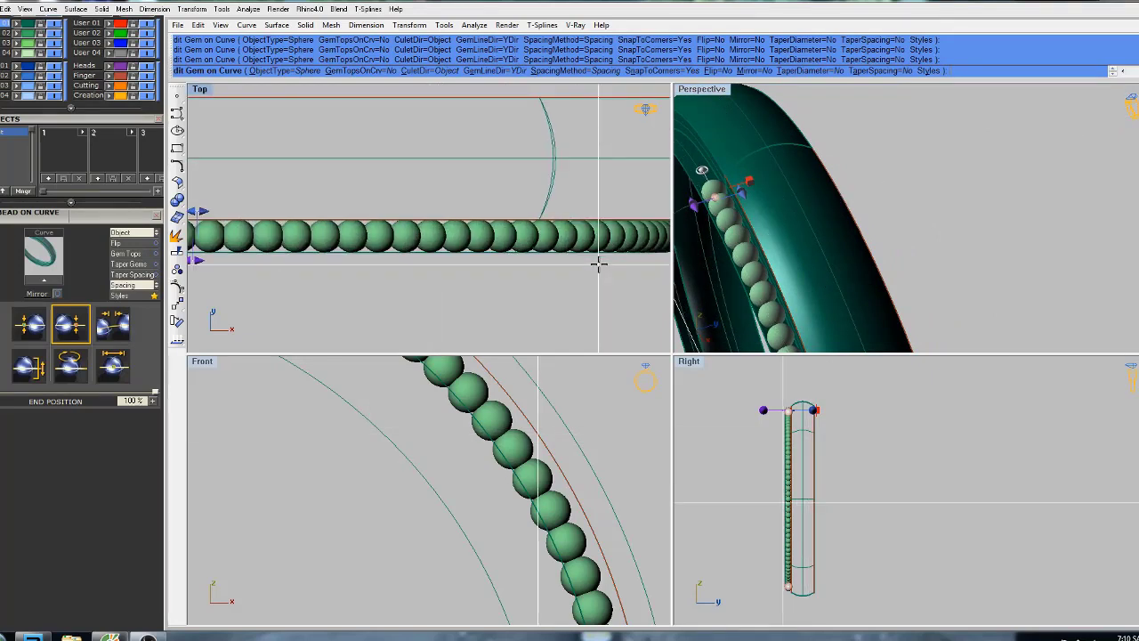
{"action": "right_click_drag", "start_coordinate": [783, 245], "coordinate": [841, 234]}
{"action": "right_click", "coordinate": [833, 234]}
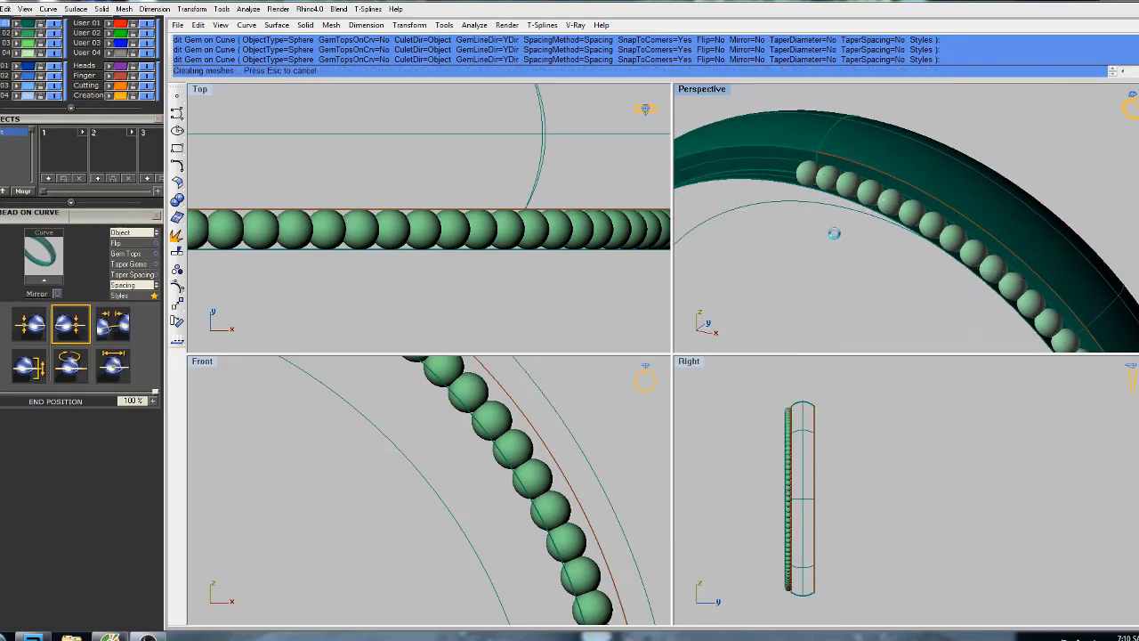
Ungroup the bead row on the ring into individual beads.
{"action": "scroll", "coordinate": [538, 411], "scroll_direction": "down", "scroll_amount": 6}
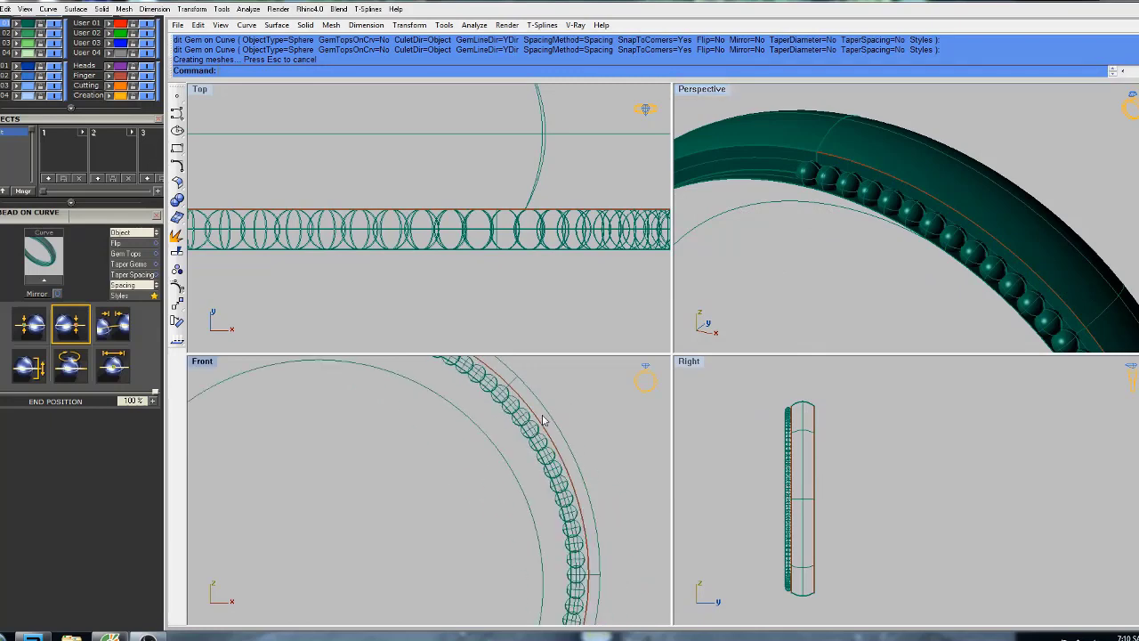
{"action": "scroll", "coordinate": [470, 389], "scroll_direction": "up", "scroll_amount": 2}
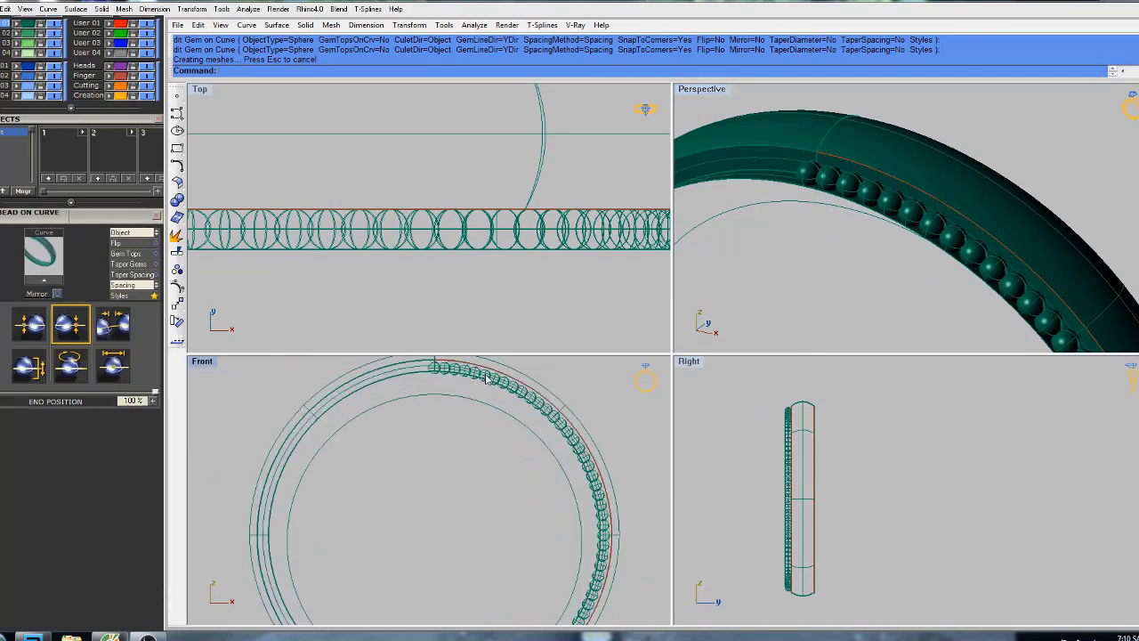
{"action": "left_click", "coordinate": [487, 378]}
{"action": "left_click", "coordinate": [514, 415]}
{"action": "scroll", "coordinate": [513, 416], "scroll_direction": "down", "scroll_amount": 4}
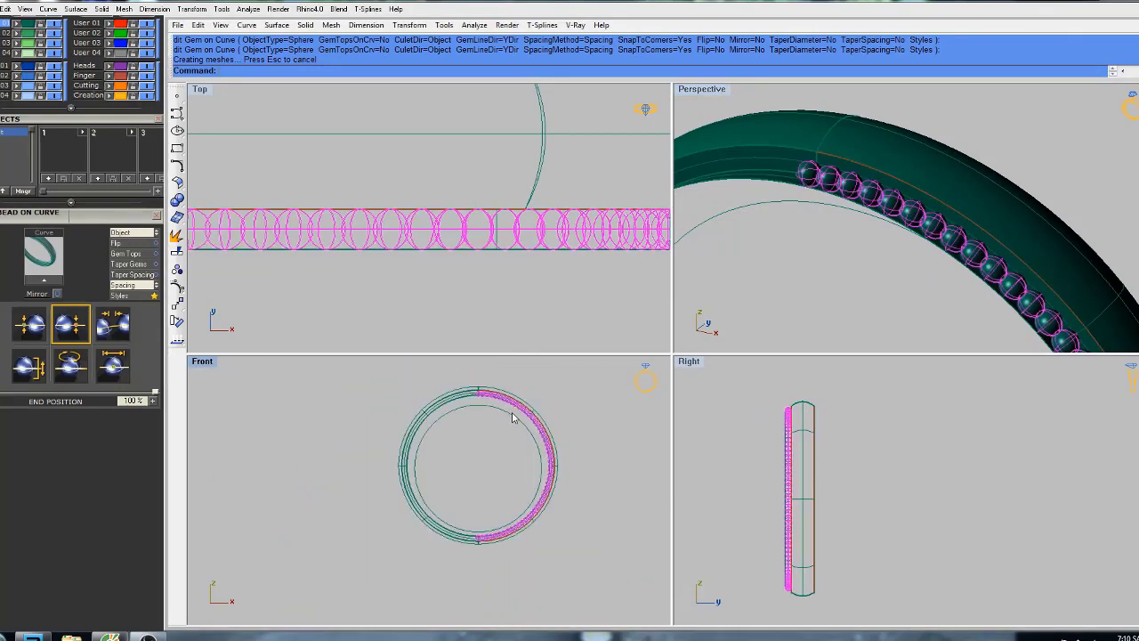
{"action": "right_click_drag", "start_coordinate": [512, 416], "coordinate": [490, 418]}
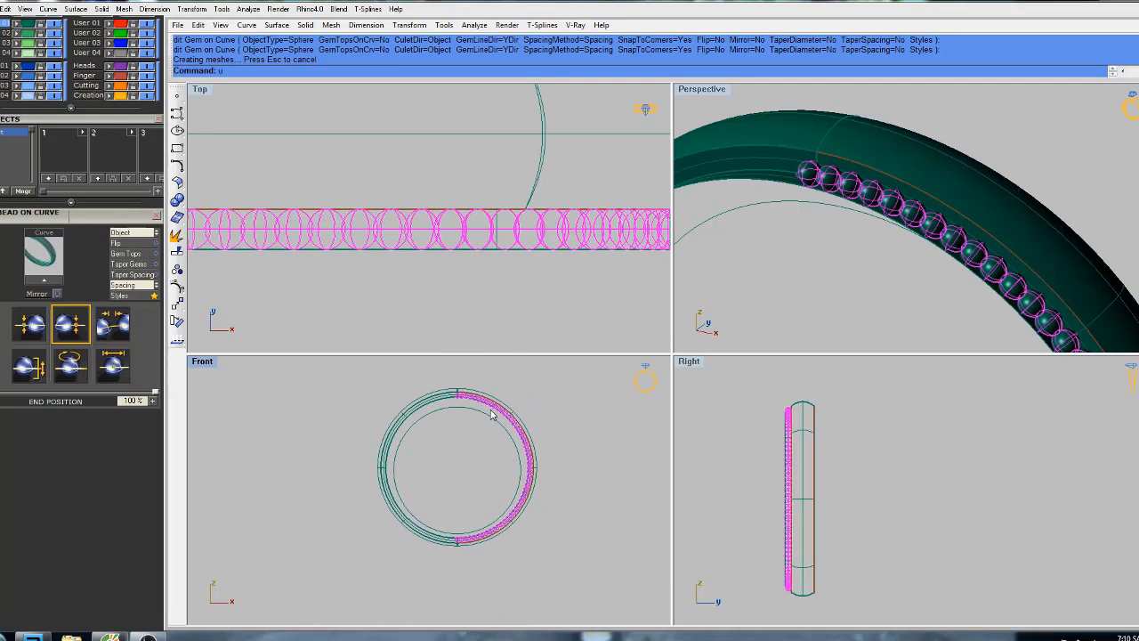
{"action": "type", "text": "n"}
{"action": "key", "text": "Return"}
{"action": "right_click_drag", "start_coordinate": [499, 415], "coordinate": [527, 430]}
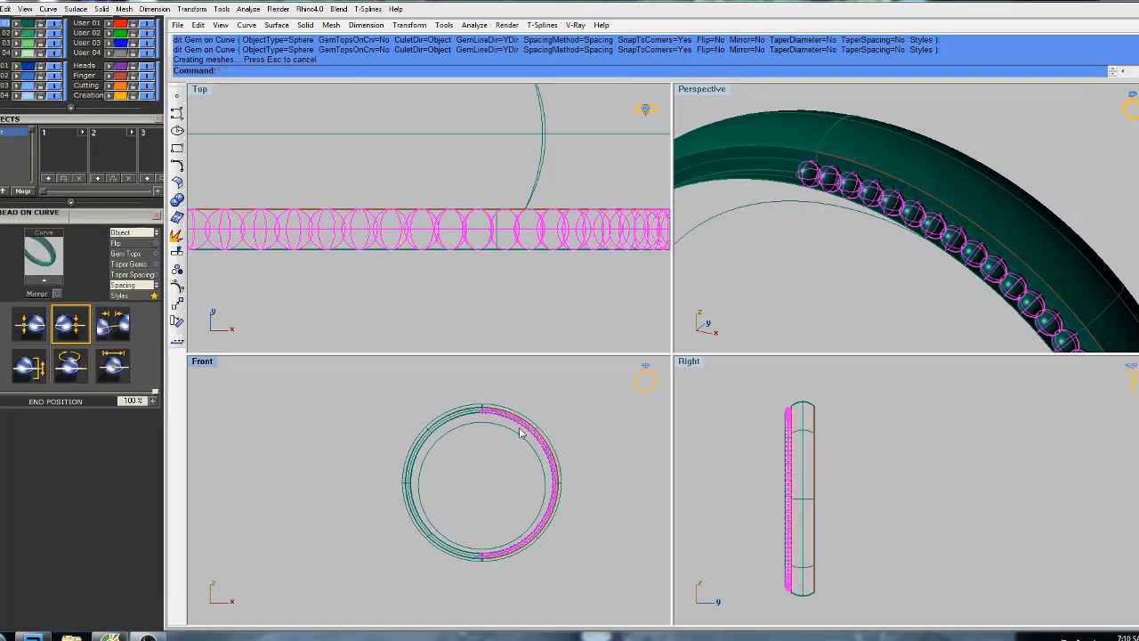
{"action": "scroll", "coordinate": [520, 432], "scroll_direction": "up", "scroll_amount": 3}
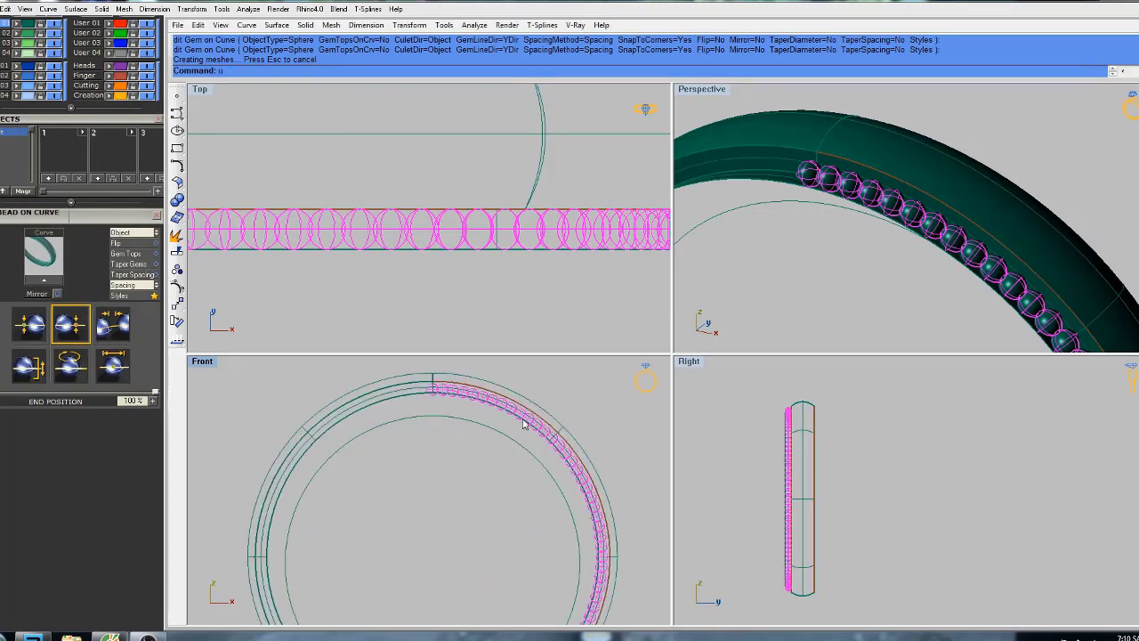
{"action": "type", "text": "n"}
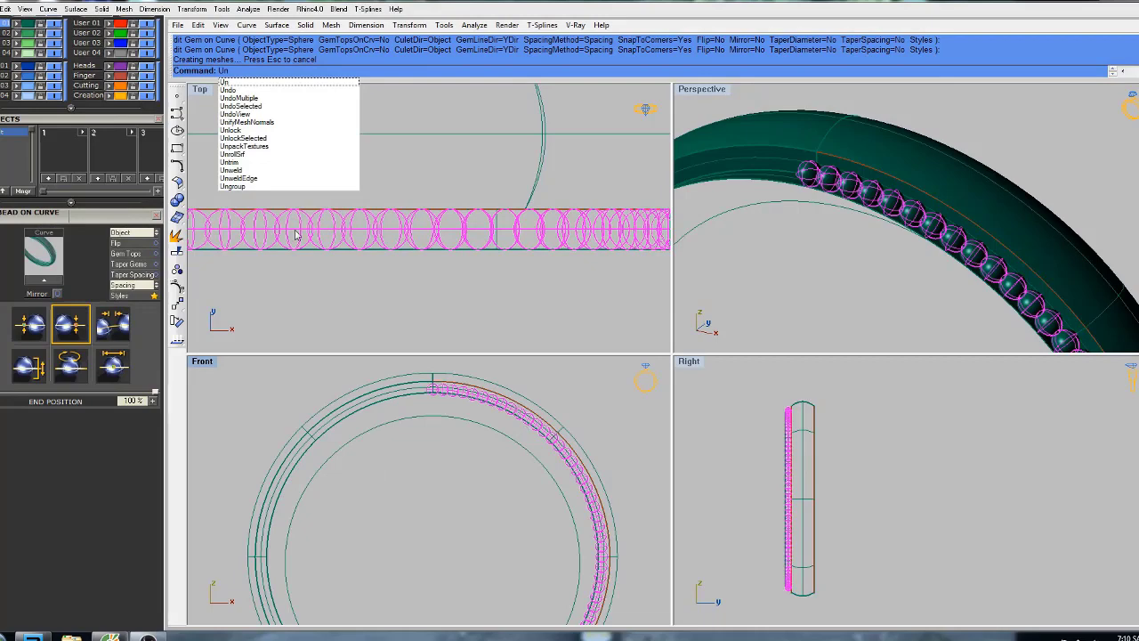
{"action": "left_click", "coordinate": [249, 186]}
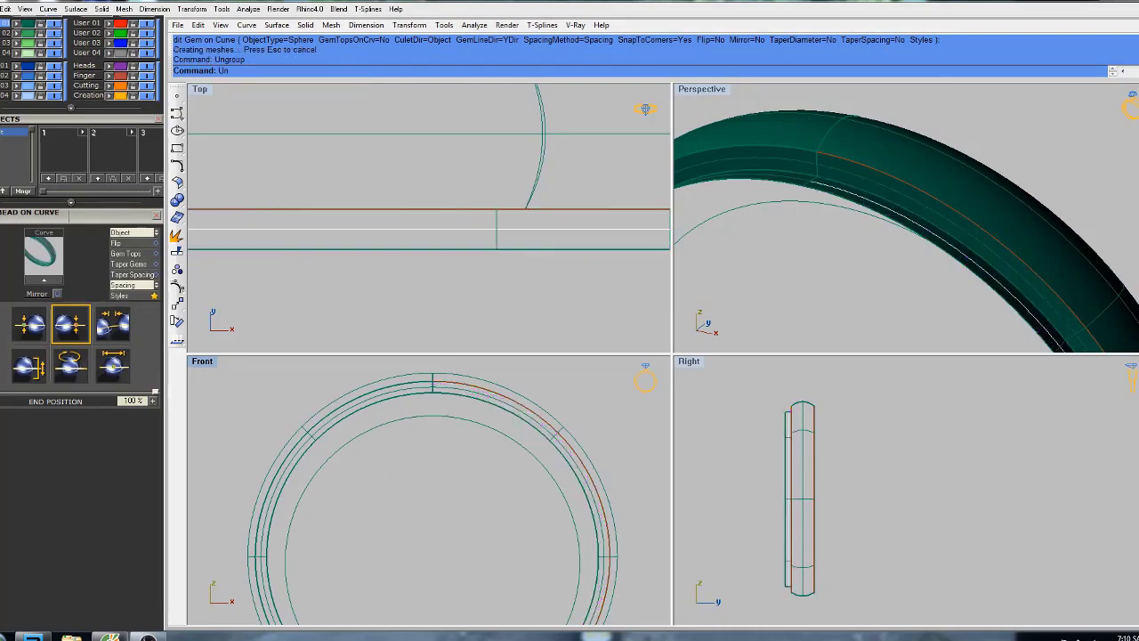
Exclude the single beads at the ring's top and bottom centre from the selection and group the remaining beads.
{"action": "scroll", "coordinate": [445, 400], "scroll_direction": "up", "scroll_amount": 3}
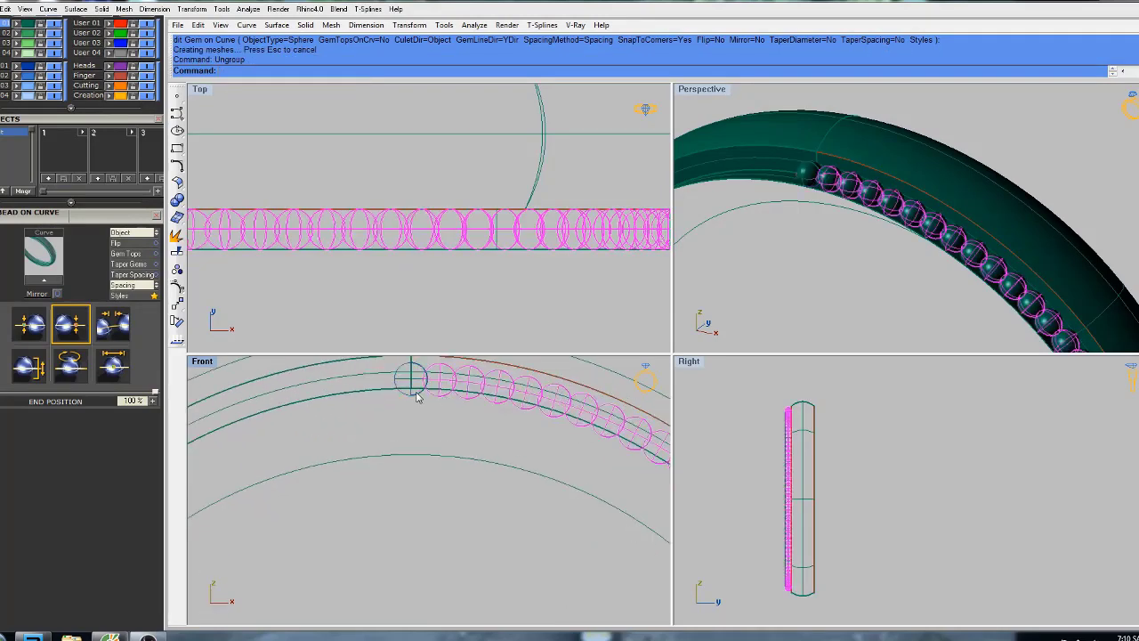
{"action": "scroll", "coordinate": [416, 396], "scroll_direction": "down", "scroll_amount": 5}
{"action": "scroll", "coordinate": [437, 487], "scroll_direction": "up", "scroll_amount": 5}
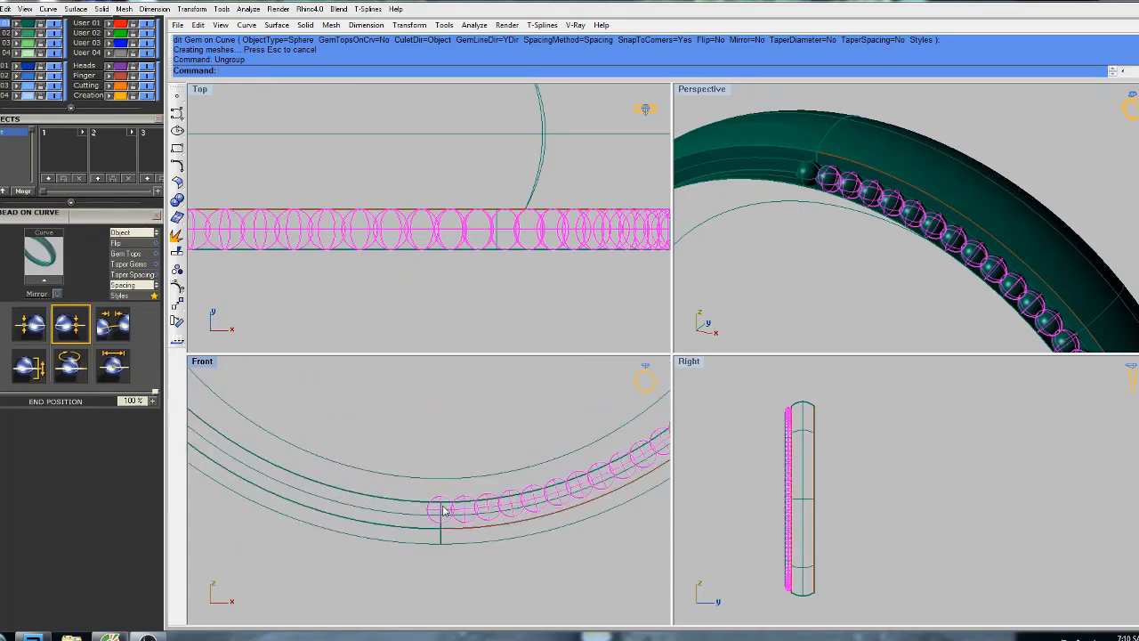
{"action": "scroll", "coordinate": [437, 486], "scroll_direction": "down", "scroll_amount": 5}
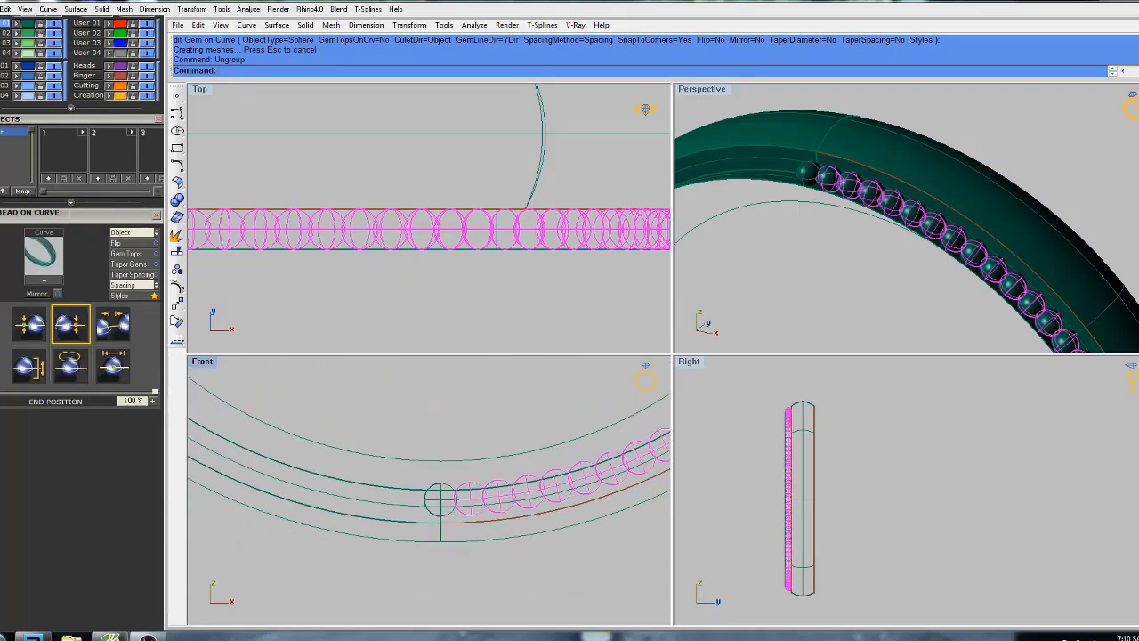
{"action": "right_click_drag", "start_coordinate": [493, 406], "coordinate": [508, 437]}
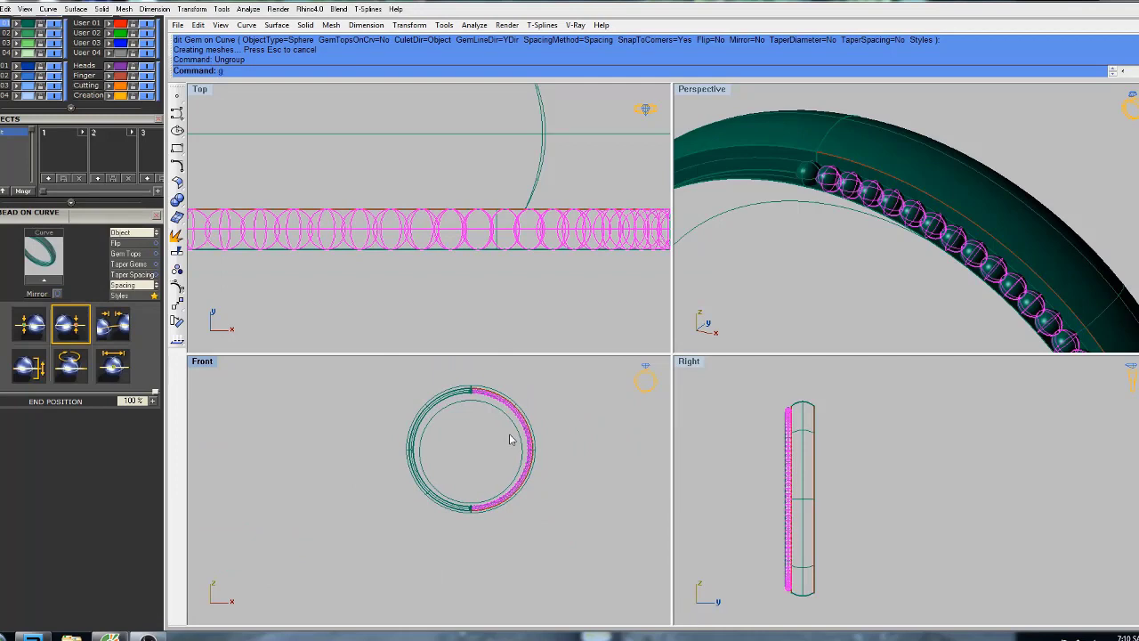
{"action": "type", "text": "r"}
{"action": "left_click", "coordinate": [237, 106]}
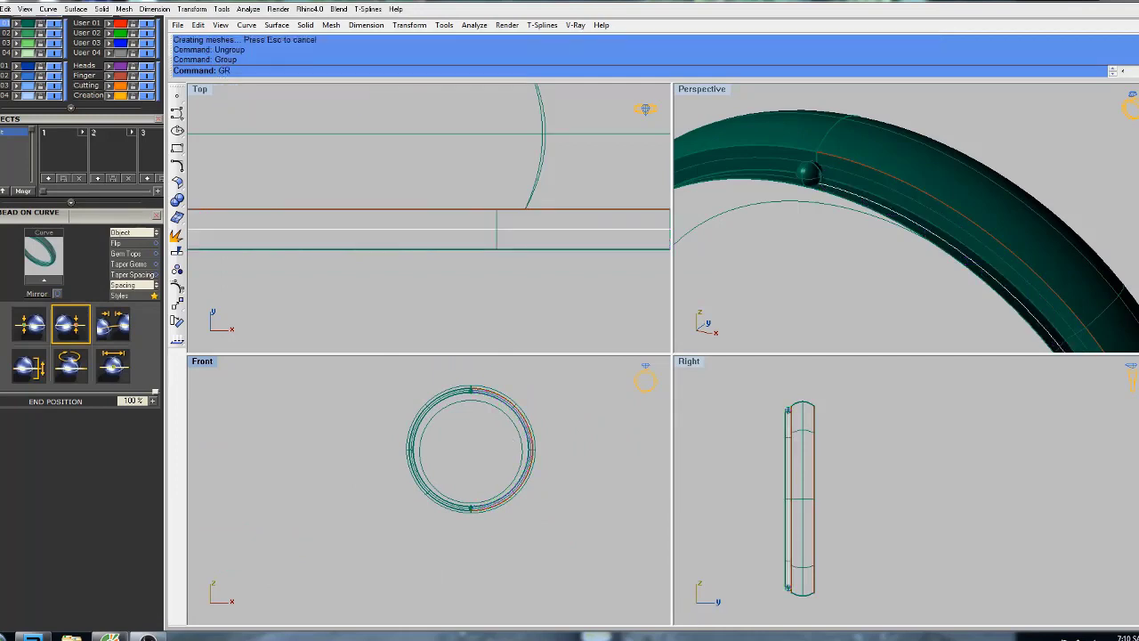
Mirror a copy of the bead group to the ring's other half about the vertical axis in the Front view, starting the plane at 0.
{"action": "type", "text": "mand: Mi"}
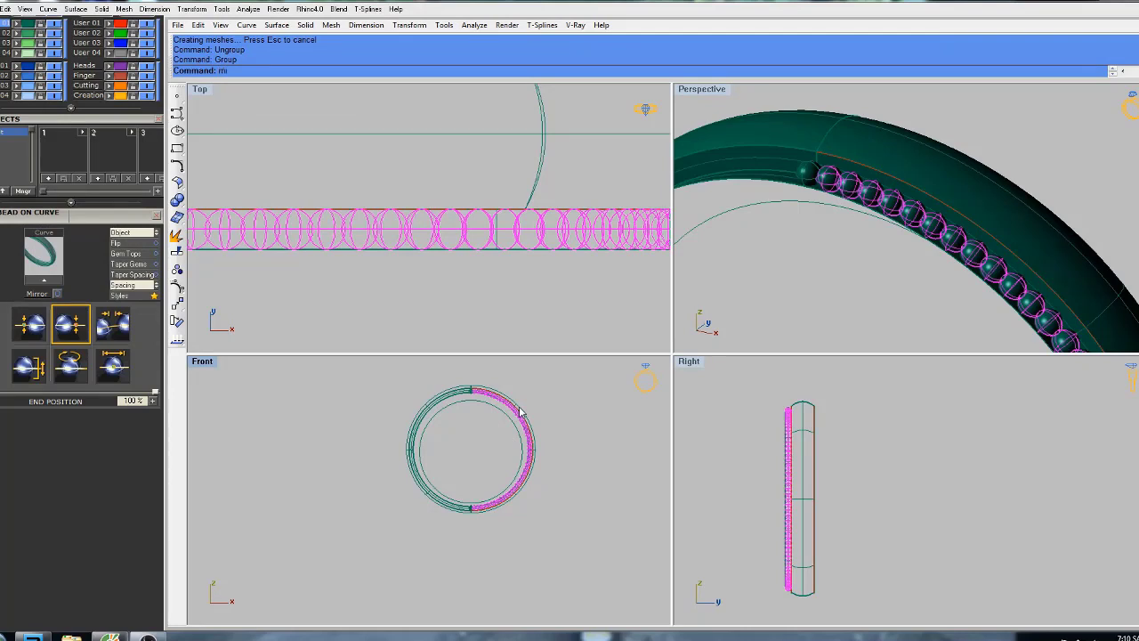
{"action": "type", "text": "rror"}
{"action": "key", "text": "Return"}
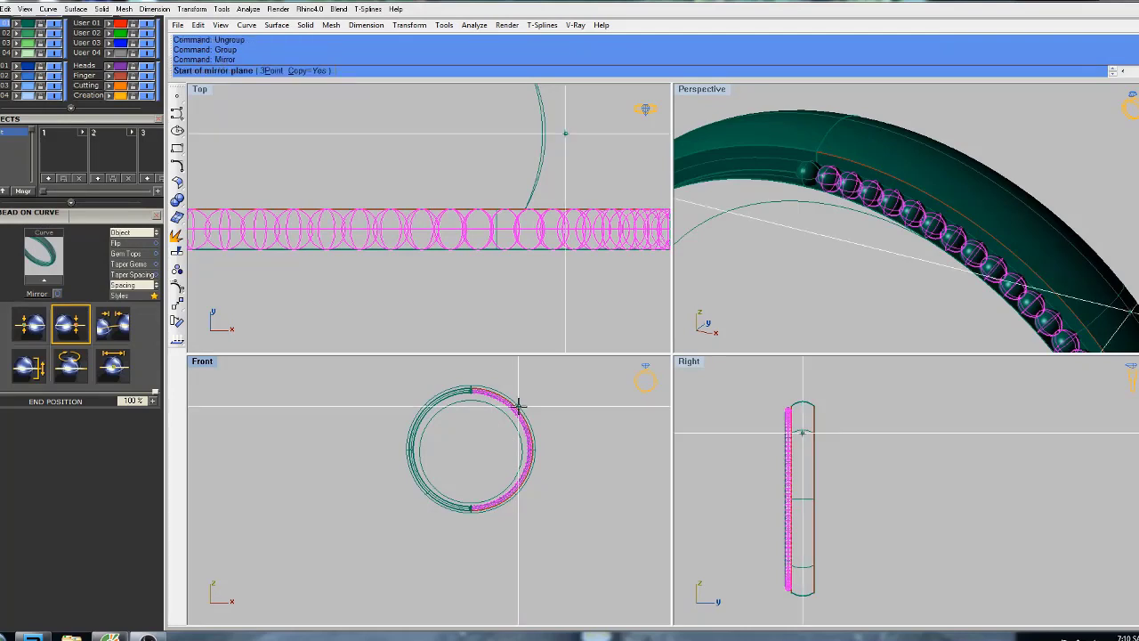
{"action": "left_click", "coordinate": [470, 451]}
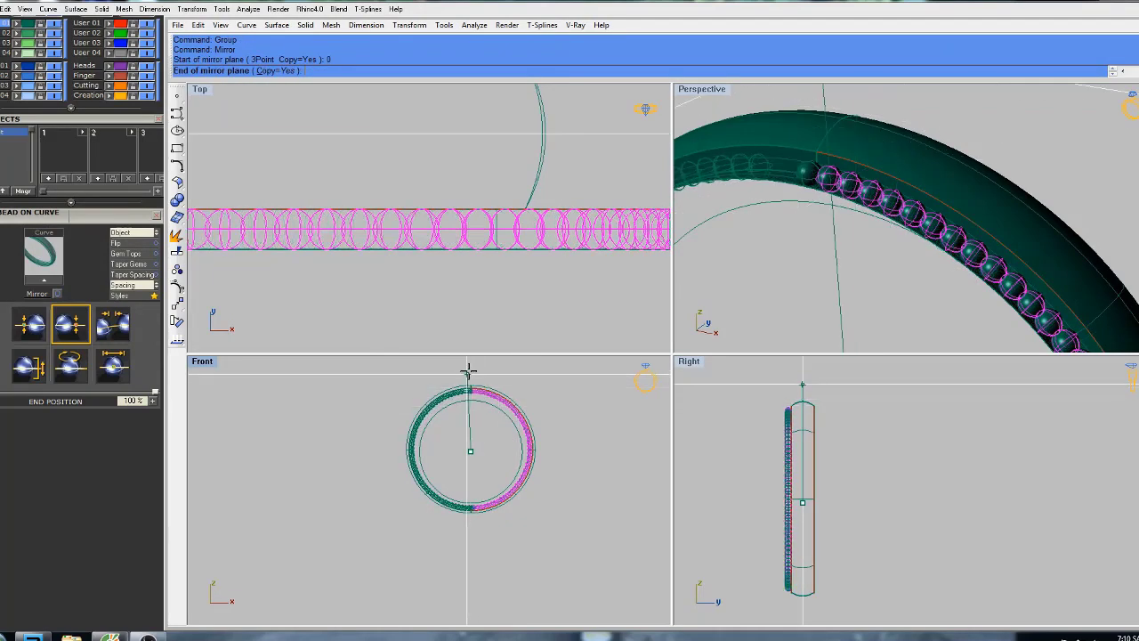
{"action": "left_click", "coordinate": [473, 364]}
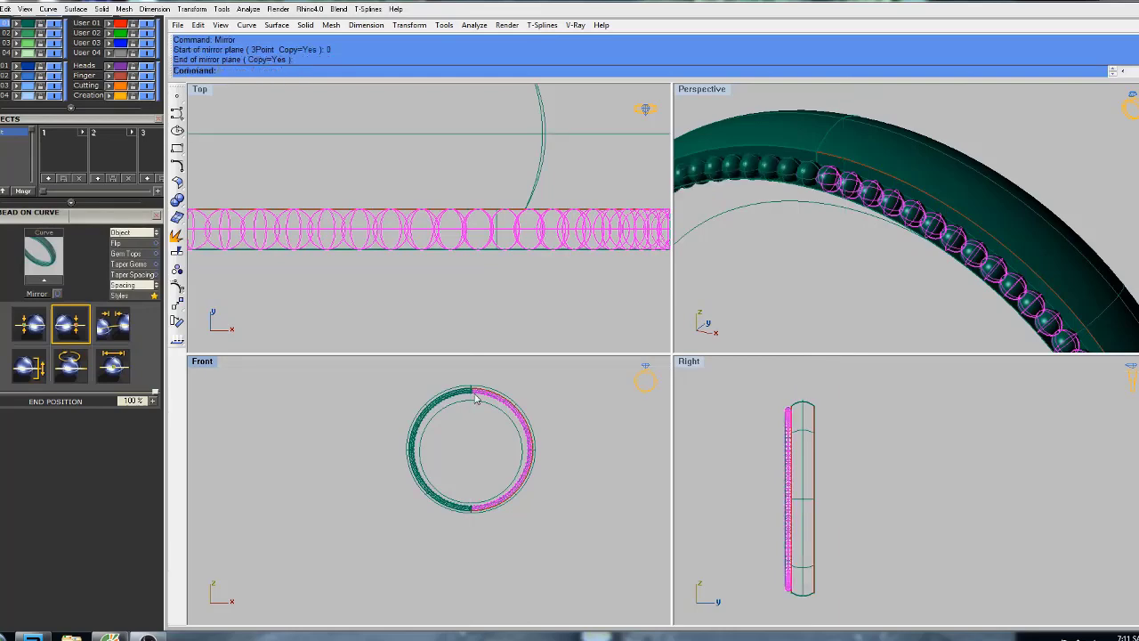
Group both bead halves together with the single top and bottom beads into one full bead ring.
{"action": "scroll", "coordinate": [475, 398], "scroll_direction": "up", "scroll_amount": 10}
{"action": "scroll", "coordinate": [469, 380], "scroll_direction": "down", "scroll_amount": 8}
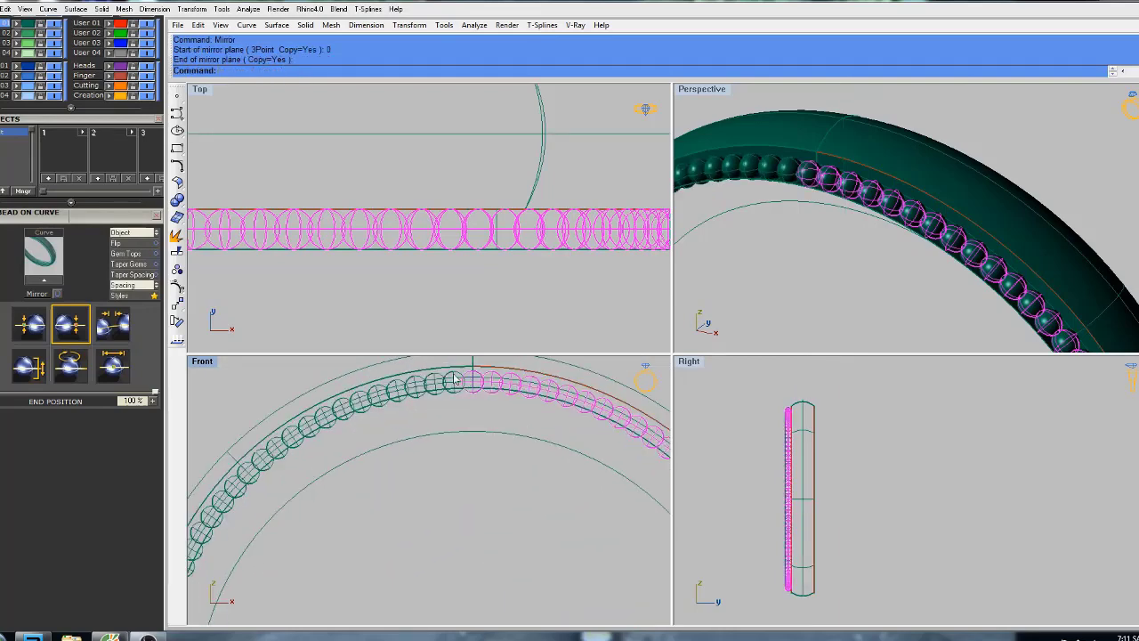
{"action": "scroll", "coordinate": [459, 512], "scroll_direction": "up", "scroll_amount": 3}
{"action": "scroll", "coordinate": [459, 513], "scroll_direction": "up", "scroll_amount": 2}
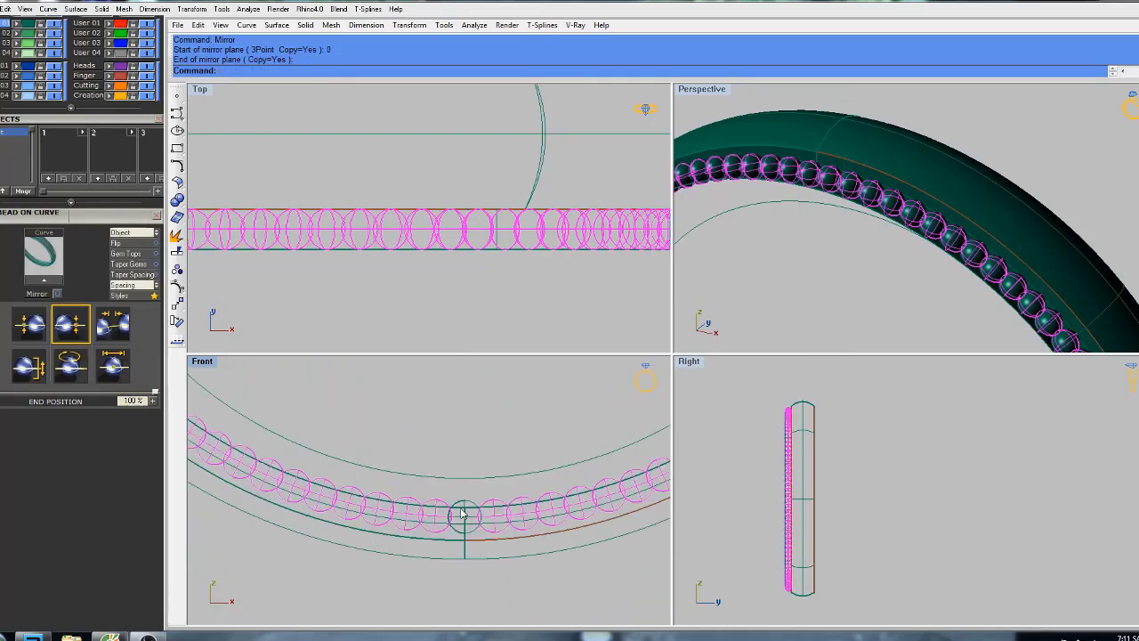
{"action": "scroll", "coordinate": [459, 513], "scroll_direction": "down", "scroll_amount": 6}
{"action": "right_click_drag", "start_coordinate": [498, 399], "coordinate": [469, 481]}
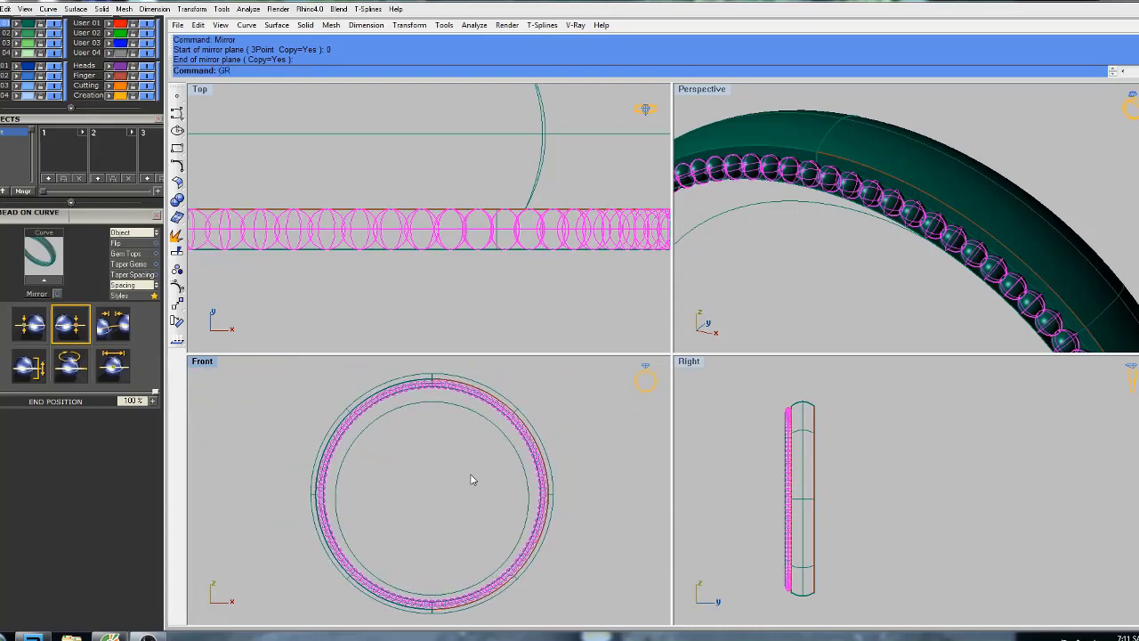
{"action": "type", "text": "OUP"}
{"action": "key", "text": "Return"}
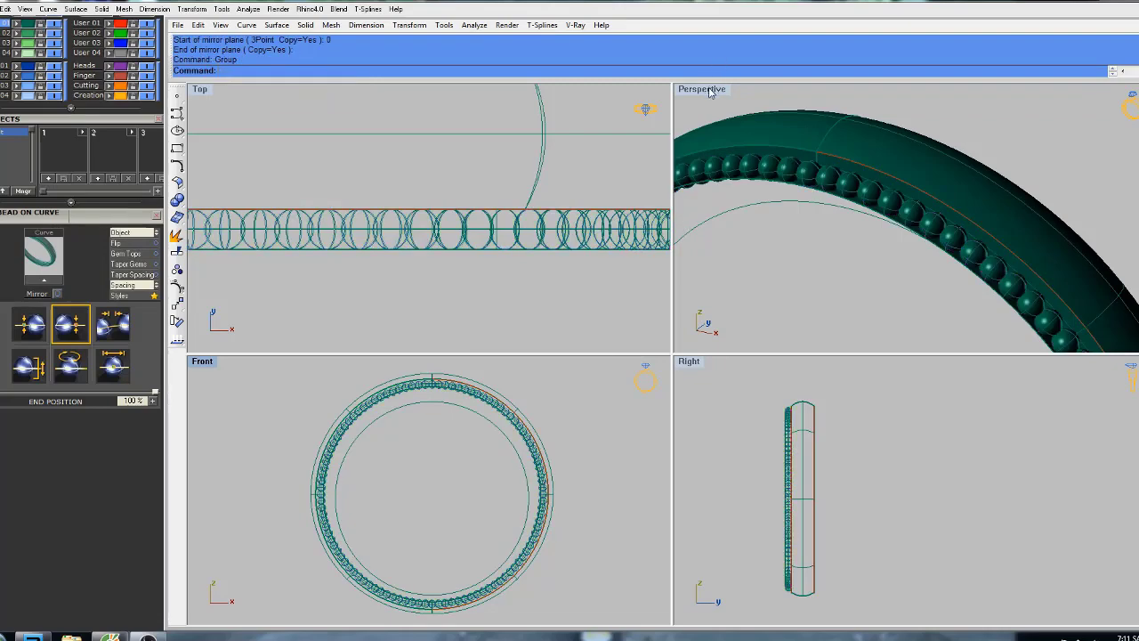
Mirror a copy of the bead ring to the band's opposite side about the horizontal axis in the Top view, starting the plane at 0.
{"action": "left_click", "coordinate": [625, 230]}
{"action": "scroll", "coordinate": [614, 185], "scroll_direction": "down", "scroll_amount": 4}
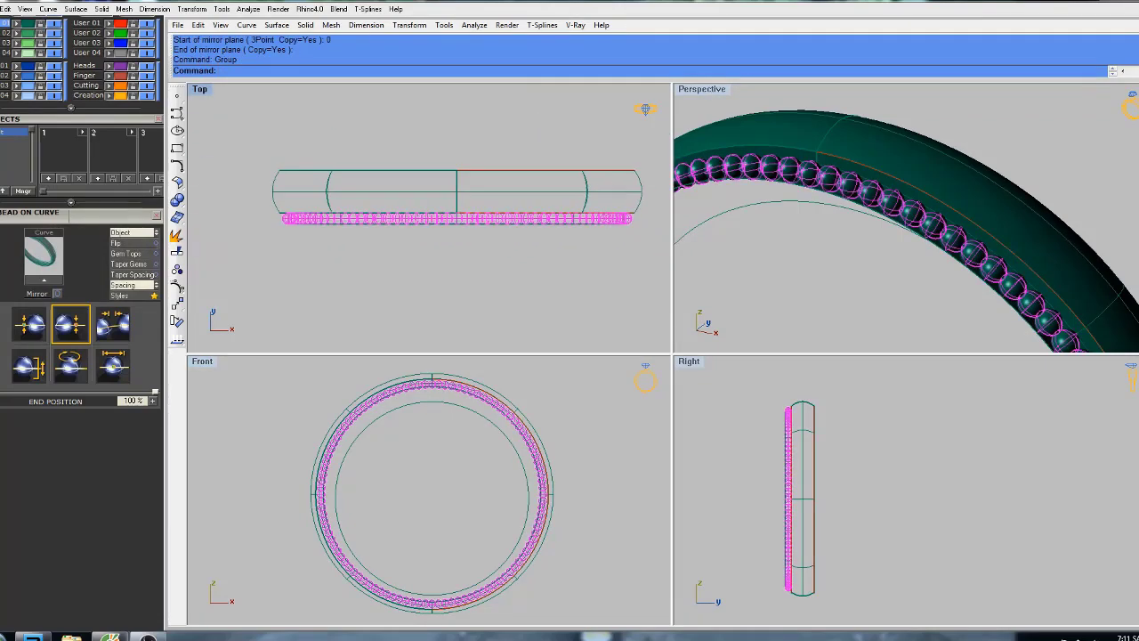
{"action": "type", "text": "mand: Mi"}
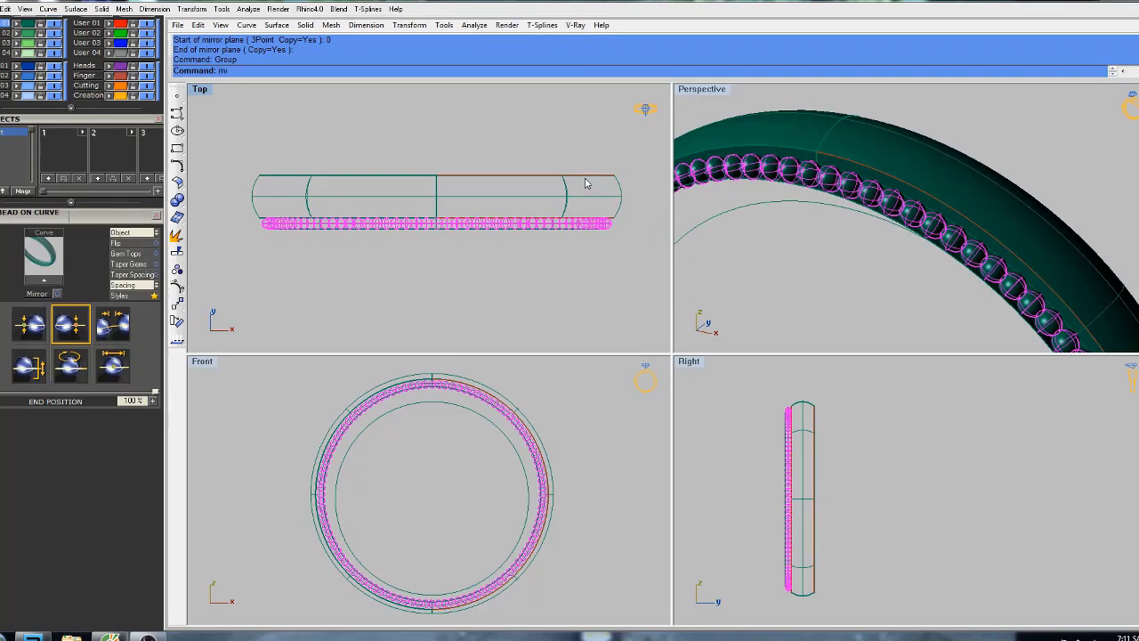
{"action": "type", "text": "rror"}
{"action": "key", "text": "Return"}
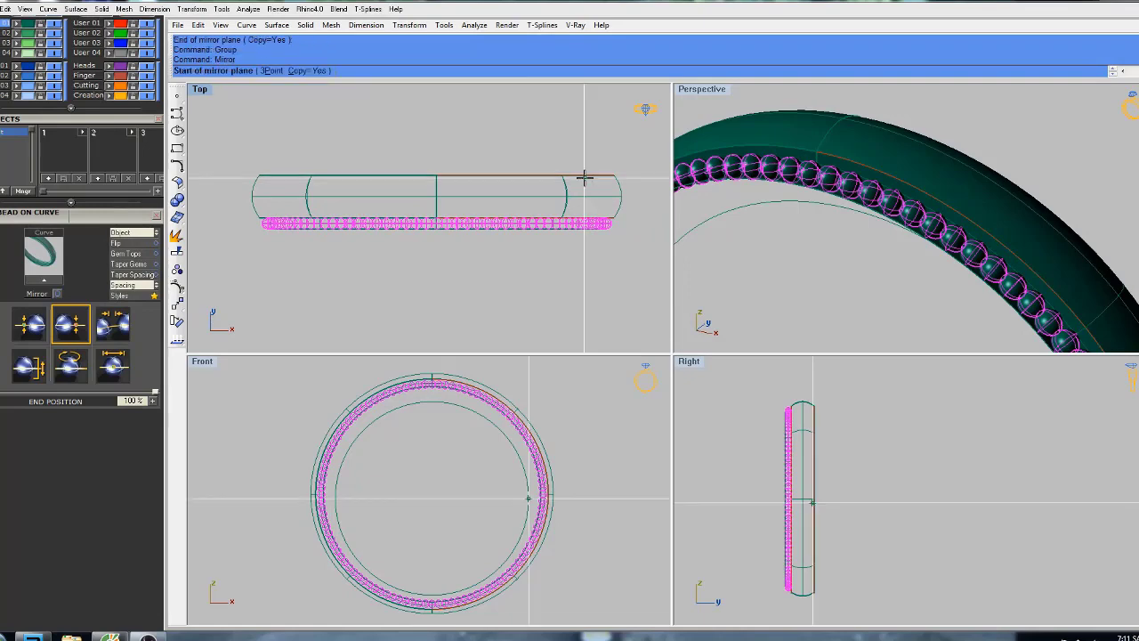
{"action": "type", "text": "0"}
{"action": "key", "text": "Return"}
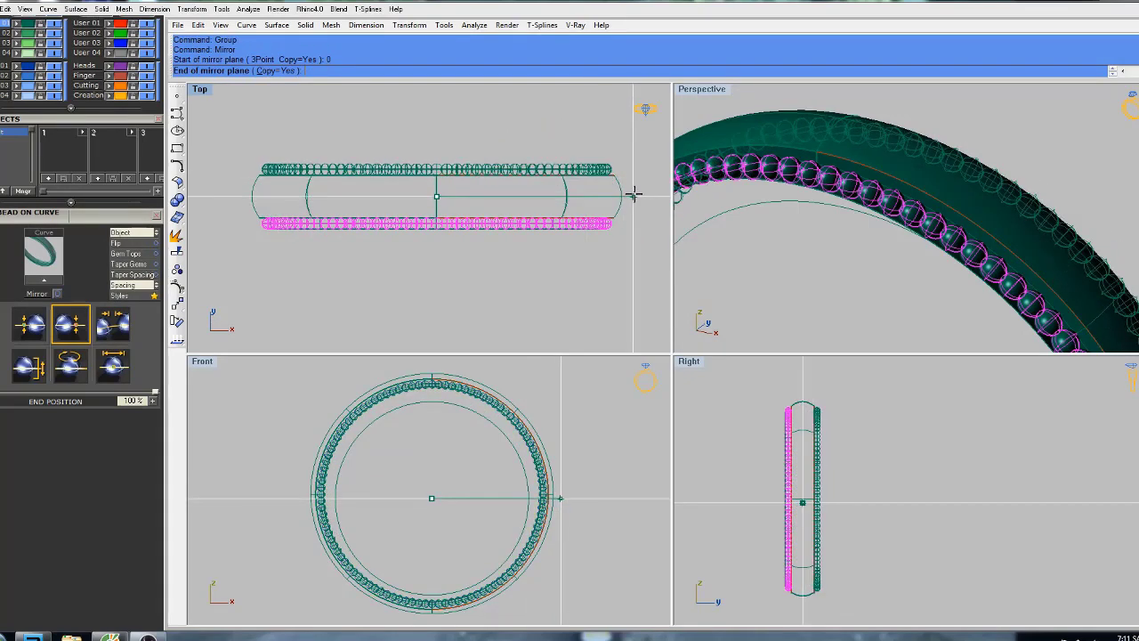
{"action": "left_click", "coordinate": [635, 199]}
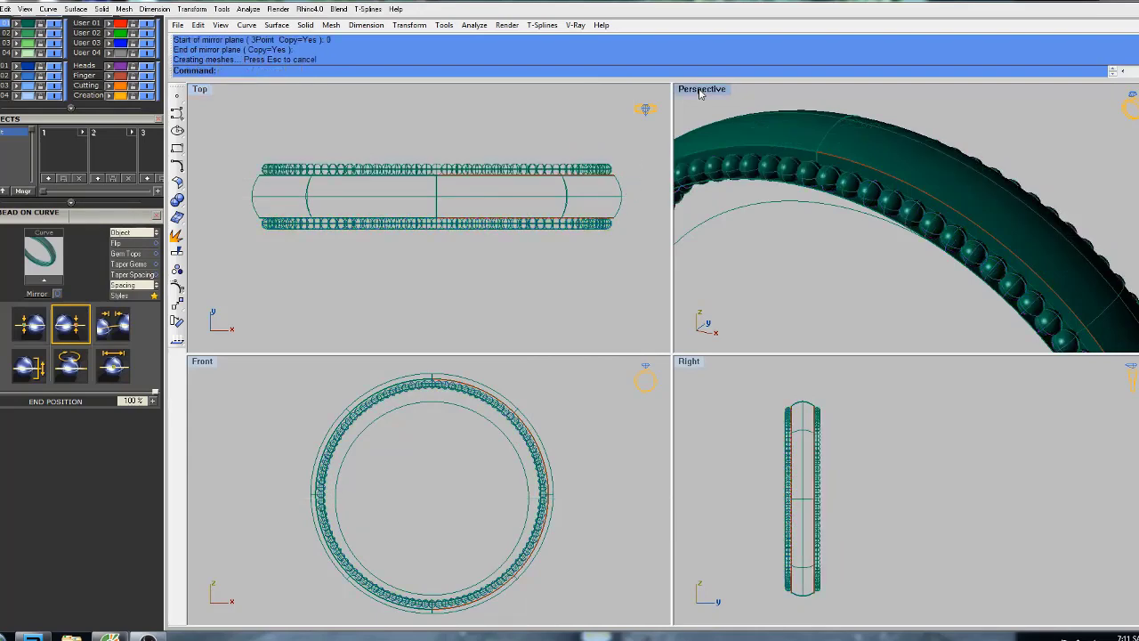
Shade the maximized Perspective view and examine the bead rows on both sides of the band.
{"action": "double_click", "coordinate": [701, 89]}
{"action": "scroll", "coordinate": [724, 189], "scroll_direction": "down", "scroll_amount": 6}
{"action": "type", "text": "s"}
{"action": "key", "text": "Return"}
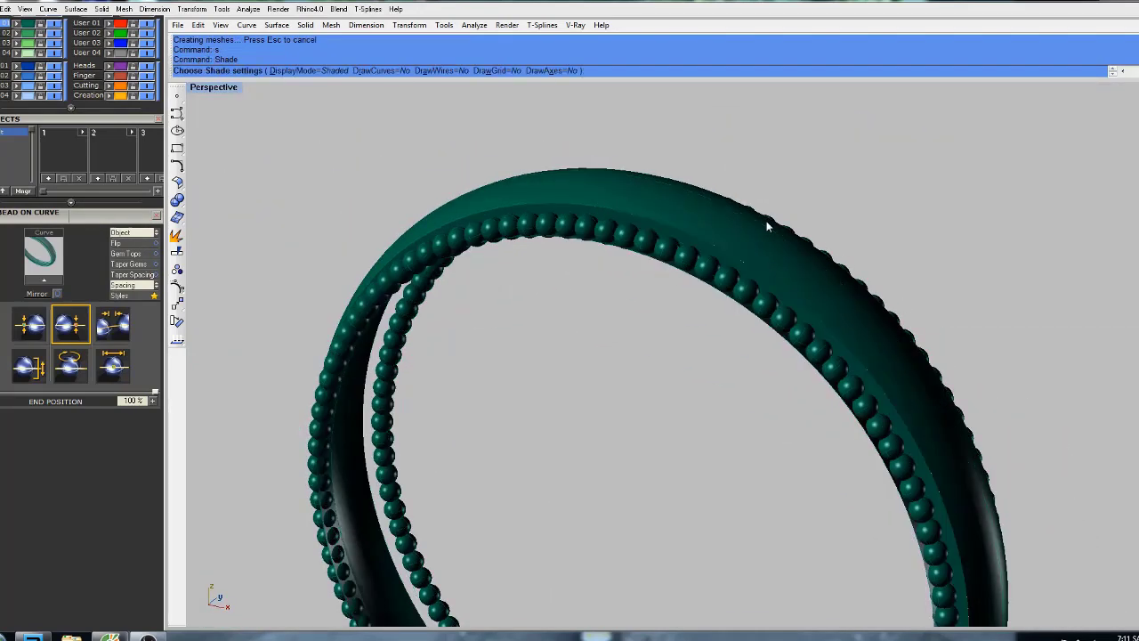
{"action": "right_click_drag", "start_coordinate": [766, 220], "coordinate": [679, 252]}
{"action": "scroll", "coordinate": [641, 223], "scroll_direction": "up", "scroll_amount": 5}
Mirror copies of the side-wall and bead-seat surfaces to the band's opposite side about the horizontal axis in the Top view, starting at 0.
{"action": "left_click", "coordinate": [679, 251]}
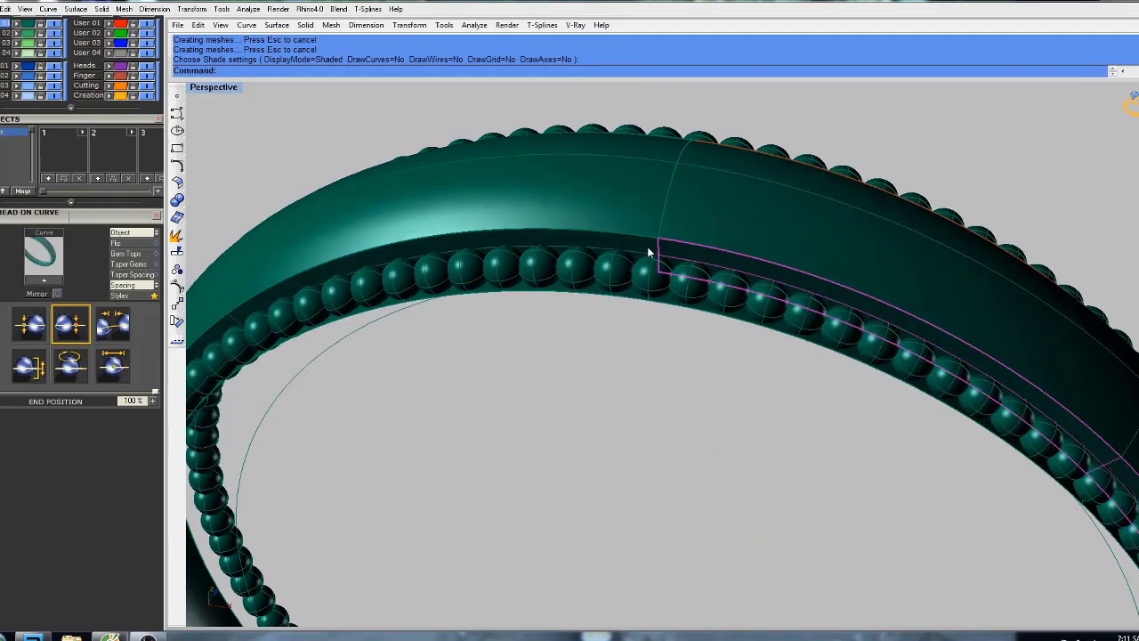
{"action": "left_click", "coordinate": [649, 248], "text": "shift"}
{"action": "left_click", "coordinate": [674, 305]}
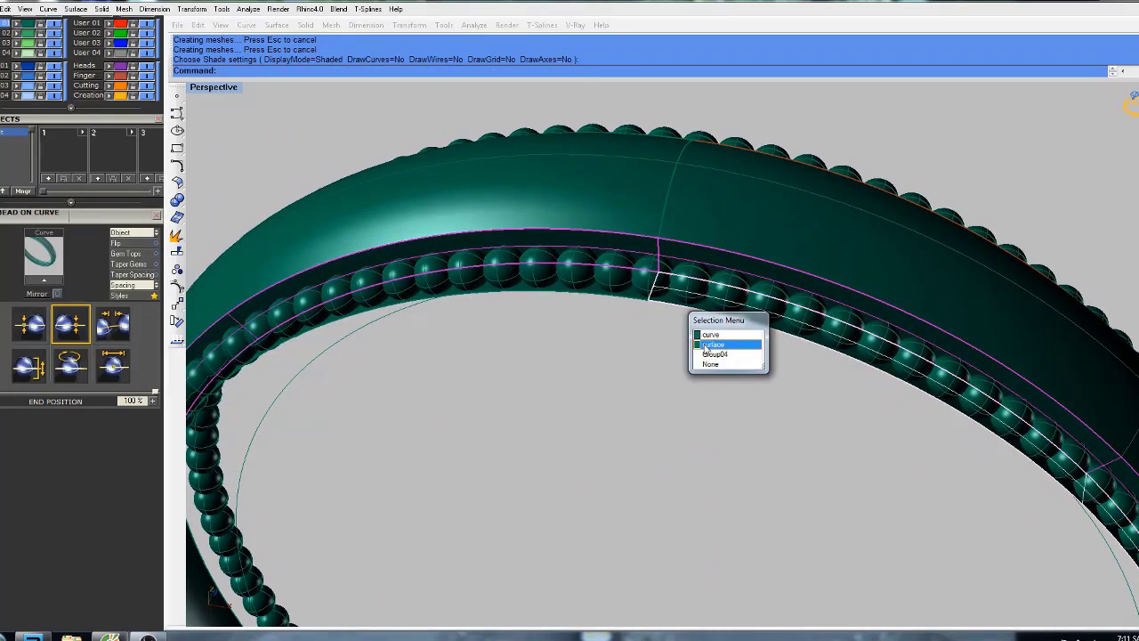
{"action": "left_click", "coordinate": [699, 345]}
{"action": "left_click", "coordinate": [636, 301], "text": "shift"}
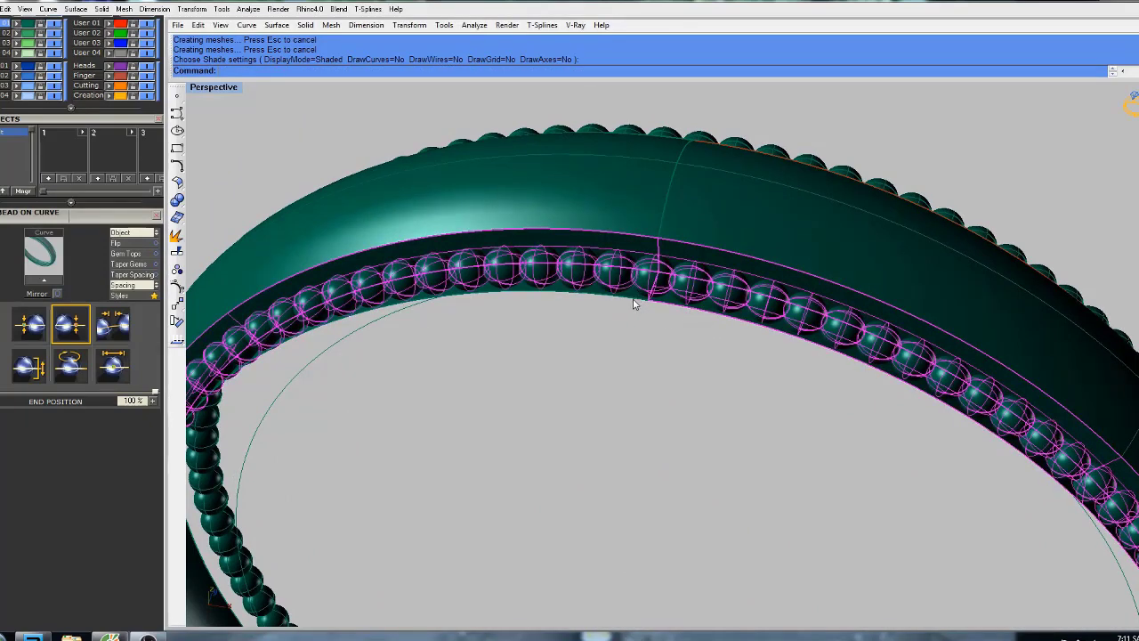
{"action": "left_click", "coordinate": [636, 301], "text": "ctrl"}
{"action": "left_click", "coordinate": [665, 305]}
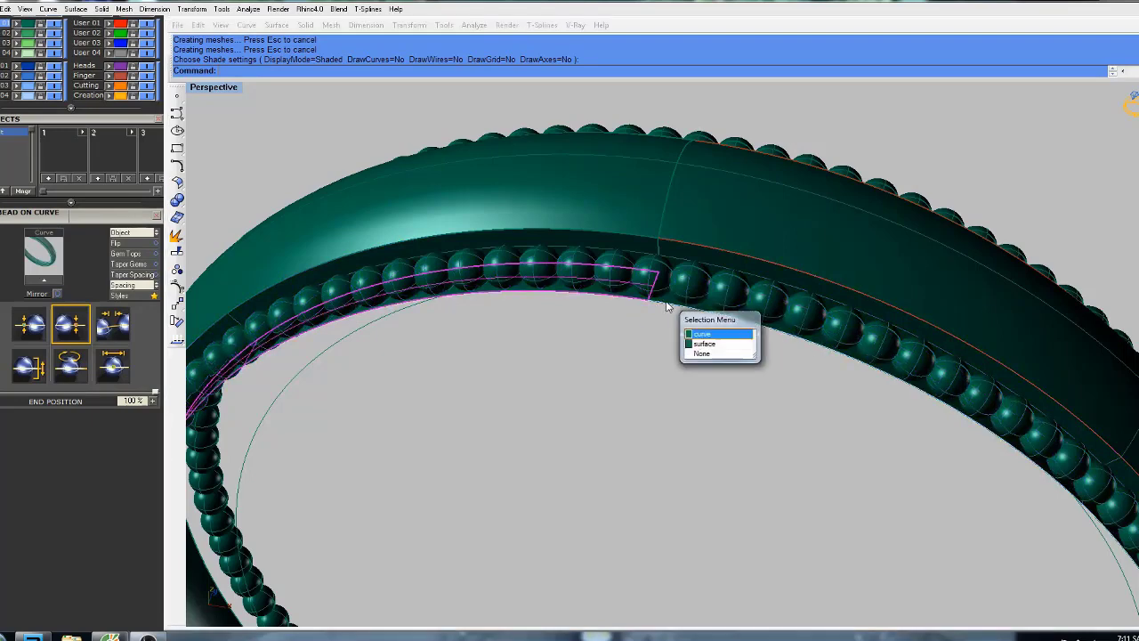
{"action": "left_click", "coordinate": [701, 343]}
{"action": "left_click", "coordinate": [670, 254], "text": "shift"}
{"action": "left_click", "coordinate": [642, 249], "text": "shift"}
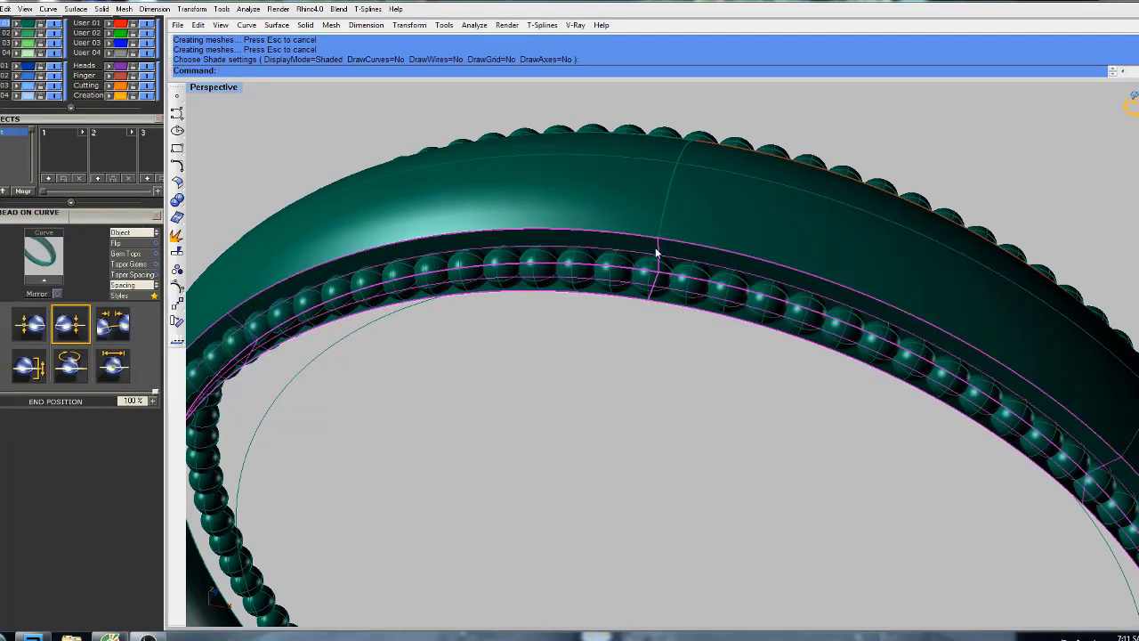
{"action": "scroll", "coordinate": [658, 253], "scroll_direction": "down", "scroll_amount": 8}
{"action": "right_click_drag", "start_coordinate": [840, 284], "coordinate": [427, 157]}
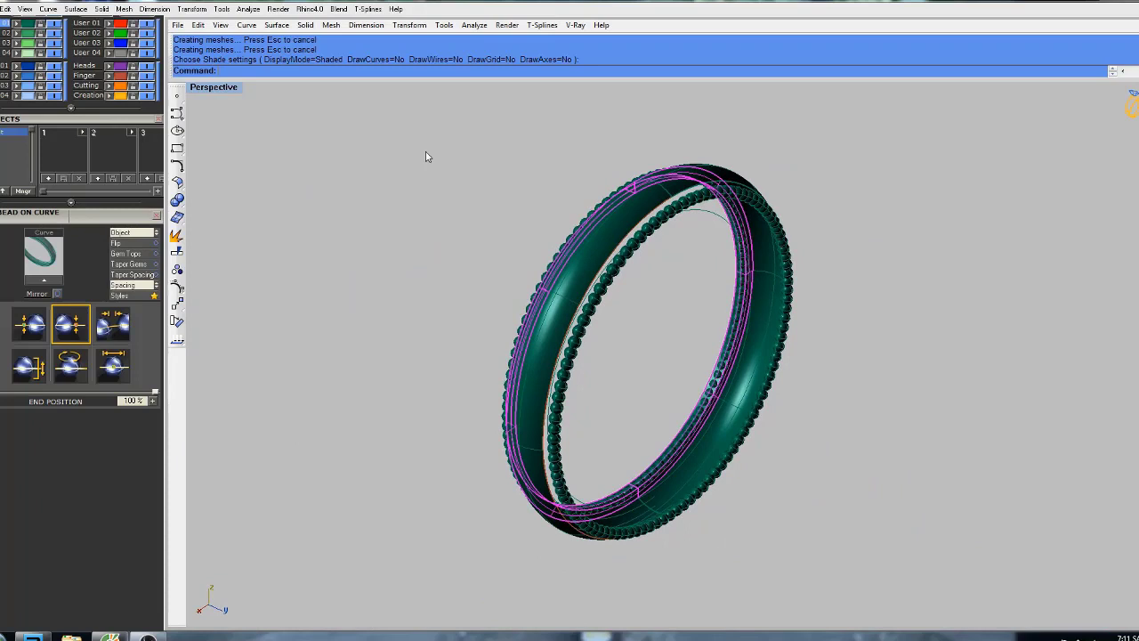
{"action": "double_click", "coordinate": [213, 87]}
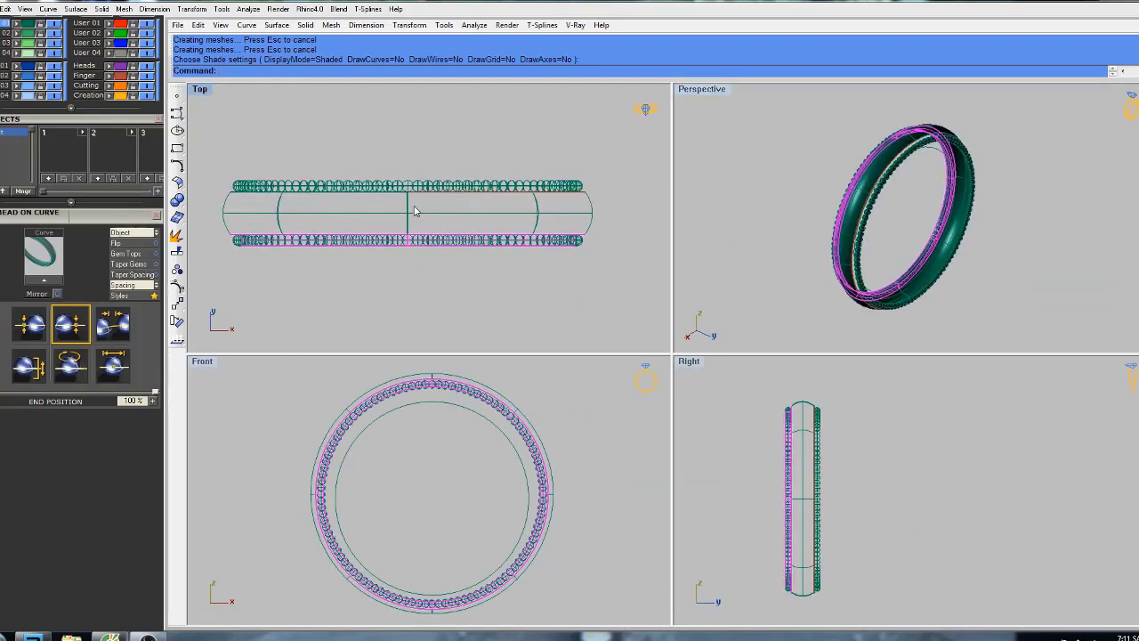
{"action": "type", "text": "mand: Mirror"}
{"action": "key", "text": "Return"}
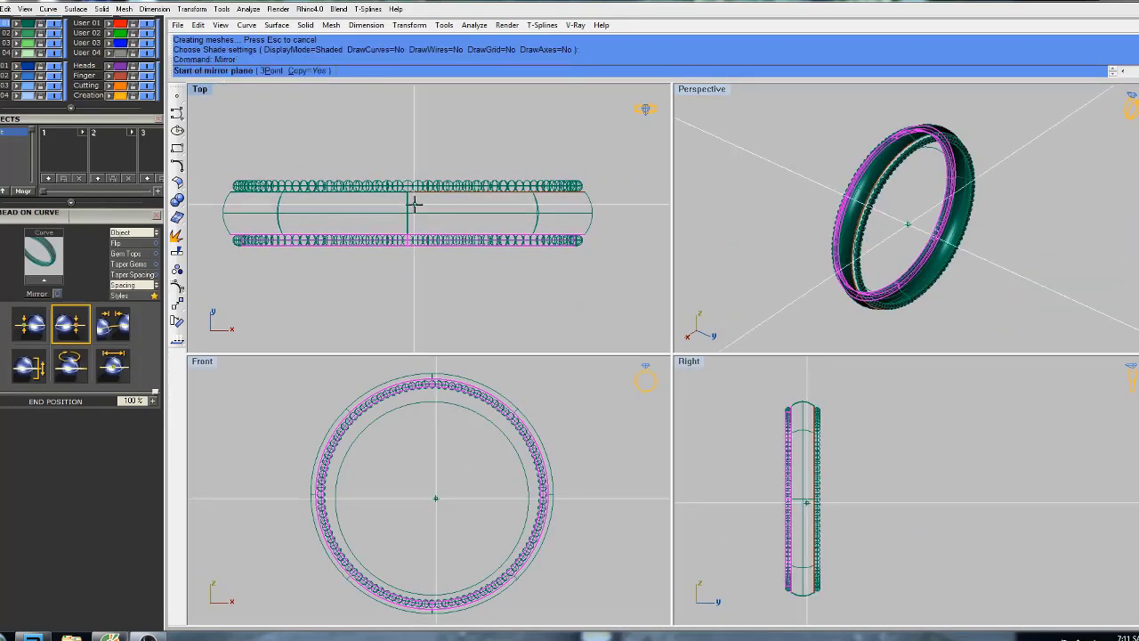
{"action": "left_click", "coordinate": [407, 214]}
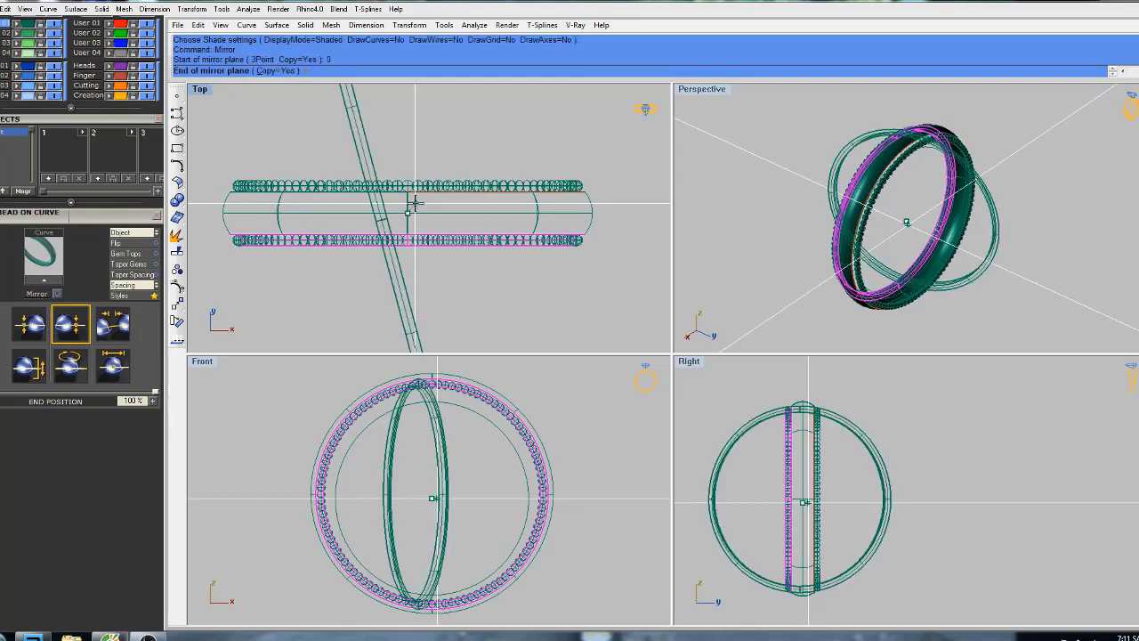
{"action": "left_click", "coordinate": [623, 213]}
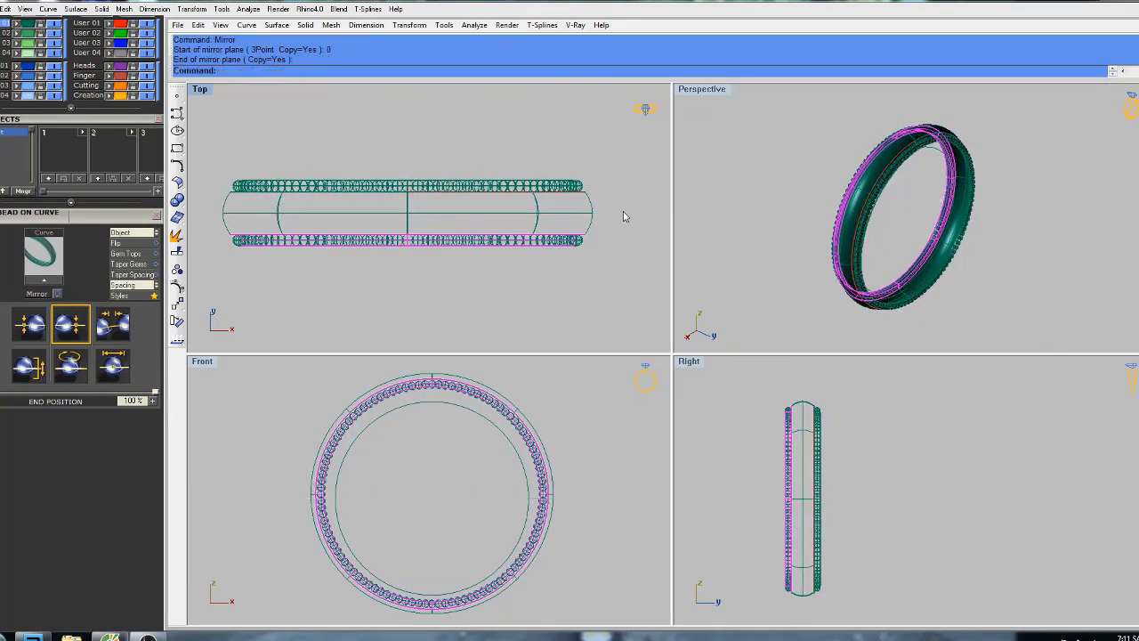
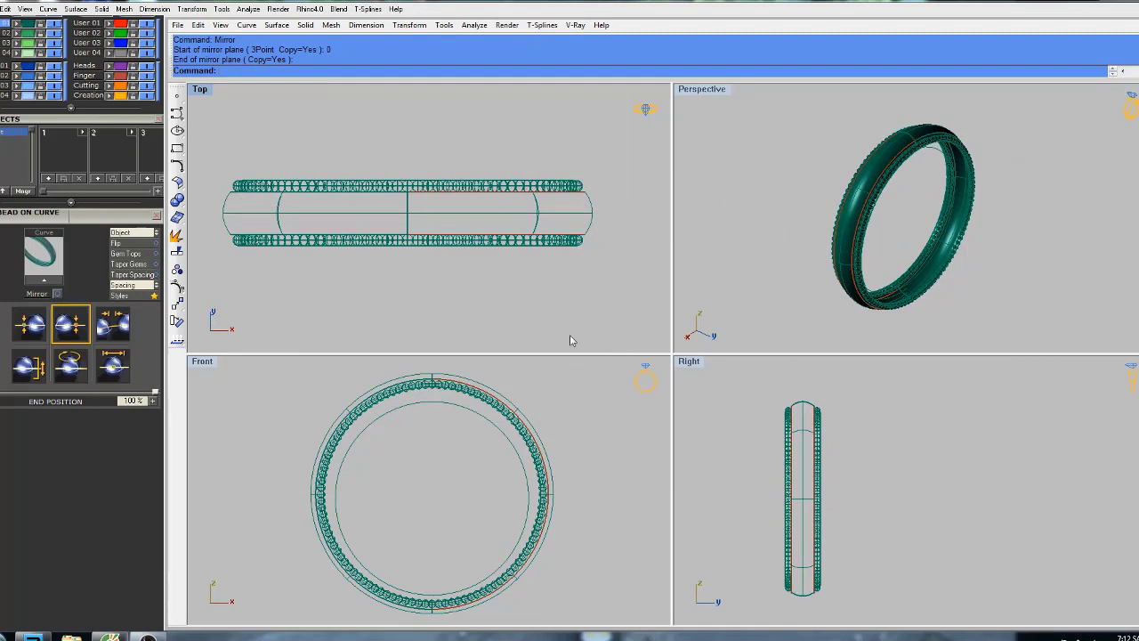
Extrude the inner finger circle to both sides into a capped cylinder extending beyond the band's width.
{"action": "left_click", "coordinate": [477, 420]}
{"action": "scroll", "coordinate": [480, 418], "scroll_direction": "down", "scroll_amount": 3}
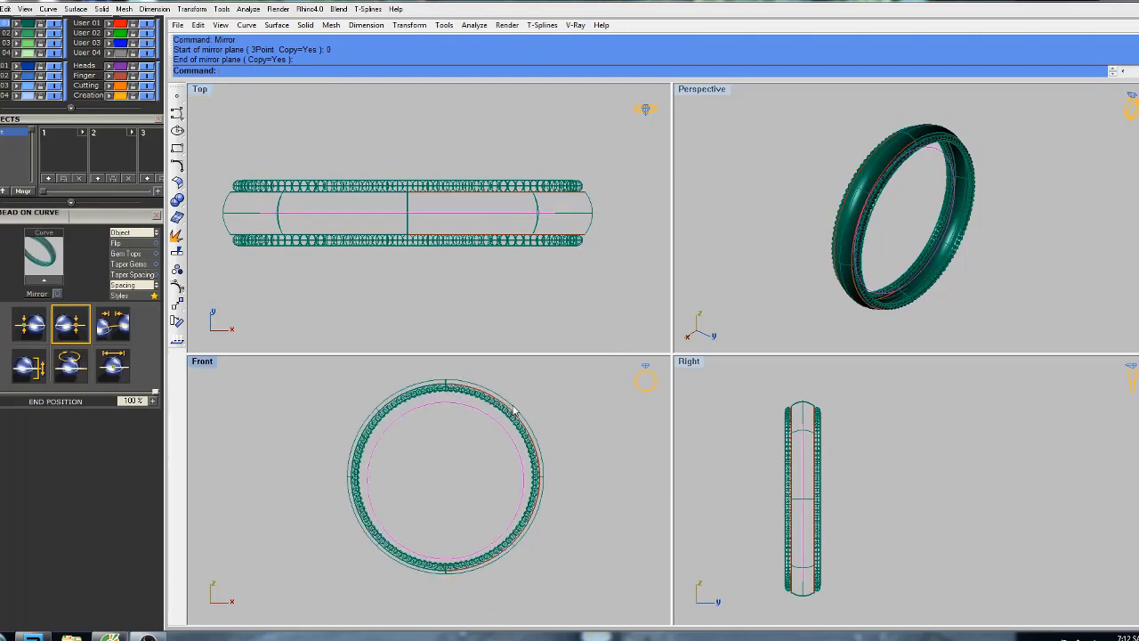
{"action": "right_click_drag", "start_coordinate": [508, 409], "coordinate": [539, 411]}
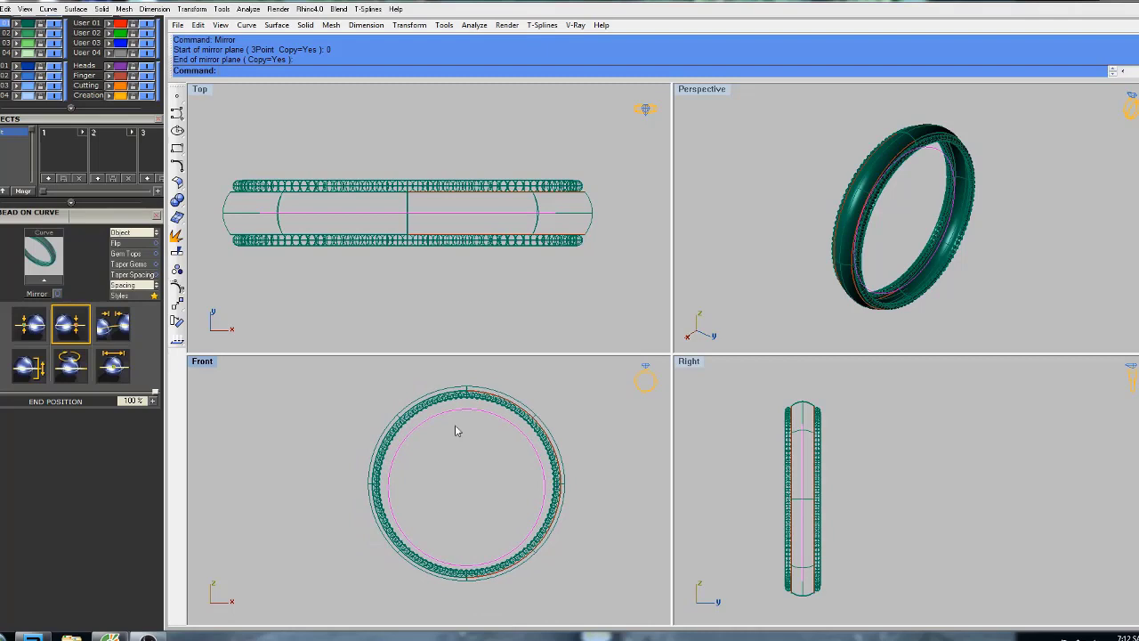
{"action": "right_click_drag", "start_coordinate": [413, 261], "coordinate": [438, 258]}
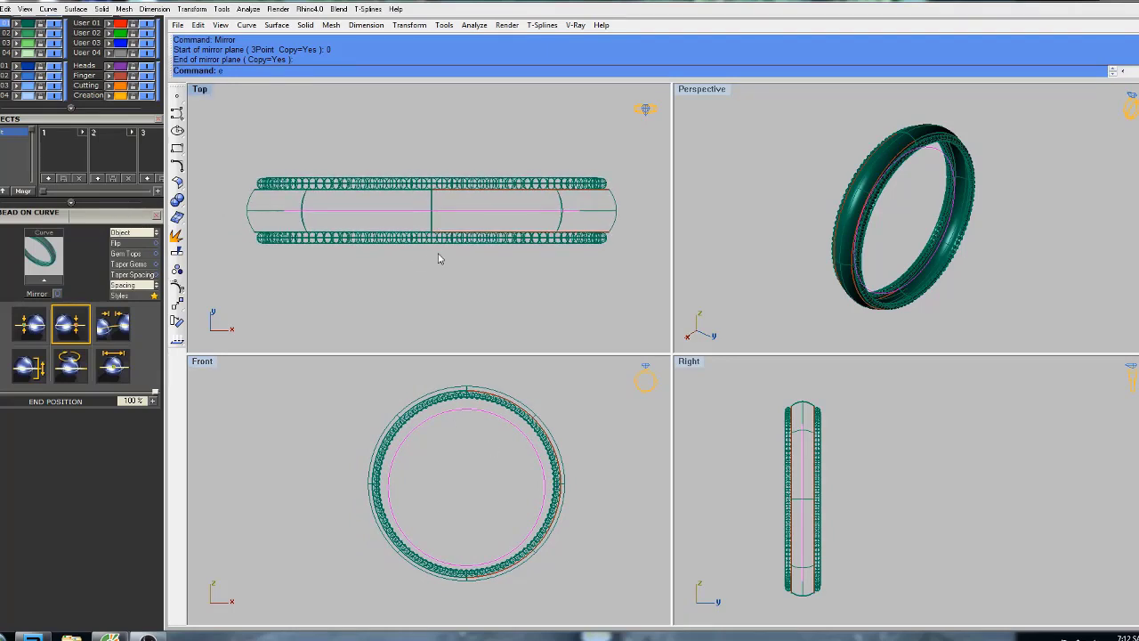
{"action": "type", "text": "tru"}
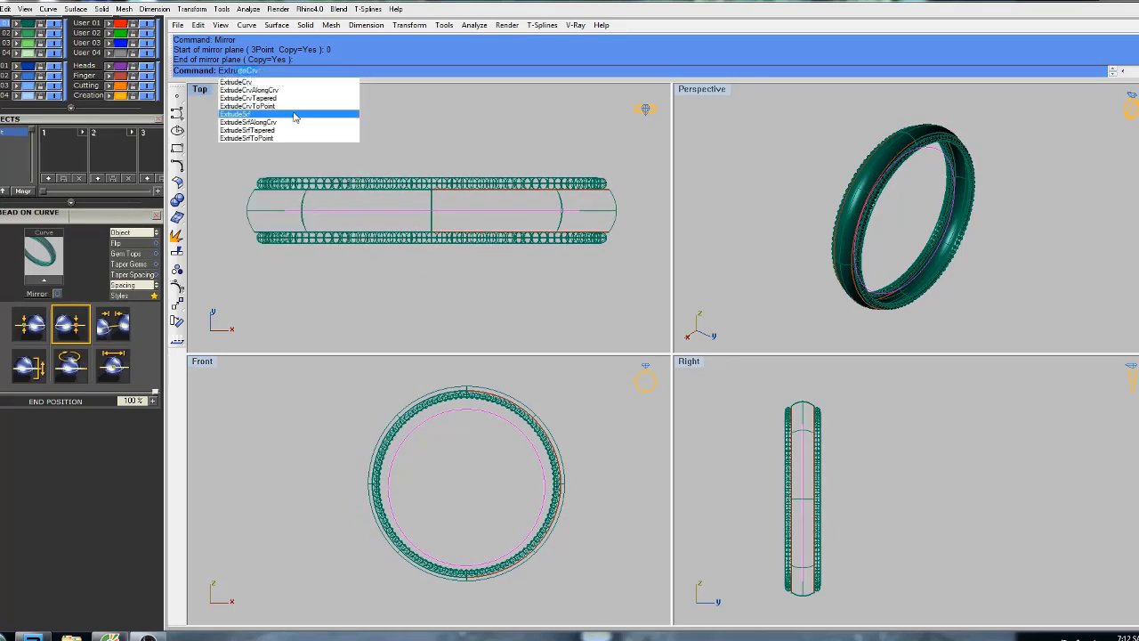
{"action": "left_click", "coordinate": [253, 85]}
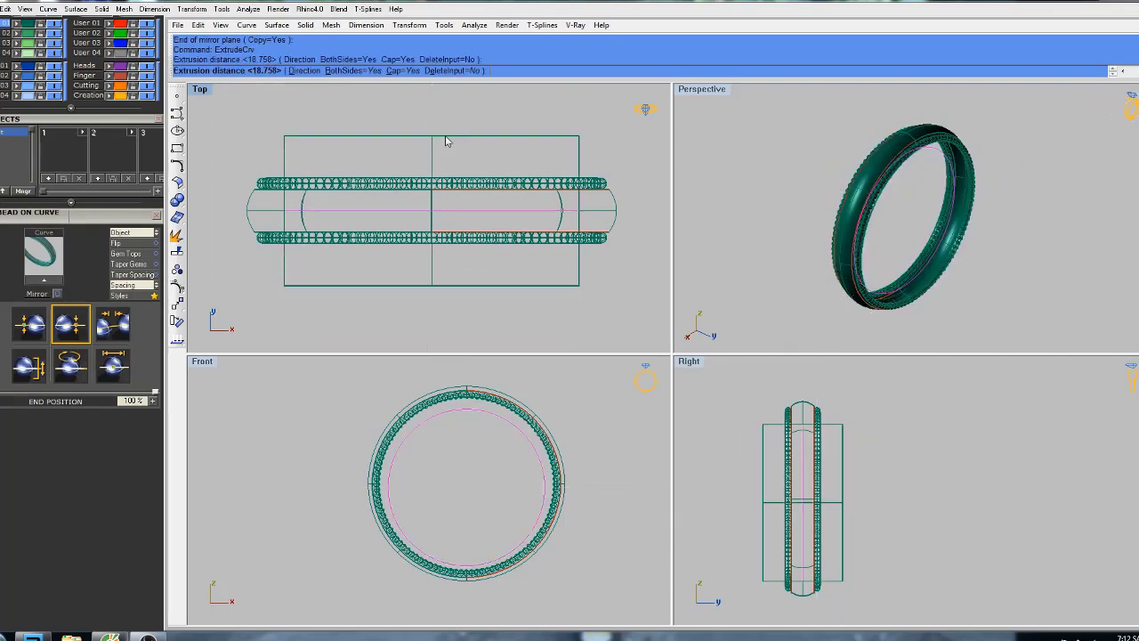
{"action": "left_click", "coordinate": [511, 117]}
Select all curves in the model and delete them.
{"action": "right_click_drag", "start_coordinate": [827, 287], "coordinate": [896, 238]}
{"action": "type", "text": "l"}
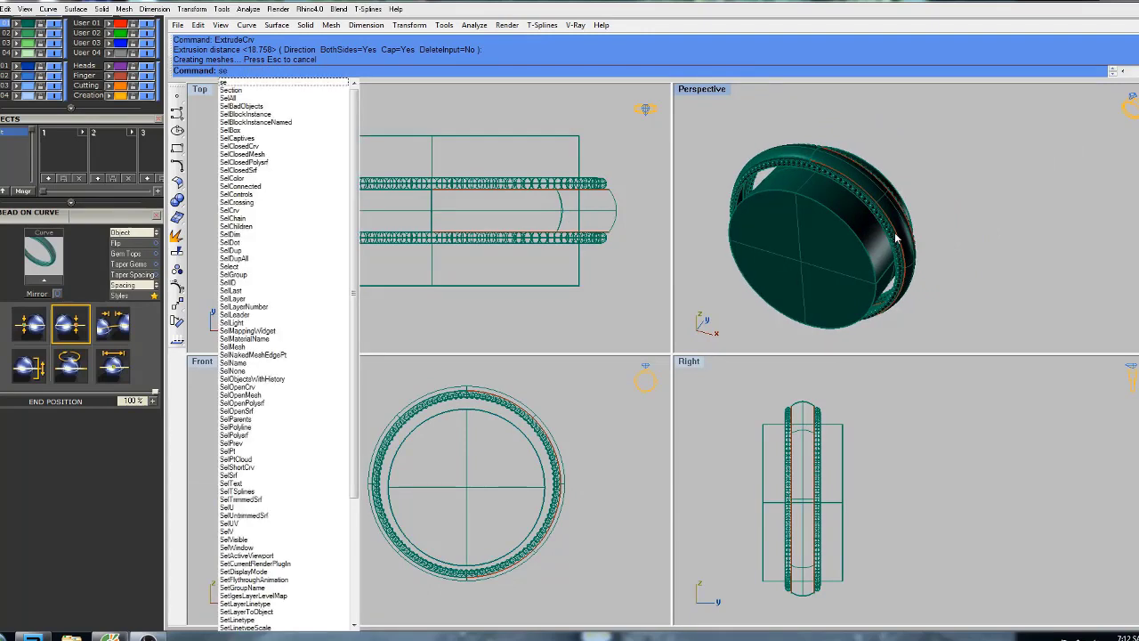
{"action": "type", "text": "c"}
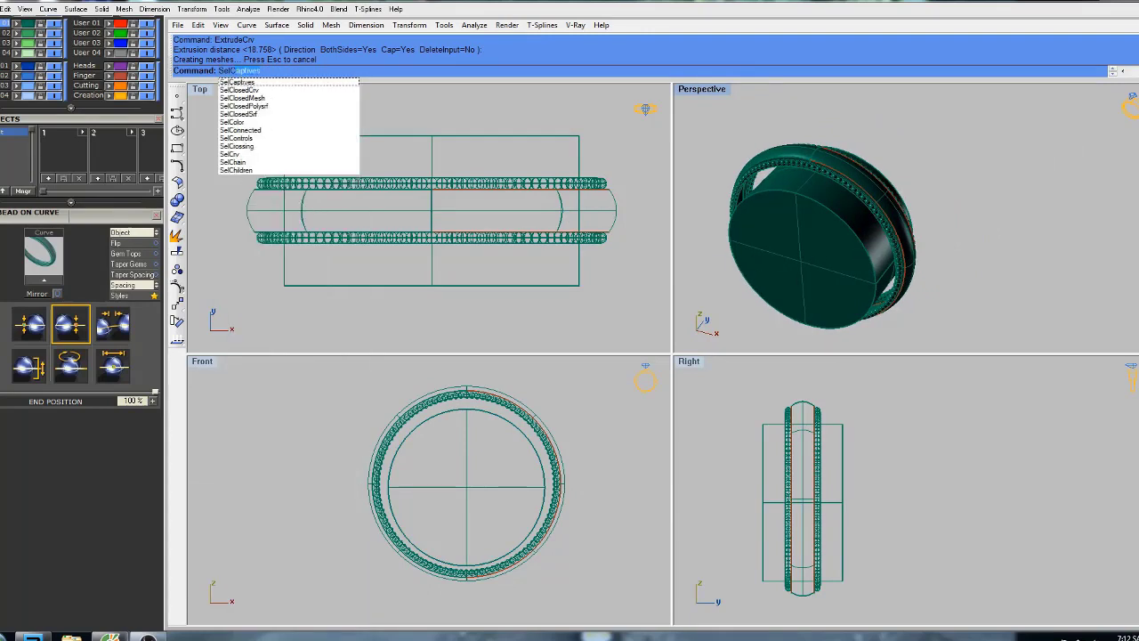
{"action": "left_click", "coordinate": [247, 156]}
{"action": "right_click_drag", "start_coordinate": [898, 210], "coordinate": [878, 258]}
{"action": "type", "text": "d"}
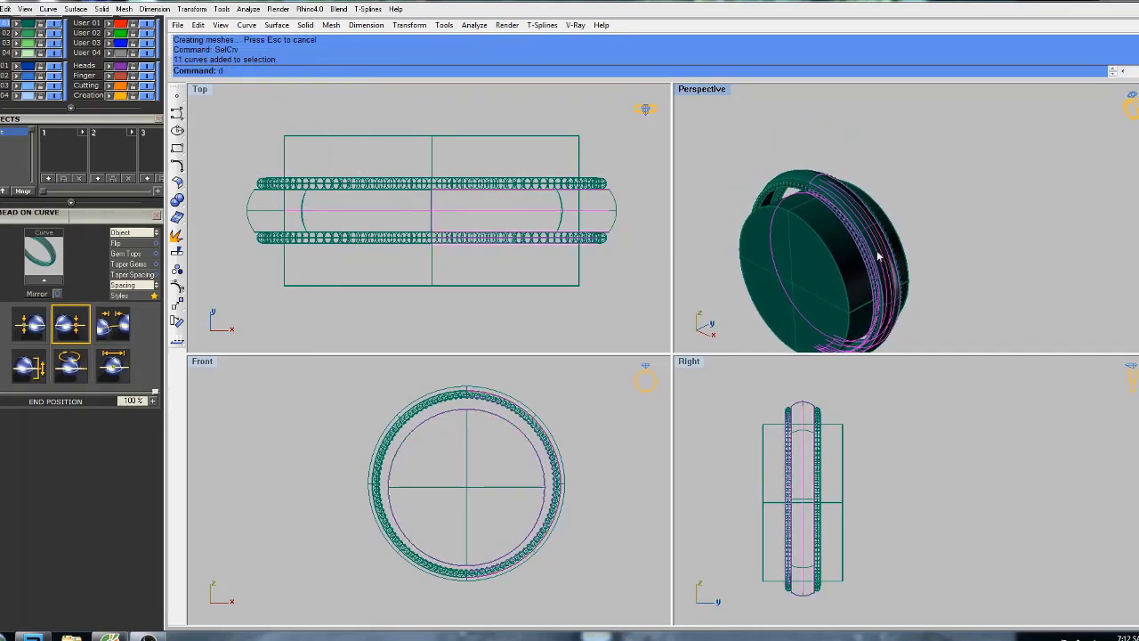
{"action": "type", "text": "el"}
{"action": "key", "text": "Return"}
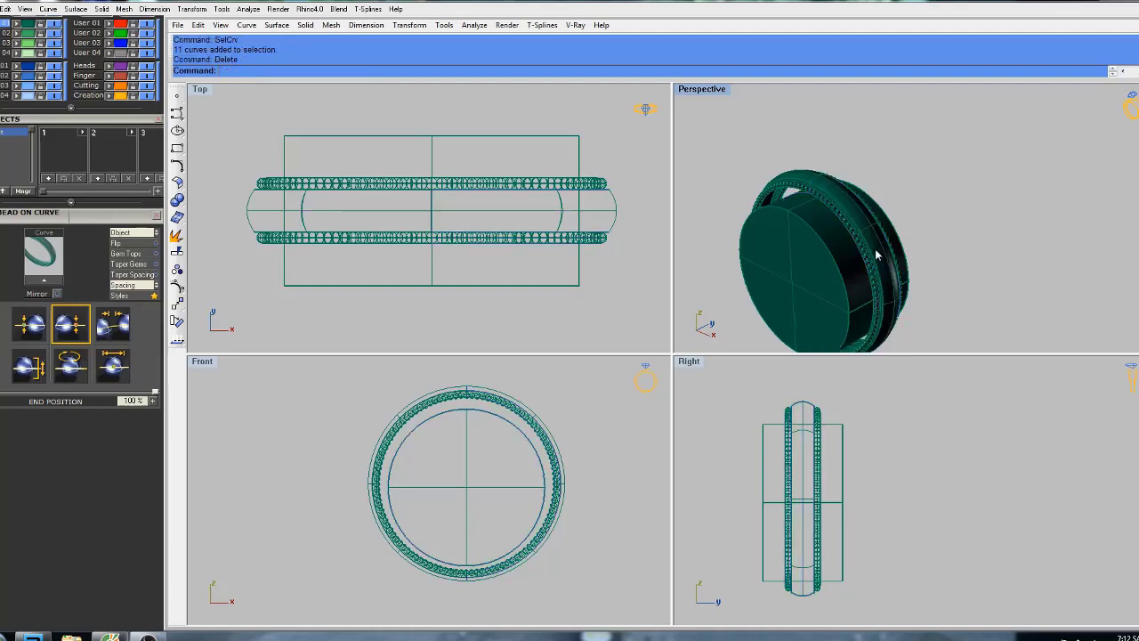
Join the band's outer surface with the side-wall and bead-seat surfaces on both sides, leaving out the beads and the finger cylinder.
{"action": "right_click_drag", "start_coordinate": [877, 256], "coordinate": [861, 238]}
{"action": "scroll", "coordinate": [861, 238], "scroll_direction": "up", "scroll_amount": 5}
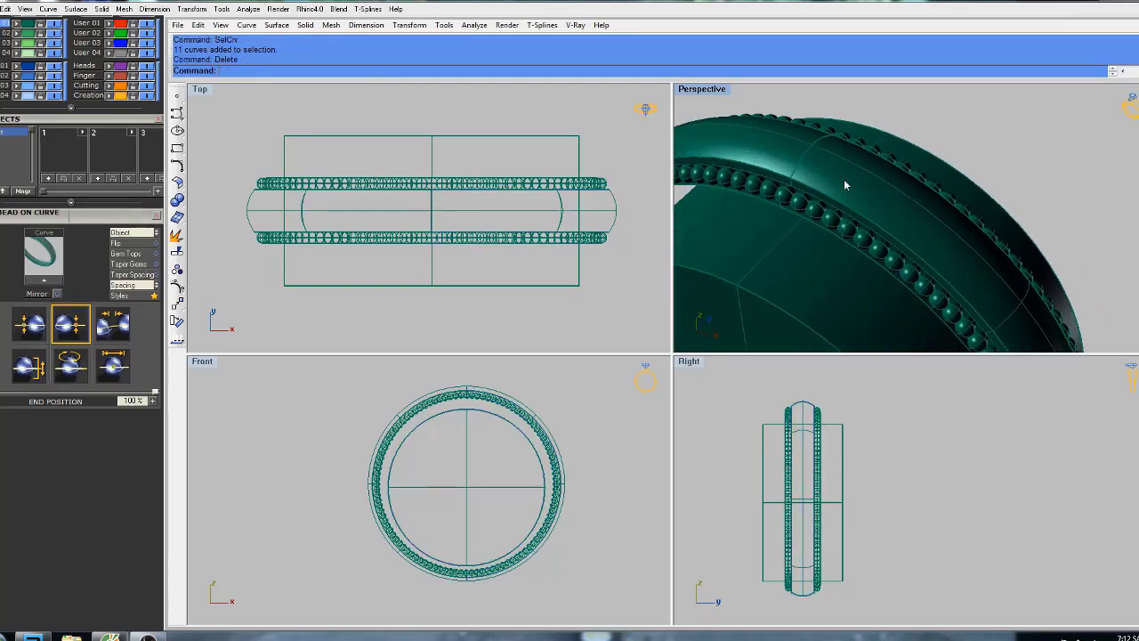
{"action": "double_click", "coordinate": [703, 89]}
{"action": "right_click_drag", "start_coordinate": [648, 237], "coordinate": [727, 176]}
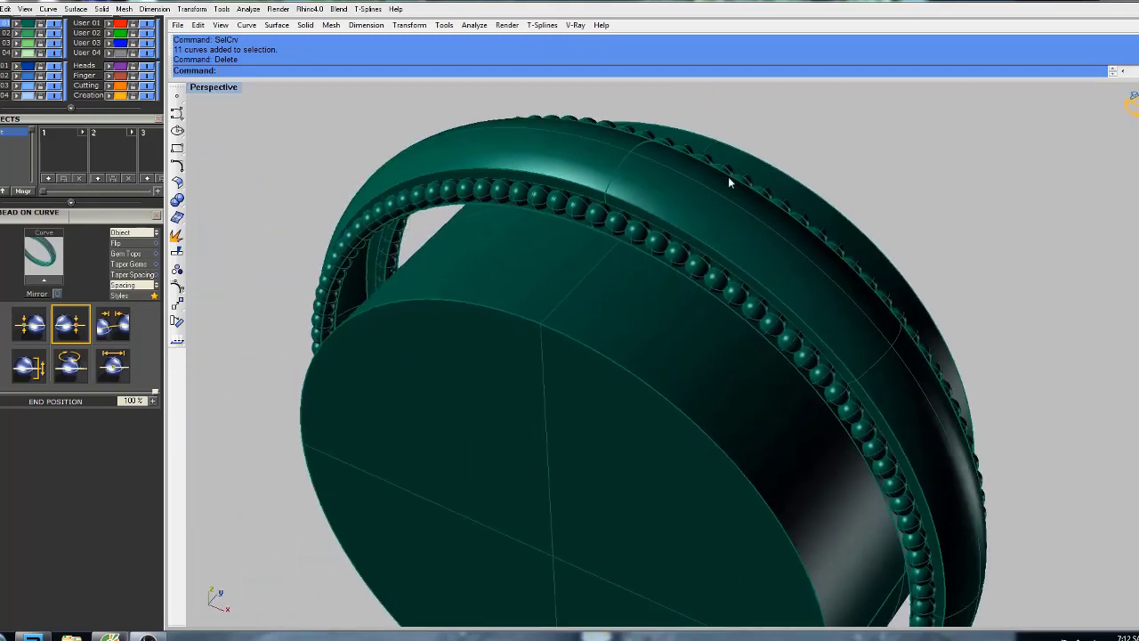
{"action": "left_click", "coordinate": [646, 181]}
{"action": "left_click", "coordinate": [602, 158], "text": "shift"}
{"action": "scroll", "coordinate": [614, 206], "scroll_direction": "up", "scroll_amount": 4}
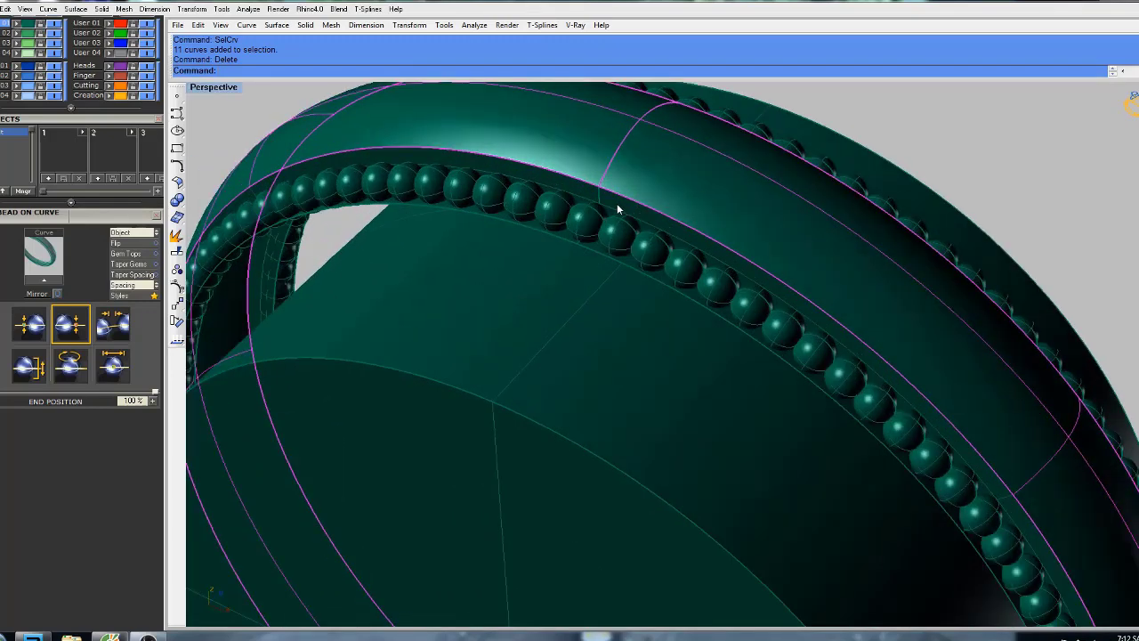
{"action": "left_click", "coordinate": [614, 207], "text": "shift"}
{"action": "left_click", "coordinate": [585, 194], "text": "shift"}
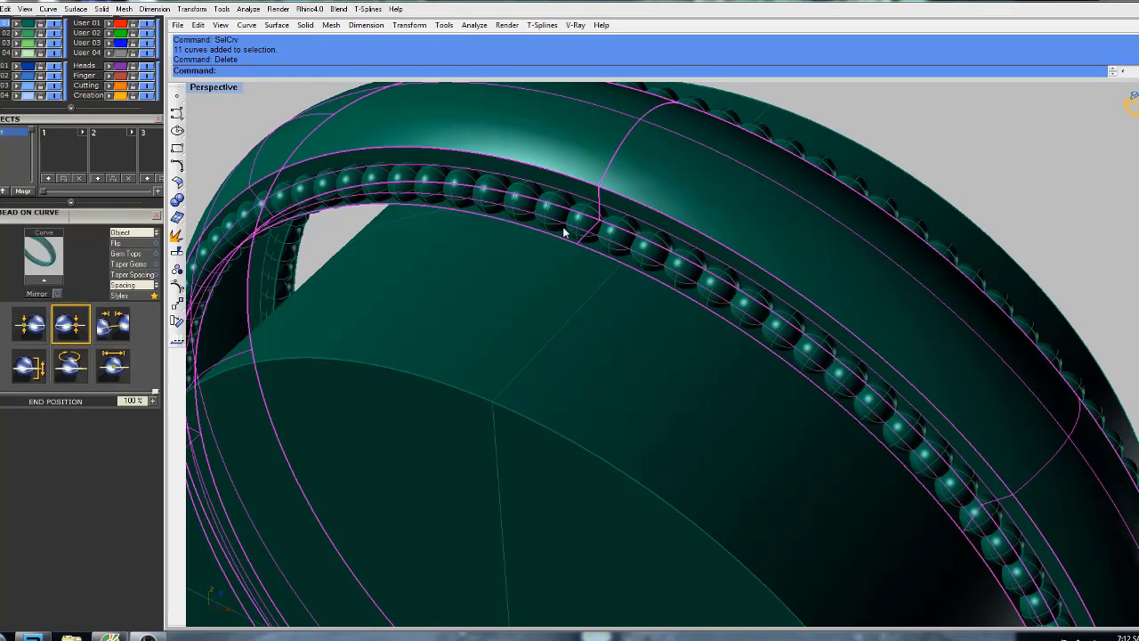
{"action": "right_click_drag", "start_coordinate": [563, 232], "coordinate": [614, 253]}
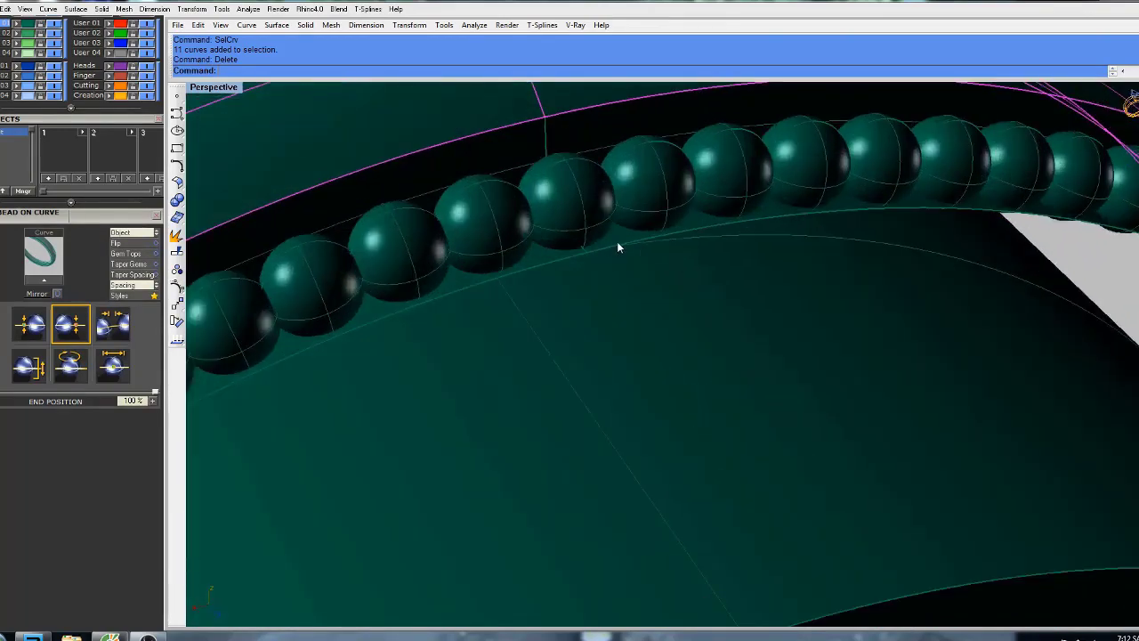
{"action": "left_click", "coordinate": [618, 243], "text": "shift"}
{"action": "left_click", "coordinate": [561, 259], "text": "shift"}
{"action": "scroll", "coordinate": [663, 266], "scroll_direction": "down", "scroll_amount": 7}
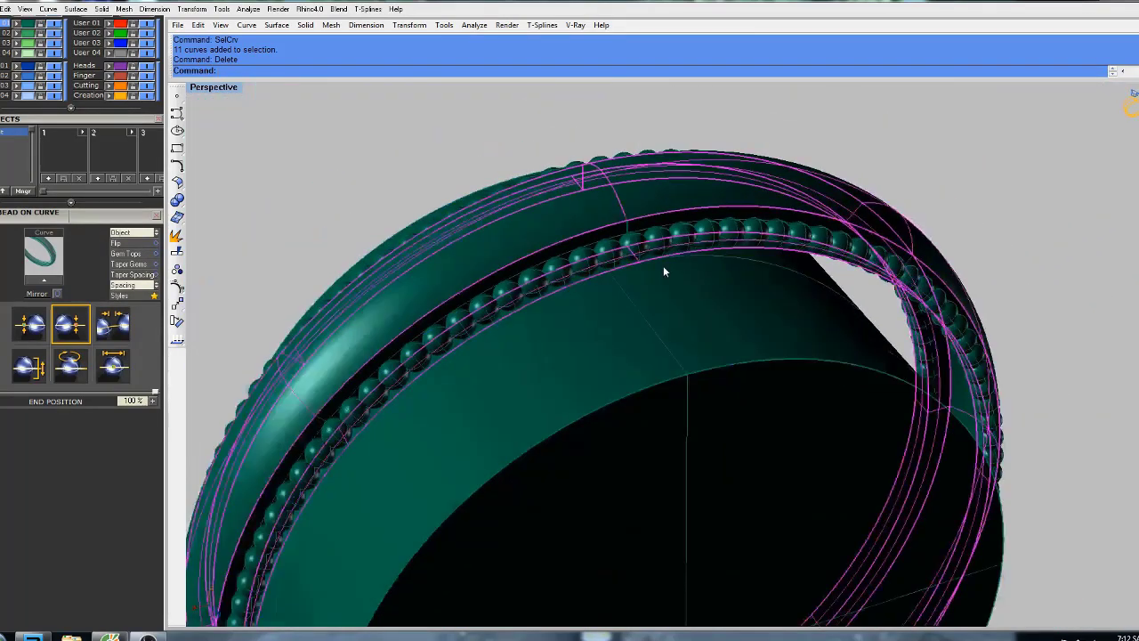
{"action": "scroll", "coordinate": [647, 237], "scroll_direction": "up", "scroll_amount": 7}
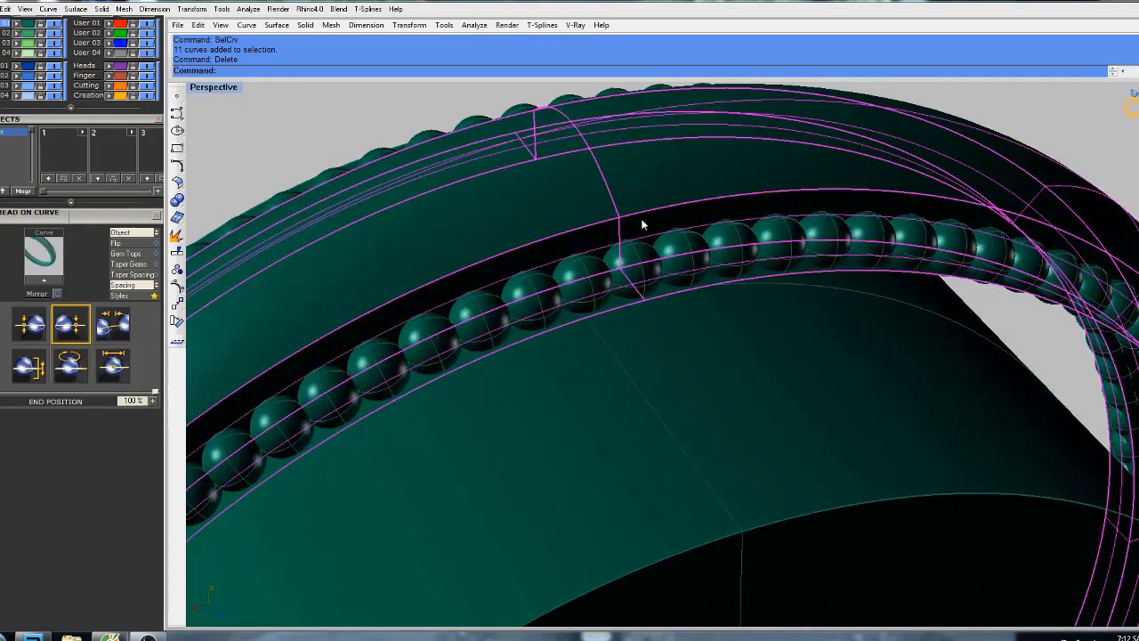
{"action": "scroll", "coordinate": [640, 224], "scroll_direction": "down", "scroll_amount": 6}
{"action": "right_click_drag", "start_coordinate": [689, 386], "coordinate": [661, 359], "text": "shift"}
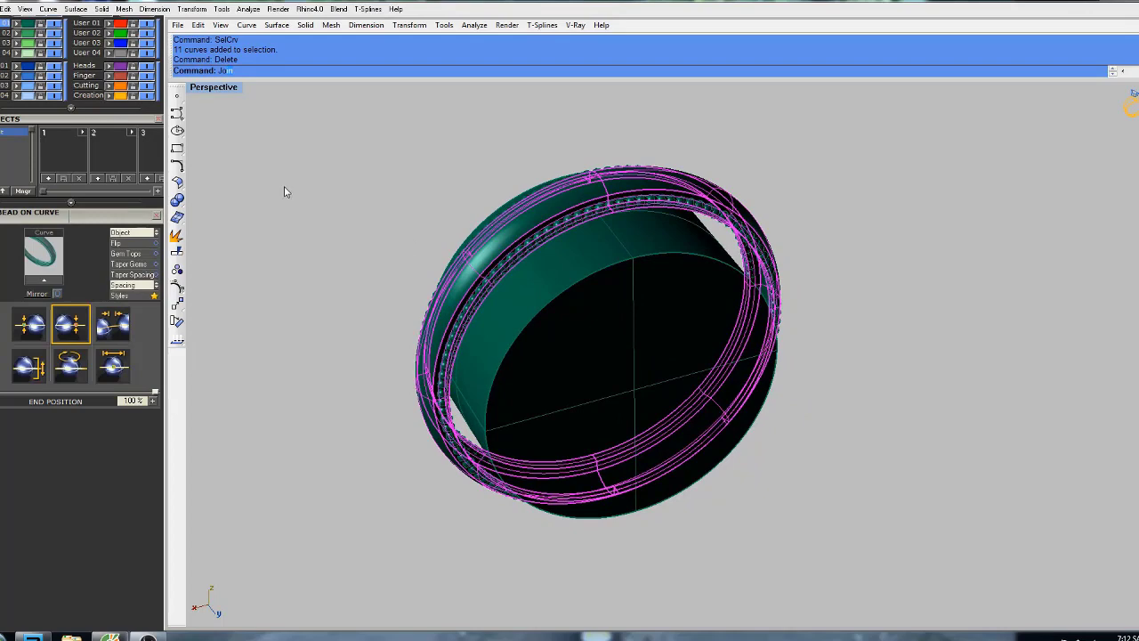
{"action": "type", "text": "in"}
{"action": "key", "text": "Return"}
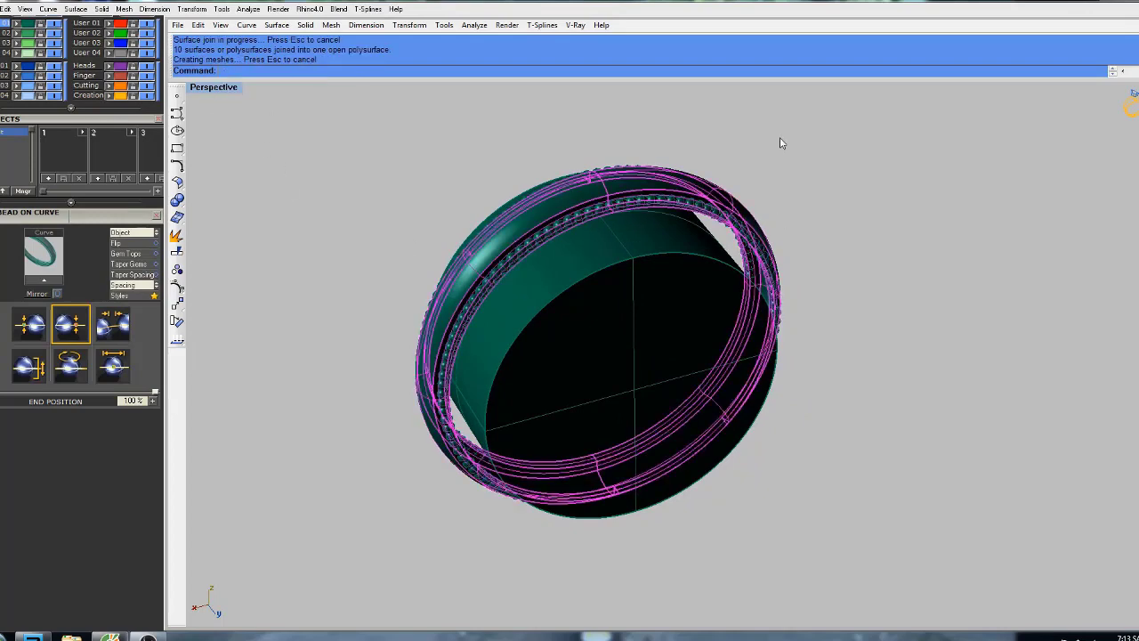
Cap the joined band polysurface with the Cap command to make it a closed solid.
{"action": "right_click_drag", "start_coordinate": [780, 141], "coordinate": [772, 225]}
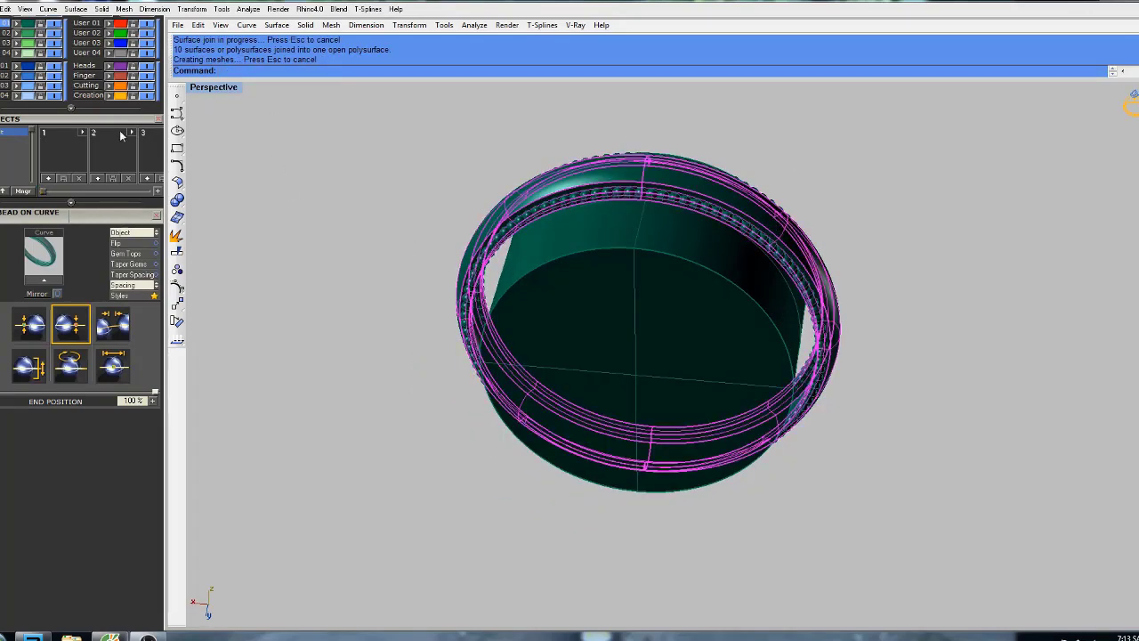
{"action": "right_click_drag", "start_coordinate": [407, 127], "coordinate": [712, 304]}
{"action": "right_click_drag", "start_coordinate": [792, 427], "coordinate": [685, 233]}
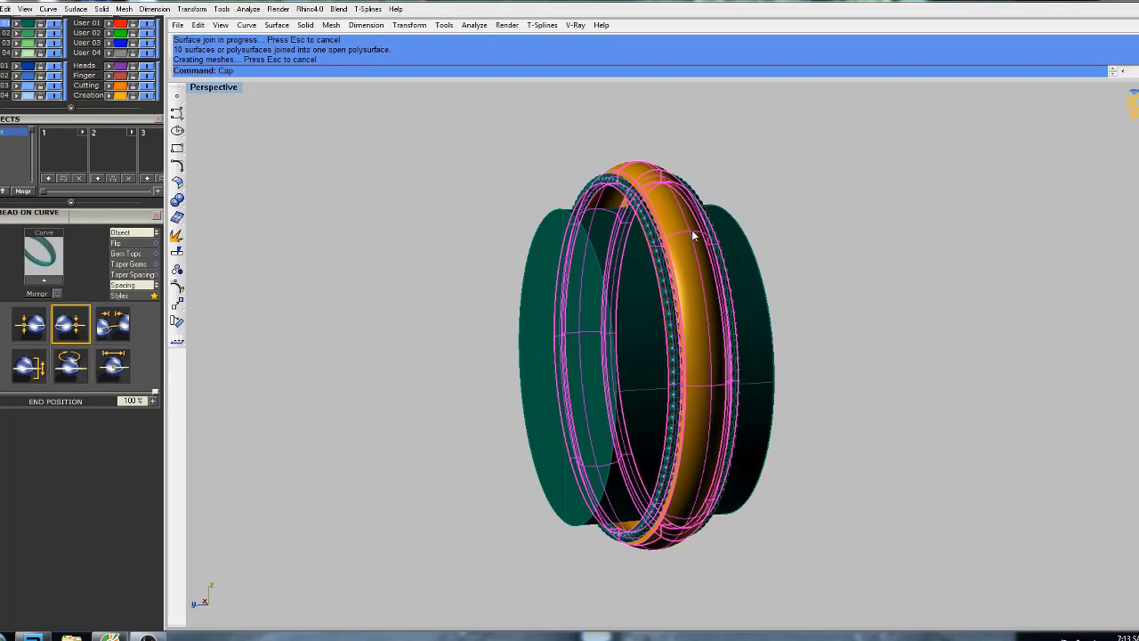
{"action": "key", "text": "Return"}
{"action": "right_click_drag", "start_coordinate": [696, 241], "coordinate": [707, 311]}
{"action": "scroll", "coordinate": [758, 279], "scroll_direction": "up", "scroll_amount": 2}
{"action": "right_click_drag", "start_coordinate": [713, 265], "coordinate": [659, 267]}
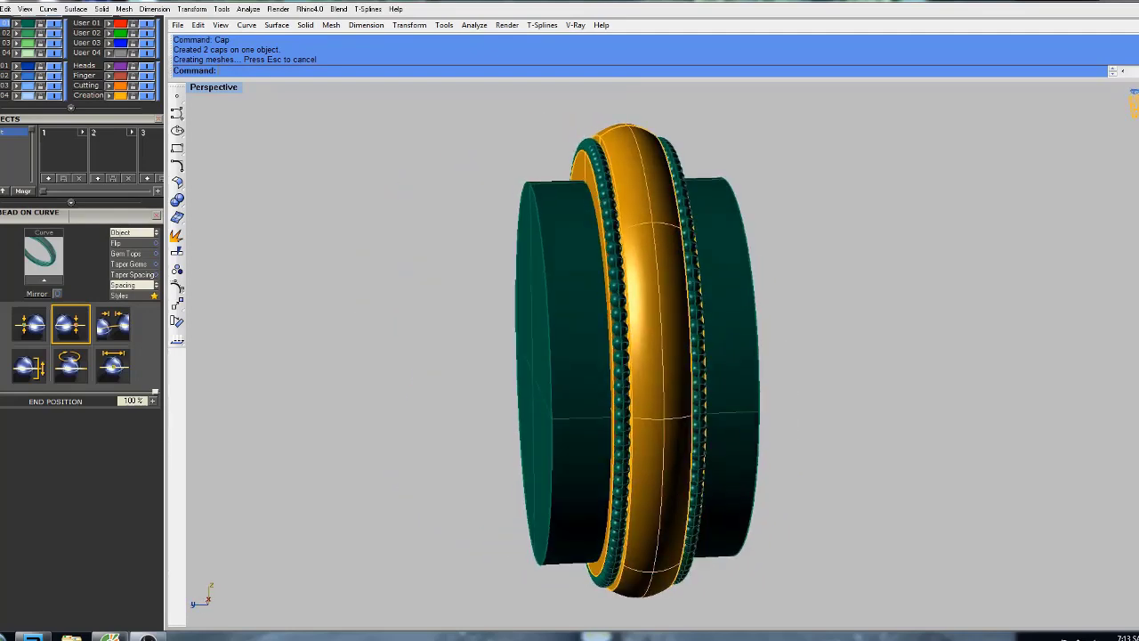
Subtract the finger cylinder from the capped band with BooleanDifference, deleting the input objects.
{"action": "left_click", "coordinate": [623, 157]}
{"action": "right_click_drag", "start_coordinate": [617, 160], "coordinate": [673, 223]}
{"action": "type", "text": "boo"}
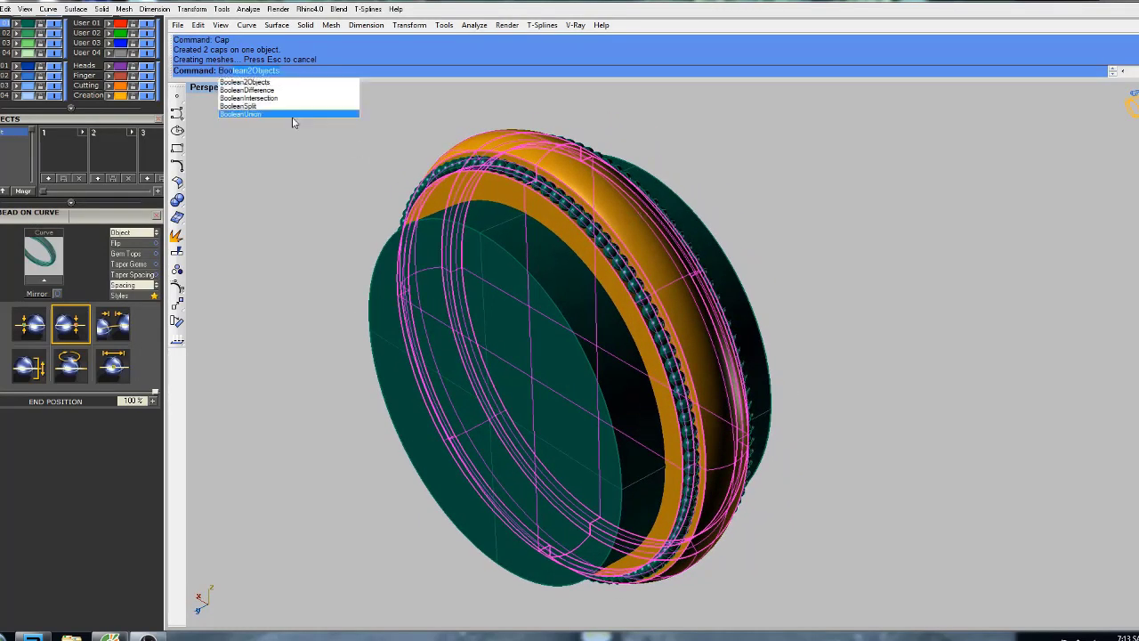
{"action": "left_click", "coordinate": [276, 92]}
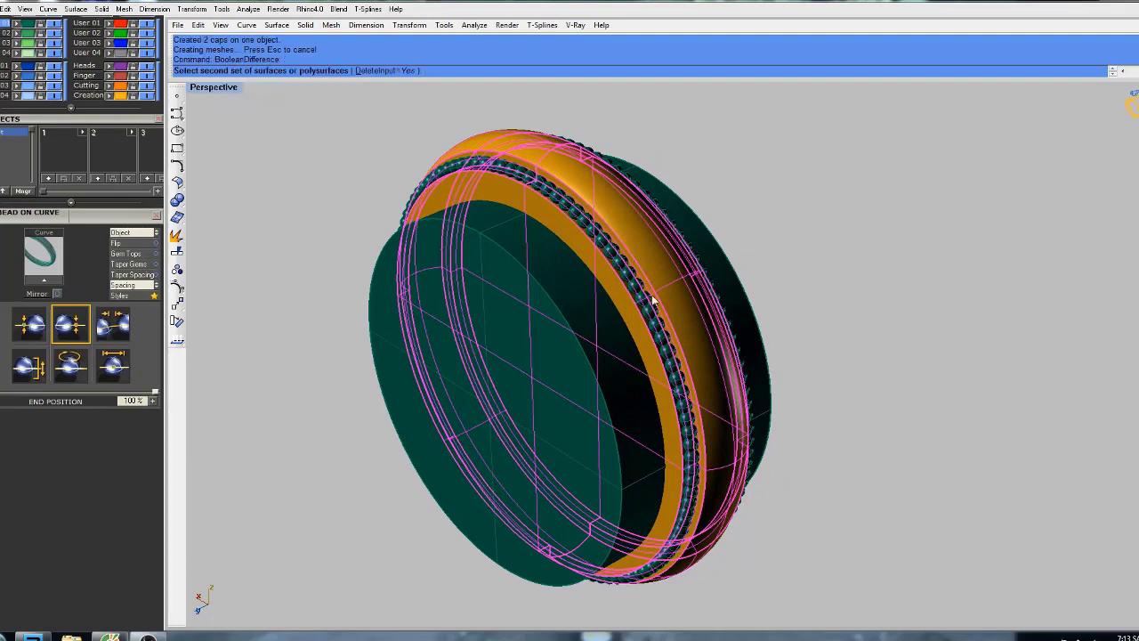
{"action": "left_click", "coordinate": [738, 287]}
{"action": "right_click", "coordinate": [746, 150]}
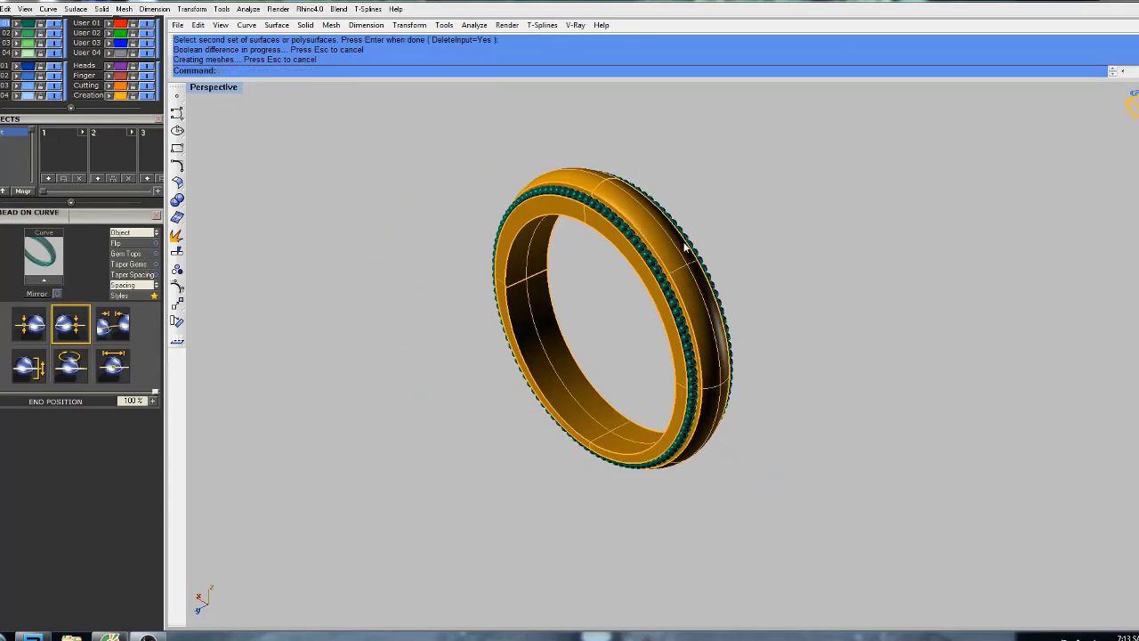
Shade the model in all four viewports and examine the ring and both bead rows from several angles.
{"action": "scroll", "coordinate": [685, 248], "scroll_direction": "down", "scroll_amount": 2}
{"action": "right_click_drag", "start_coordinate": [674, 214], "coordinate": [628, 267], "text": "shift"}
{"action": "type", "text": "s"}
{"action": "key", "text": "Return"}
{"action": "right_click_drag", "start_coordinate": [718, 298], "coordinate": [778, 262], "text": "shift"}
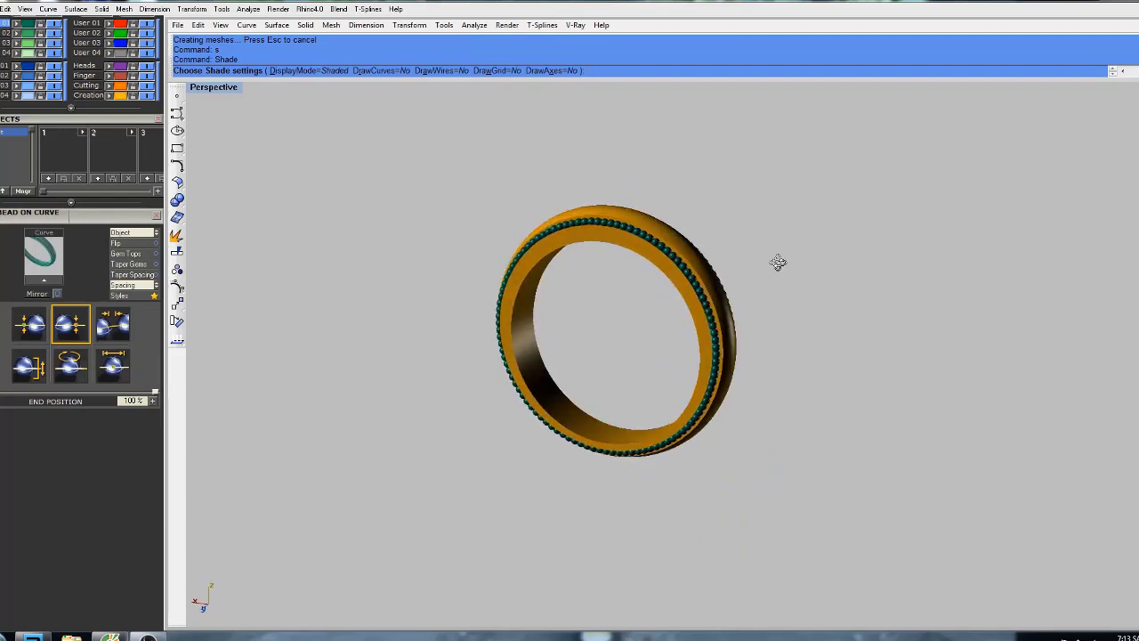
{"action": "double_click", "coordinate": [221, 91]}
{"action": "right_click_drag", "start_coordinate": [491, 239], "coordinate": [515, 231]}
{"action": "right_click_drag", "start_coordinate": [525, 430], "coordinate": [535, 442]}
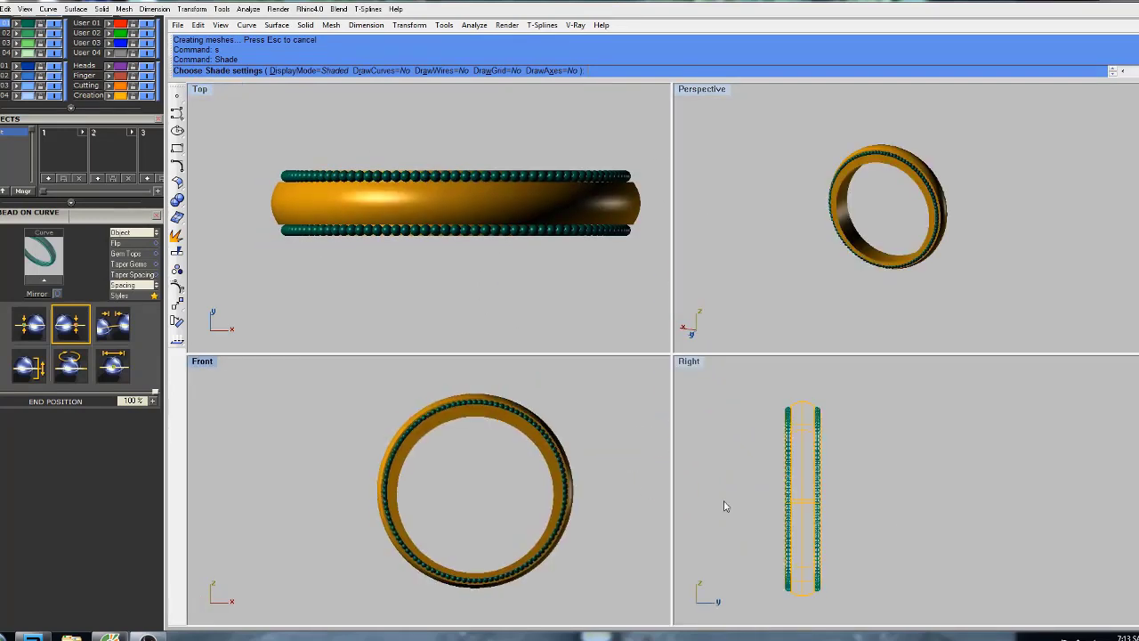
{"action": "left_click", "coordinate": [725, 505]}
{"action": "left_click", "coordinate": [948, 208]}
{"action": "mouse_move", "coordinate": [948, 208]}
{"action": "right_mouse_down"}
{"action": "mouse_move", "coordinate": [916, 191]}
{"action": "mouse_move", "coordinate": [895, 255]}
{"action": "mouse_move", "coordinate": [887, 142]}
{"action": "mouse_move", "coordinate": [870, 138]}
{"action": "mouse_move", "coordinate": [912, 258]}
{"action": "right_mouse_up"}
{"action": "left_click", "coordinate": [414, 174]}
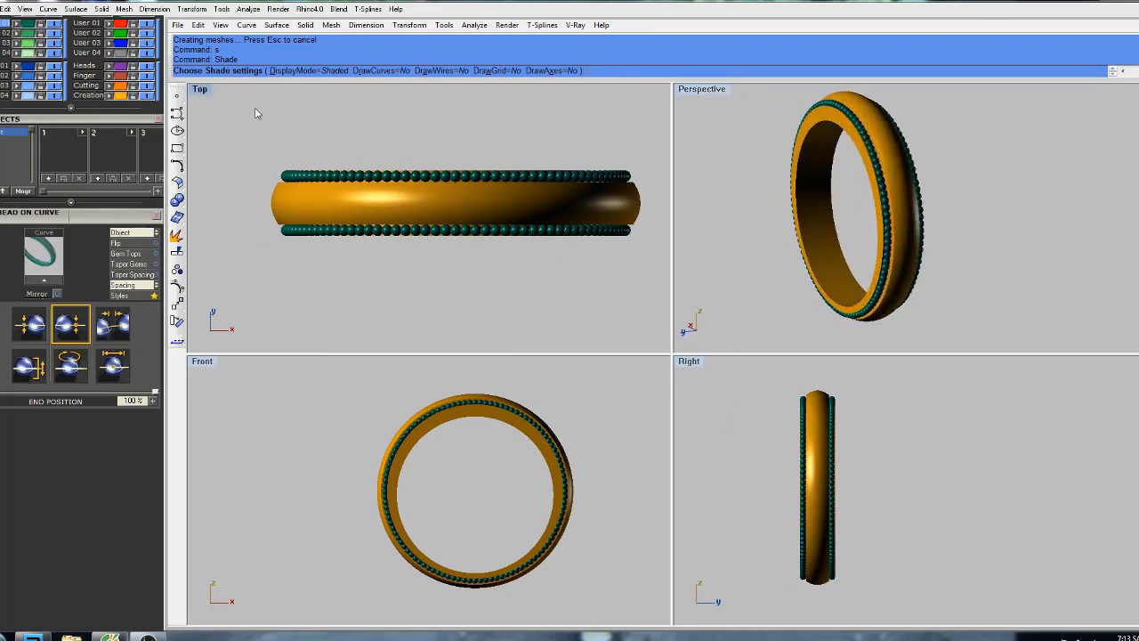
{"action": "key", "text": "Escape"}
Place an aligned dimension in the Top view across the band between the two bead rows, beside the ring.
{"action": "double_click", "coordinate": [208, 93]}
{"action": "right_click_drag", "start_coordinate": [769, 290], "coordinate": [647, 269]}
{"action": "scroll", "coordinate": [109, 126], "scroll_direction": "up", "scroll_amount": 3}
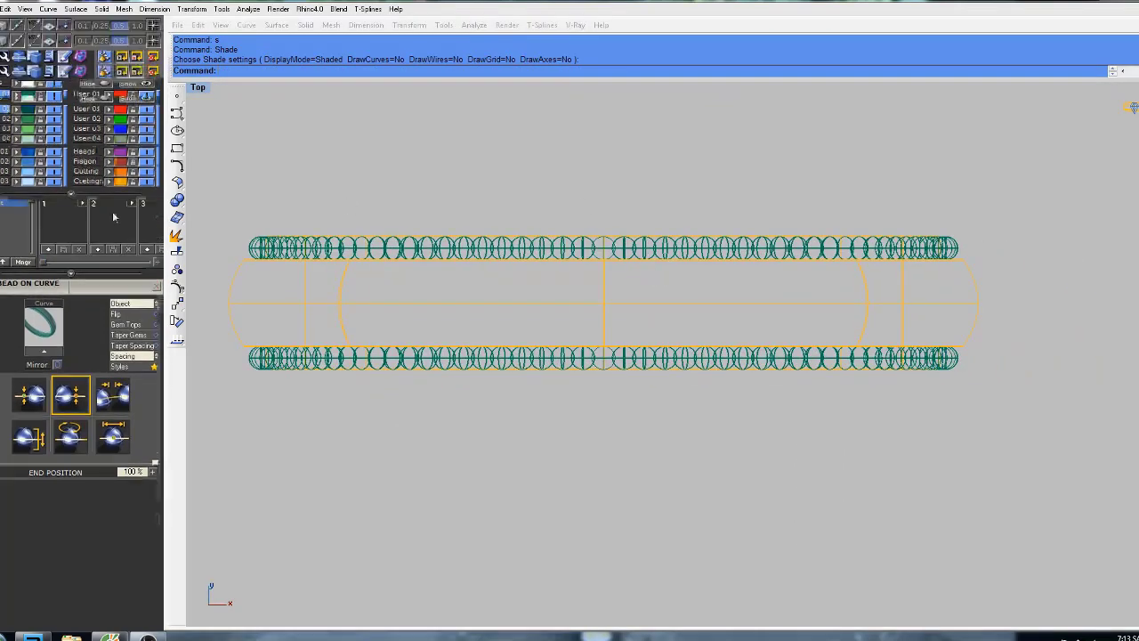
{"action": "scroll", "coordinate": [119, 40], "scroll_direction": "up", "scroll_amount": 3}
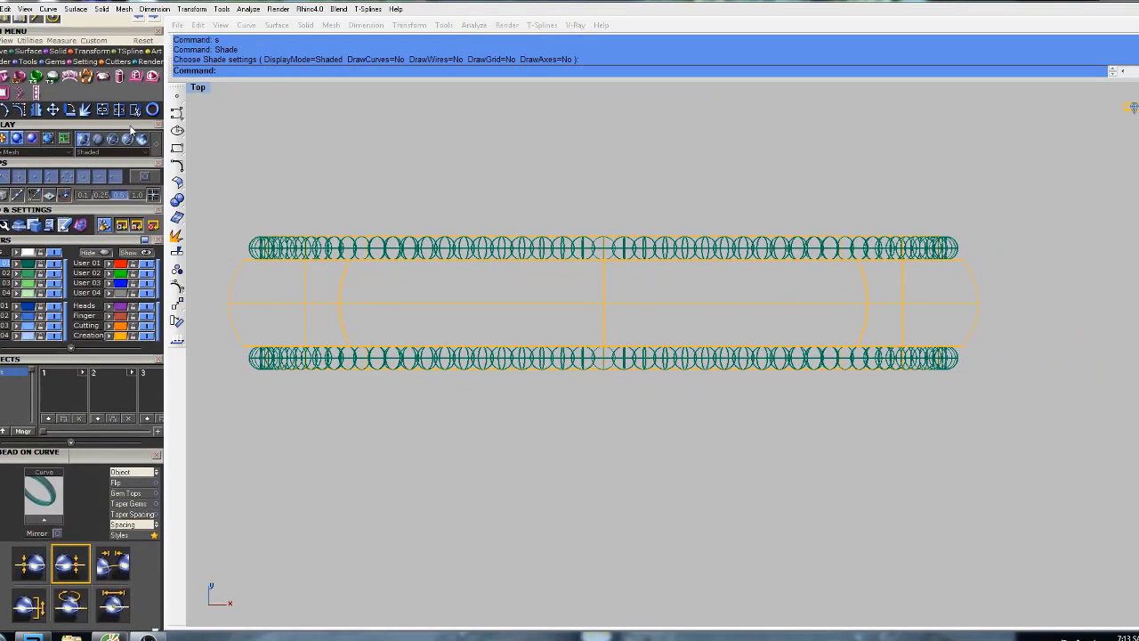
{"action": "left_click", "coordinate": [94, 45]}
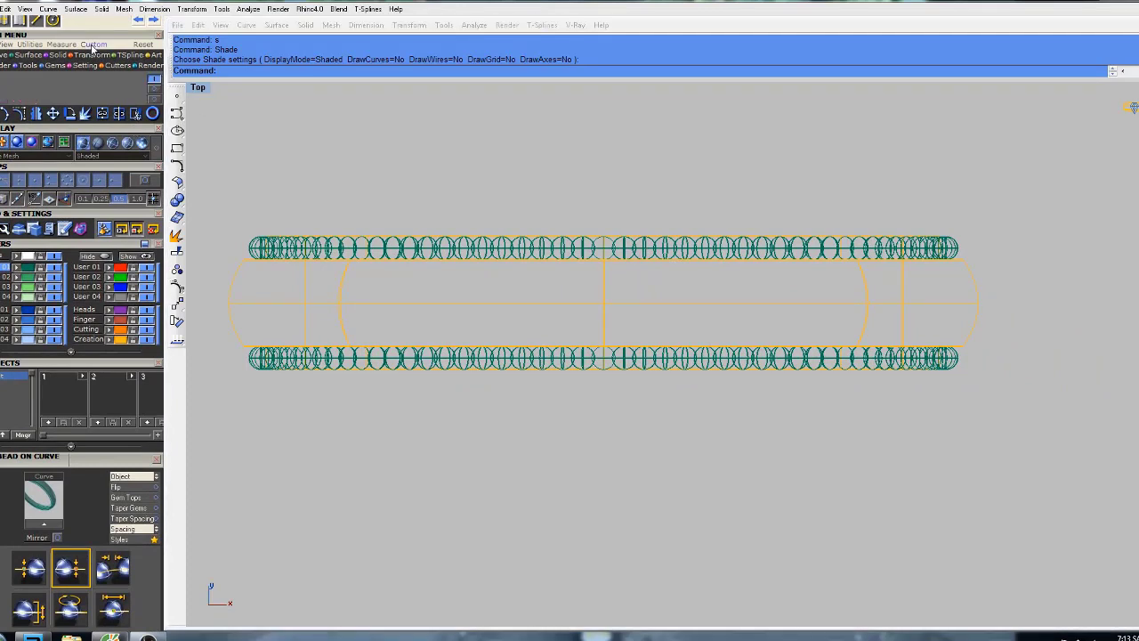
{"action": "left_click", "coordinate": [70, 45]}
{"action": "left_click", "coordinate": [119, 81]}
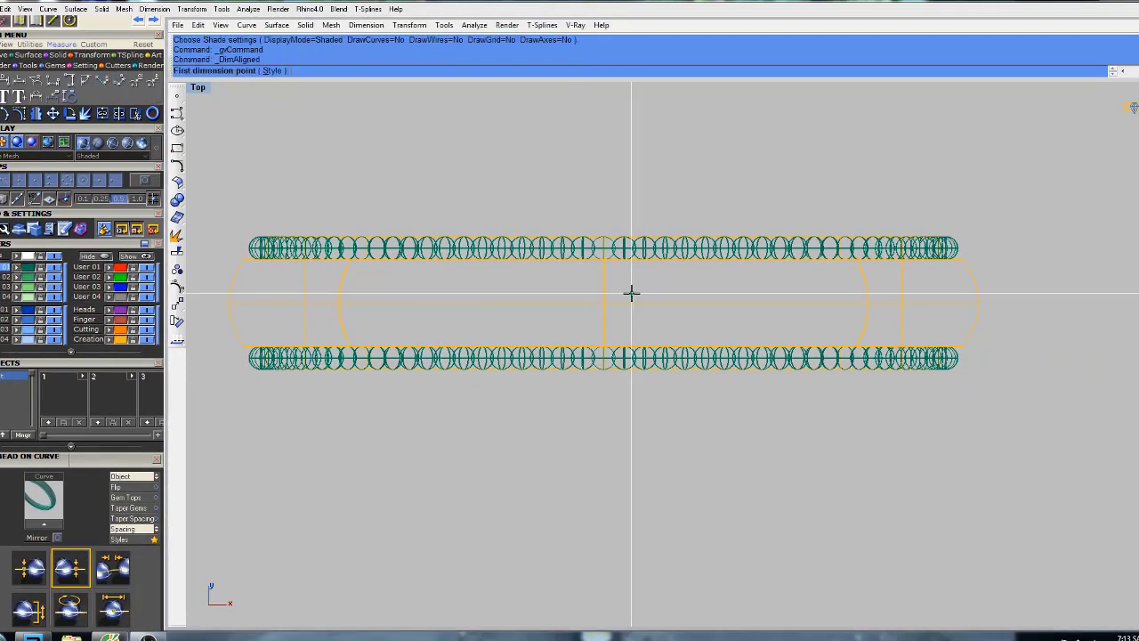
{"action": "left_click", "coordinate": [662, 260]}
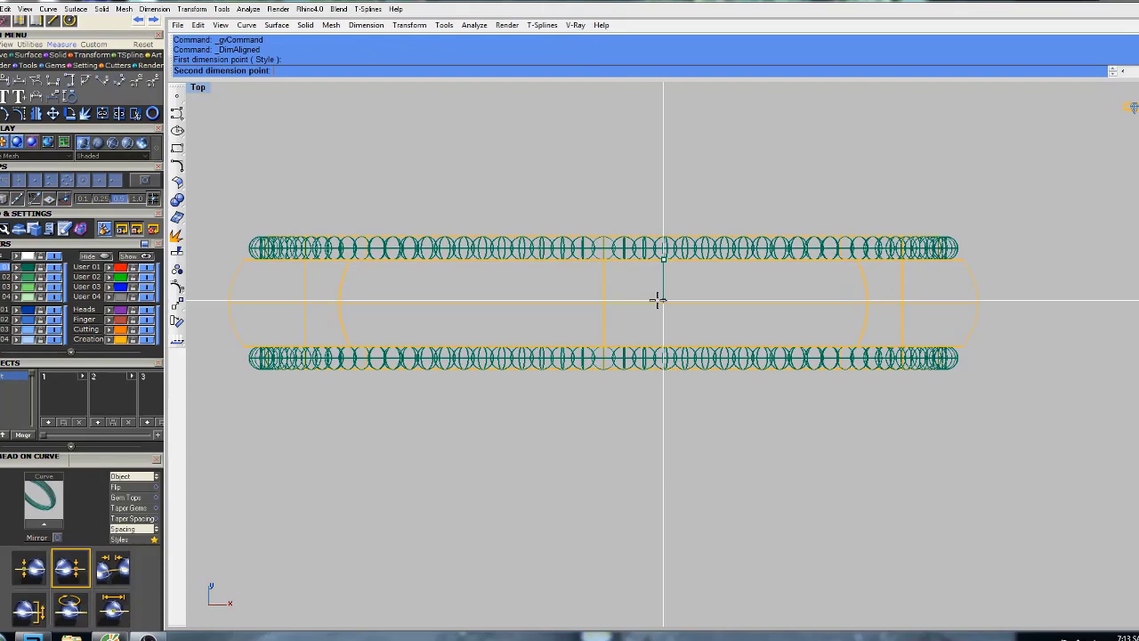
{"action": "left_click", "coordinate": [666, 345]}
{"action": "left_click", "coordinate": [1078, 340]}
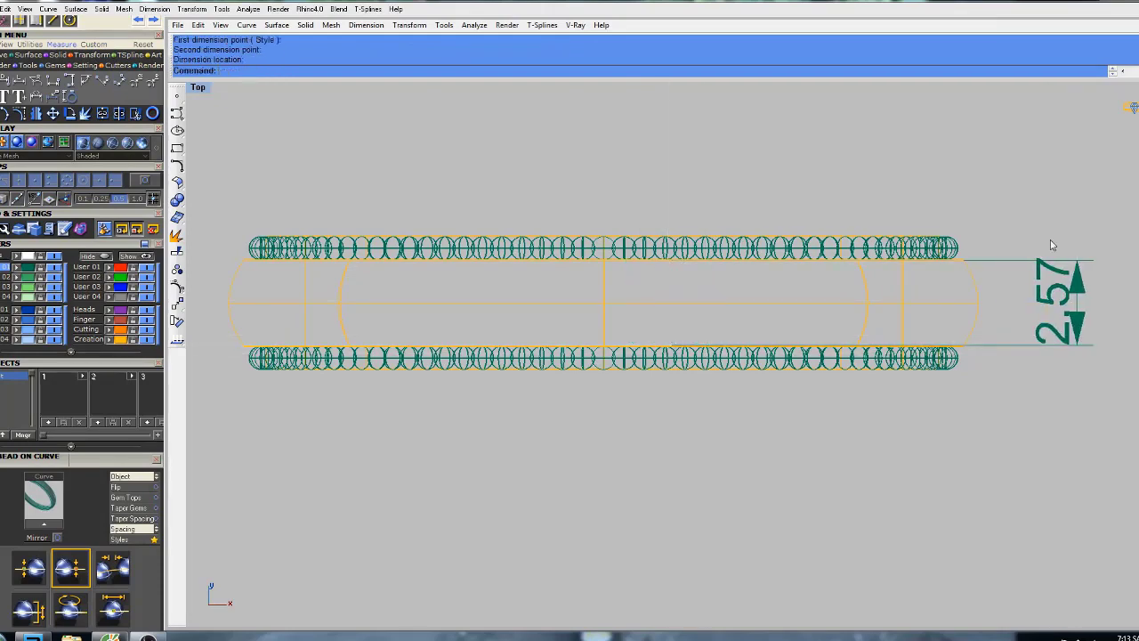
{"action": "right_click_drag", "start_coordinate": [776, 328], "coordinate": [786, 291]}
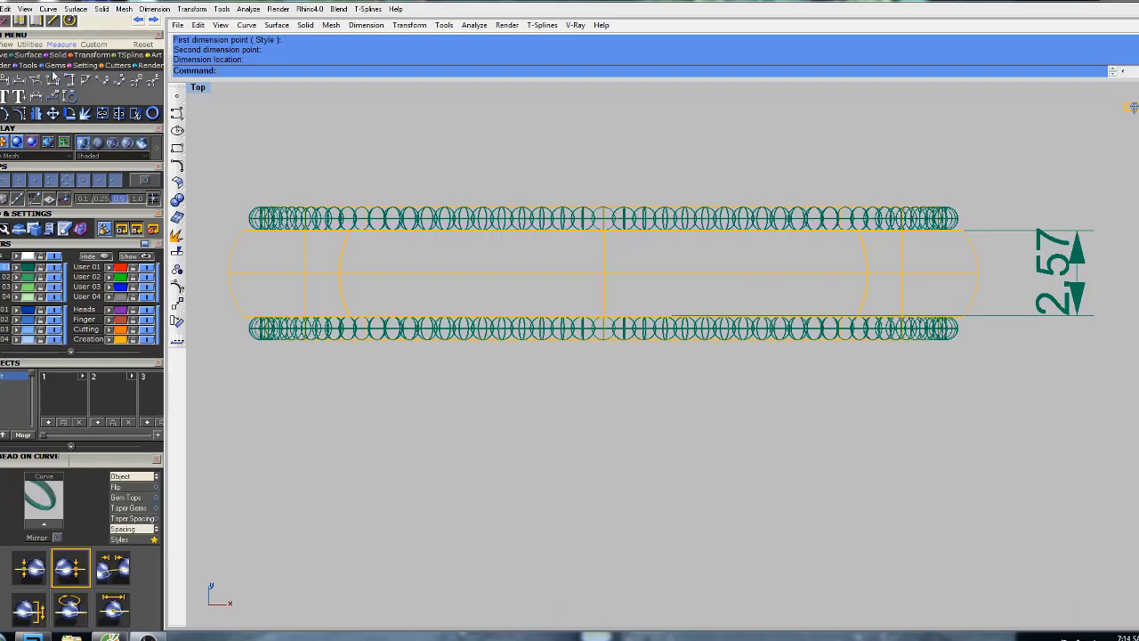
Load a round diamond of 2.10 diameter with Gem Loader at the origin.
{"action": "left_click", "coordinate": [55, 65]}
{"action": "left_click", "coordinate": [4, 96]}
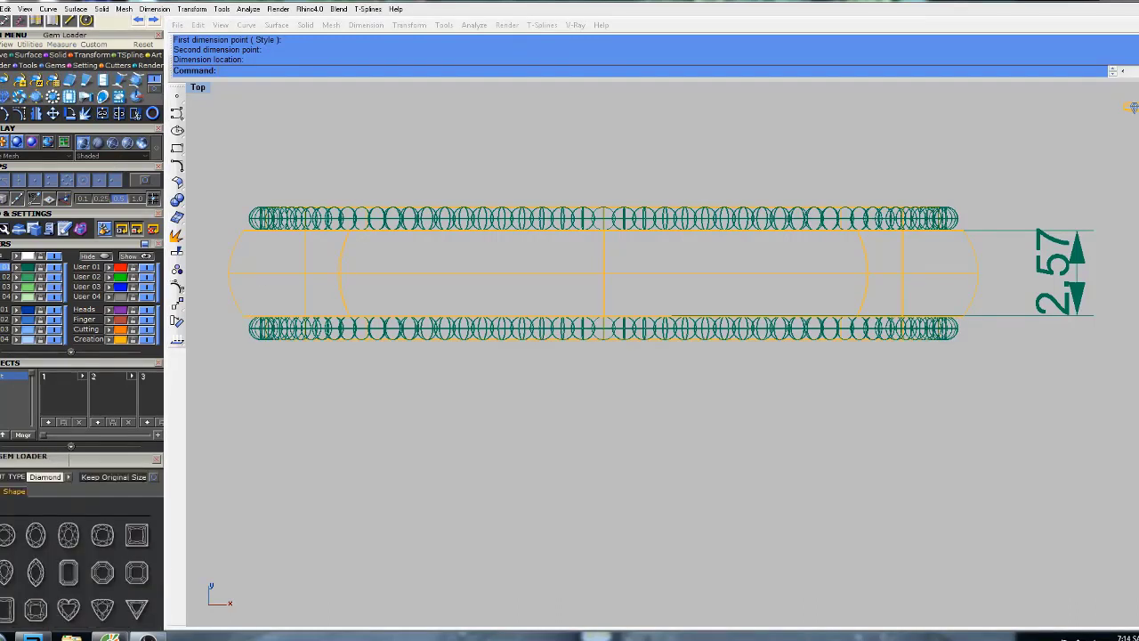
{"action": "left_click", "coordinate": [7, 534]}
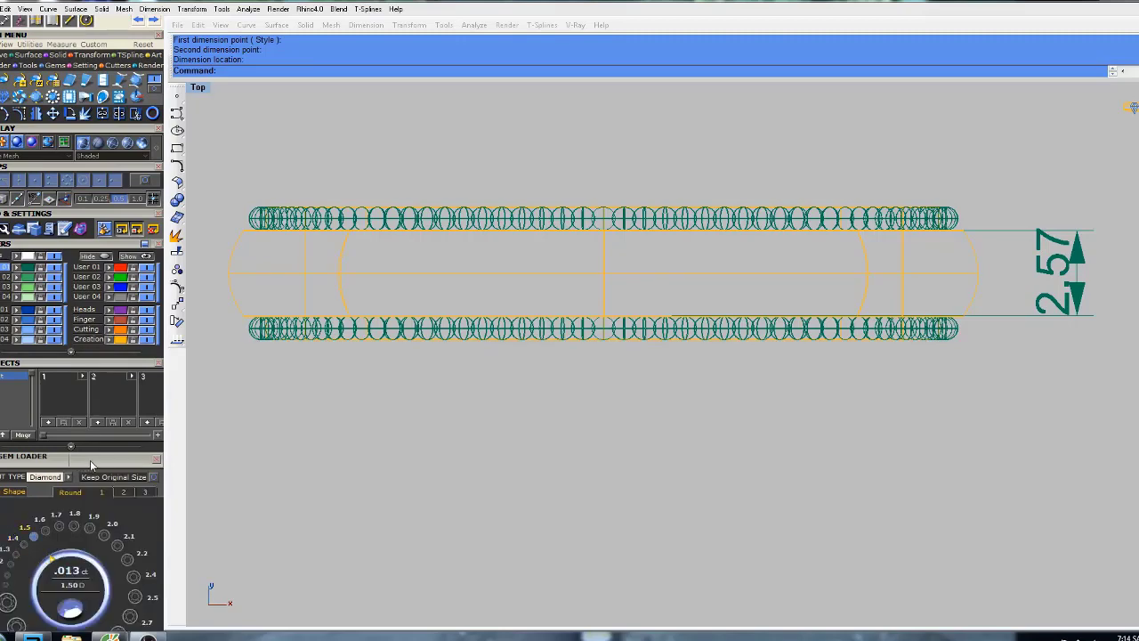
{"action": "scroll", "coordinate": [90, 464], "scroll_direction": "down", "scroll_amount": 5}
{"action": "left_click", "coordinate": [114, 329]}
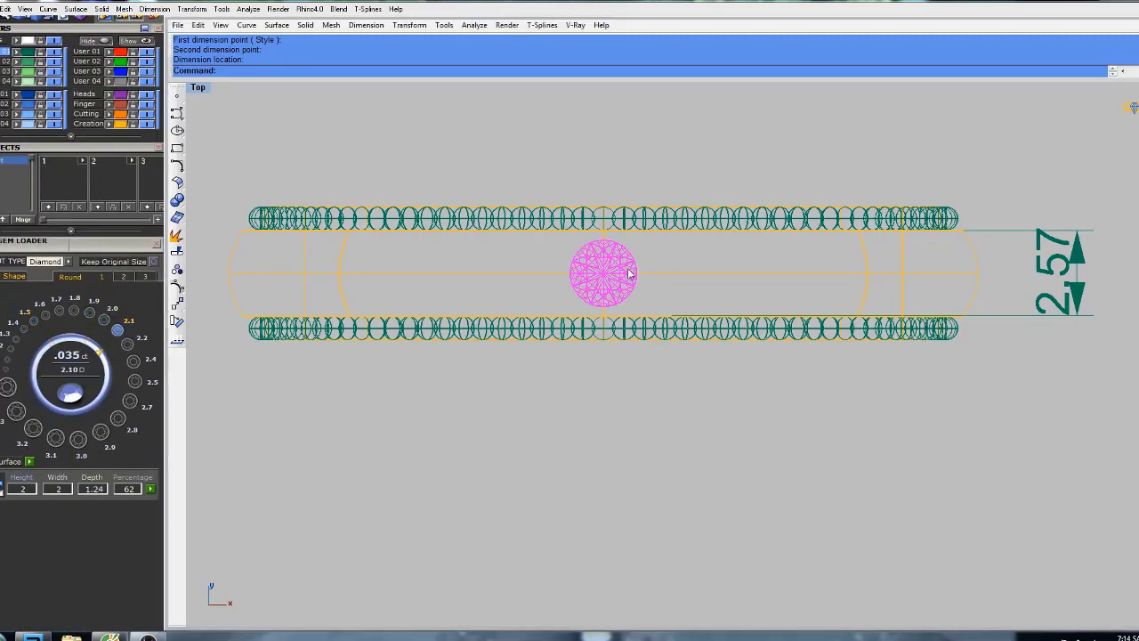
{"action": "left_click", "coordinate": [650, 252]}
{"action": "right_click_drag", "start_coordinate": [644, 261], "coordinate": [651, 281]}
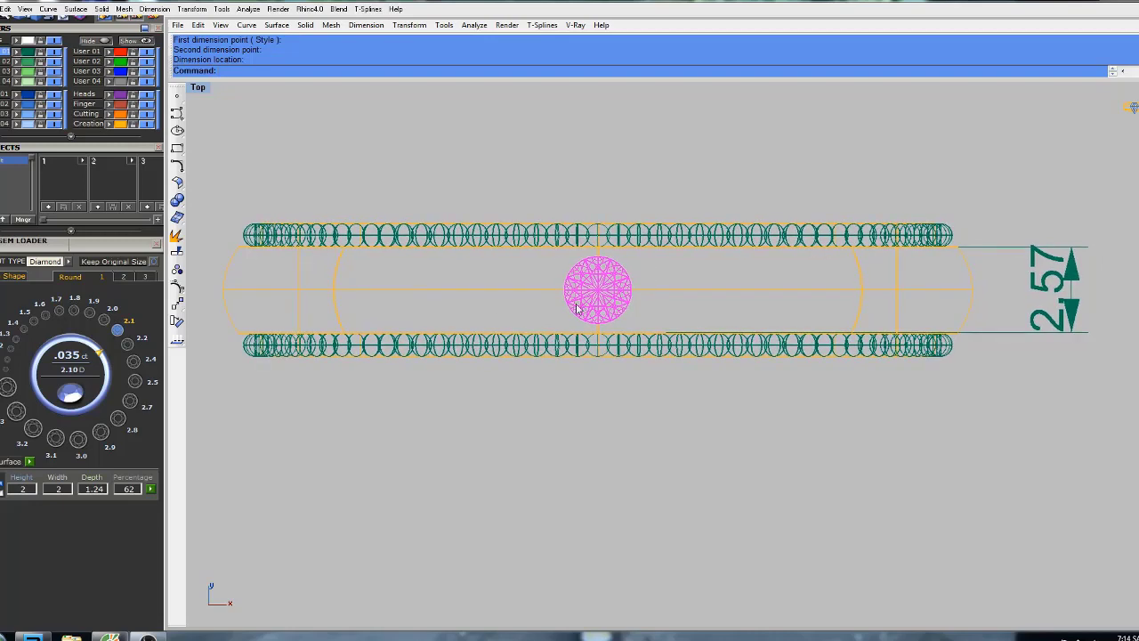
Move the diamond straight up about 11.26 in the Front view to the crown of the band.
{"action": "double_click", "coordinate": [199, 89]}
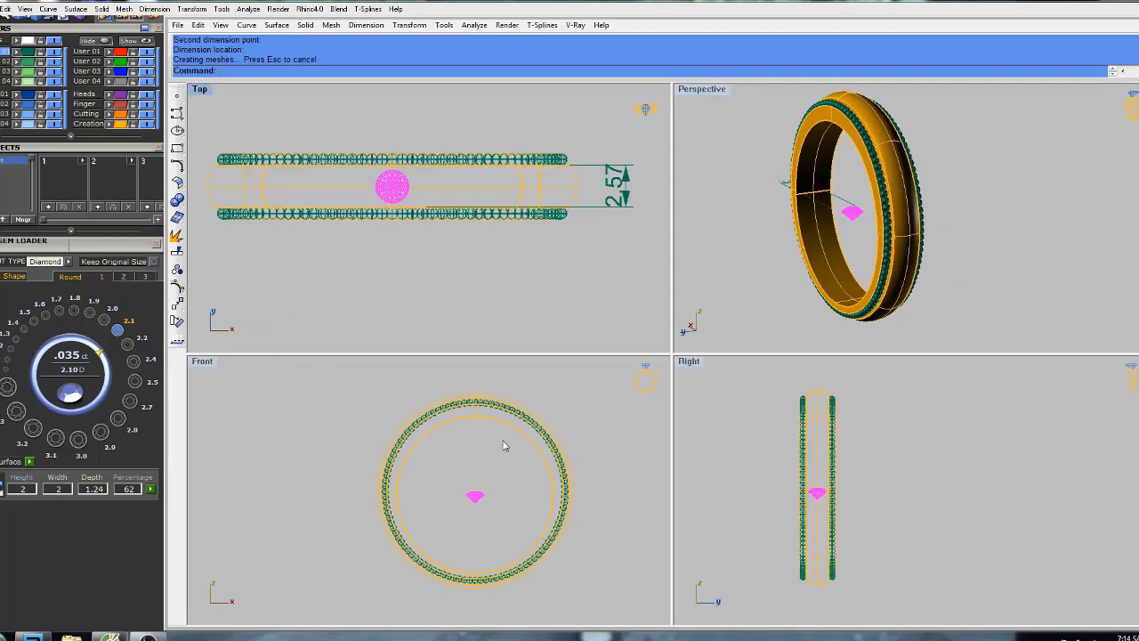
{"action": "right_click_drag", "start_coordinate": [505, 445], "coordinate": [528, 454]}
{"action": "right_click_drag", "start_coordinate": [533, 494], "coordinate": [500, 508]}
{"action": "scroll", "coordinate": [500, 479], "scroll_direction": "up", "scroll_amount": 2}
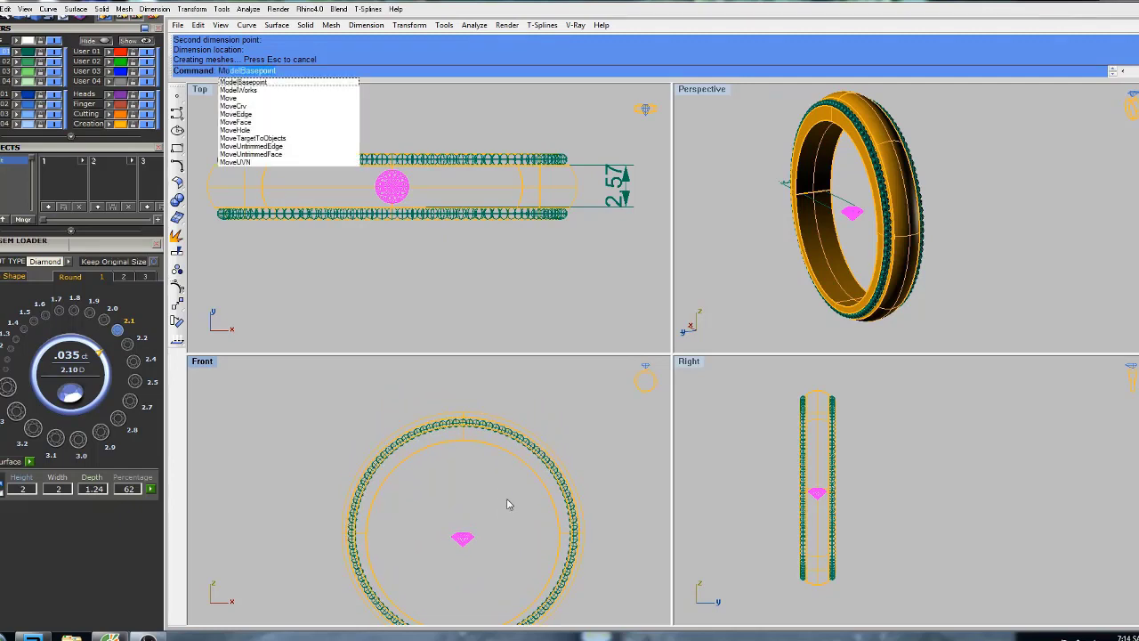
{"action": "type", "text": "ve"}
{"action": "key", "text": "Return"}
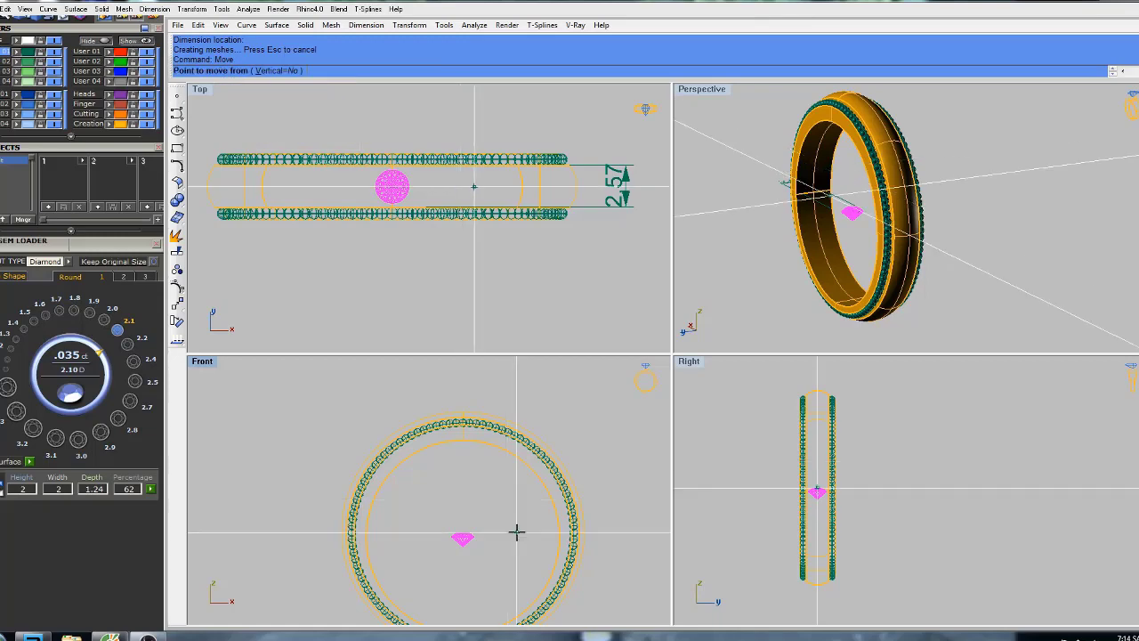
{"action": "left_click", "coordinate": [516, 531]}
{"action": "left_click", "coordinate": [528, 417]}
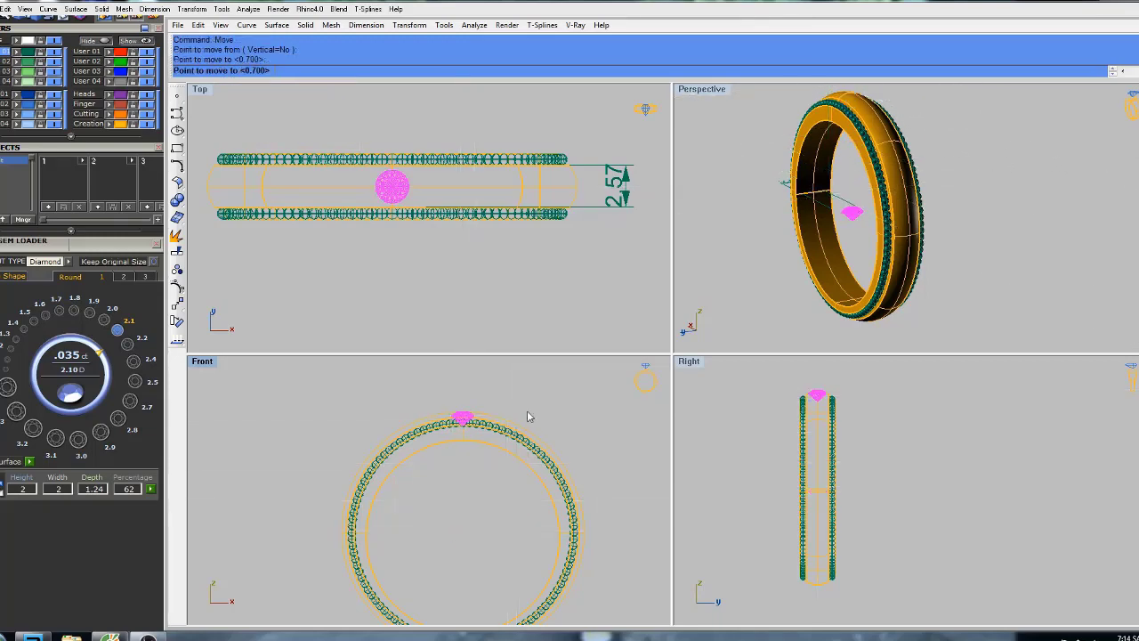
Nudge the diamond slightly upward twice in the Front view, by about 0.057 the first time.
{"action": "scroll", "coordinate": [501, 420], "scroll_direction": "up", "scroll_amount": 6}
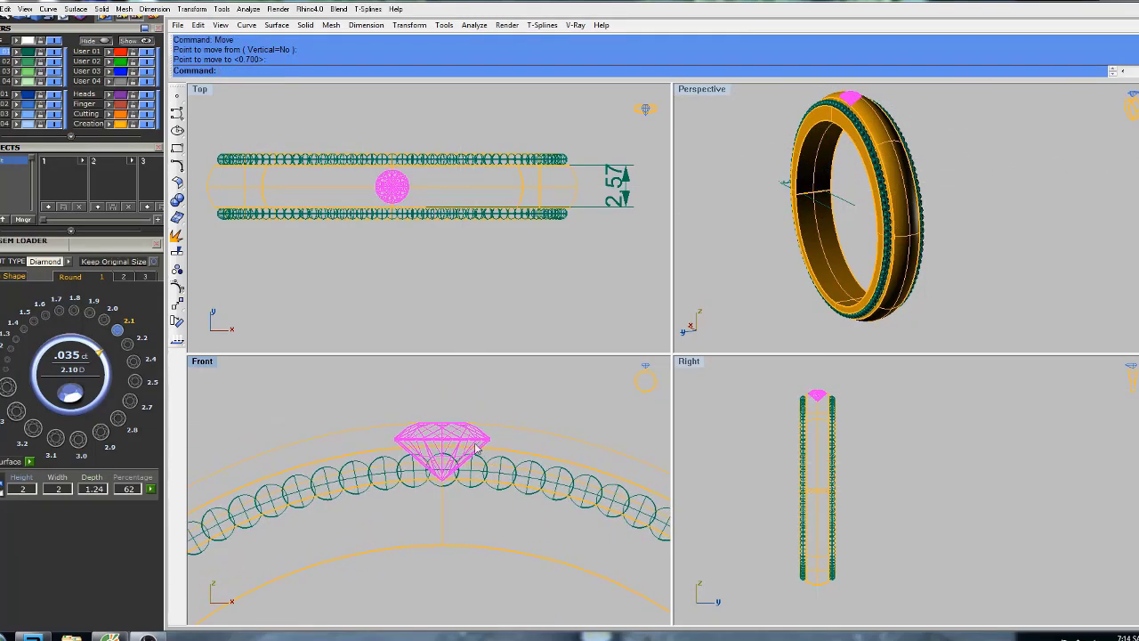
{"action": "scroll", "coordinate": [476, 447], "scroll_direction": "up", "scroll_amount": 3}
{"action": "type", "text": "M"}
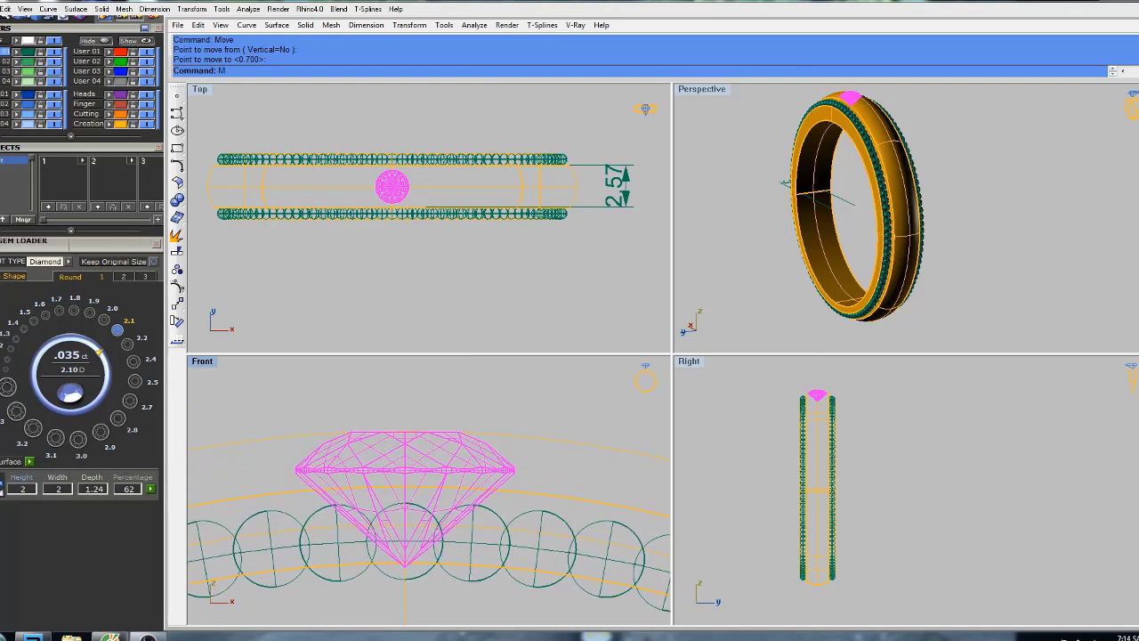
{"action": "type", "text": "ove"}
{"action": "key", "text": "Return"}
{"action": "left_click", "coordinate": [524, 402]}
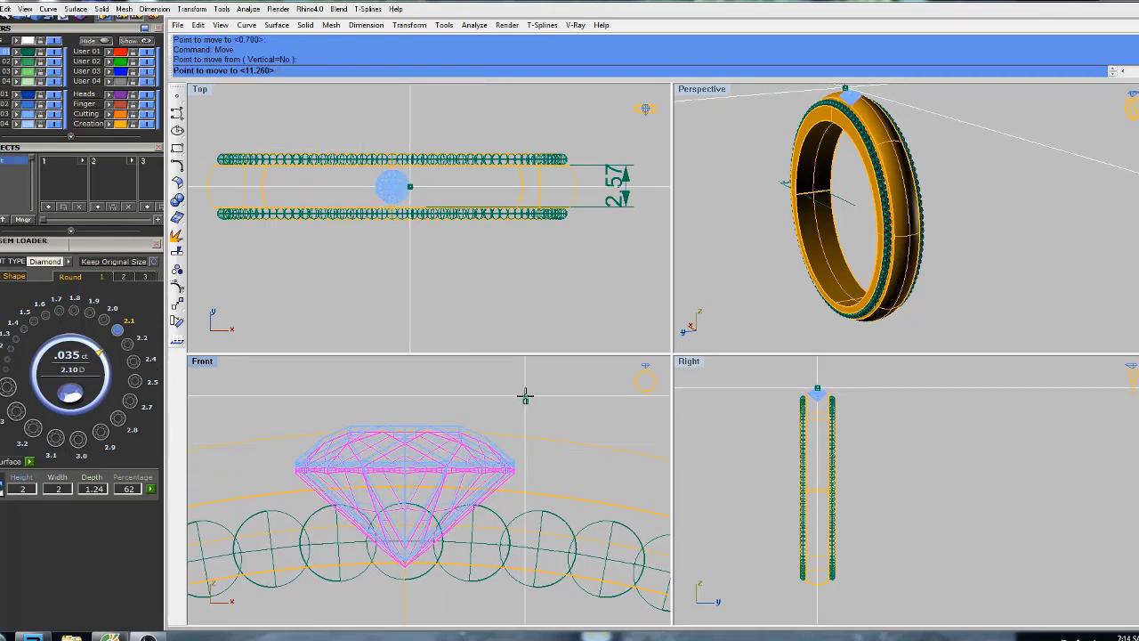
{"action": "left_click", "coordinate": [524, 396]}
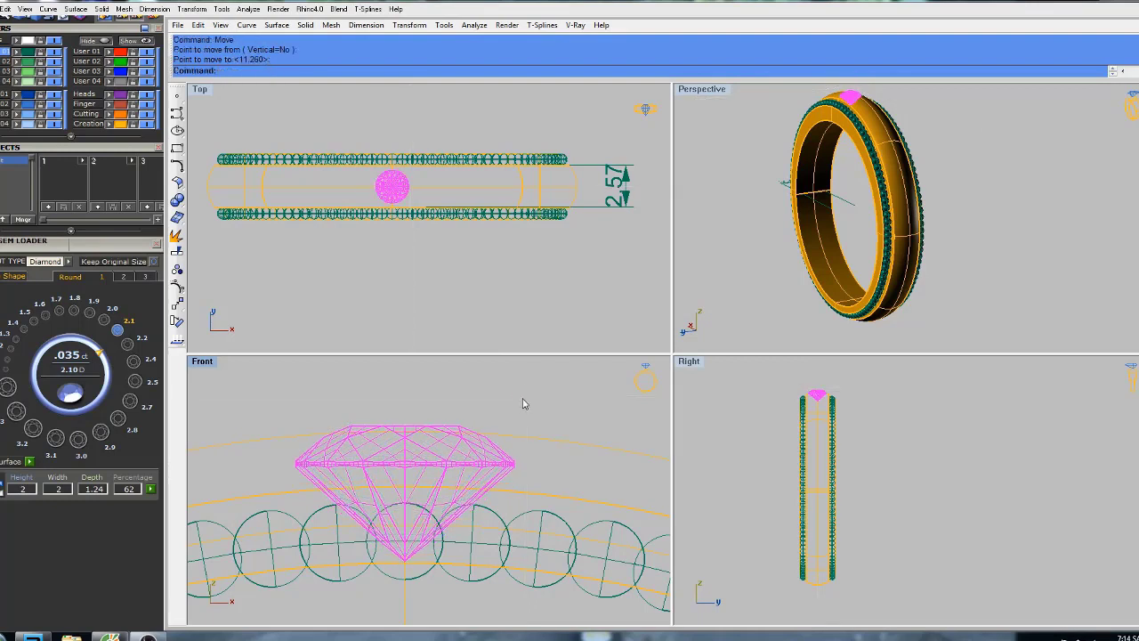
{"action": "key", "text": "Return"}
{"action": "left_click", "coordinate": [525, 398]}
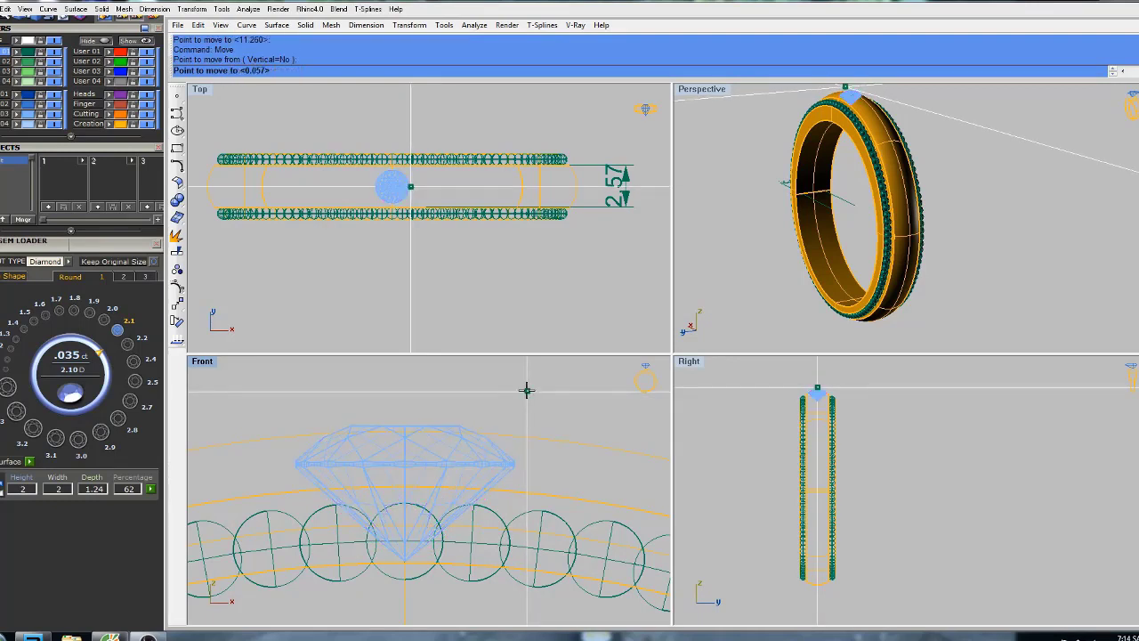
{"action": "left_click", "coordinate": [526, 391]}
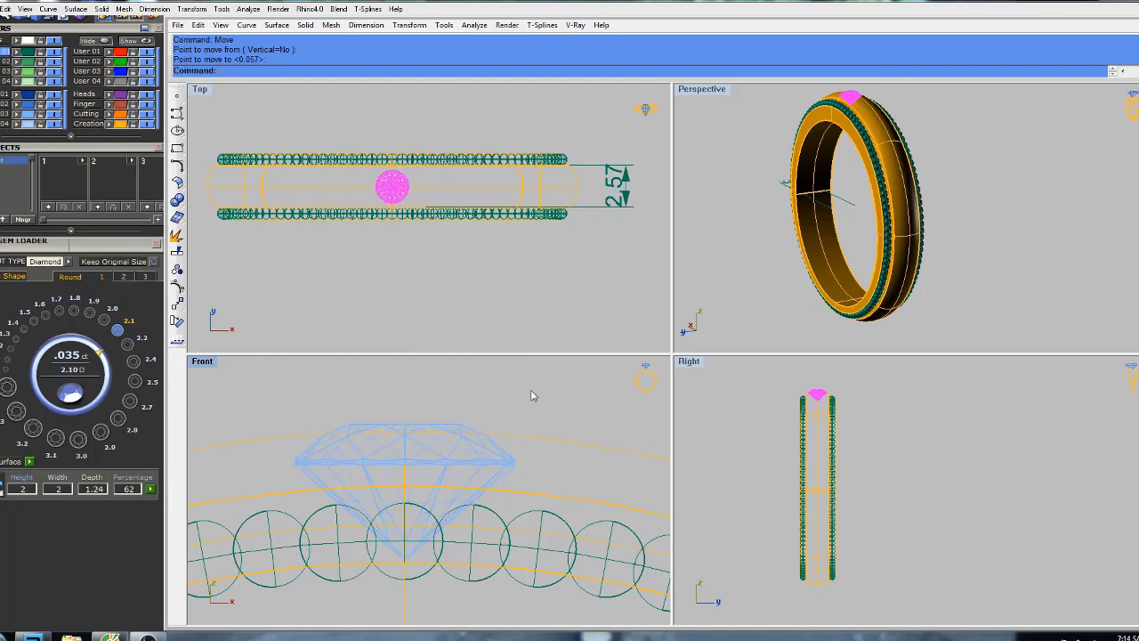
Rotate two copies of the crown diamond clockwise about the origin in the Front view, spacing them along one shoulder of the band.
{"action": "double_click", "coordinate": [202, 361]}
{"action": "scroll", "coordinate": [570, 263], "scroll_direction": "down", "scroll_amount": 5}
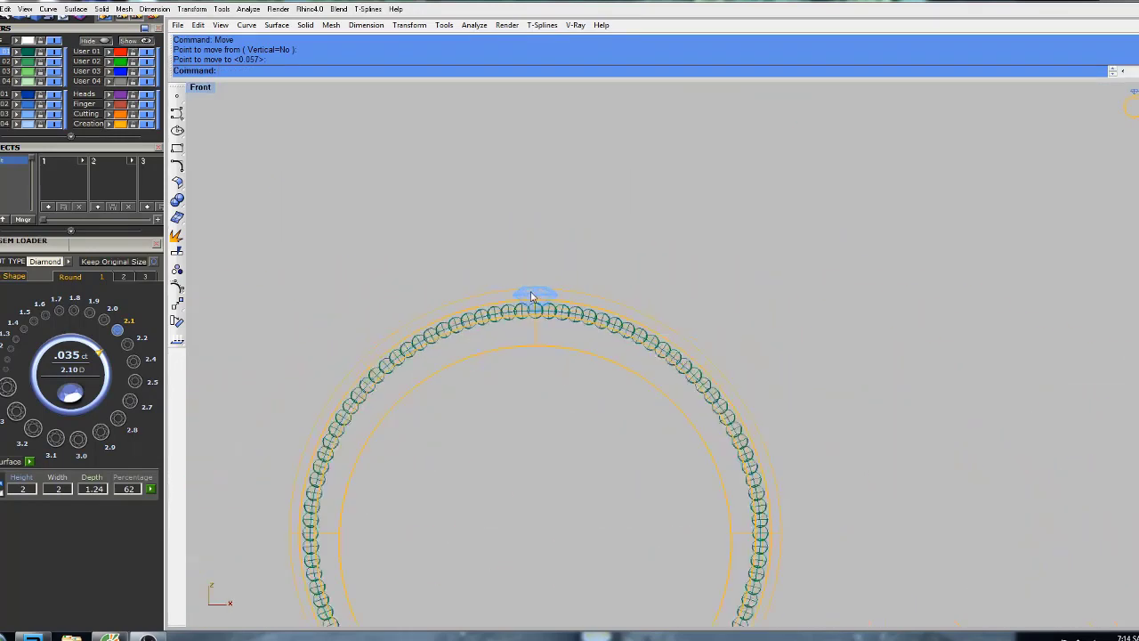
{"action": "scroll", "coordinate": [513, 265], "scroll_direction": "up", "scroll_amount": 3}
{"action": "scroll", "coordinate": [516, 258], "scroll_direction": "down", "scroll_amount": 4}
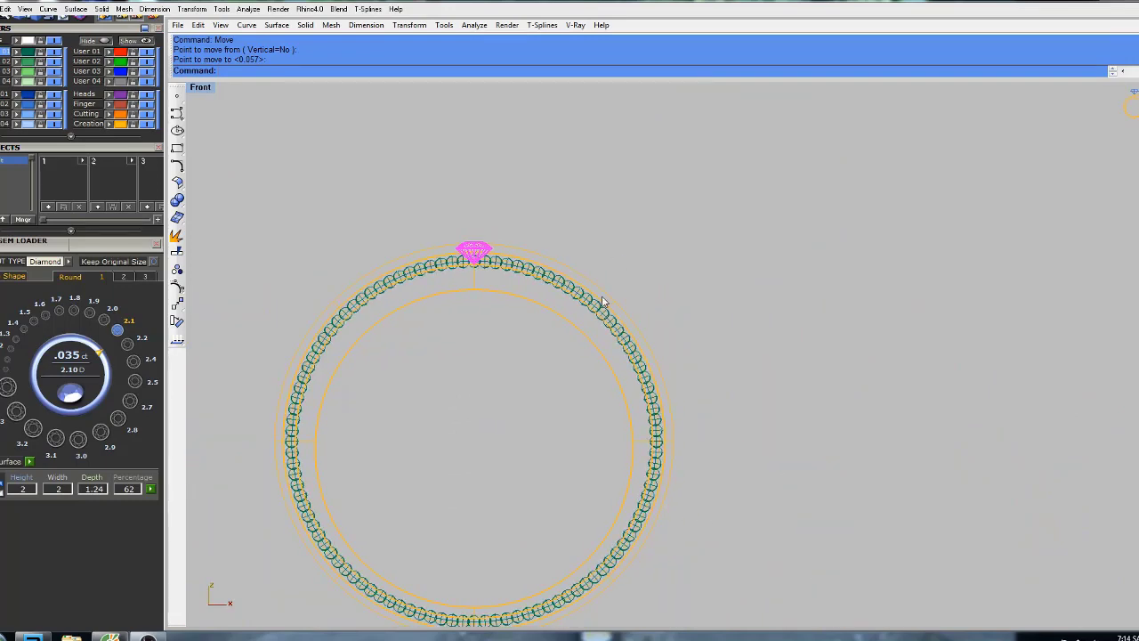
{"action": "type", "text": "t"}
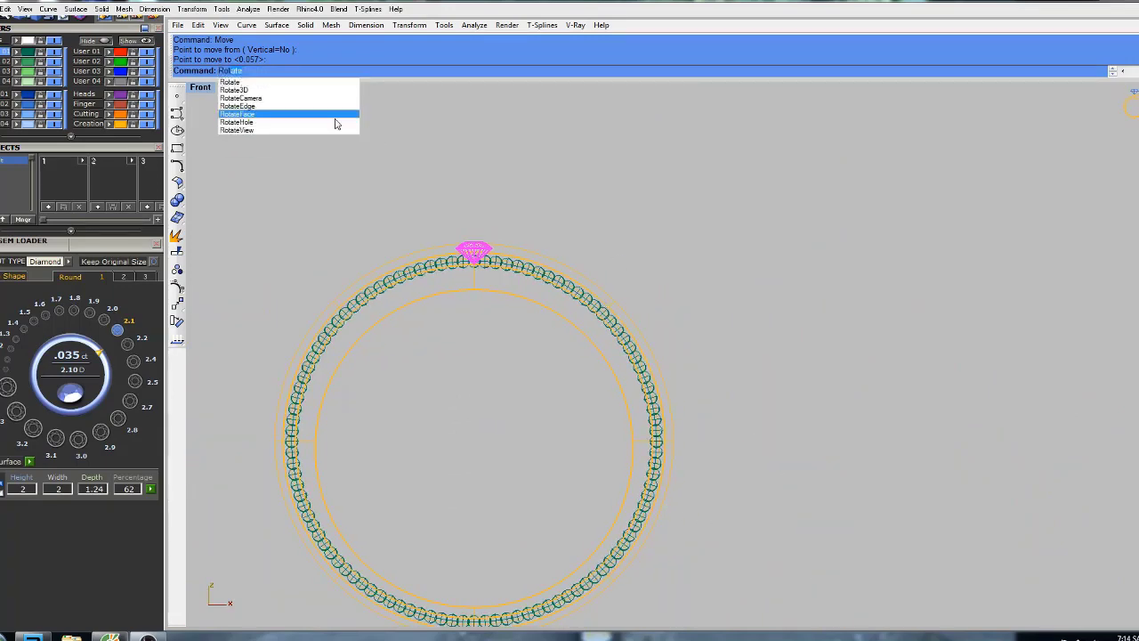
{"action": "left_click", "coordinate": [249, 83]}
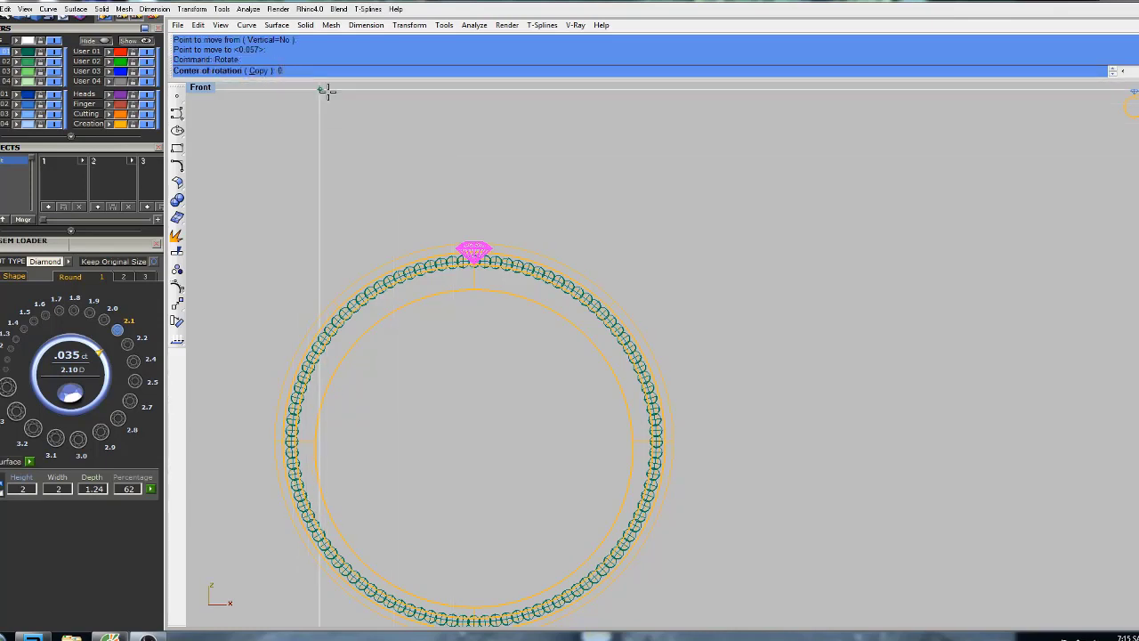
{"action": "type", "text": "0"}
{"action": "key", "text": "Return"}
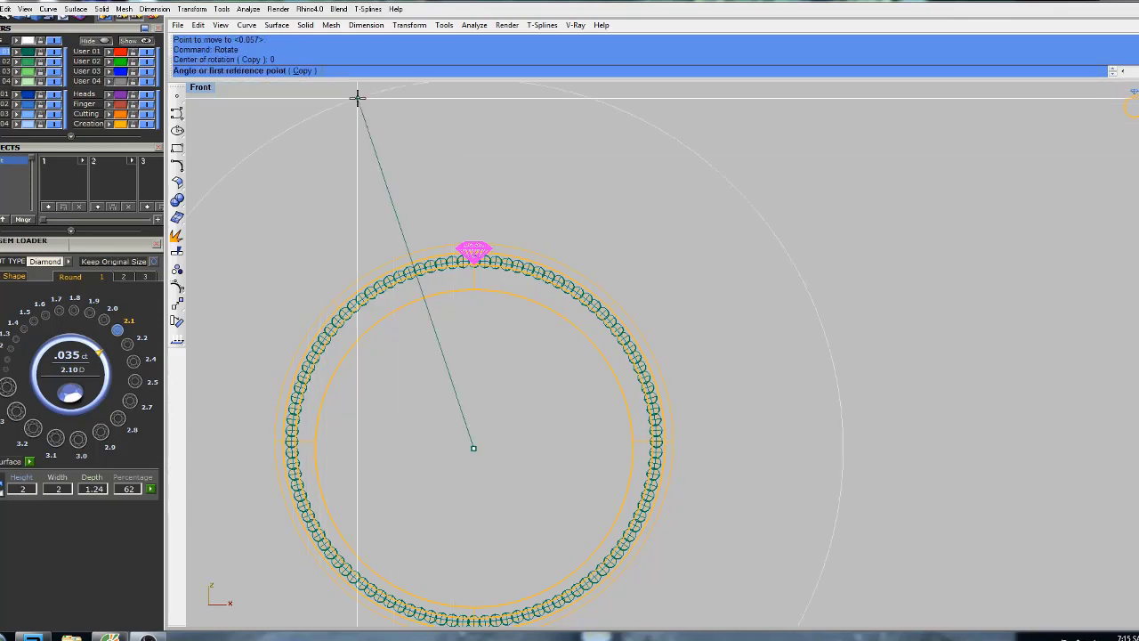
{"action": "left_click", "coordinate": [303, 71]}
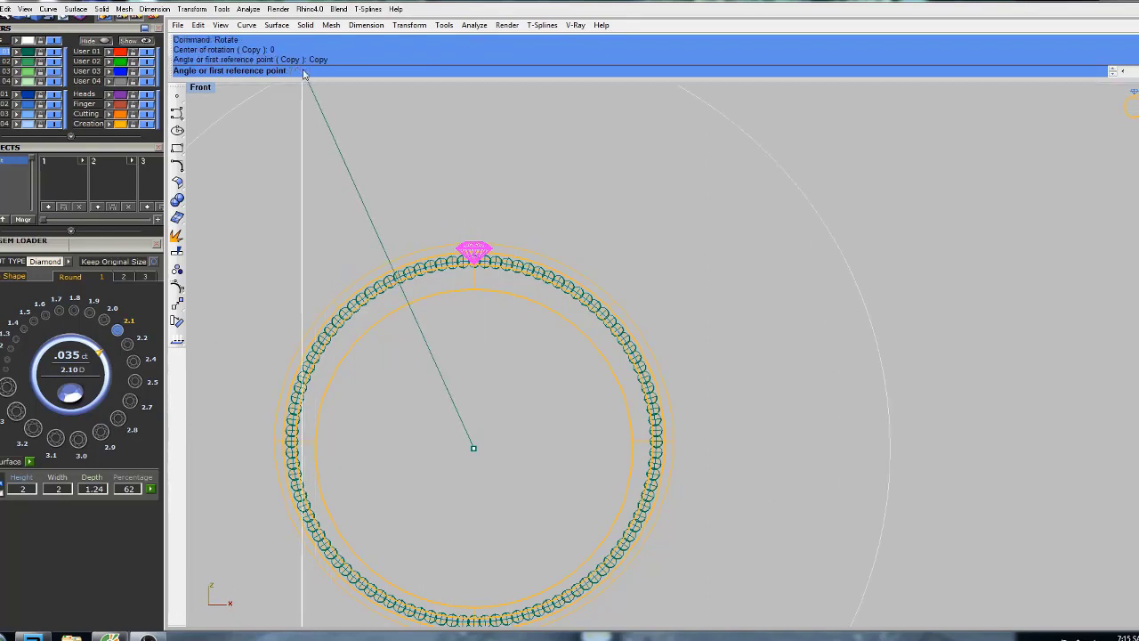
{"action": "left_click", "coordinate": [473, 178]}
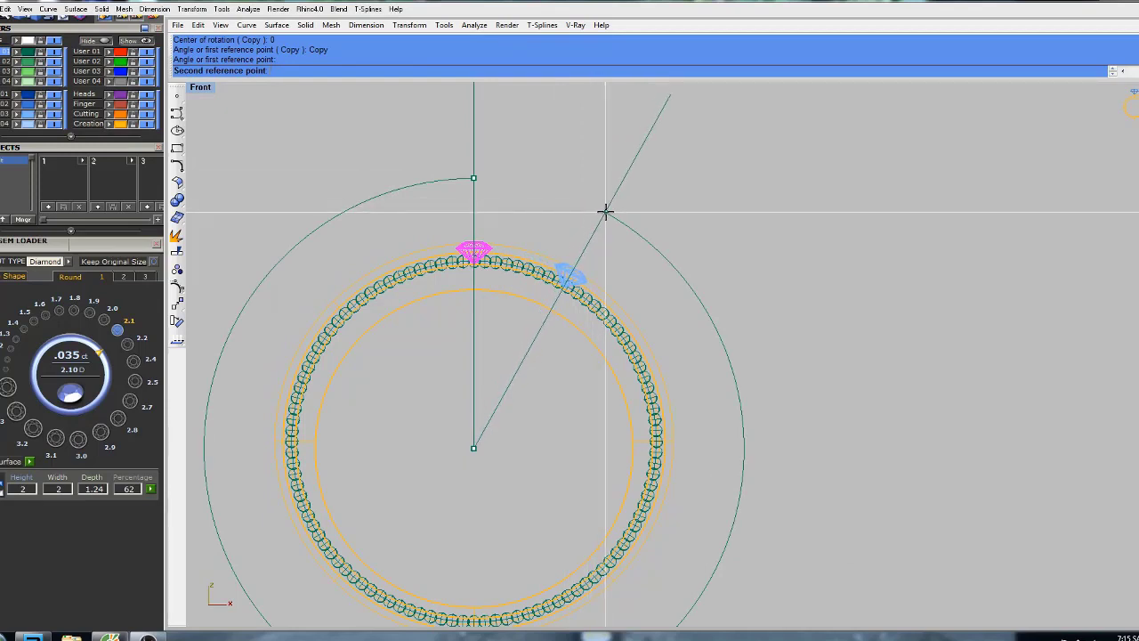
{"action": "left_click", "coordinate": [603, 208]}
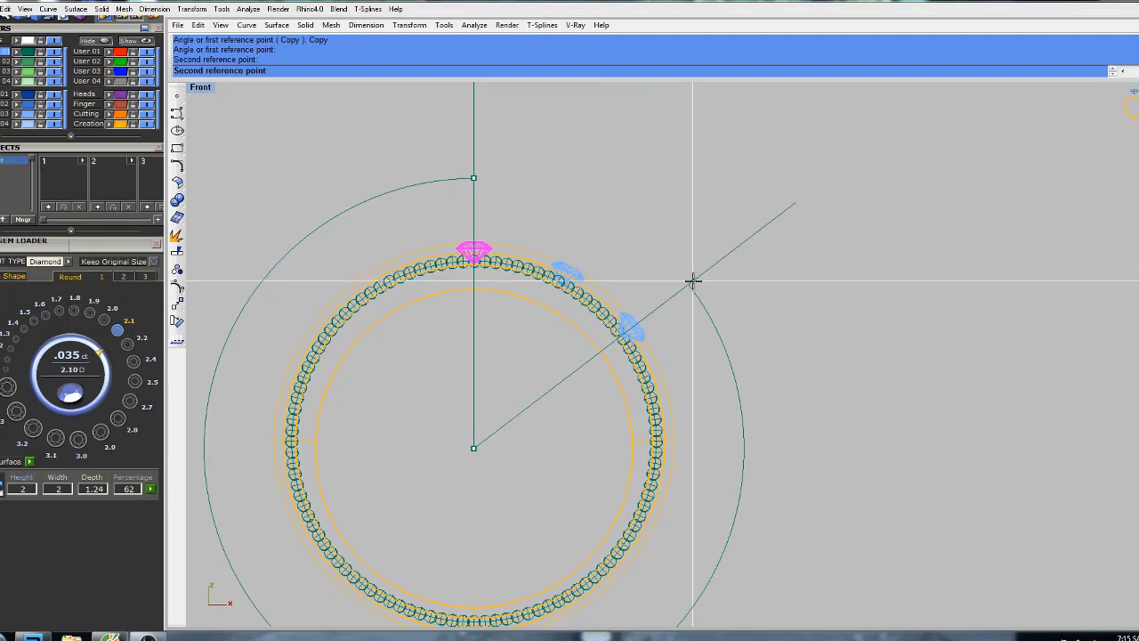
{"action": "left_click", "coordinate": [694, 282]}
{"action": "key", "text": "Return"}
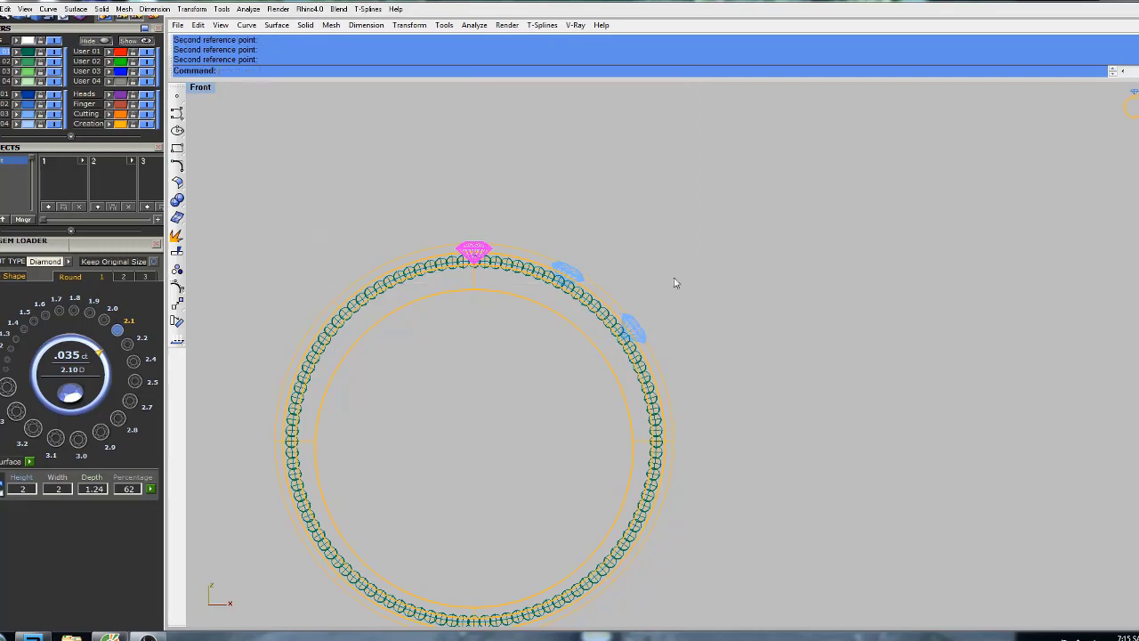
Nudge the lower copied diamond inward toward the band twice in the Front view, by about 0.09 and about 0.016.
{"action": "scroll", "coordinate": [574, 276], "scroll_direction": "up", "scroll_amount": 5}
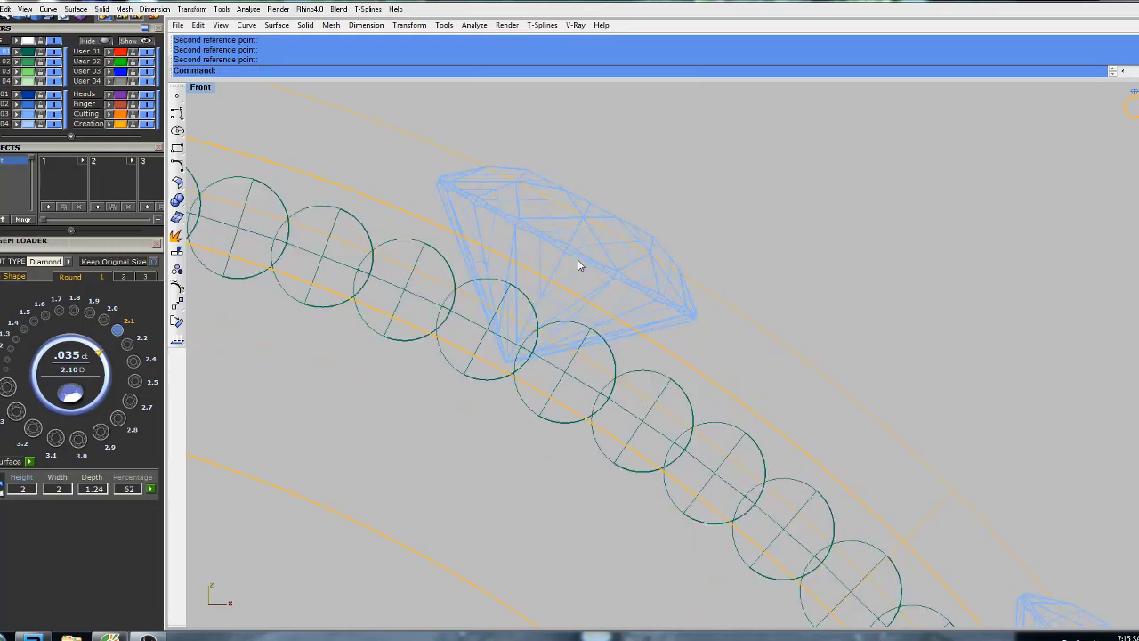
{"action": "scroll", "coordinate": [578, 264], "scroll_direction": "down", "scroll_amount": 3}
{"action": "scroll", "coordinate": [727, 457], "scroll_direction": "up", "scroll_amount": 4}
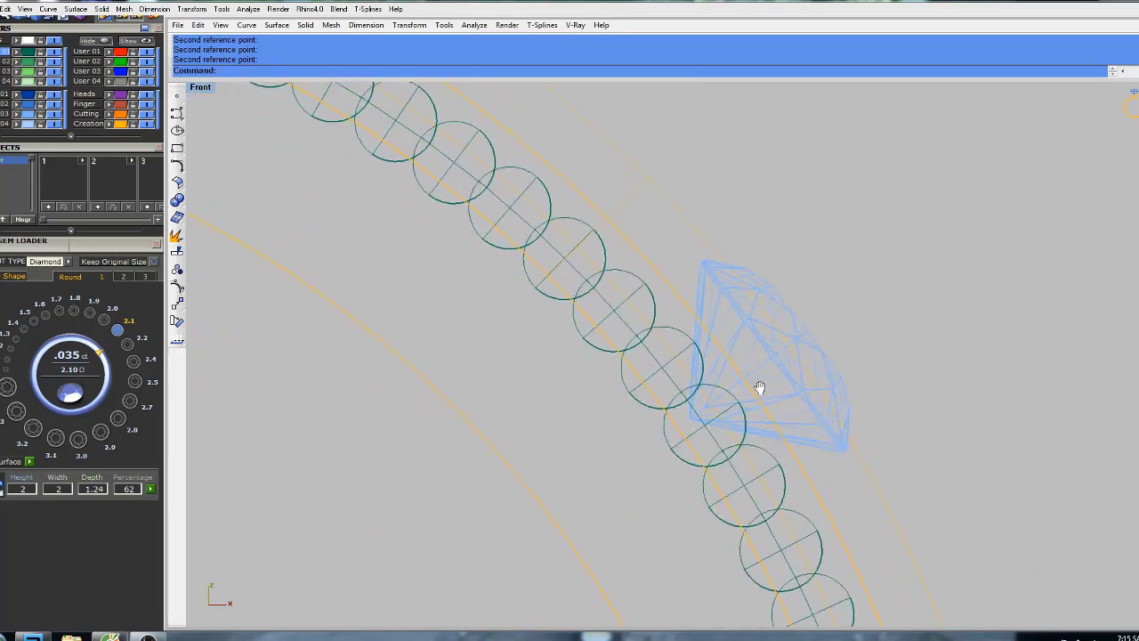
{"action": "left_click", "coordinate": [779, 369]}
{"action": "right_click_drag", "start_coordinate": [779, 369], "coordinate": [725, 356]}
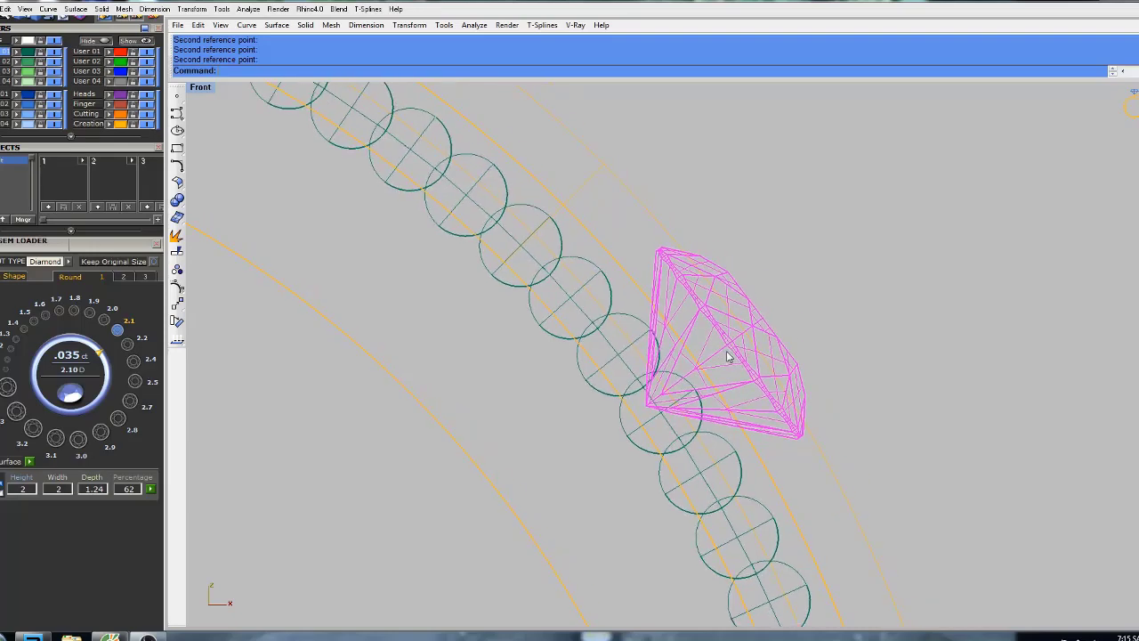
{"action": "type", "text": "ove"}
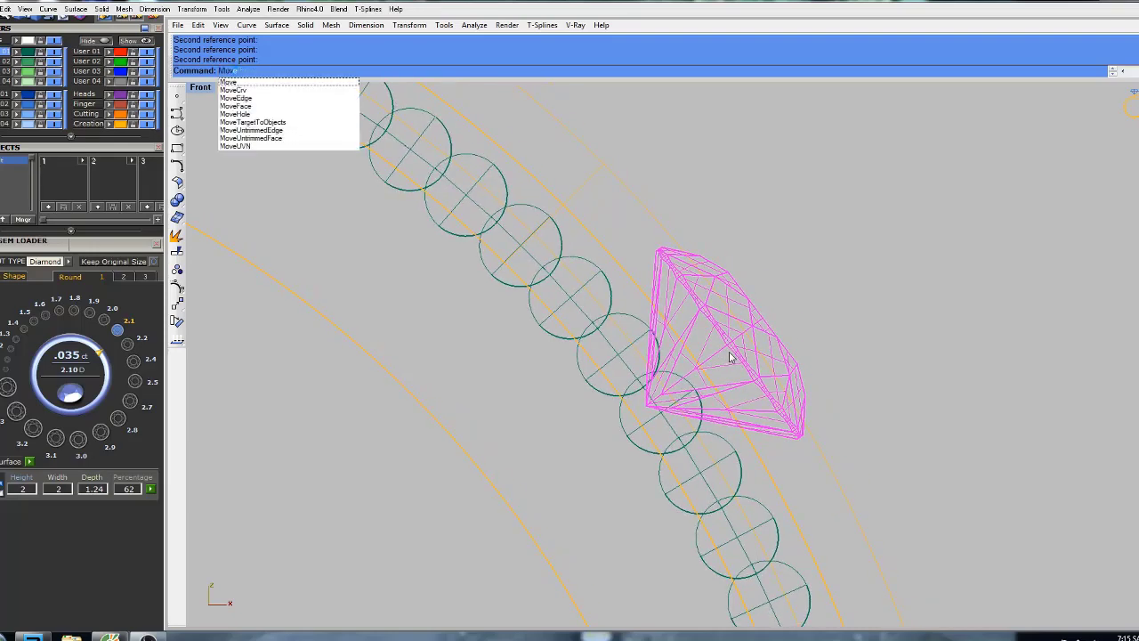
{"action": "key", "text": "Return"}
{"action": "left_click", "coordinate": [858, 273]}
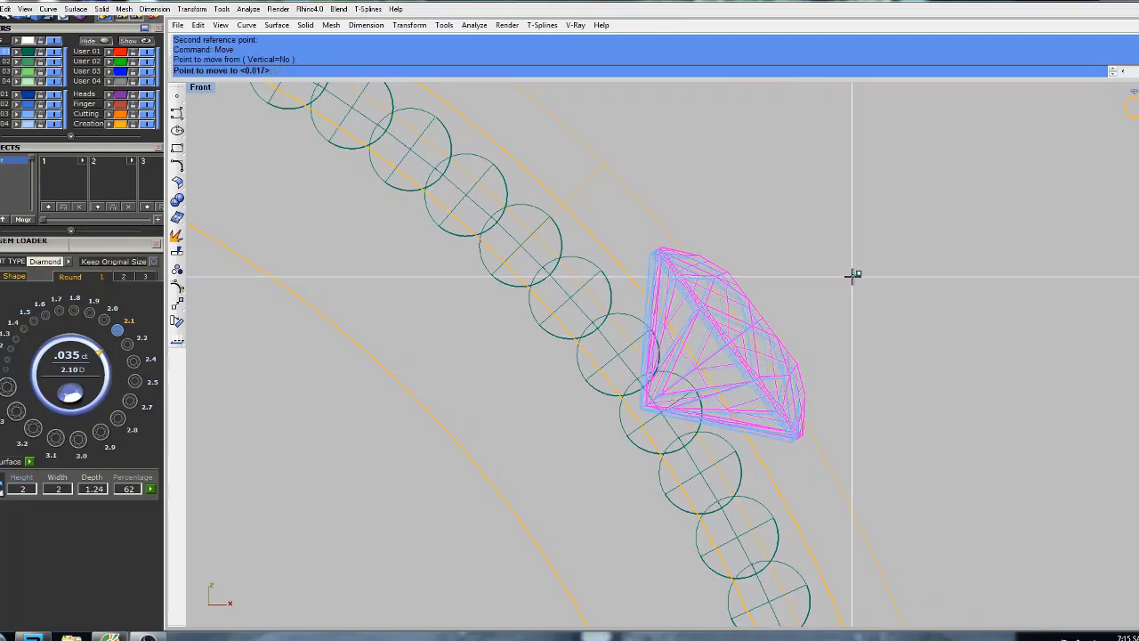
{"action": "left_click", "coordinate": [852, 278]}
{"action": "scroll", "coordinate": [790, 333], "scroll_direction": "up", "scroll_amount": 5}
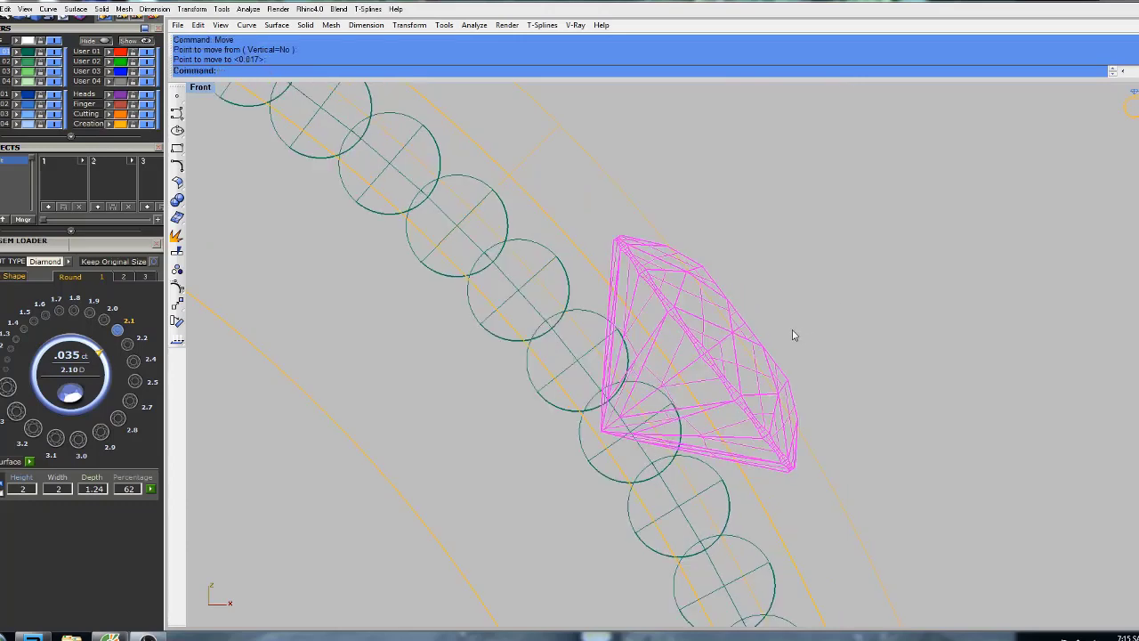
{"action": "key", "text": "Return"}
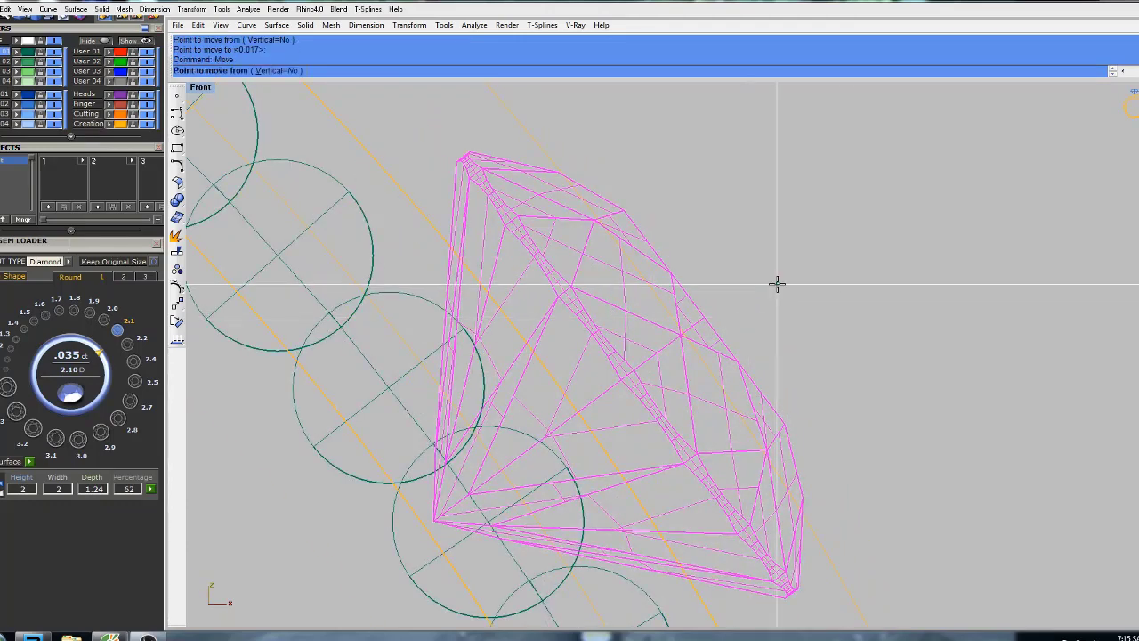
{"action": "left_click", "coordinate": [776, 282]}
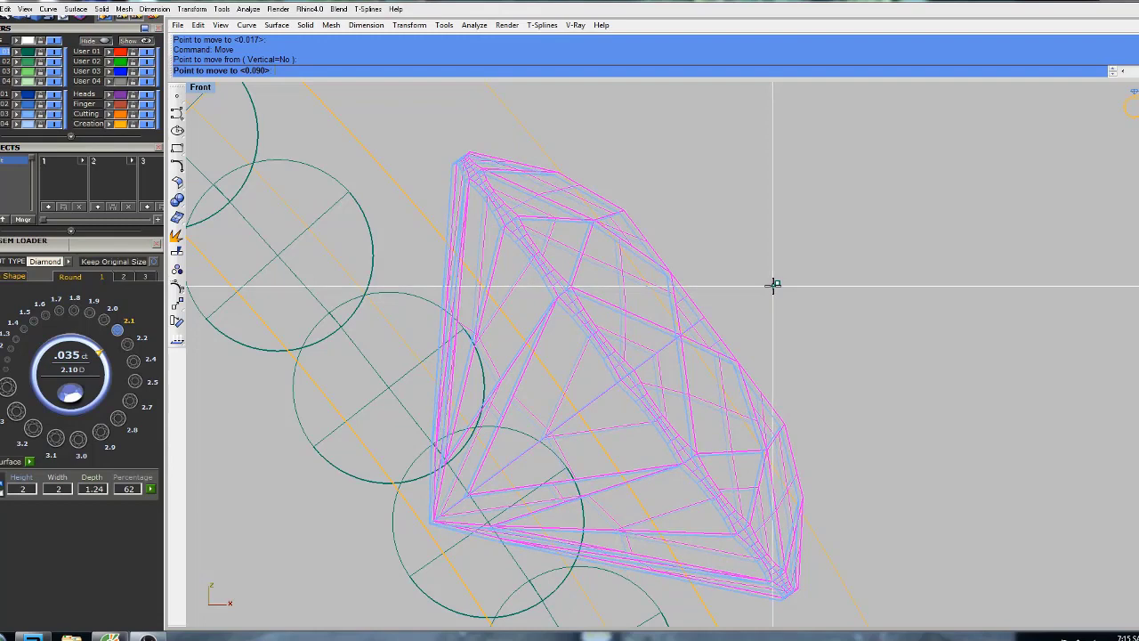
{"action": "left_click", "coordinate": [775, 285]}
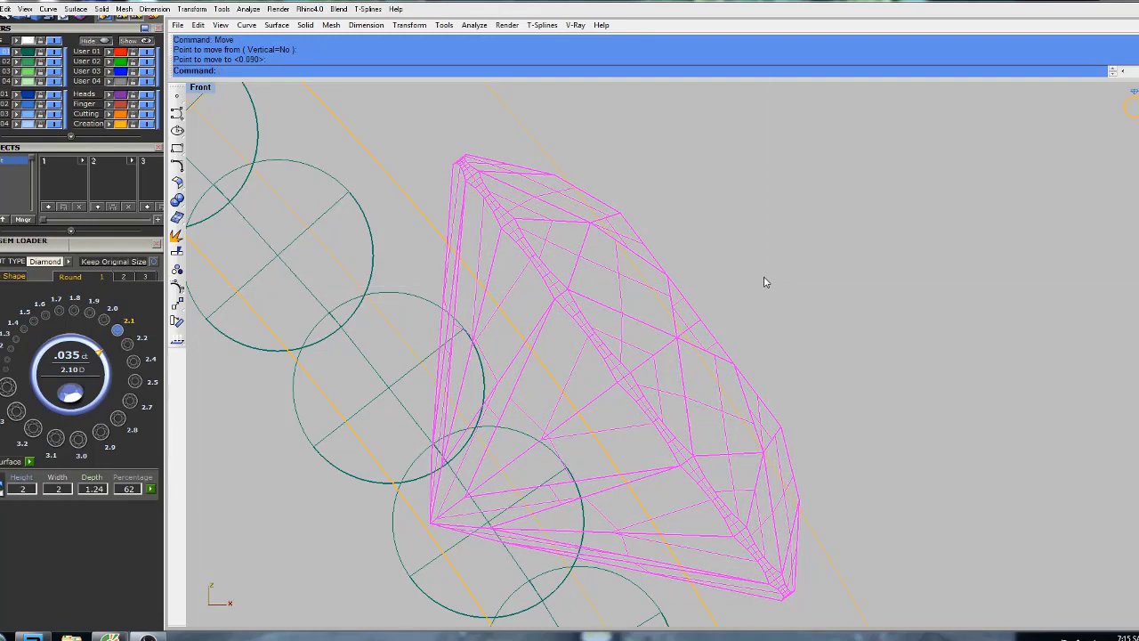
Rotate the lower diamond slightly clockwise twice about points on its table so it follows the band's outer curve.
{"action": "type", "text": "Rot"}
{"action": "left_click", "coordinate": [270, 82]}
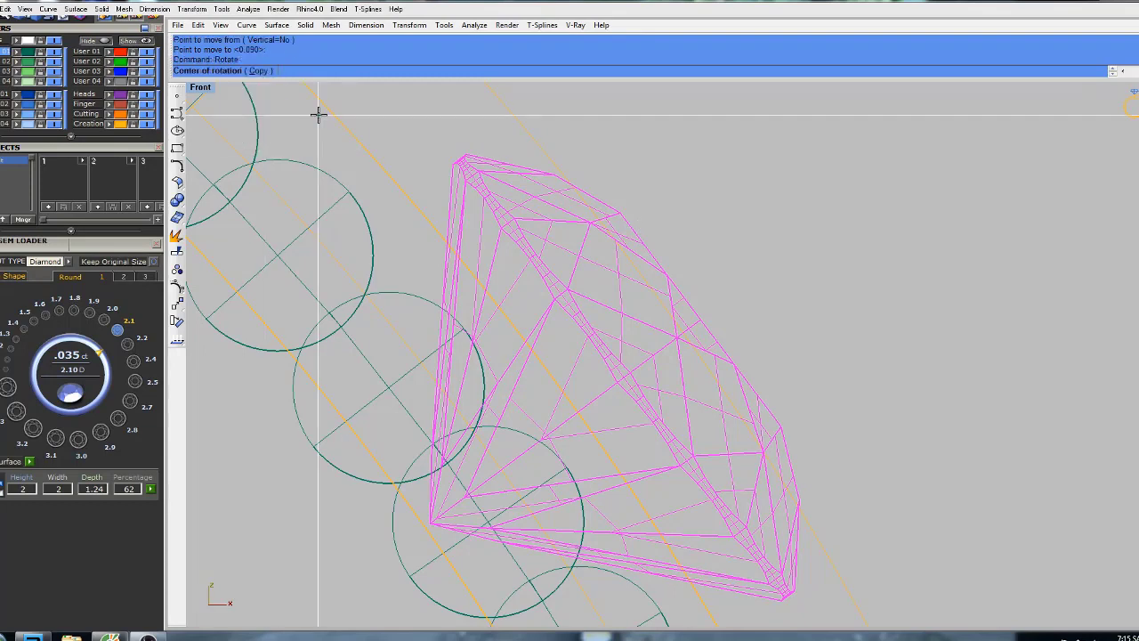
{"action": "left_click", "coordinate": [572, 183]}
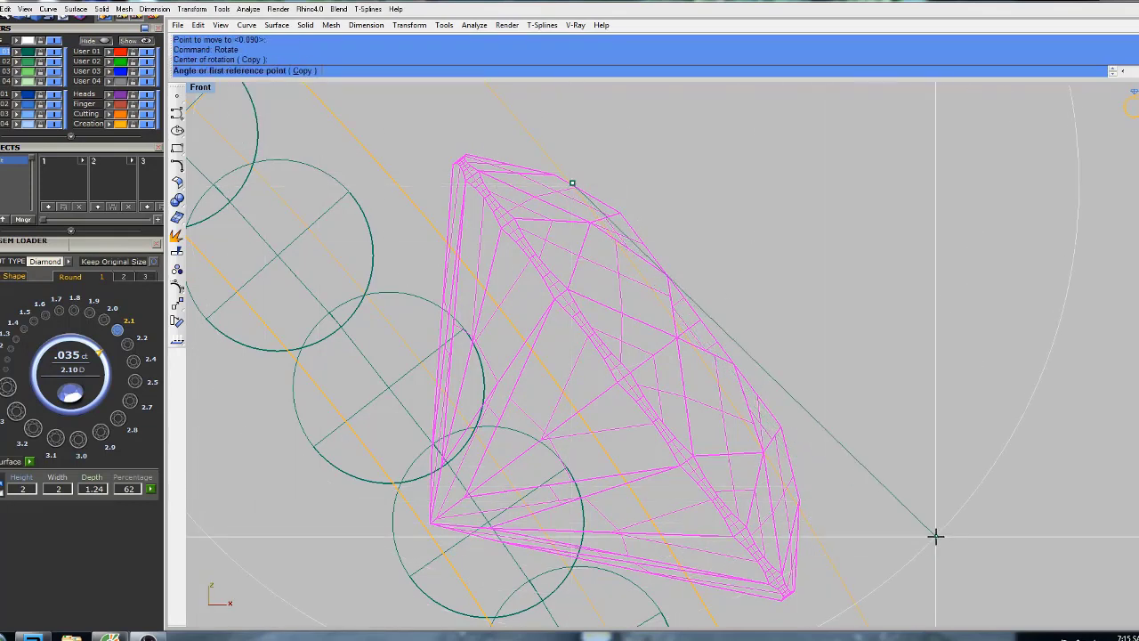
{"action": "left_click", "coordinate": [991, 524]}
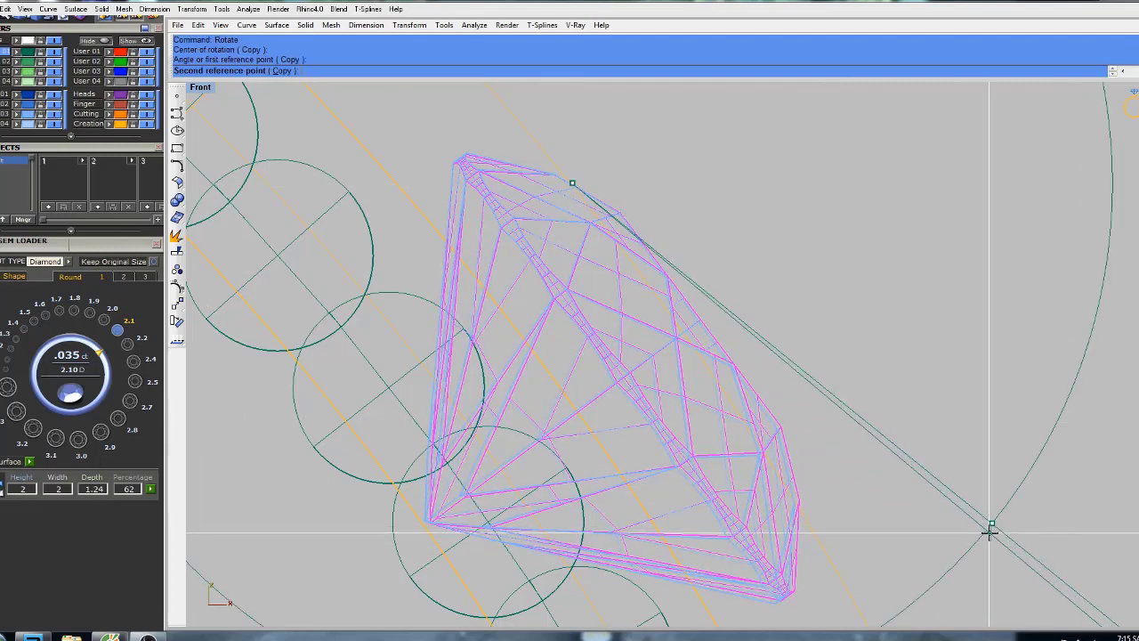
{"action": "left_click", "coordinate": [990, 532]}
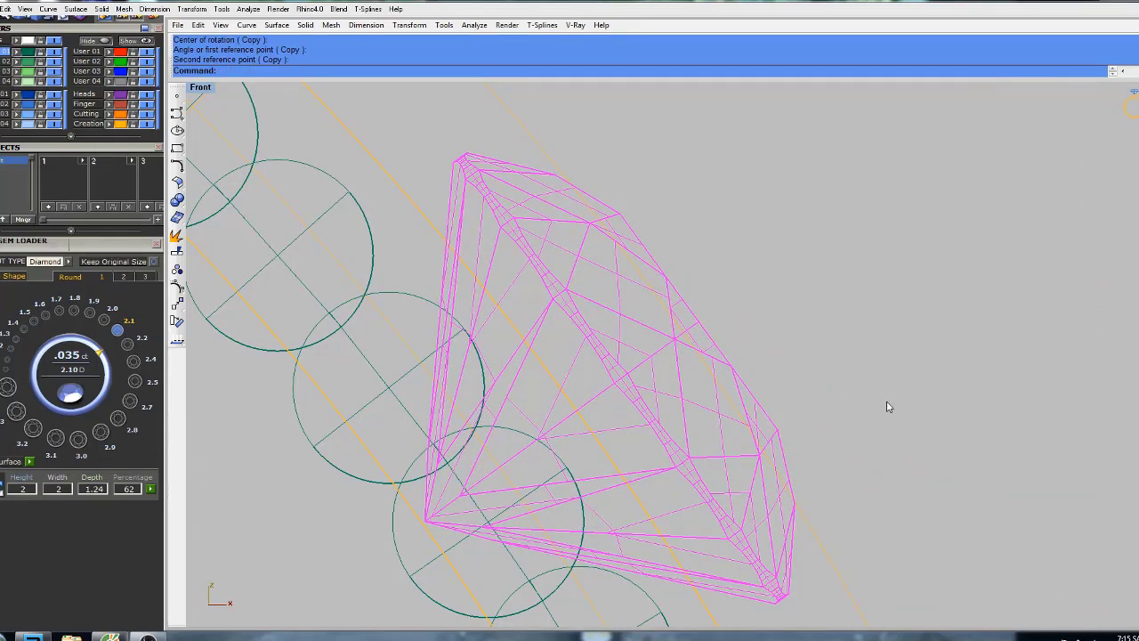
{"action": "key", "text": "Return"}
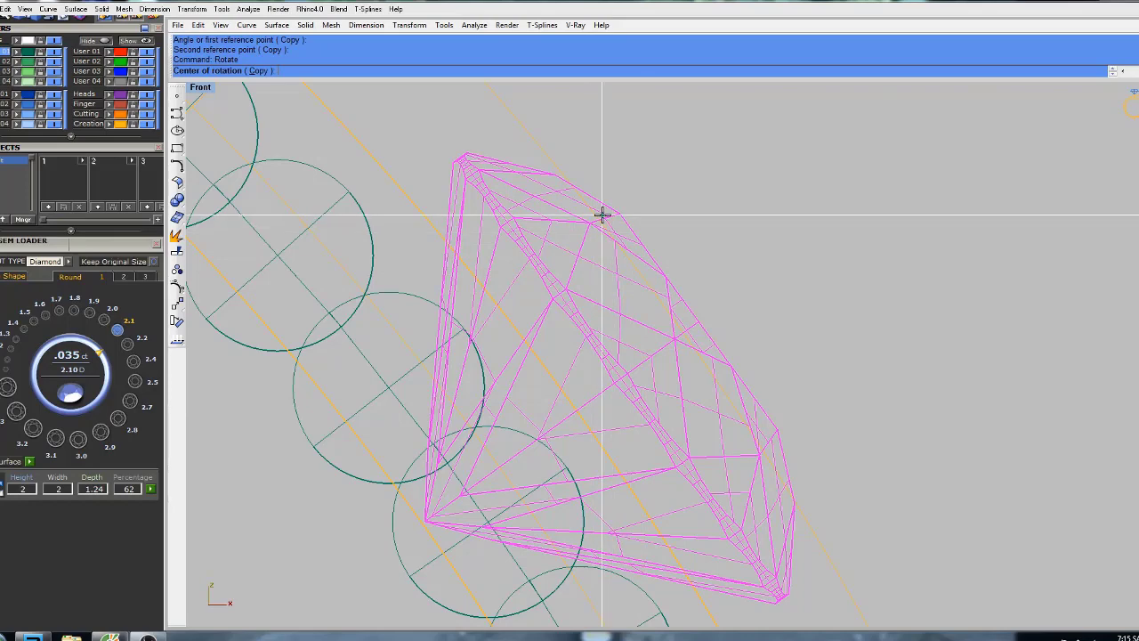
{"action": "left_click", "coordinate": [607, 206]}
{"action": "left_click", "coordinate": [977, 492]}
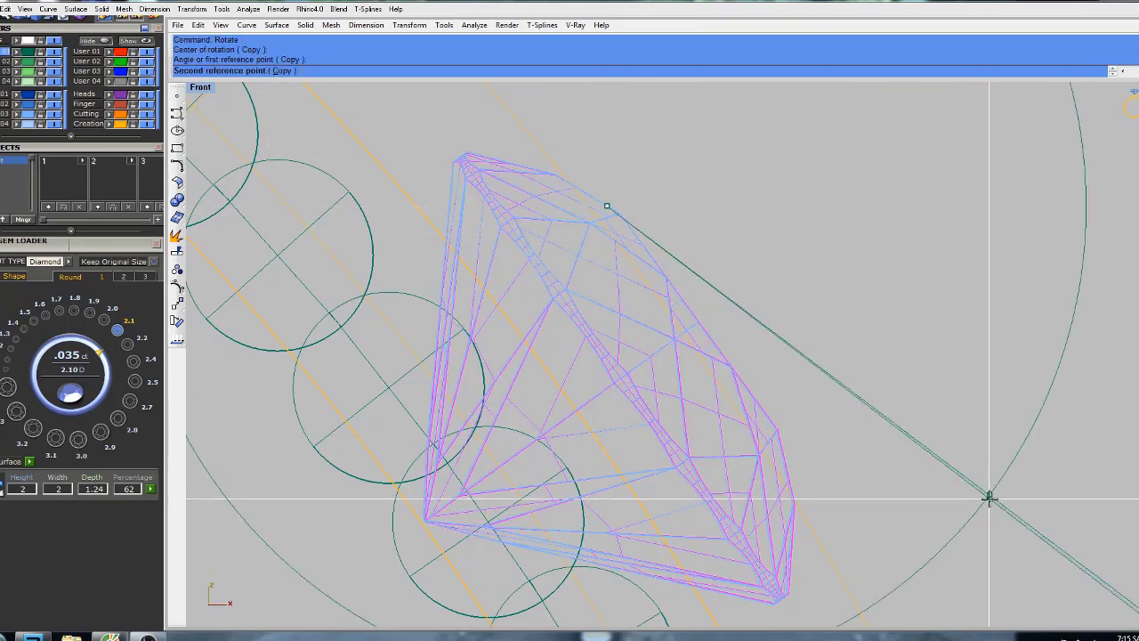
{"action": "left_click", "coordinate": [989, 494]}
{"action": "key", "text": "Return"}
Nudge the upper copied diamond slightly downward in the Front view so its seating matches the band's outer curve.
{"action": "scroll", "coordinate": [771, 375], "scroll_direction": "down", "scroll_amount": 5}
{"action": "right_click_drag", "start_coordinate": [770, 374], "coordinate": [825, 463]}
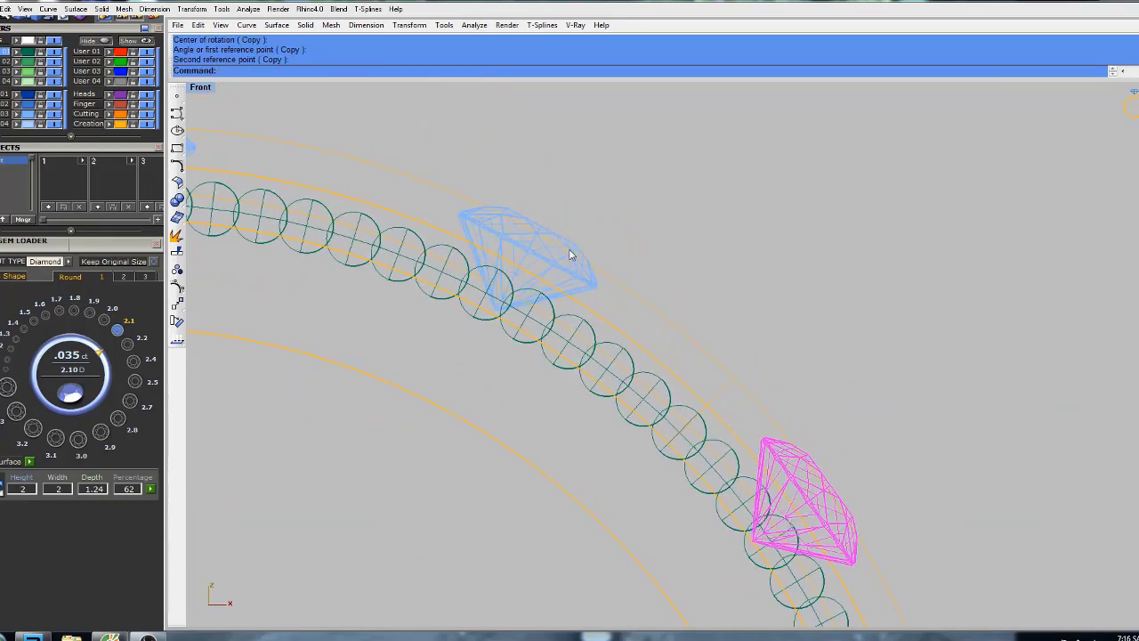
{"action": "left_click", "coordinate": [564, 250]}
{"action": "scroll", "coordinate": [537, 237], "scroll_direction": "up", "scroll_amount": 8}
{"action": "right_click_drag", "start_coordinate": [537, 238], "coordinate": [571, 321]}
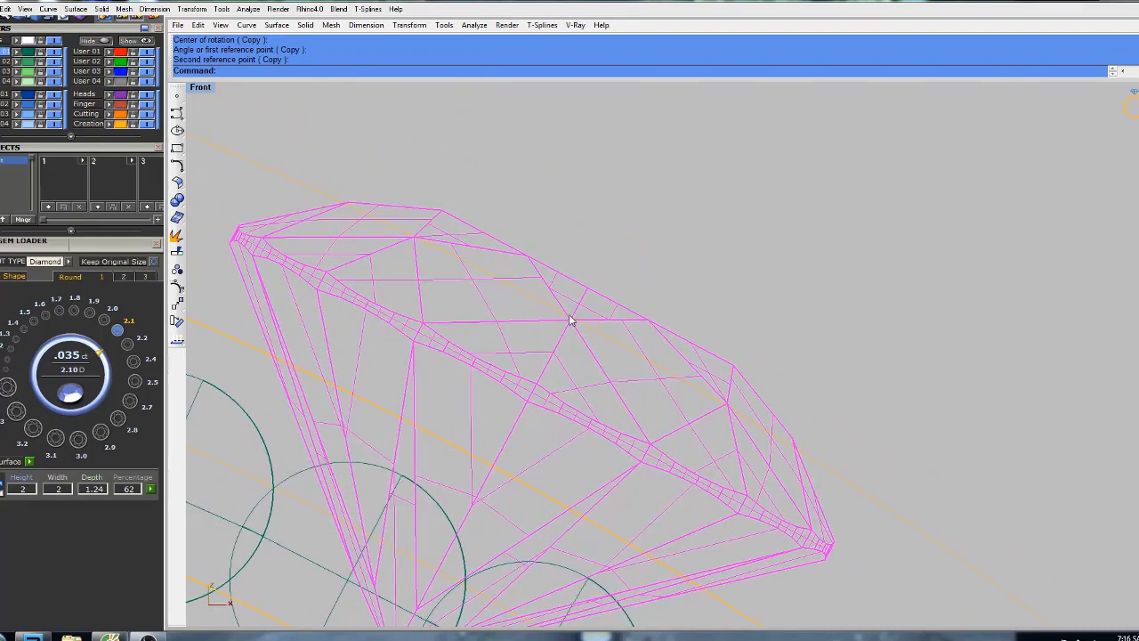
{"action": "type", "text": "Move"}
{"action": "key", "text": "Return"}
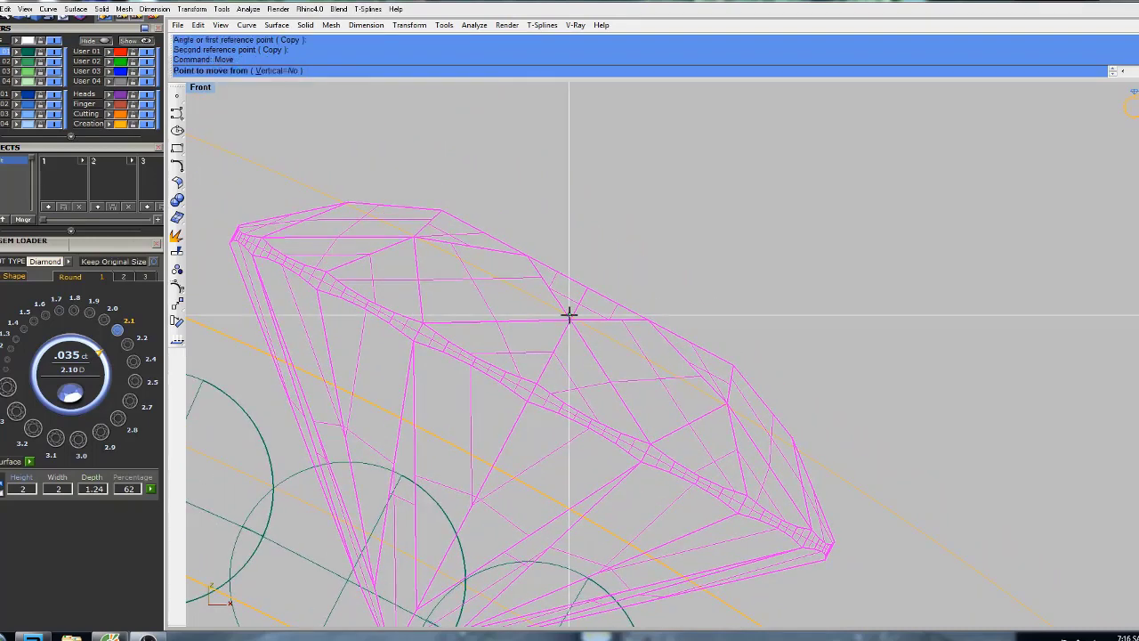
{"action": "left_click", "coordinate": [629, 233]}
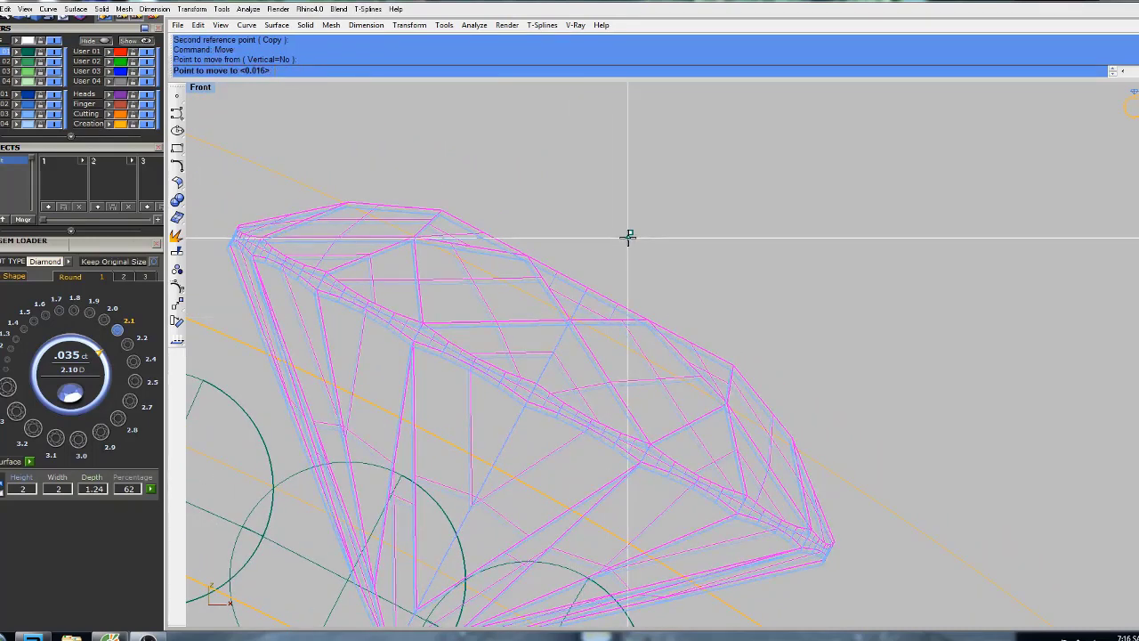
{"action": "left_click", "coordinate": [628, 239]}
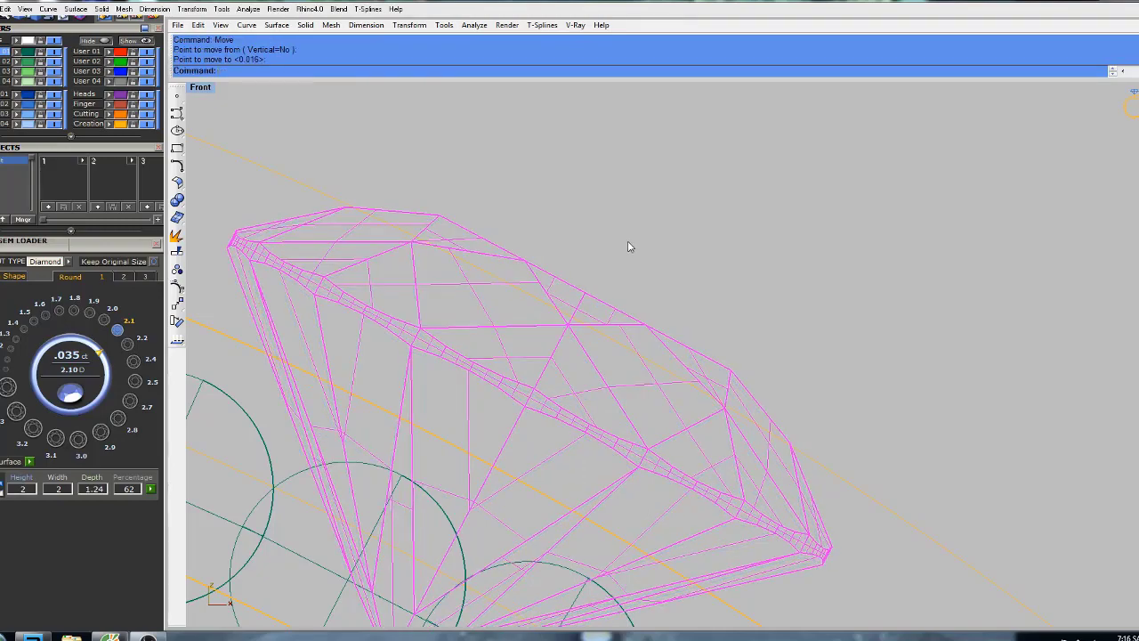
Mirror the two shoulder diamonds in the Front view across the vertical centreline through the origin, keeping the originals.
{"action": "scroll", "coordinate": [627, 240], "scroll_direction": "down", "scroll_amount": 8}
{"action": "scroll", "coordinate": [682, 315], "scroll_direction": "up", "scroll_amount": 3}
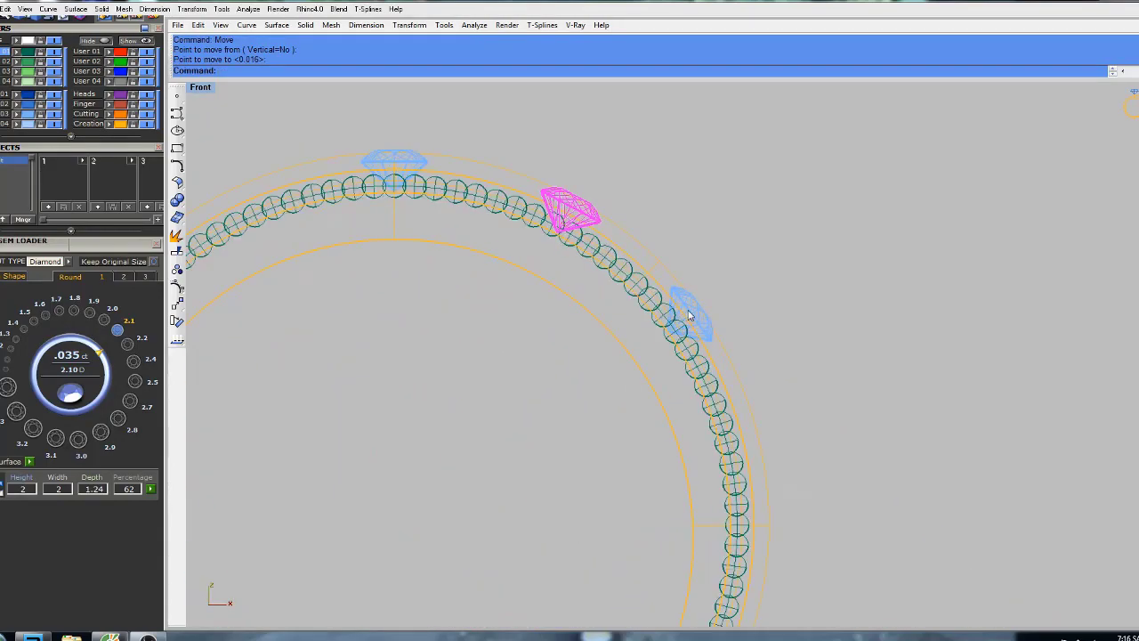
{"action": "scroll", "coordinate": [682, 316], "scroll_direction": "down", "scroll_amount": 5}
{"action": "type", "text": "Mi"}
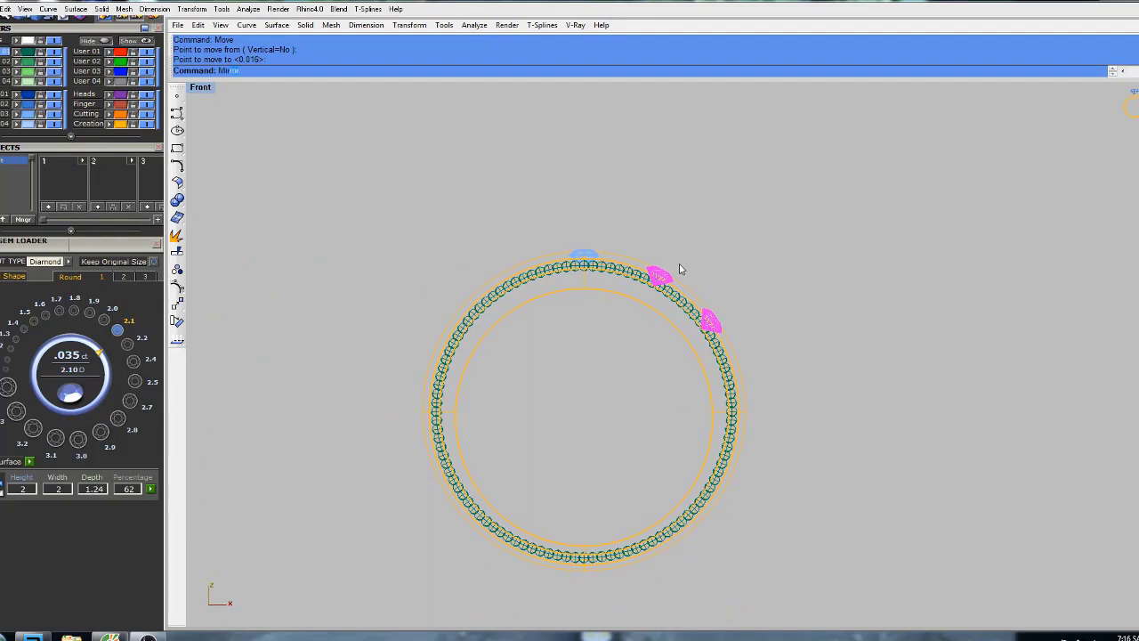
{"action": "key", "text": "Return"}
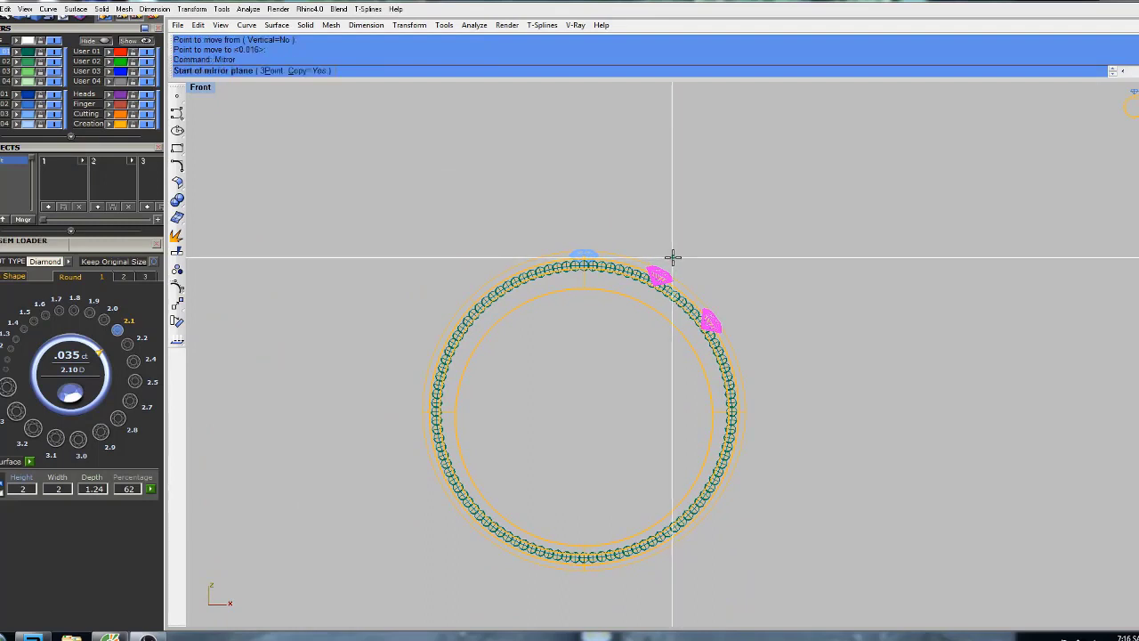
{"action": "type", "text": "0"}
{"action": "key", "text": "Return"}
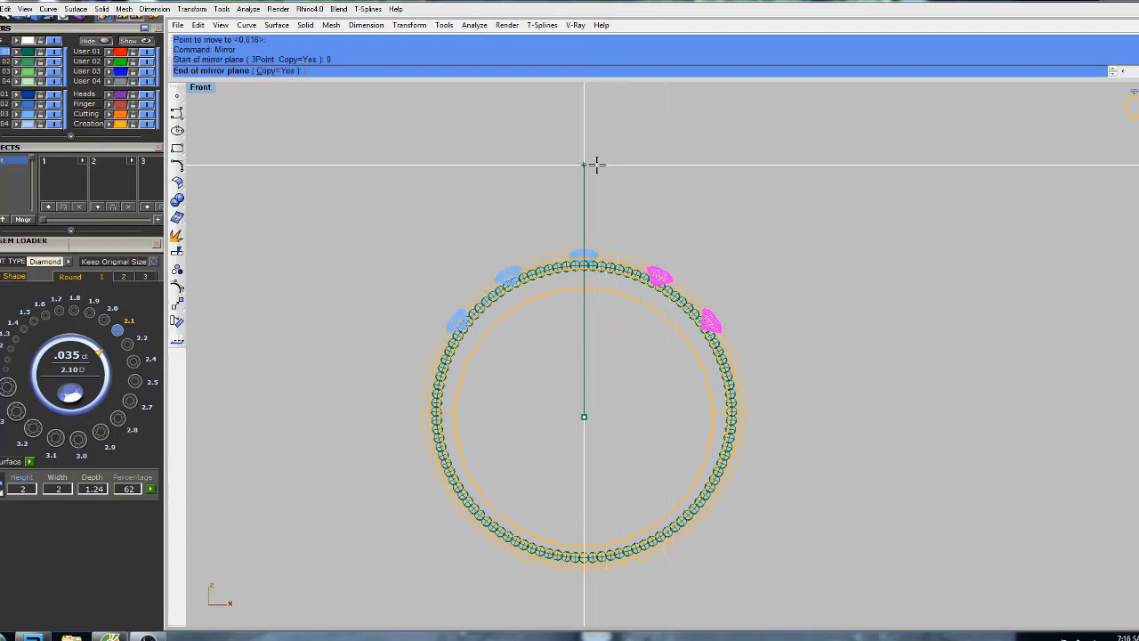
{"action": "left_click", "coordinate": [590, 164]}
{"action": "scroll", "coordinate": [589, 267], "scroll_direction": "up", "scroll_amount": 3}
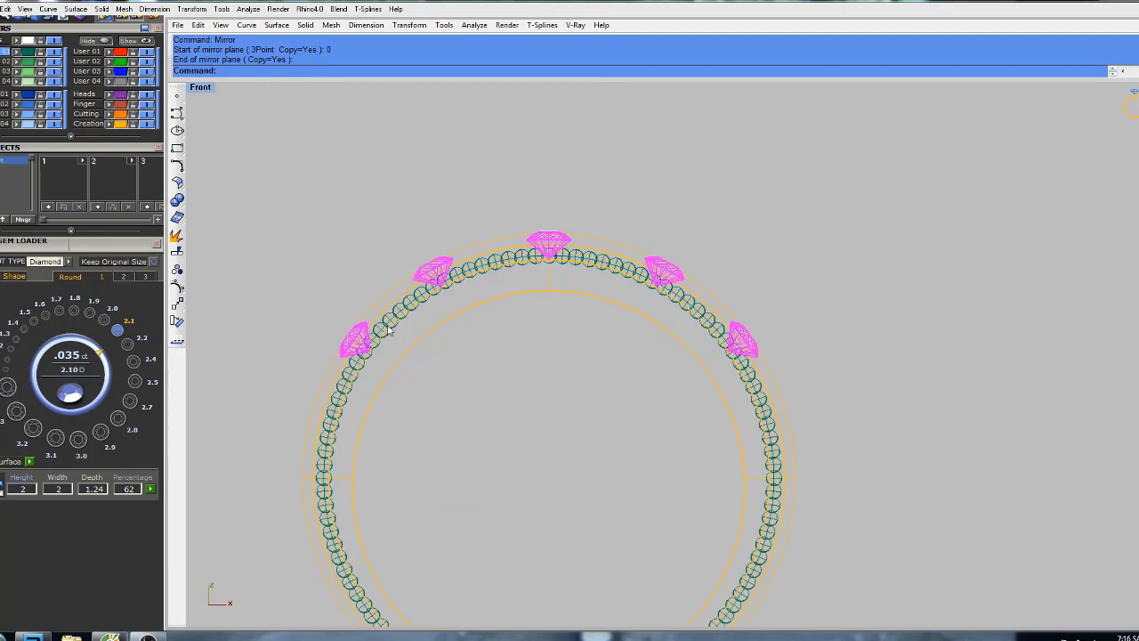
Maximize the Perspective view and shade the model to examine how the five diamonds sit on the band.
{"action": "right_click_drag", "start_coordinate": [640, 284], "coordinate": [599, 296]}
{"action": "key", "text": "ctrl+F4"}
{"action": "mouse_move", "coordinate": [663, 256]}
{"action": "right_mouse_down"}
{"action": "mouse_move", "coordinate": [605, 223]}
{"action": "mouse_move", "coordinate": [645, 356]}
{"action": "mouse_move", "coordinate": [596, 271]}
{"action": "right_mouse_up"}
{"action": "type", "text": "s"}
{"action": "key", "text": "Return"}
{"action": "scroll", "coordinate": [534, 183], "scroll_direction": "up", "scroll_amount": 10}
{"action": "right_click_drag", "start_coordinate": [537, 185], "coordinate": [629, 230]}
{"action": "scroll", "coordinate": [759, 304], "scroll_direction": "down", "scroll_amount": 3}
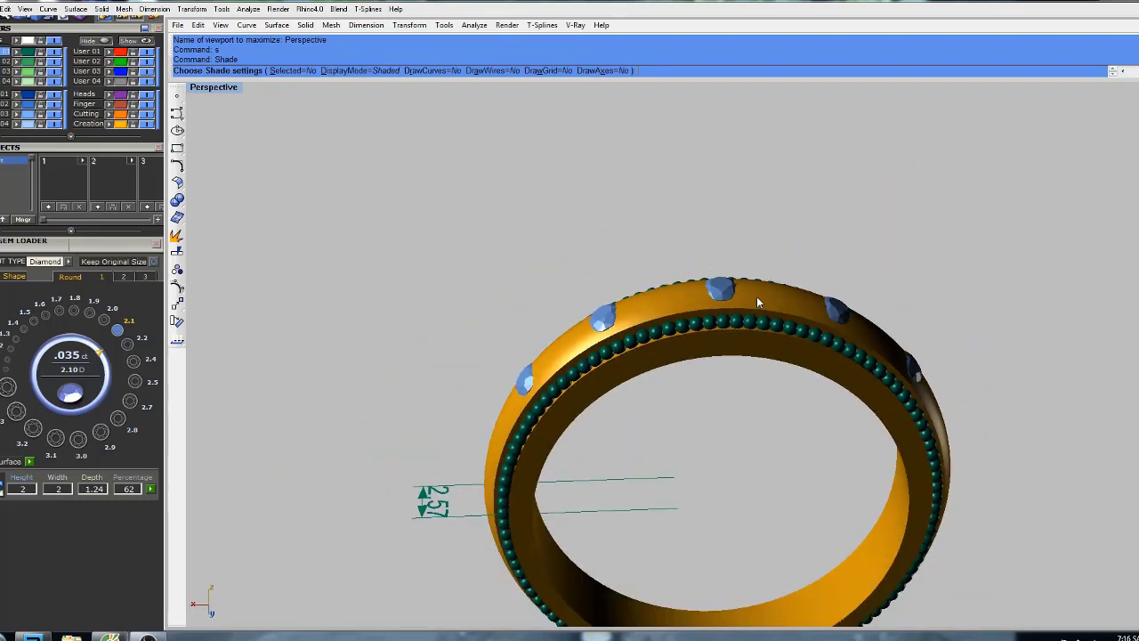
Examine the shaded band and its five diamonds from the side and in the Front view to judge their seating height.
{"action": "scroll", "coordinate": [636, 260], "scroll_direction": "down", "scroll_amount": 7}
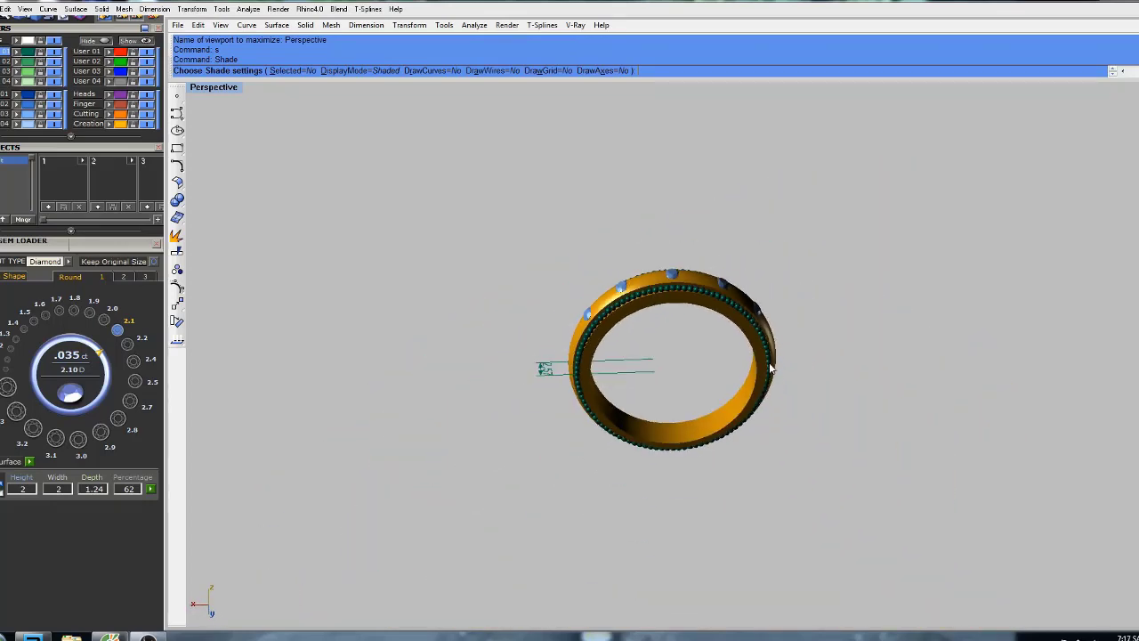
{"action": "right_click_drag", "start_coordinate": [771, 365], "coordinate": [686, 332]}
{"action": "scroll", "coordinate": [782, 347], "scroll_direction": "up", "scroll_amount": 7}
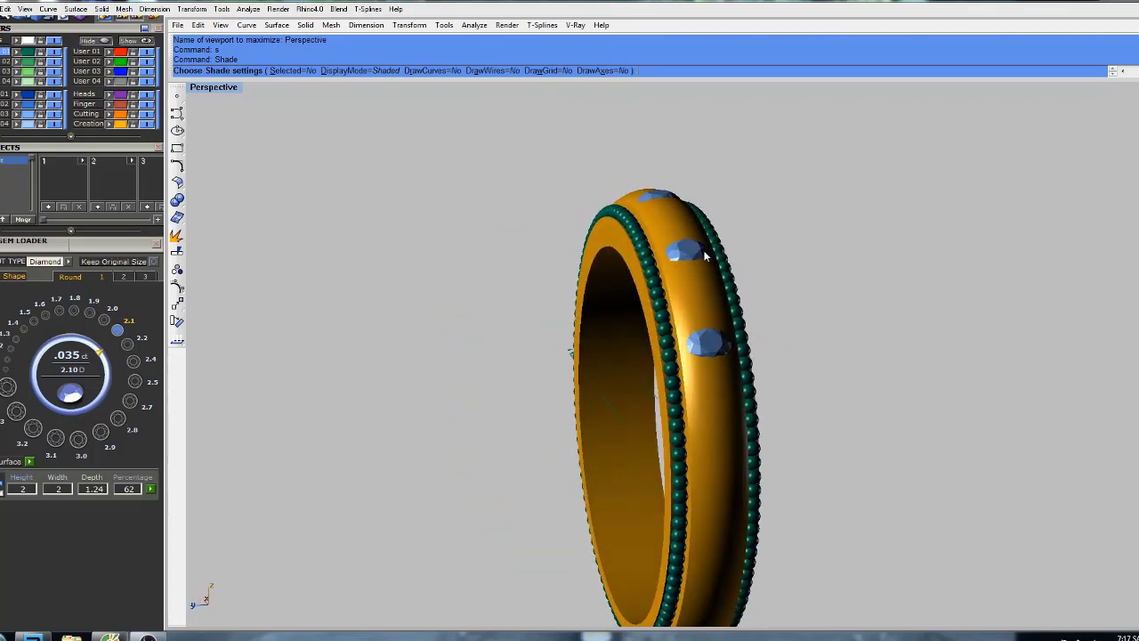
{"action": "mouse_move", "coordinate": [733, 305]}
{"action": "right_mouse_down"}
{"action": "mouse_move", "coordinate": [646, 292]}
{"action": "mouse_move", "coordinate": [702, 344]}
{"action": "mouse_move", "coordinate": [771, 307]}
{"action": "mouse_move", "coordinate": [736, 239]}
{"action": "right_mouse_up"}
{"action": "key", "text": "ctrl+F2"}
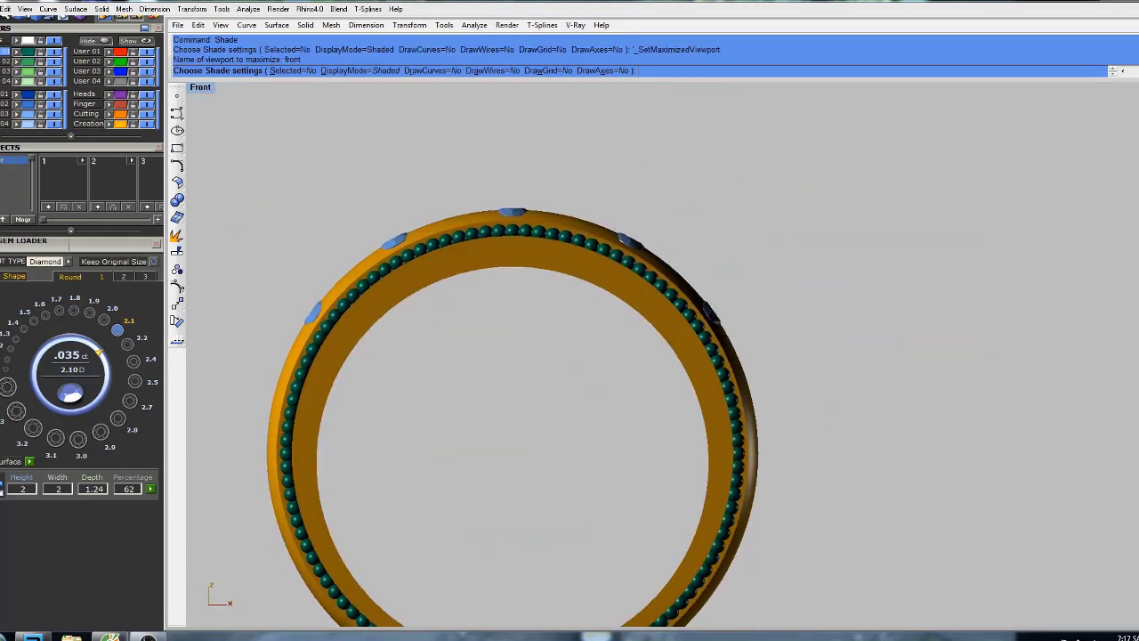
{"action": "scroll", "coordinate": [561, 239], "scroll_direction": "up", "scroll_amount": 5}
{"action": "key", "text": "Return"}
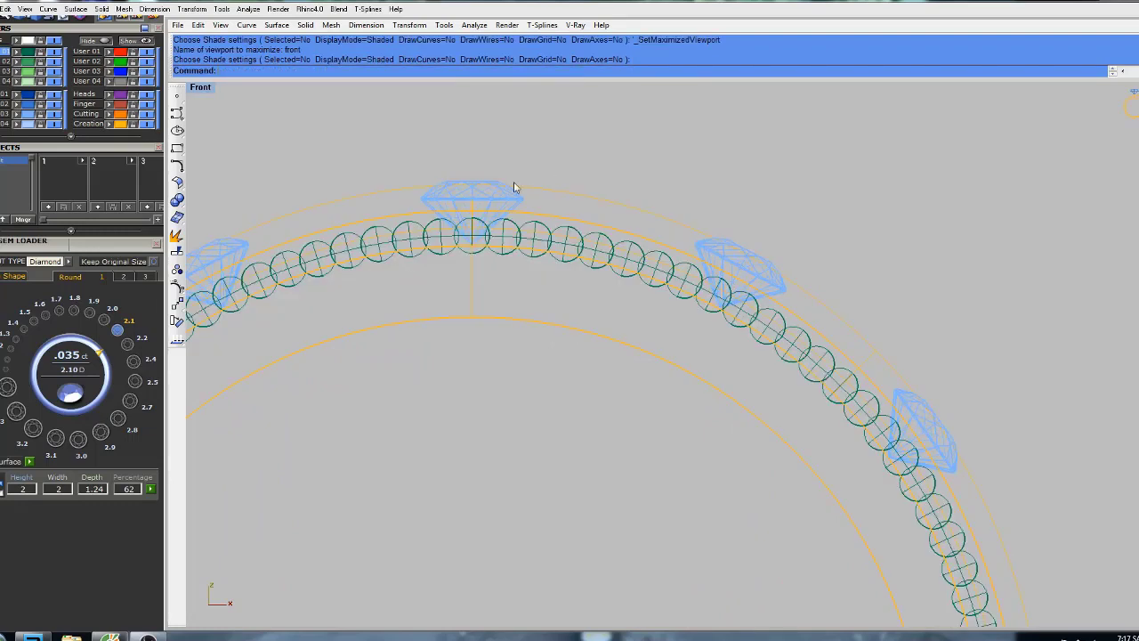
Create a gem cutter for the crown diamond from a saved style, with a wide upper cylinder and a narrower lower one.
{"action": "scroll", "coordinate": [113, 152], "scroll_direction": "up", "scroll_amount": 5}
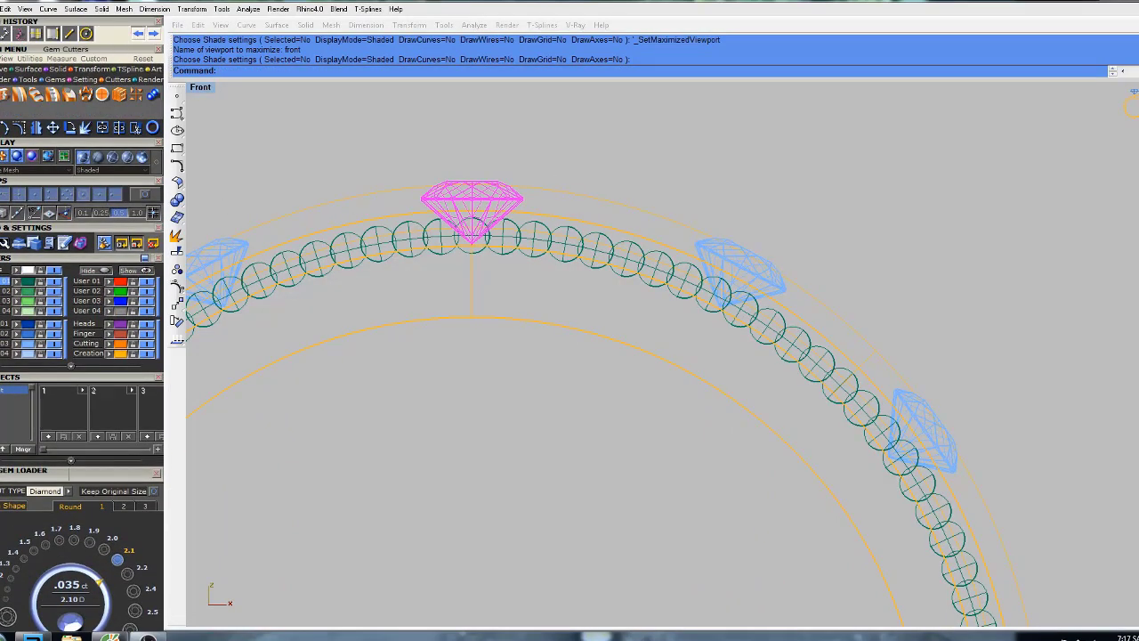
{"action": "left_click", "coordinate": [3, 94]}
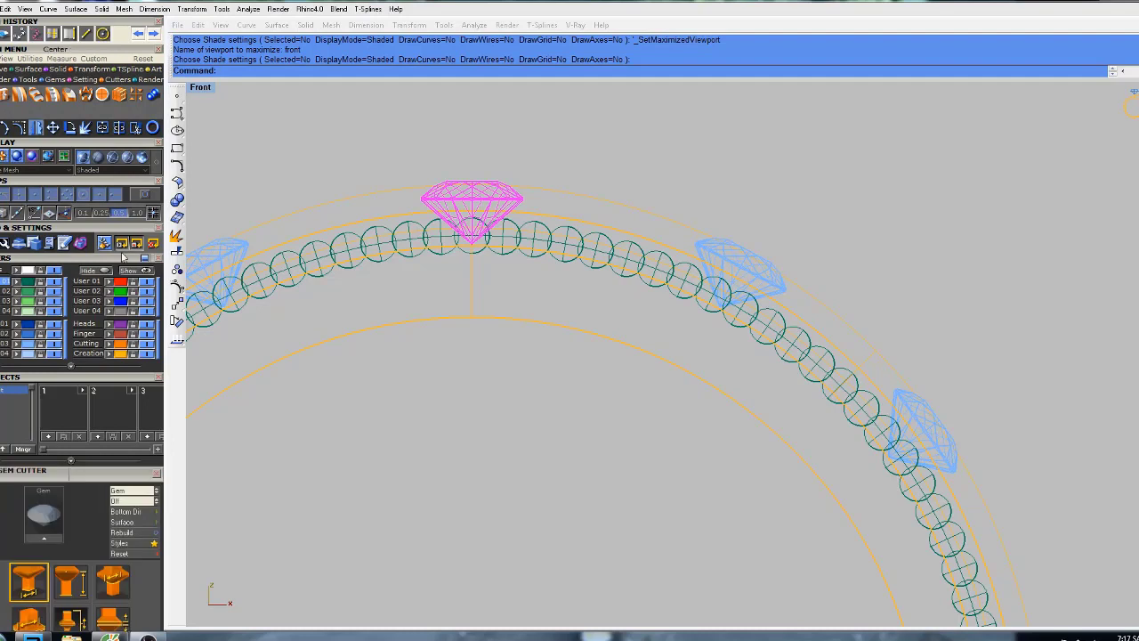
{"action": "left_click", "coordinate": [43, 538]}
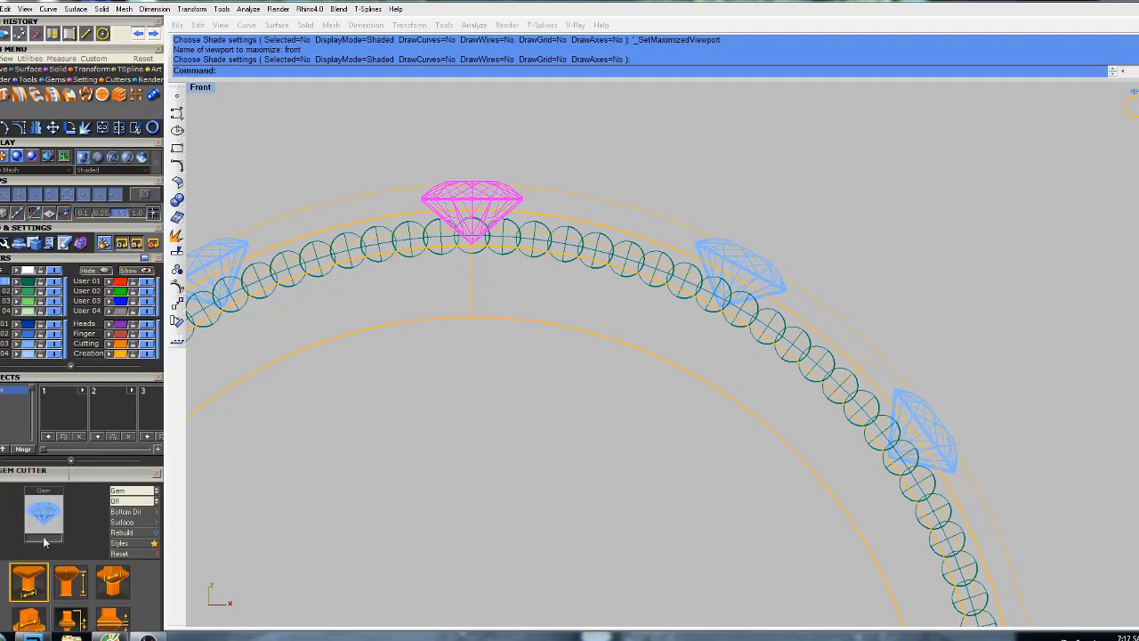
{"action": "left_click", "coordinate": [147, 544]}
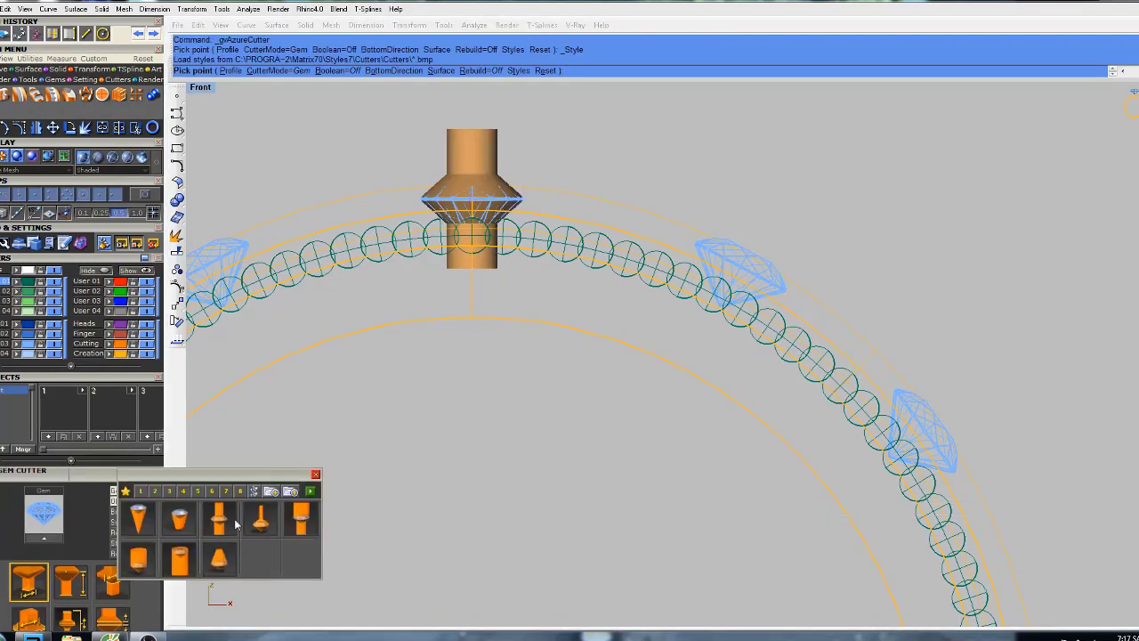
{"action": "left_click", "coordinate": [311, 491]}
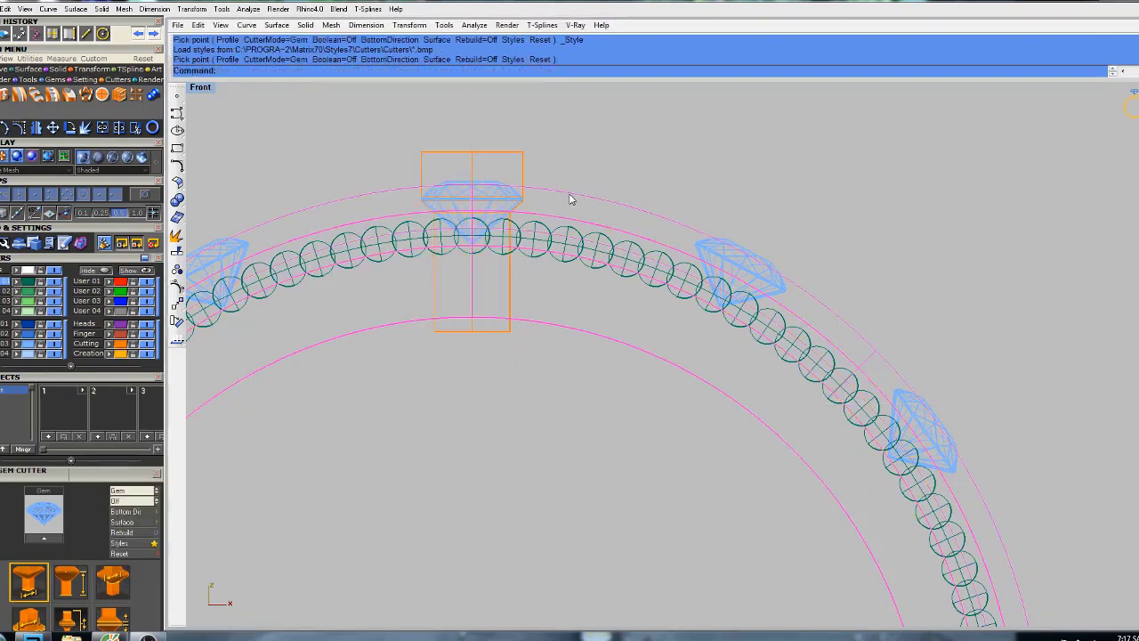
Subtract the crown diamond's cutter from the band with a Boolean difference.
{"action": "right_click_drag", "start_coordinate": [572, 193], "coordinate": [570, 261]}
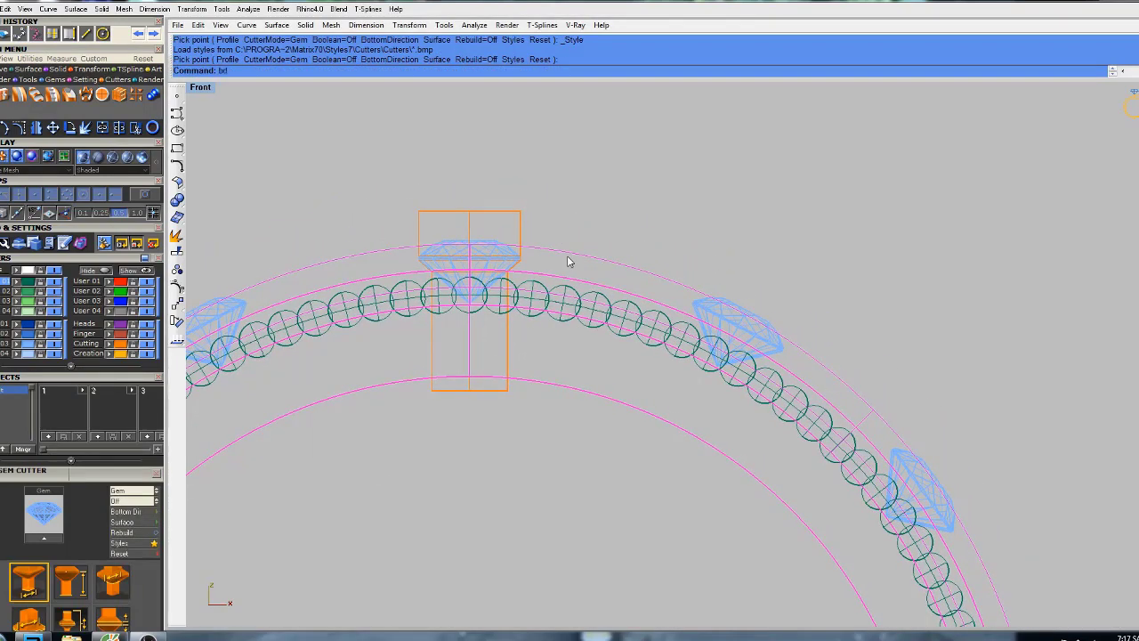
{"action": "key", "text": "Return"}
{"action": "left_click", "coordinate": [522, 231]}
{"action": "key", "text": "Return"}
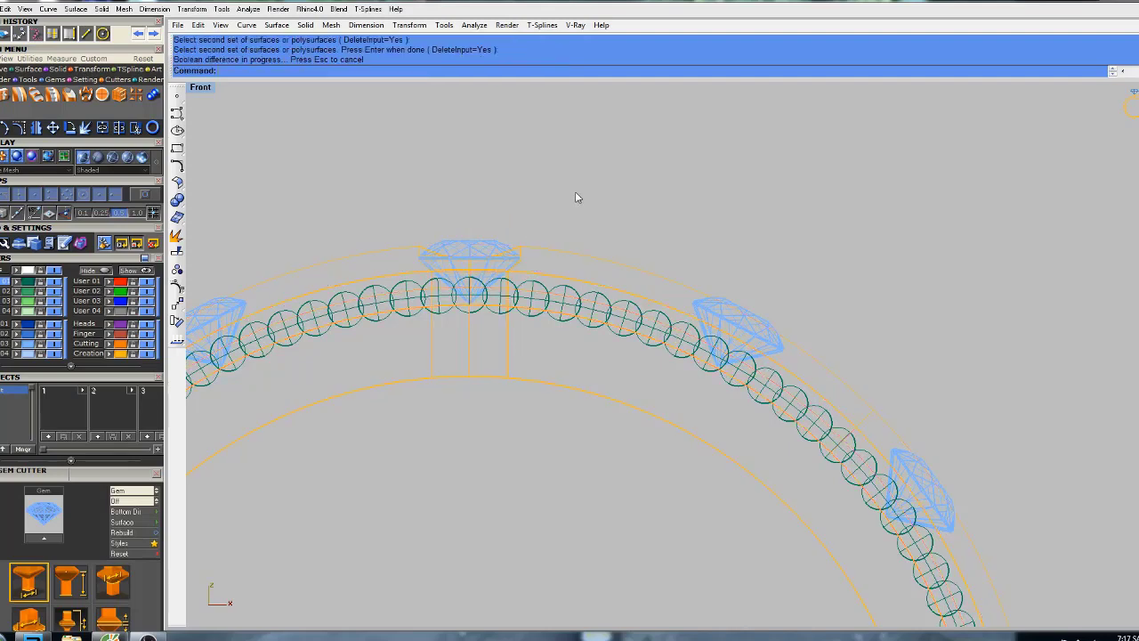
Shade the Perspective view and examine how the crown diamond sits in its cut seat compared with the neighbouring stones.
{"action": "key", "text": "ctrl+F4"}
{"action": "right_click_drag", "start_coordinate": [587, 277], "coordinate": [600, 287]}
{"action": "type", "text": "s"}
{"action": "key", "text": "Return"}
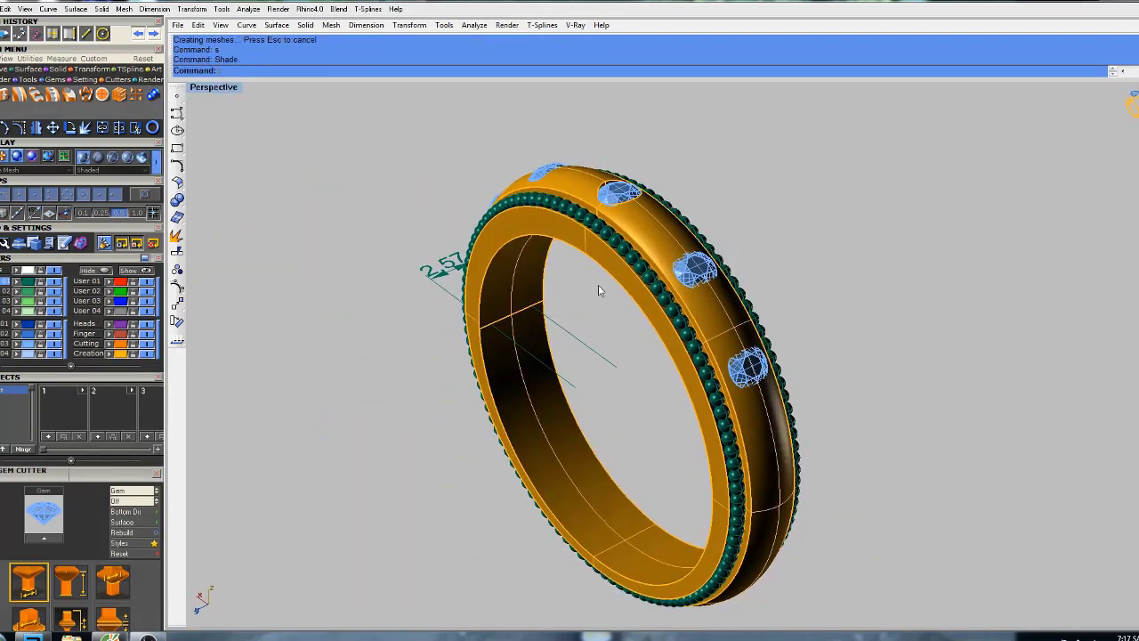
{"action": "scroll", "coordinate": [610, 226], "scroll_direction": "up", "scroll_amount": 5}
{"action": "right_click_drag", "start_coordinate": [611, 227], "coordinate": [591, 356]}
{"action": "scroll", "coordinate": [644, 281], "scroll_direction": "up", "scroll_amount": 5}
{"action": "mouse_move", "coordinate": [644, 281]}
{"action": "right_mouse_down"}
{"action": "mouse_move", "coordinate": [630, 214]}
{"action": "mouse_move", "coordinate": [655, 180]}
{"action": "mouse_move", "coordinate": [591, 211]}
{"action": "mouse_move", "coordinate": [719, 341]}
{"action": "mouse_move", "coordinate": [641, 374]}
{"action": "mouse_move", "coordinate": [579, 320]}
{"action": "mouse_move", "coordinate": [553, 382]}
{"action": "mouse_move", "coordinate": [610, 367]}
{"action": "right_mouse_up"}
{"action": "scroll", "coordinate": [612, 367], "scroll_direction": "down", "scroll_amount": 10}
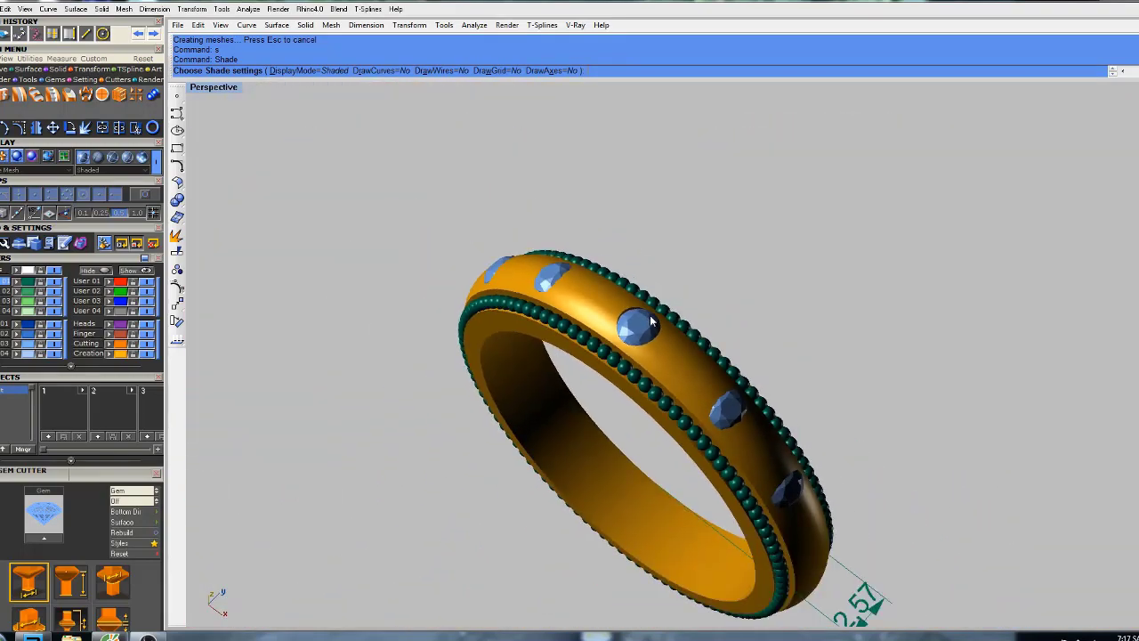
{"action": "mouse_move", "coordinate": [653, 318]}
{"action": "right_mouse_down"}
{"action": "mouse_move", "coordinate": [666, 382]}
{"action": "mouse_move", "coordinate": [635, 290]}
{"action": "right_mouse_up"}
{"action": "right_click_drag", "start_coordinate": [613, 296], "coordinate": [671, 249]}
{"action": "right_click", "coordinate": [662, 210]}
{"action": "scroll", "coordinate": [597, 274], "scroll_direction": "up", "scroll_amount": 4}
{"action": "scroll", "coordinate": [598, 276], "scroll_direction": "up", "scroll_amount": 1}
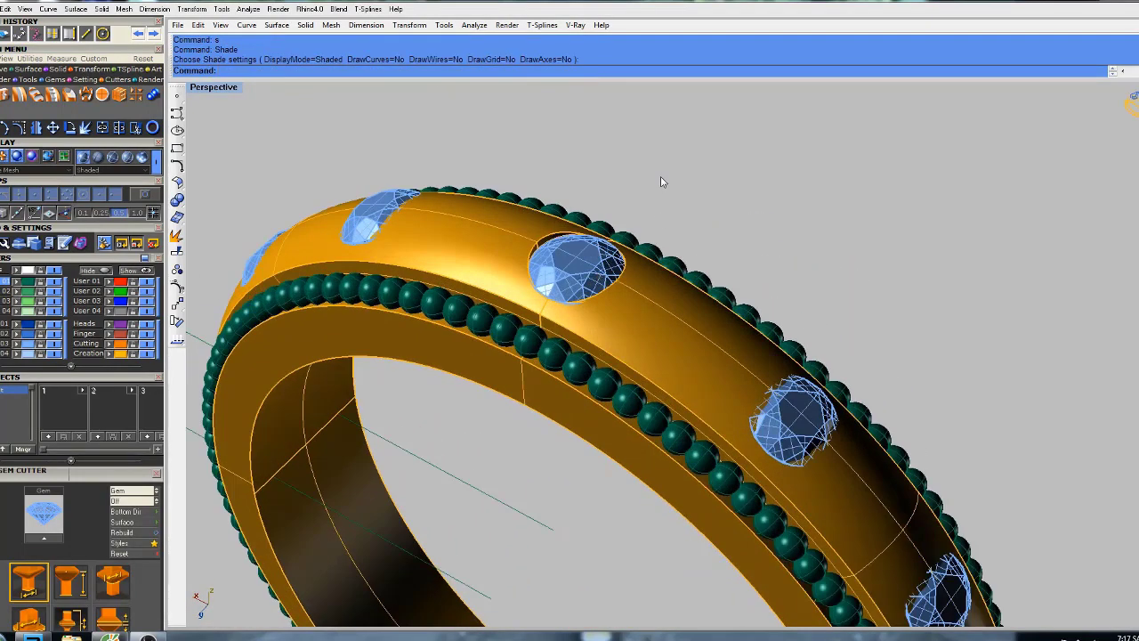
Undo the Boolean difference on the band and delete the crown diamond's cutter.
{"action": "key", "text": "ctrl+z"}
{"action": "key", "text": "Escape"}
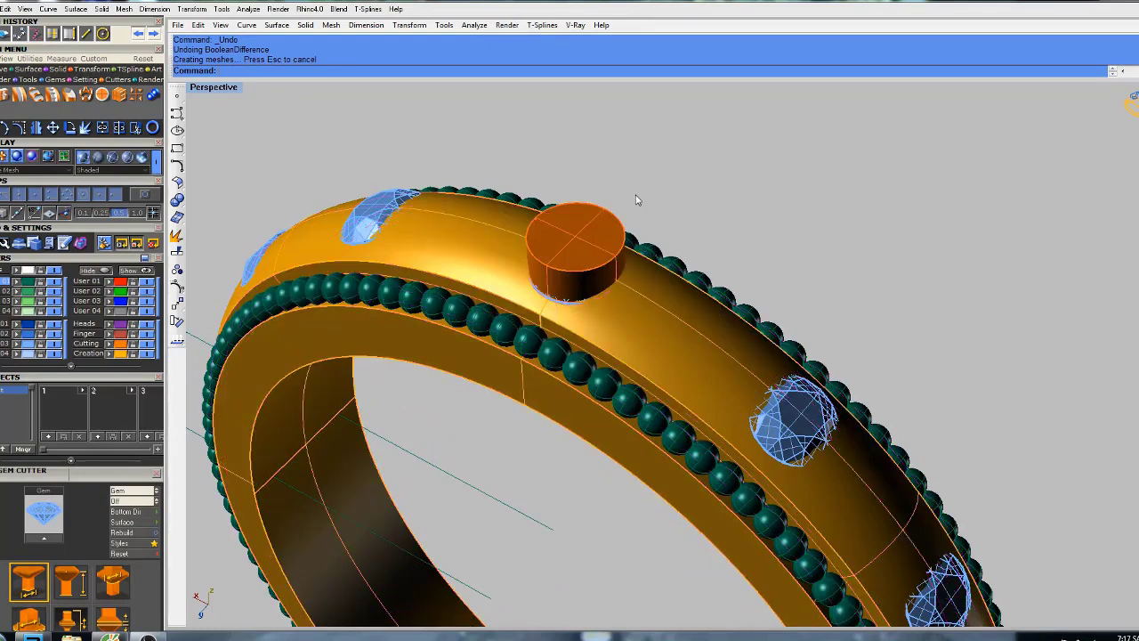
{"action": "left_click", "coordinate": [599, 213]}
{"action": "type", "text": "d"}
{"action": "key", "text": "Return"}
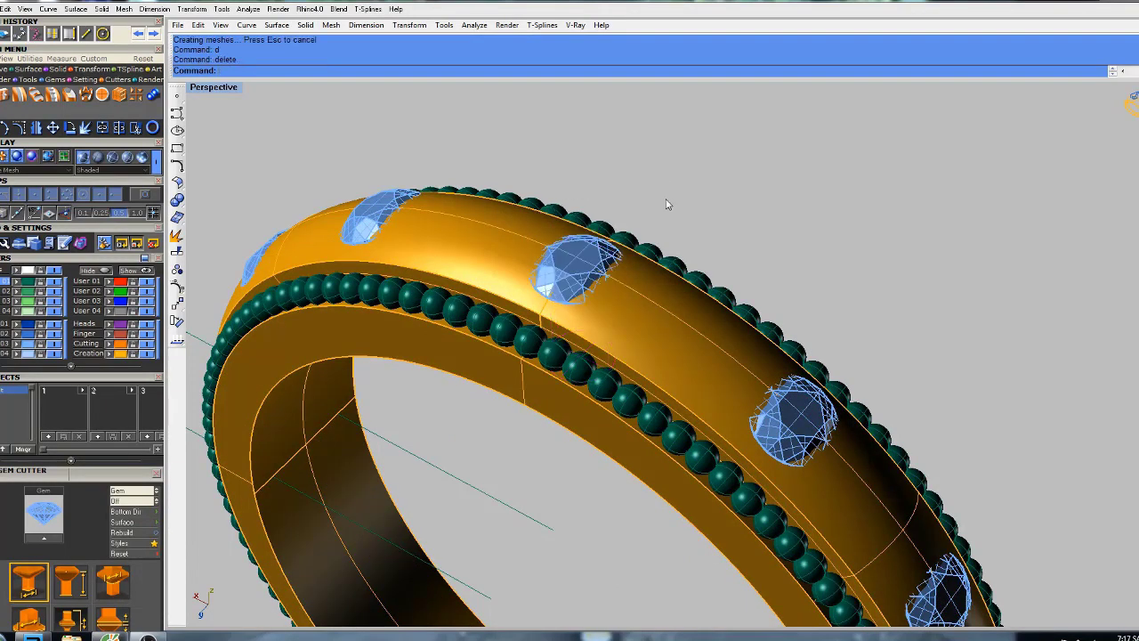
Delete the two mirrored diamonds on the band's negative-X shoulder in the Front view.
{"action": "key", "text": "ctrl+F2"}
{"action": "scroll", "coordinate": [638, 246], "scroll_direction": "down", "scroll_amount": 3}
{"action": "right_click_drag", "start_coordinate": [622, 261], "coordinate": [644, 199]}
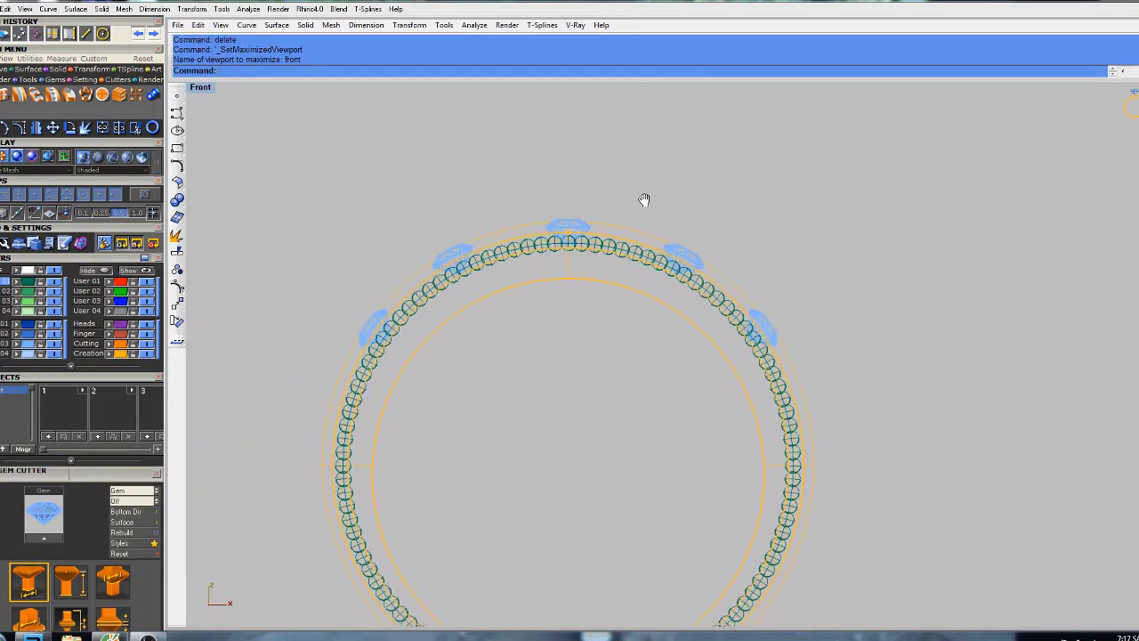
{"action": "scroll", "coordinate": [456, 252], "scroll_direction": "up", "scroll_amount": 4}
{"action": "left_click", "coordinate": [460, 255]}
{"action": "left_click", "coordinate": [280, 398], "text": "shift"}
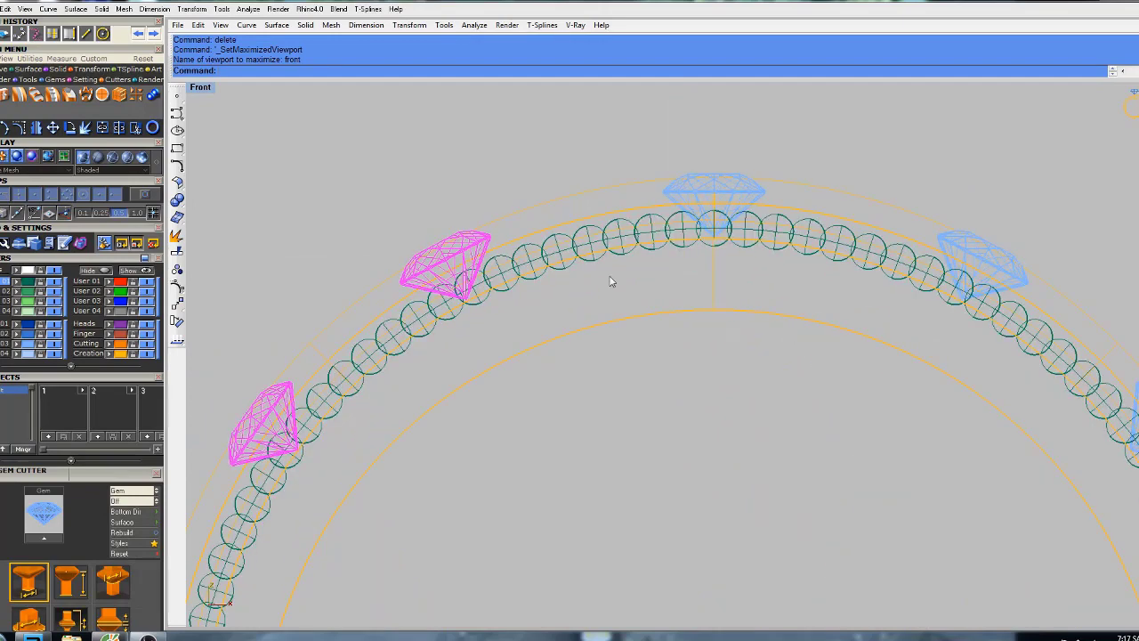
{"action": "right_click_drag", "start_coordinate": [611, 278], "coordinate": [579, 281]}
{"action": "type", "text": "s"}
{"action": "key", "text": "Return"}
{"action": "key", "text": "Escape"}
{"action": "type", "text": "d"}
{"action": "key", "text": "Return"}
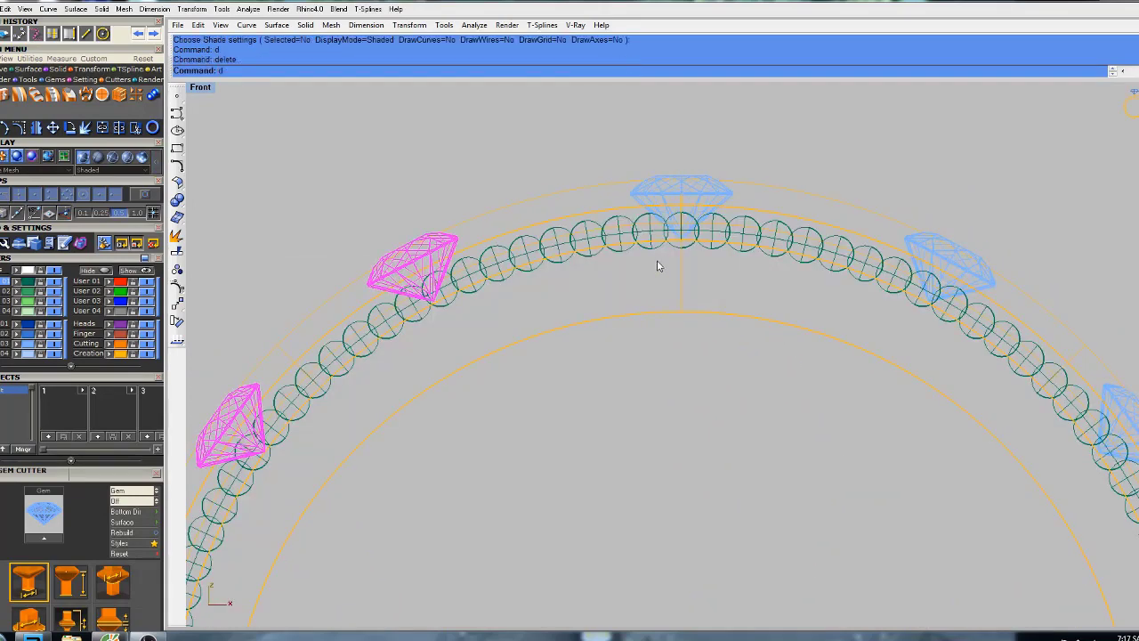
Move the crown diamond slightly straight down in the Front view so it sits deeper in the band.
{"action": "scroll", "coordinate": [658, 258], "scroll_direction": "up", "scroll_amount": 2}
{"action": "scroll", "coordinate": [825, 253], "scroll_direction": "up", "scroll_amount": 2}
{"action": "scroll", "coordinate": [825, 252], "scroll_direction": "down", "scroll_amount": 2}
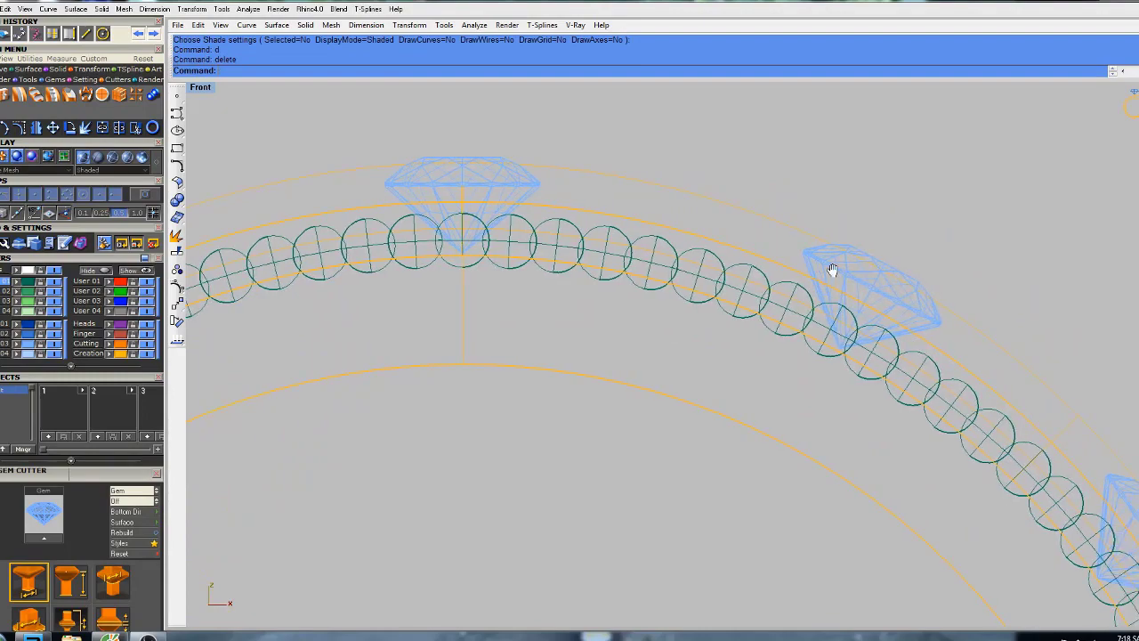
{"action": "left_click", "coordinate": [815, 286]}
{"action": "scroll", "coordinate": [831, 292], "scroll_direction": "up", "scroll_amount": 4}
{"action": "scroll", "coordinate": [827, 291], "scroll_direction": "down", "scroll_amount": 4}
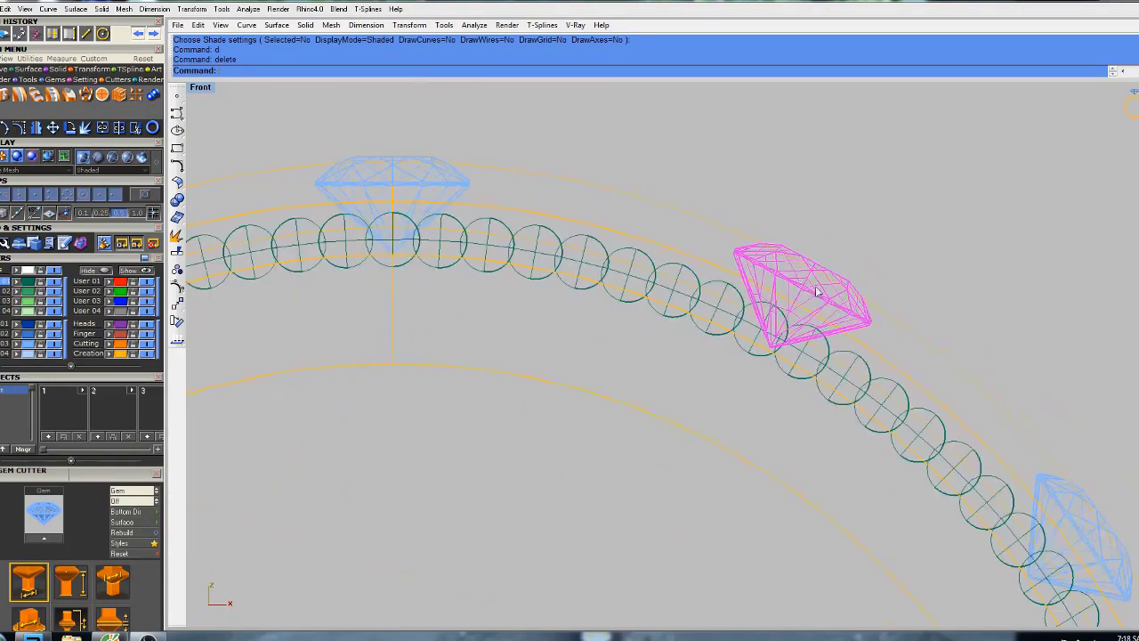
{"action": "right_click_drag", "start_coordinate": [480, 186], "coordinate": [624, 239]}
{"action": "left_click", "coordinate": [606, 238]}
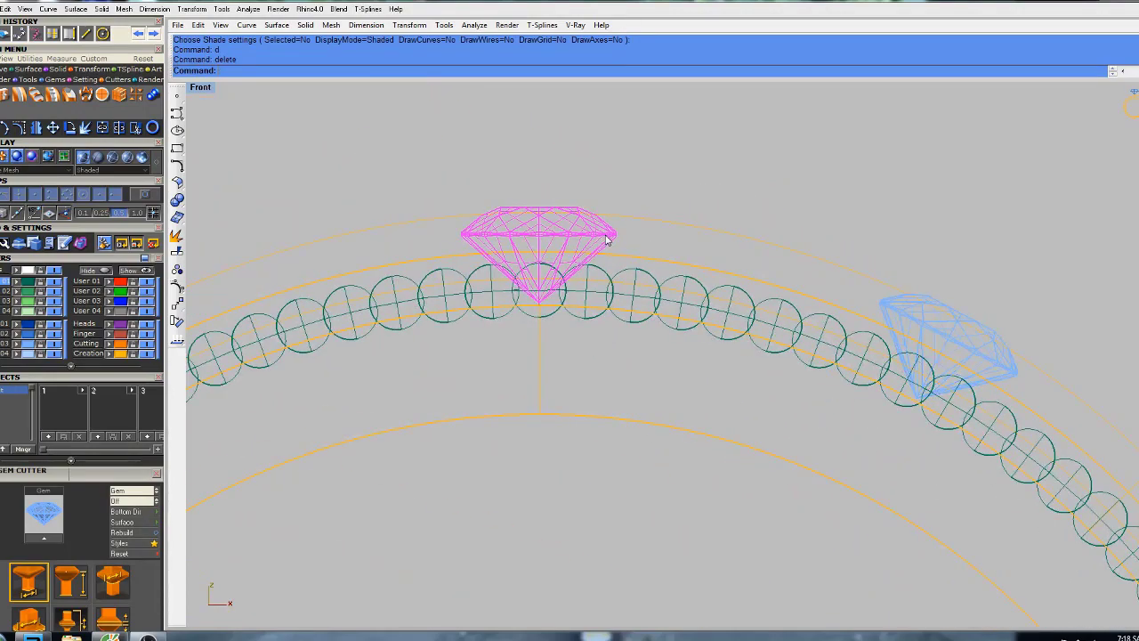
{"action": "scroll", "coordinate": [607, 239], "scroll_direction": "down", "scroll_amount": 4}
{"action": "scroll", "coordinate": [607, 240], "scroll_direction": "up", "scroll_amount": 5}
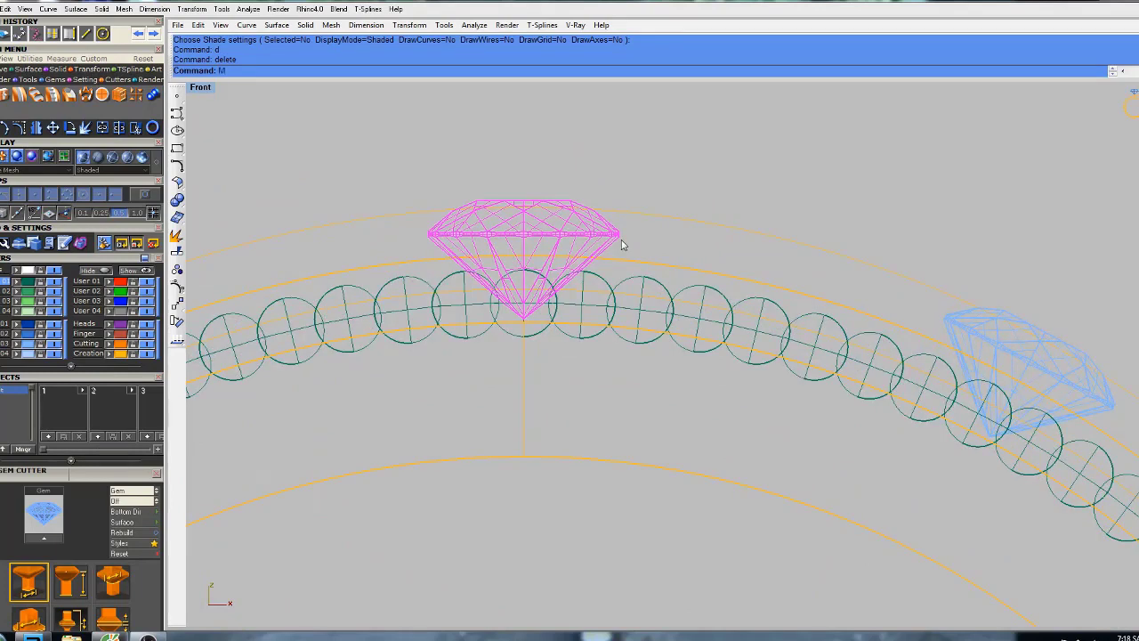
{"action": "type", "text": "ove"}
{"action": "key", "text": "Return"}
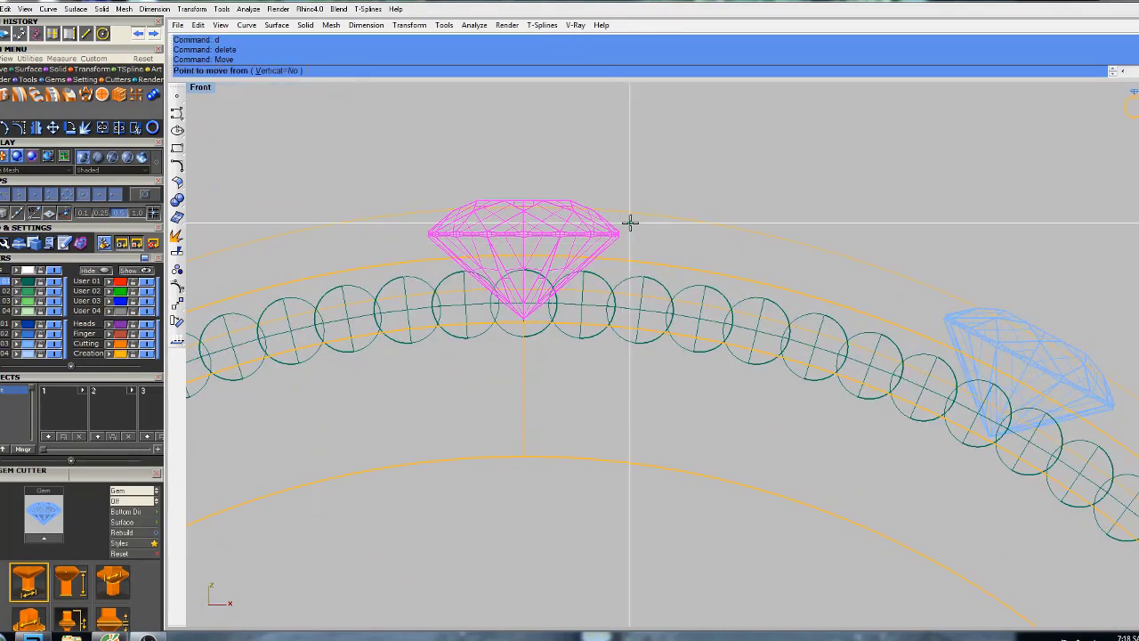
{"action": "left_click", "coordinate": [644, 145]}
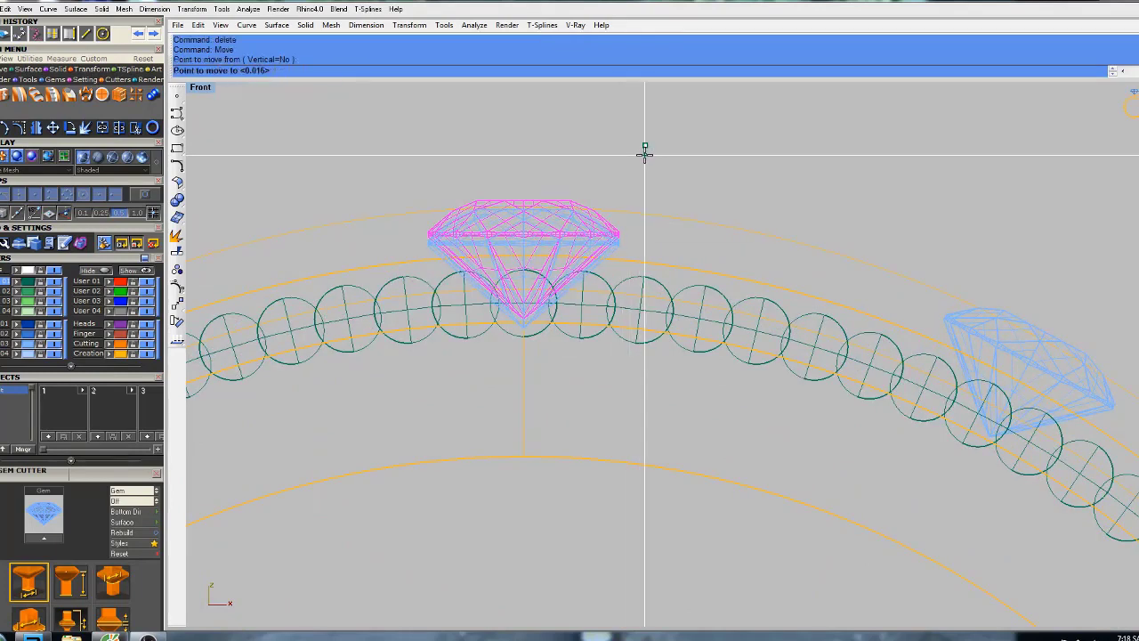
{"action": "left_click", "coordinate": [644, 153]}
{"action": "scroll", "coordinate": [720, 262], "scroll_direction": "down", "scroll_amount": 4}
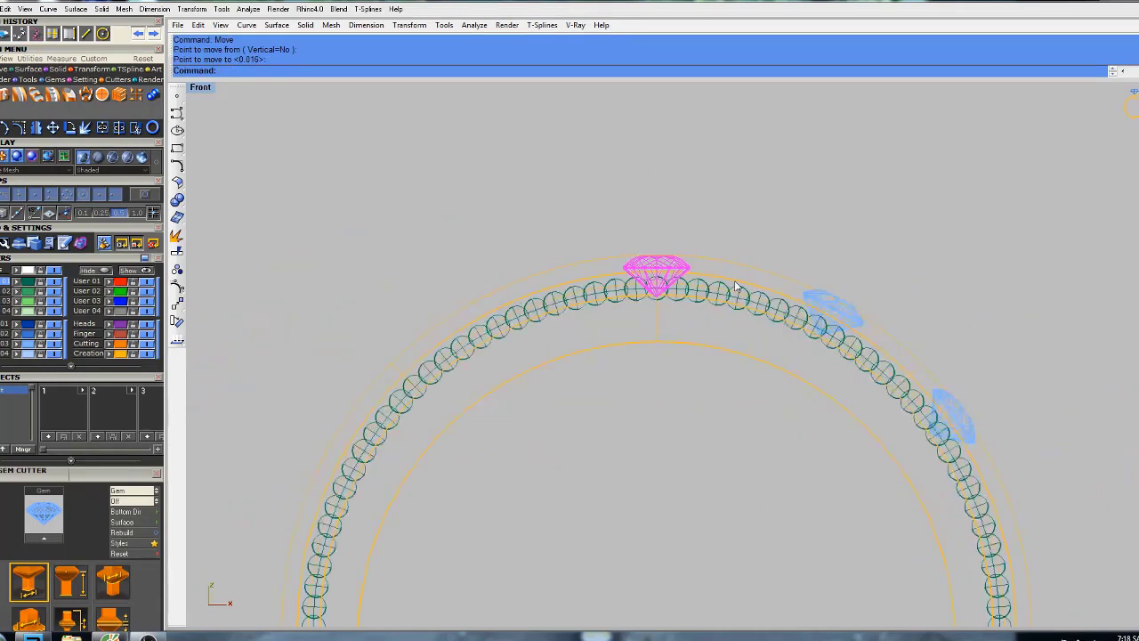
Move the upper shoulder diamond slightly inward, perpendicular to the band, so its table meets the outer curve.
{"action": "scroll", "coordinate": [738, 287], "scroll_direction": "up", "scroll_amount": 6}
{"action": "scroll", "coordinate": [681, 316], "scroll_direction": "up", "scroll_amount": 5}
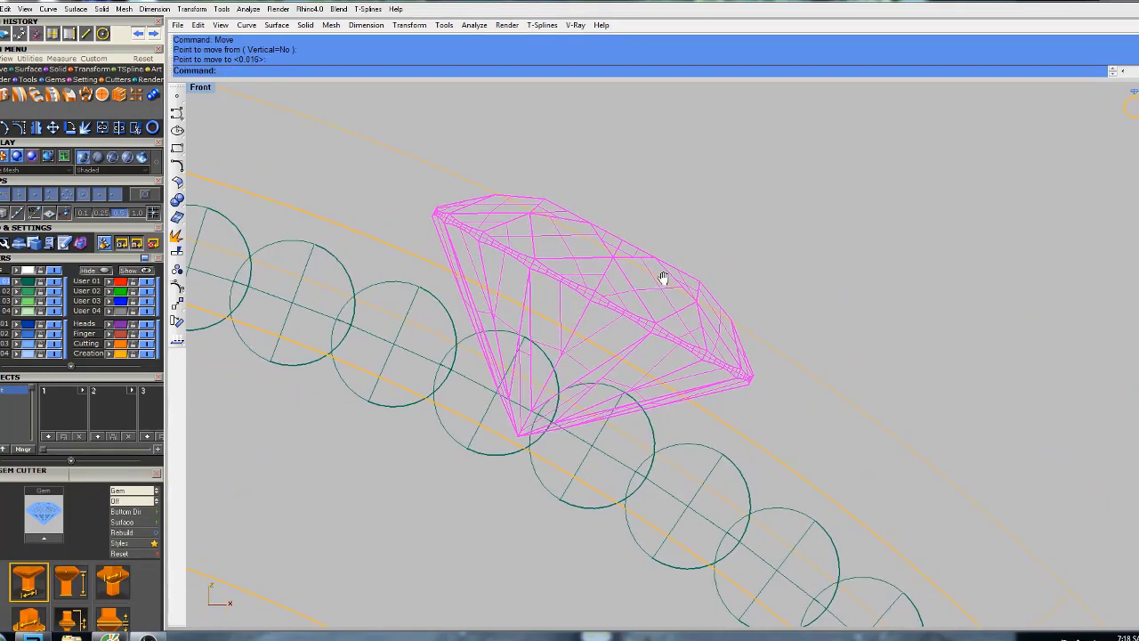
{"action": "key", "text": "Return"}
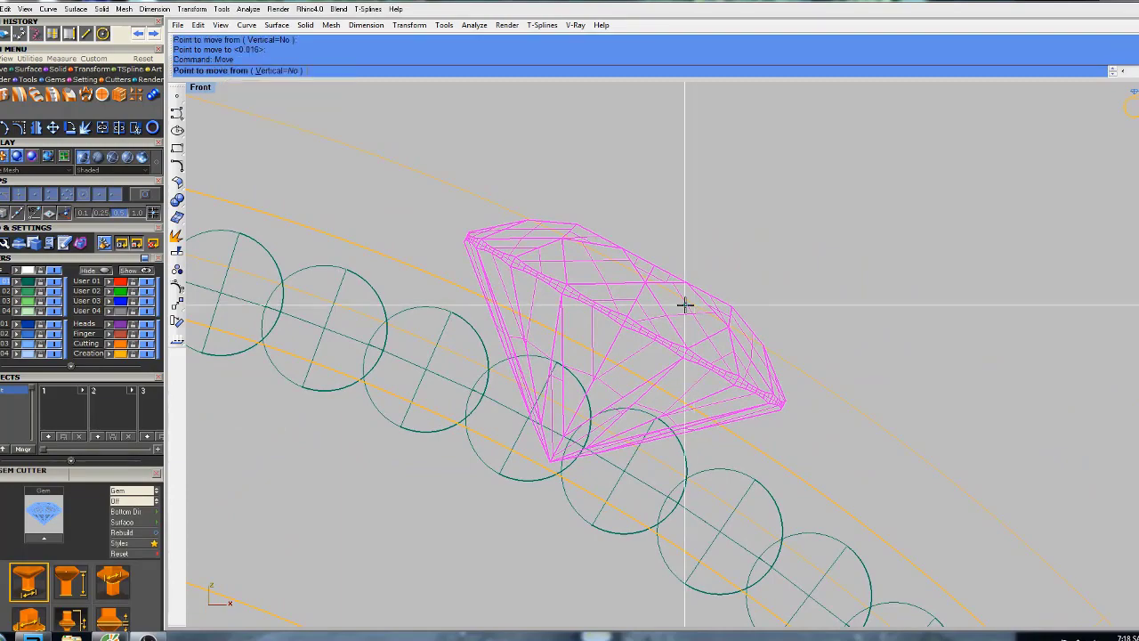
{"action": "scroll", "coordinate": [703, 294], "scroll_direction": "up", "scroll_amount": 5}
{"action": "left_click", "coordinate": [748, 158]}
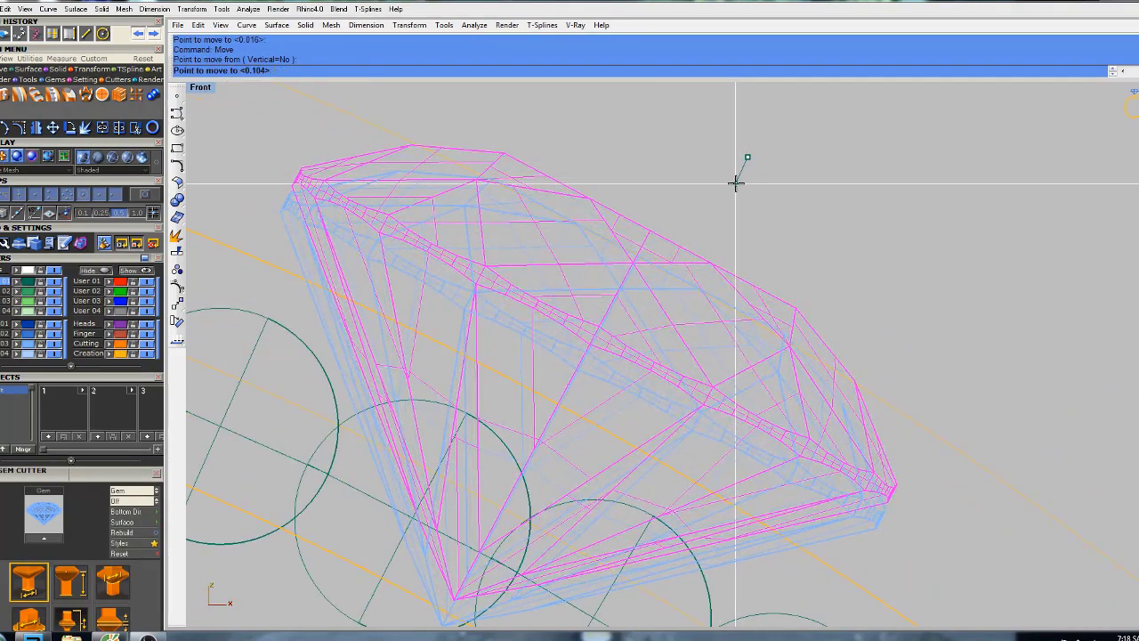
{"action": "left_click", "coordinate": [735, 182]}
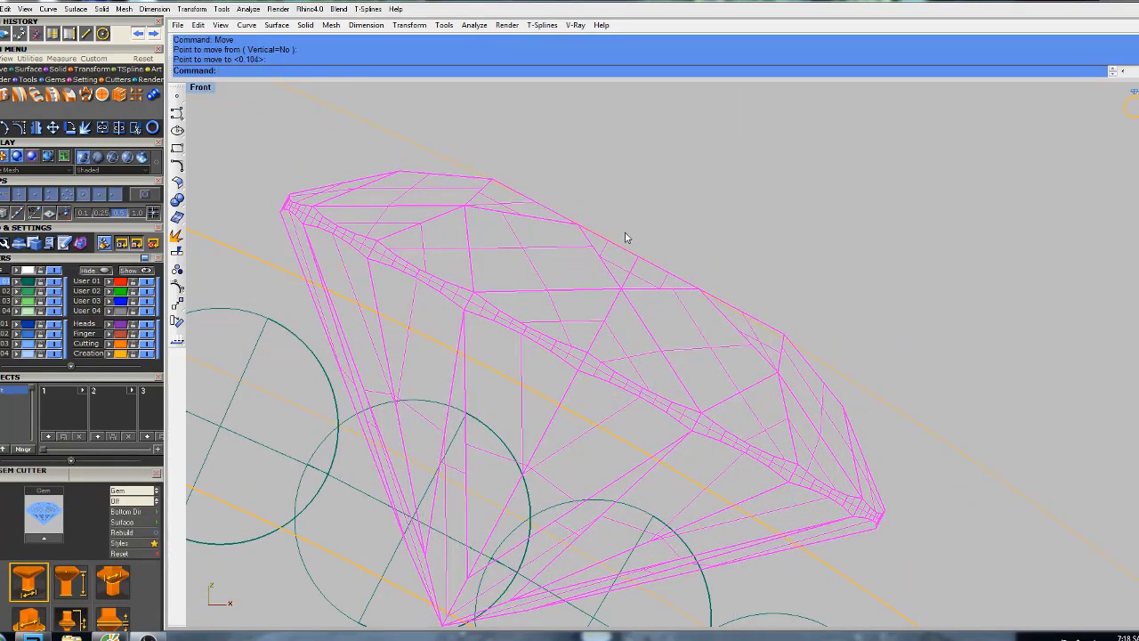
Rotate the upper shoulder diamond slightly clockwise about the upper corner of its table to align it with the outer curve.
{"action": "right_click_drag", "start_coordinate": [626, 238], "coordinate": [598, 245]}
{"action": "type", "text": "Ro"}
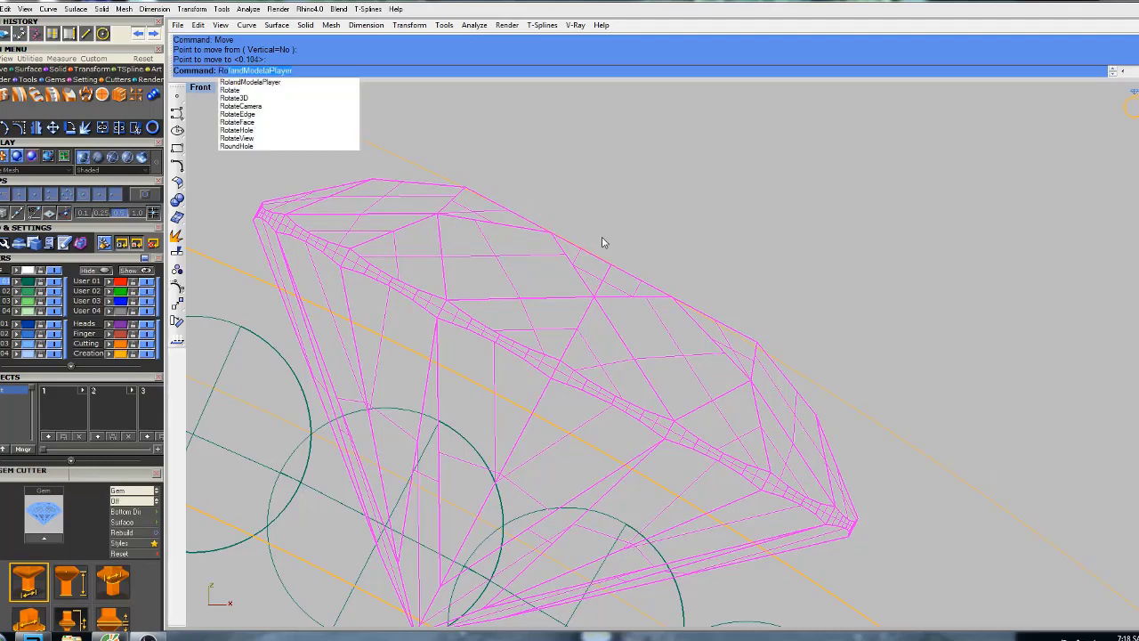
{"action": "type", "text": "tate"}
{"action": "key", "text": "Return"}
{"action": "left_click", "coordinate": [462, 185]}
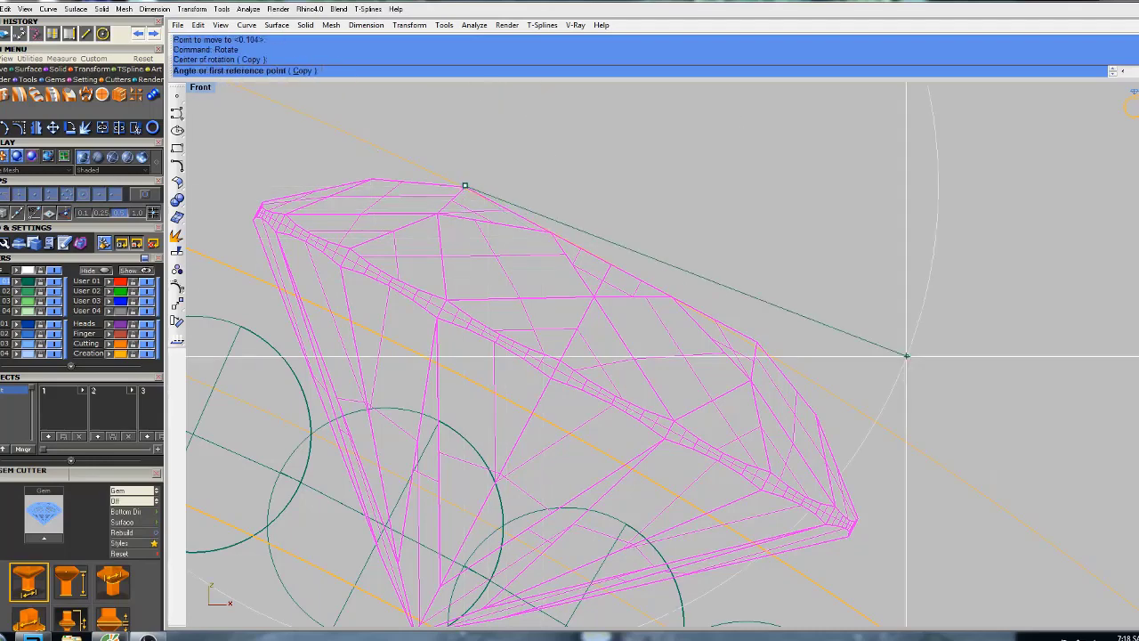
{"action": "left_click", "coordinate": [984, 400]}
{"action": "left_click", "coordinate": [985, 413]}
Move the lower shoulder diamond about 0.084 inward, perpendicular to the band, in the Front view so its table meets the outer curve.
{"action": "scroll", "coordinate": [738, 247], "scroll_direction": "down", "scroll_amount": 5}
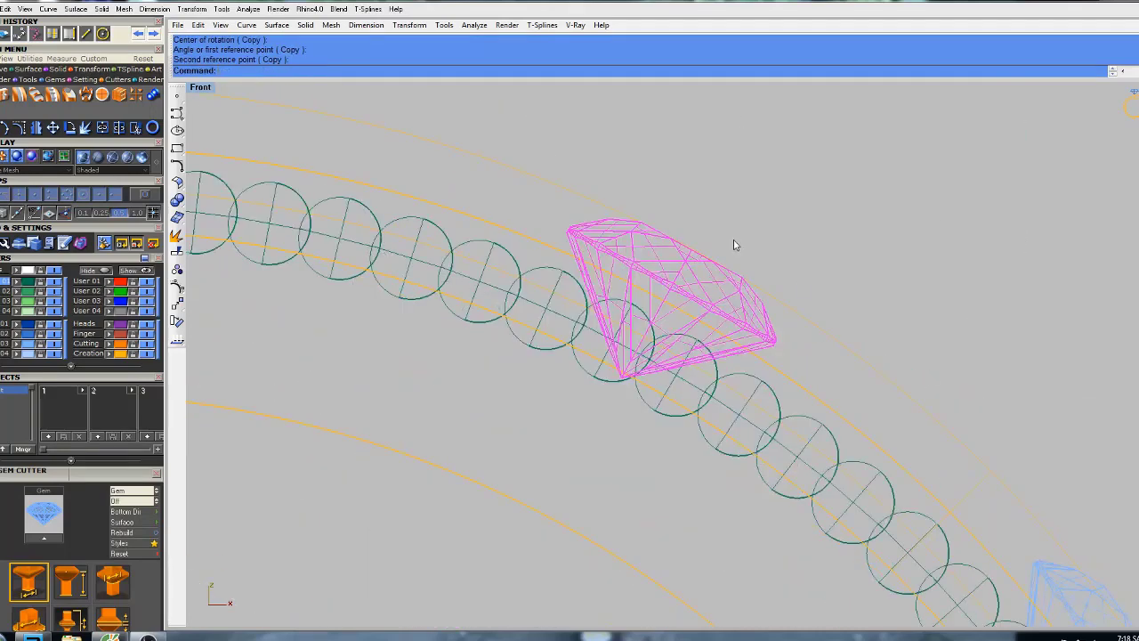
{"action": "scroll", "coordinate": [753, 341], "scroll_direction": "up", "scroll_amount": 8}
{"action": "scroll", "coordinate": [743, 320], "scroll_direction": "up", "scroll_amount": 5}
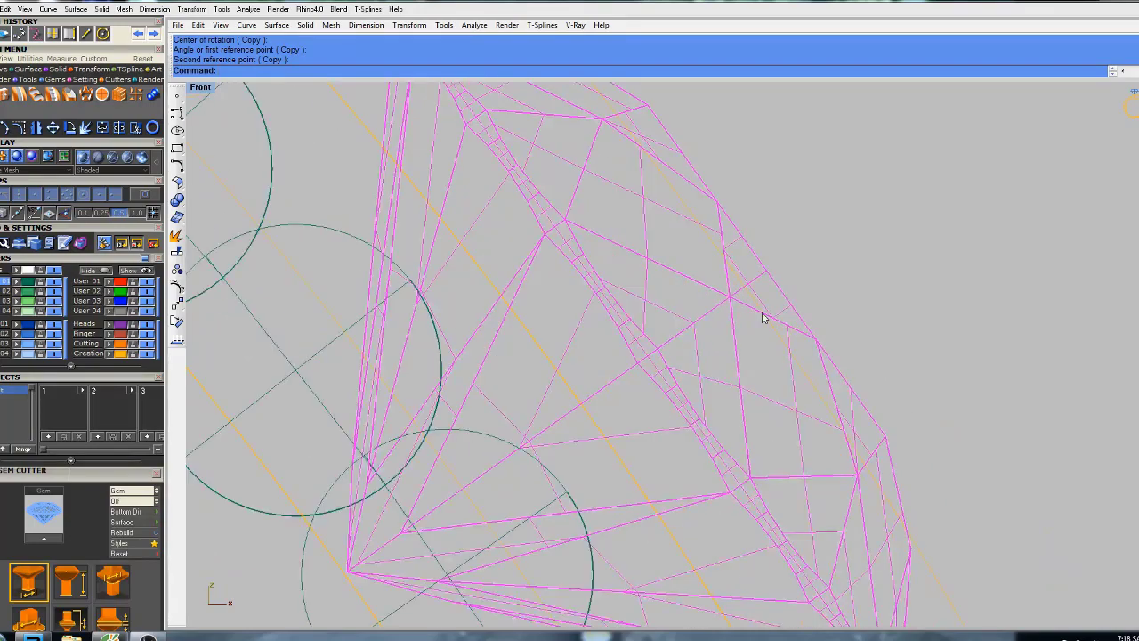
{"action": "type", "text": "Move"}
{"action": "key", "text": "Return"}
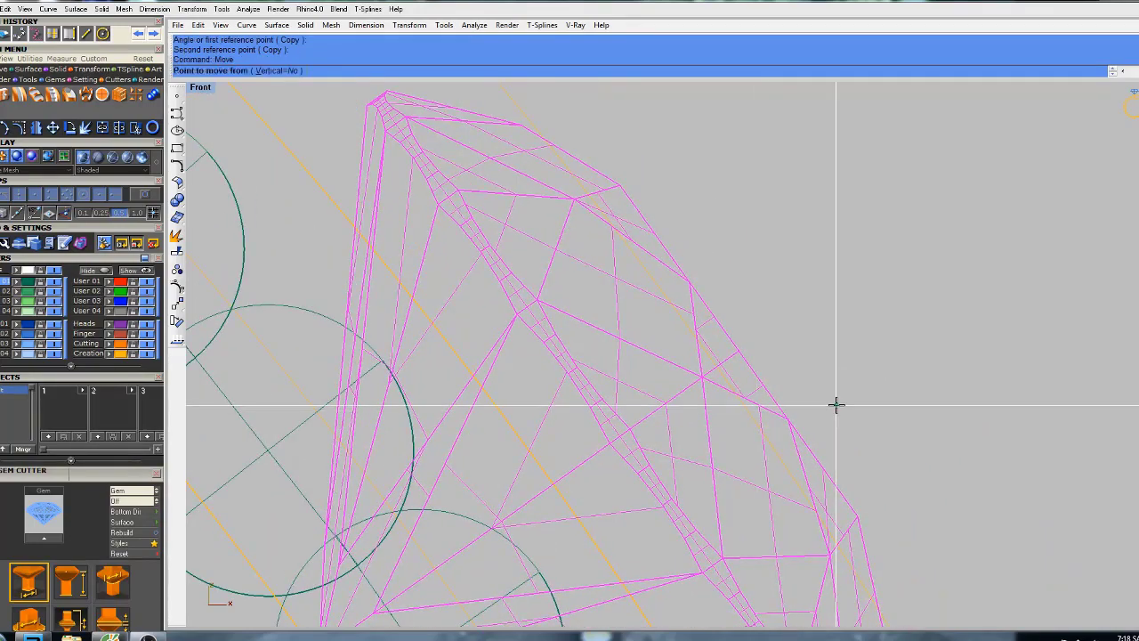
{"action": "left_click", "coordinate": [836, 405]}
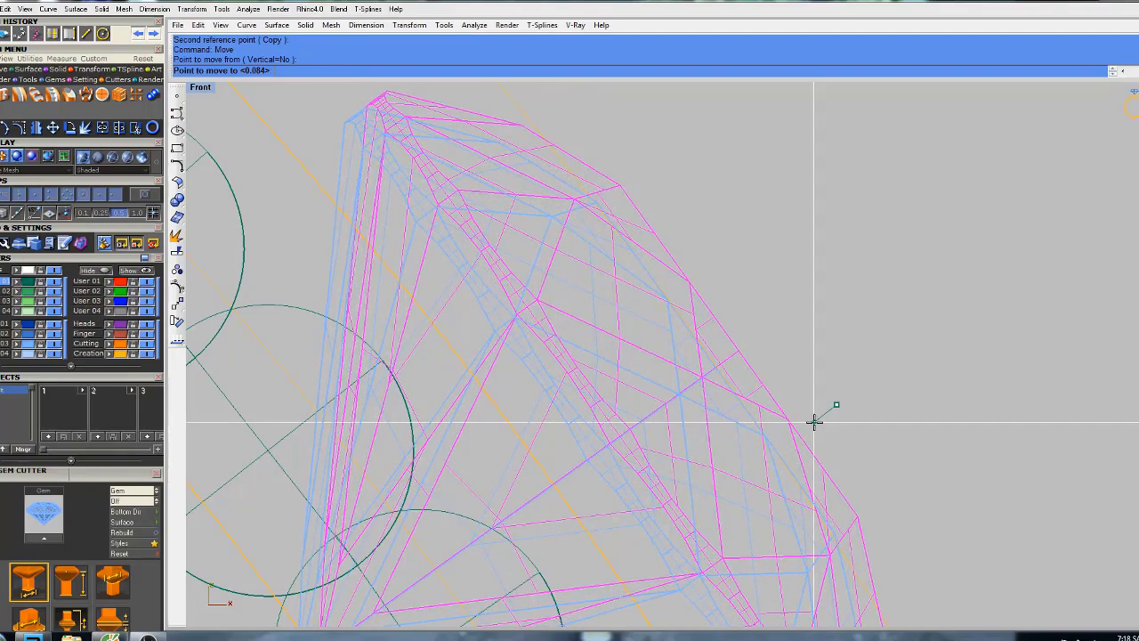
{"action": "left_click", "coordinate": [815, 420]}
{"action": "scroll", "coordinate": [807, 411], "scroll_direction": "down", "scroll_amount": 6}
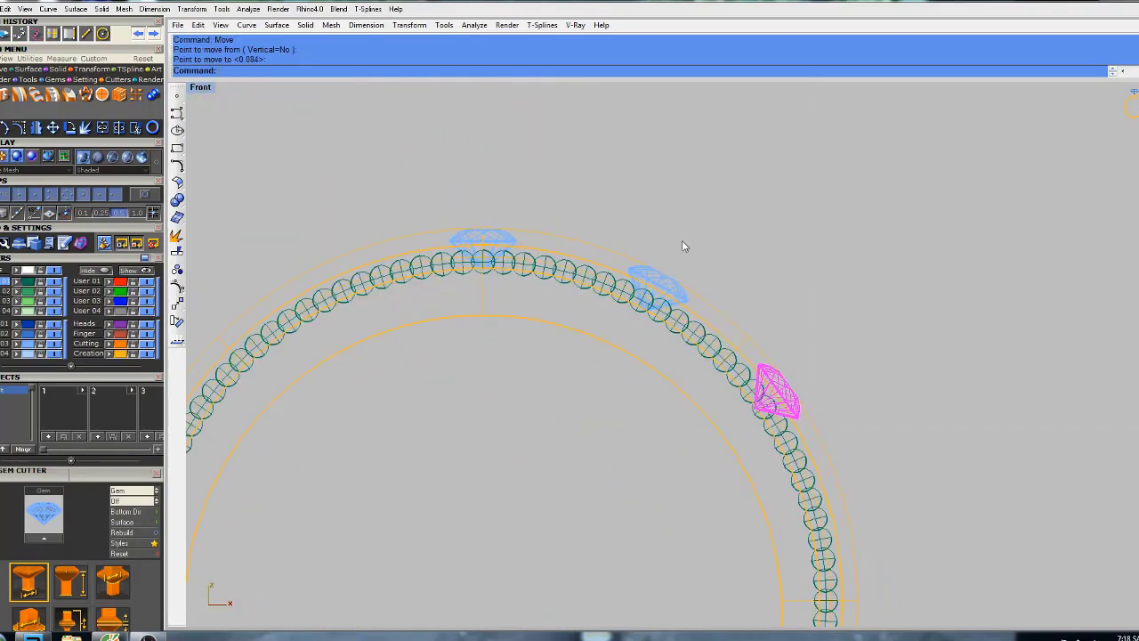
Mirror copies of both shoulder diamonds to the opposite side of the band about the vertical axis through the origin in the Front view.
{"action": "left_click", "coordinate": [655, 291]}
{"action": "left_click", "coordinate": [700, 320]}
{"action": "right_click_drag", "start_coordinate": [686, 237], "coordinate": [739, 267]}
{"action": "type", "text": "Mirror"}
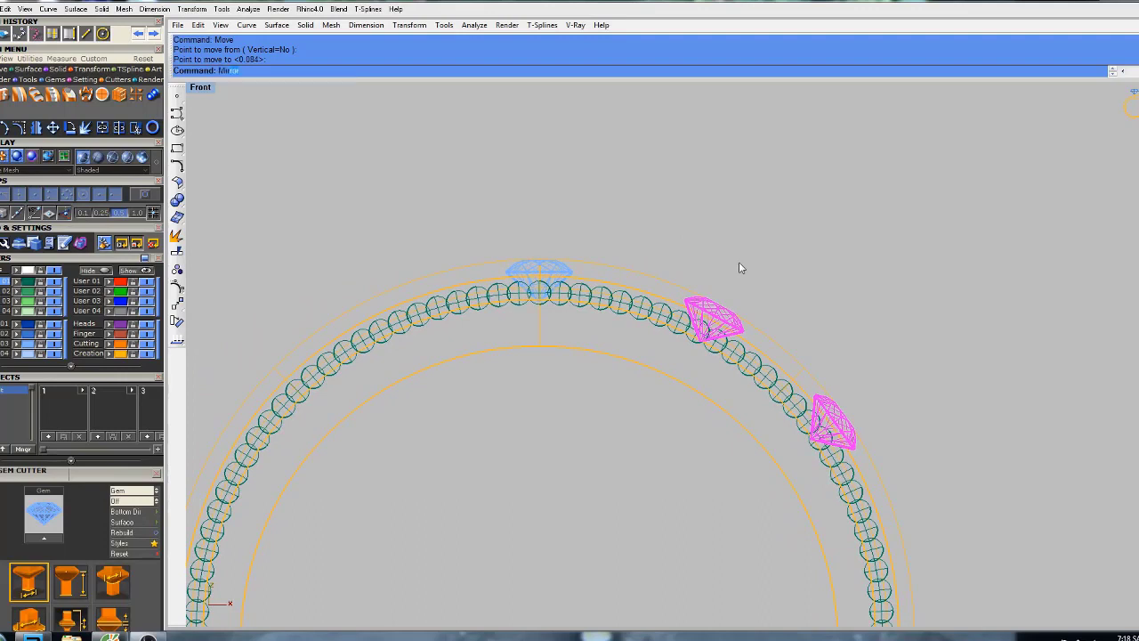
{"action": "key", "text": "Return"}
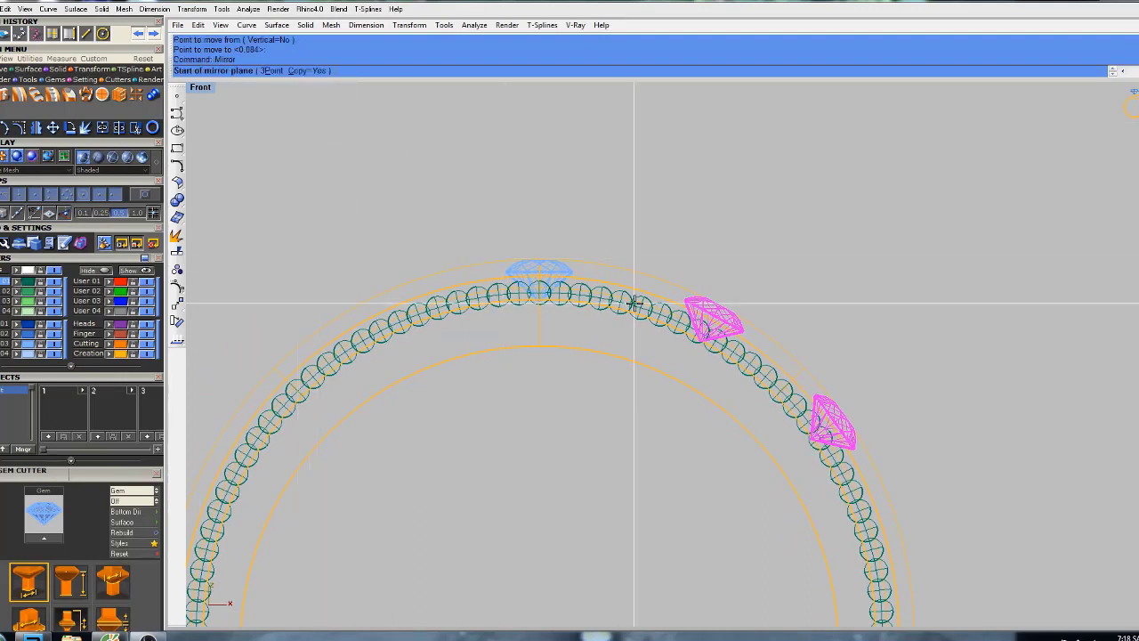
{"action": "key", "text": "Return"}
{"action": "left_click", "coordinate": [567, 147]}
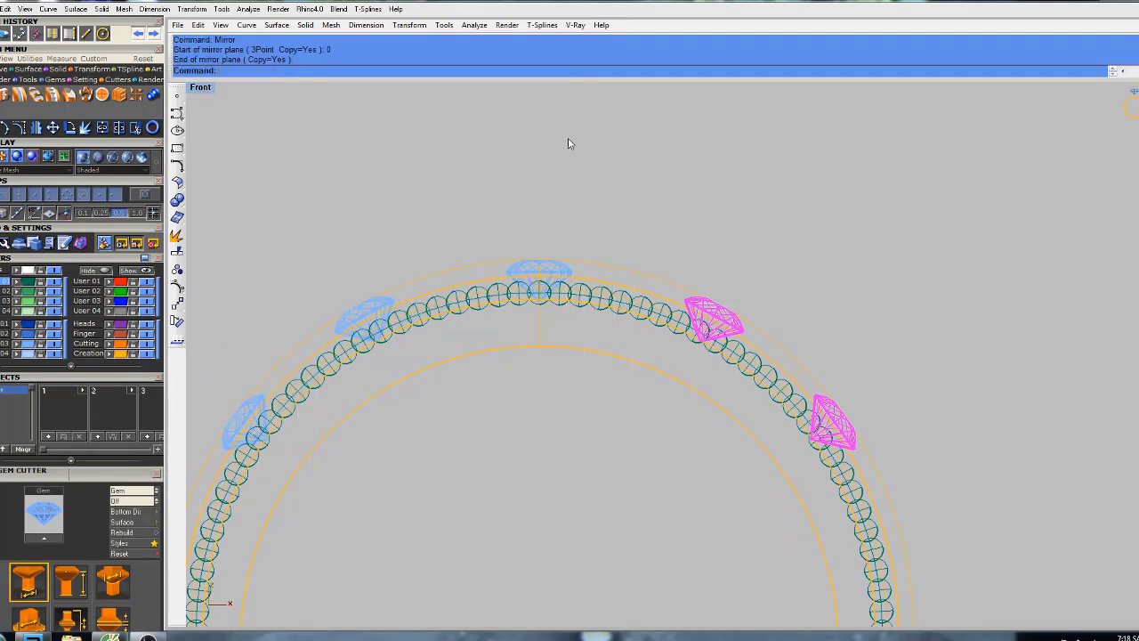
Load all five diamonds into the Gem Cutter and preview their cutters on the band in the Perspective view.
{"action": "scroll", "coordinate": [664, 258], "scroll_direction": "down", "scroll_amount": 5}
{"action": "scroll", "coordinate": [622, 282], "scroll_direction": "up", "scroll_amount": 4}
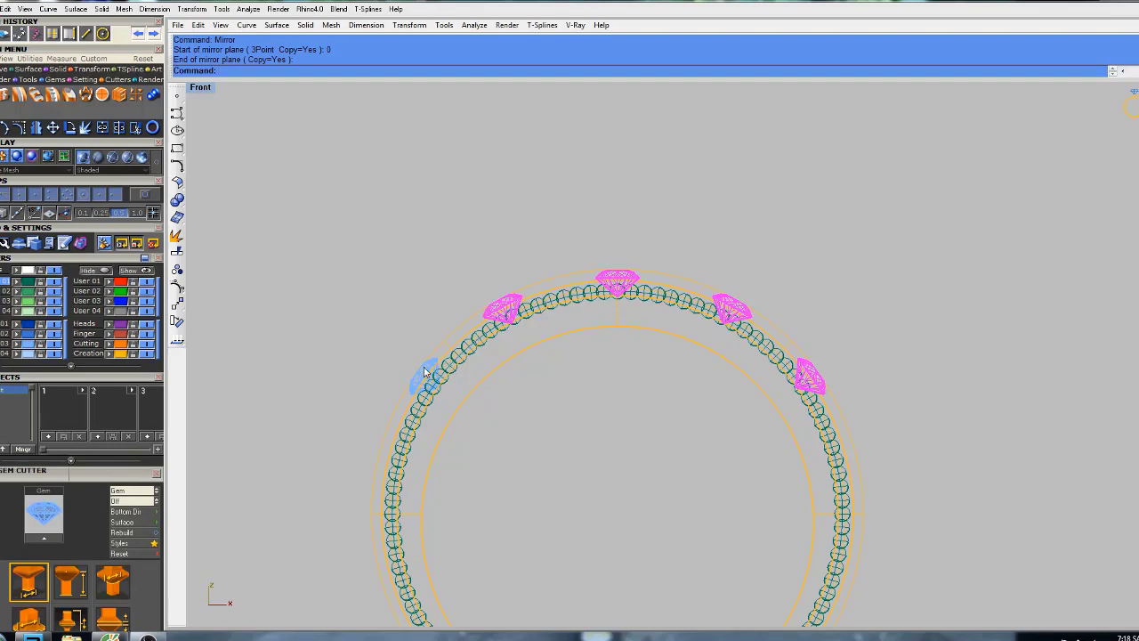
{"action": "scroll", "coordinate": [730, 285], "scroll_direction": "down", "scroll_amount": 3}
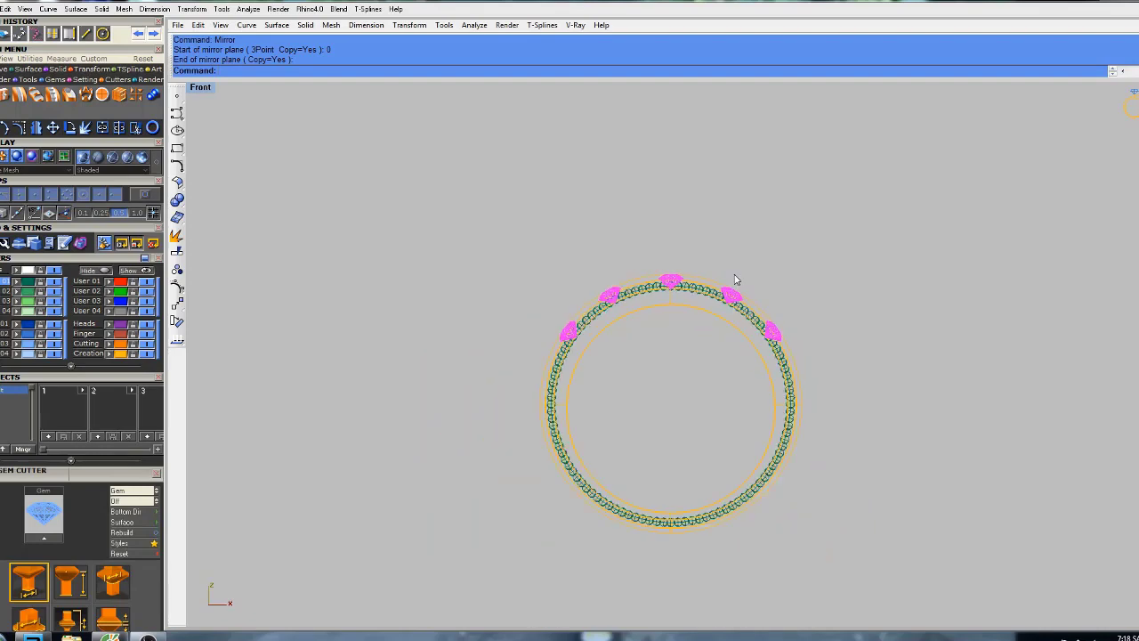
{"action": "key", "text": "ctrl+F4"}
{"action": "scroll", "coordinate": [714, 242], "scroll_direction": "down", "scroll_amount": 3}
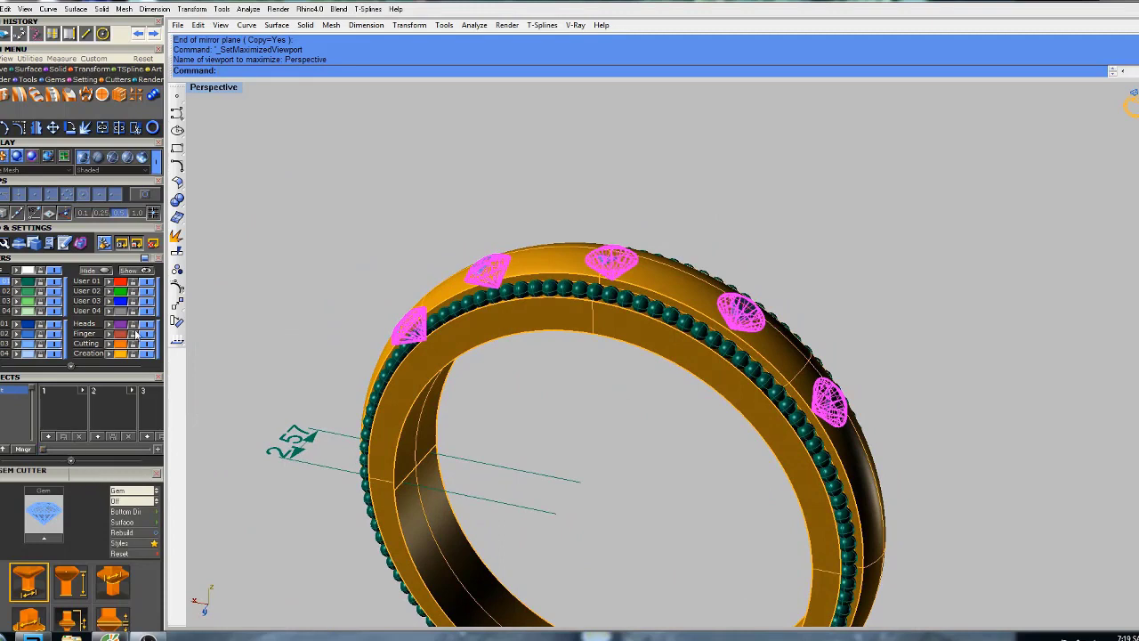
{"action": "left_click", "coordinate": [3, 96]}
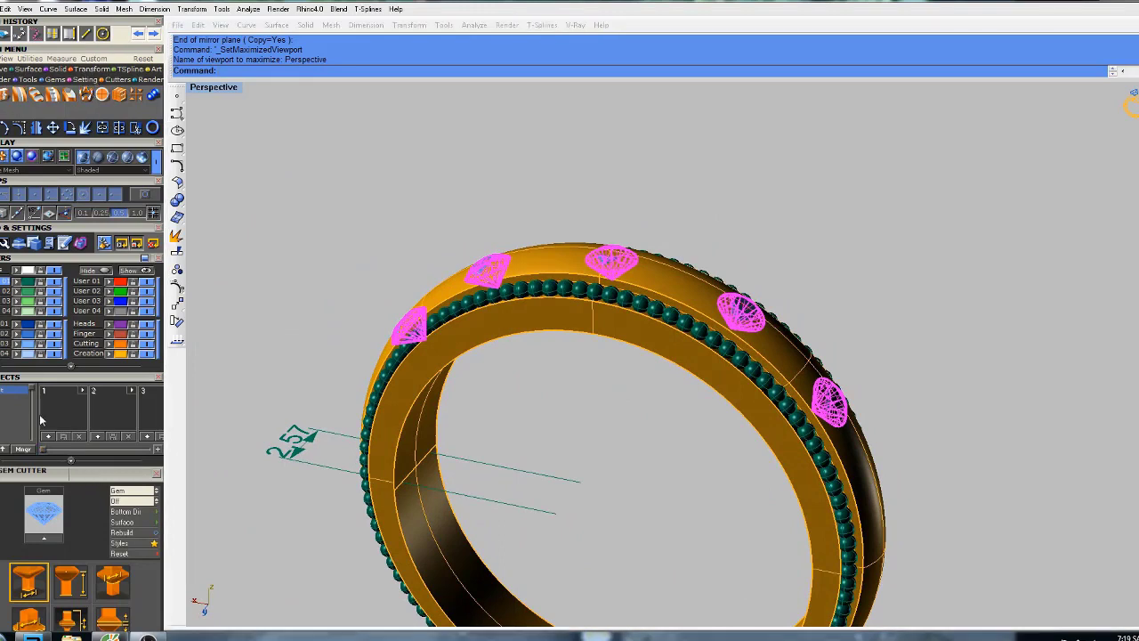
{"action": "left_click", "coordinate": [155, 474]}
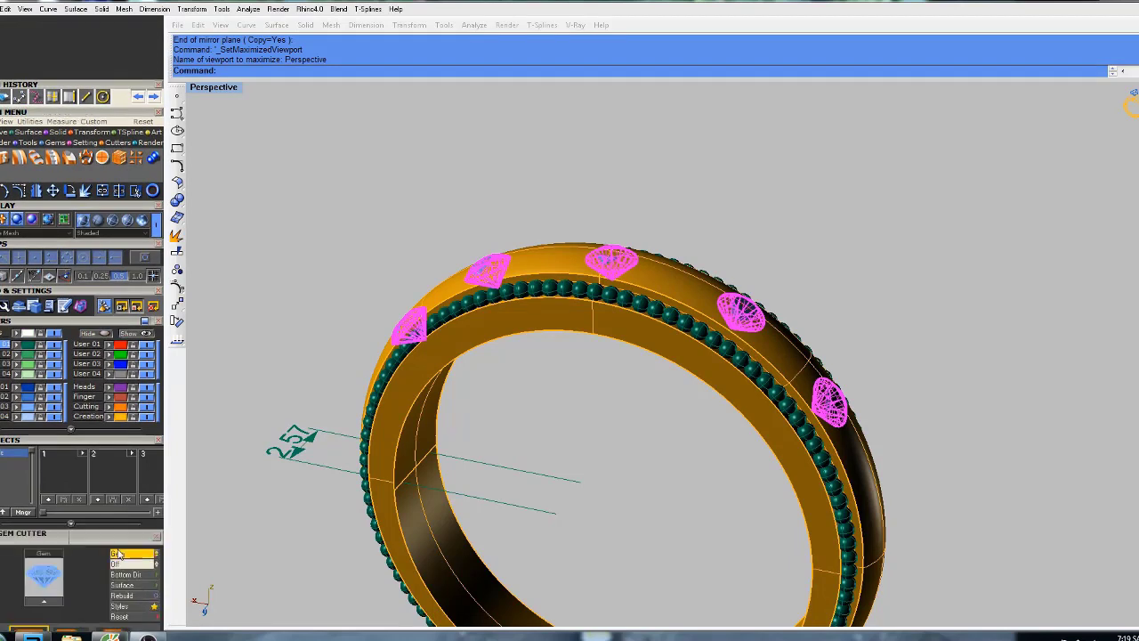
{"action": "scroll", "coordinate": [120, 541], "scroll_direction": "down", "scroll_amount": 5}
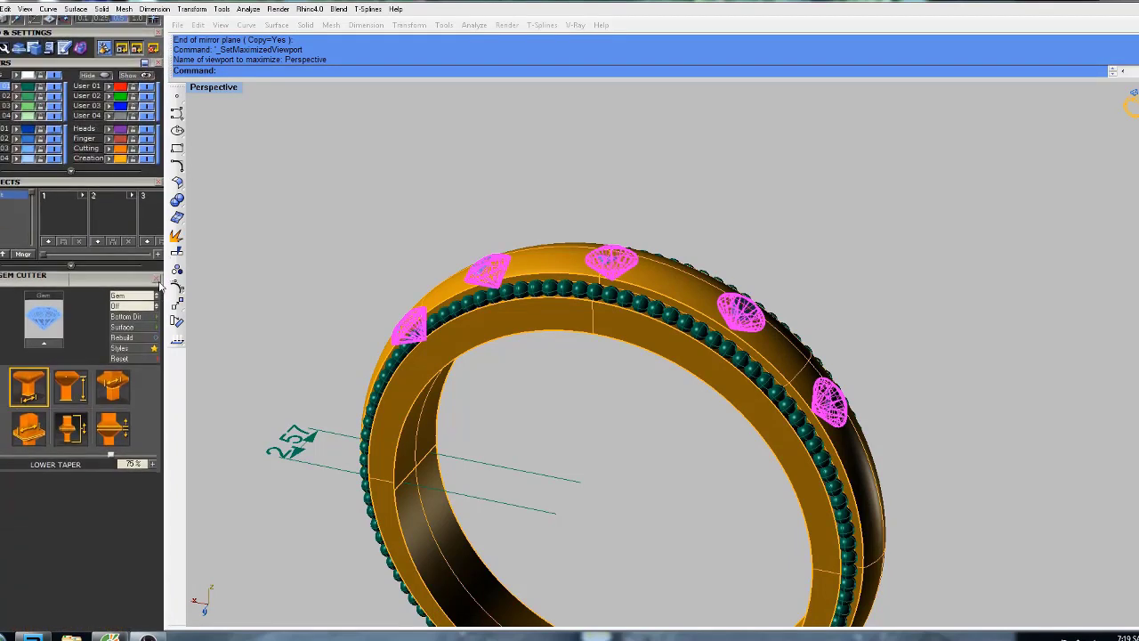
{"action": "left_click", "coordinate": [42, 341]}
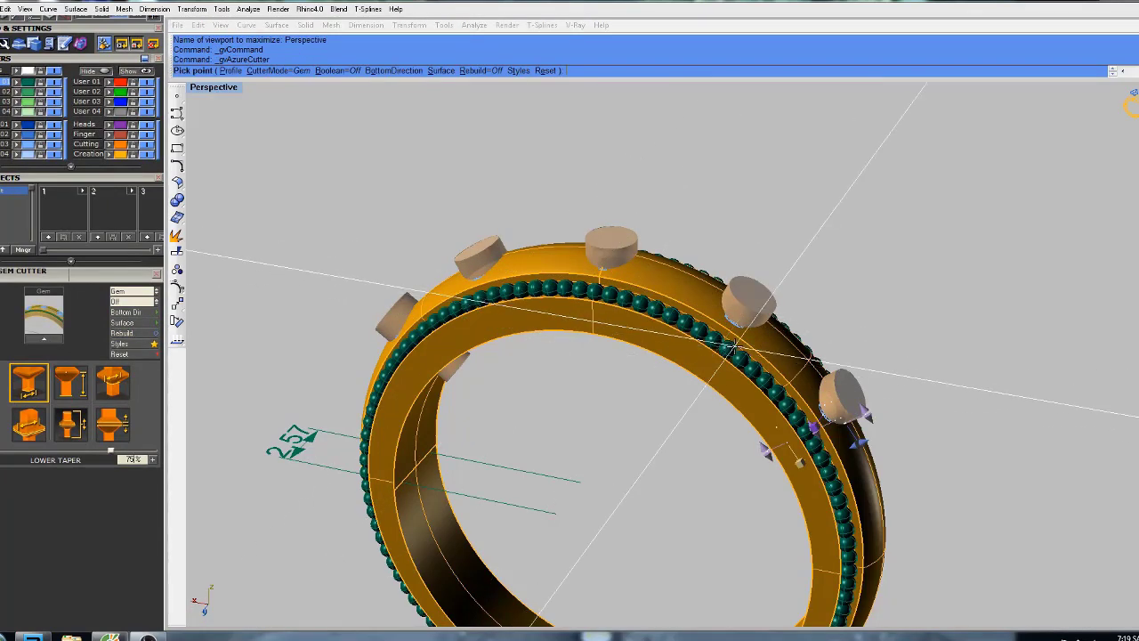
{"action": "right_click_drag", "start_coordinate": [735, 347], "coordinate": [271, 227]}
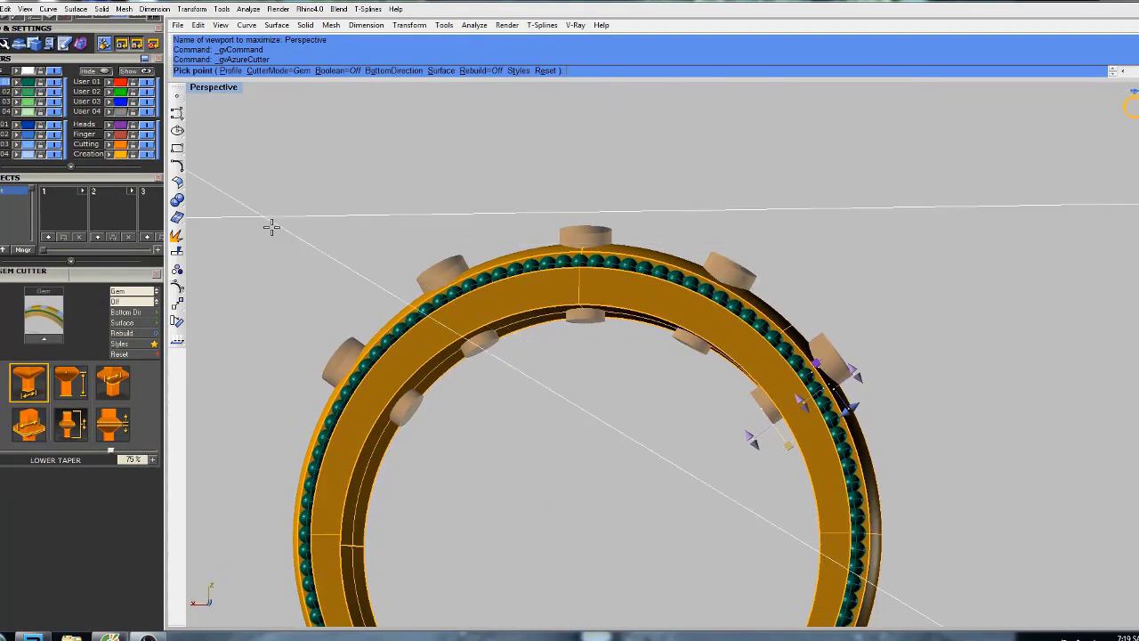
Set the gem cutters' lower taper to 60% while viewing them in the Front view.
{"action": "double_click", "coordinate": [205, 90]}
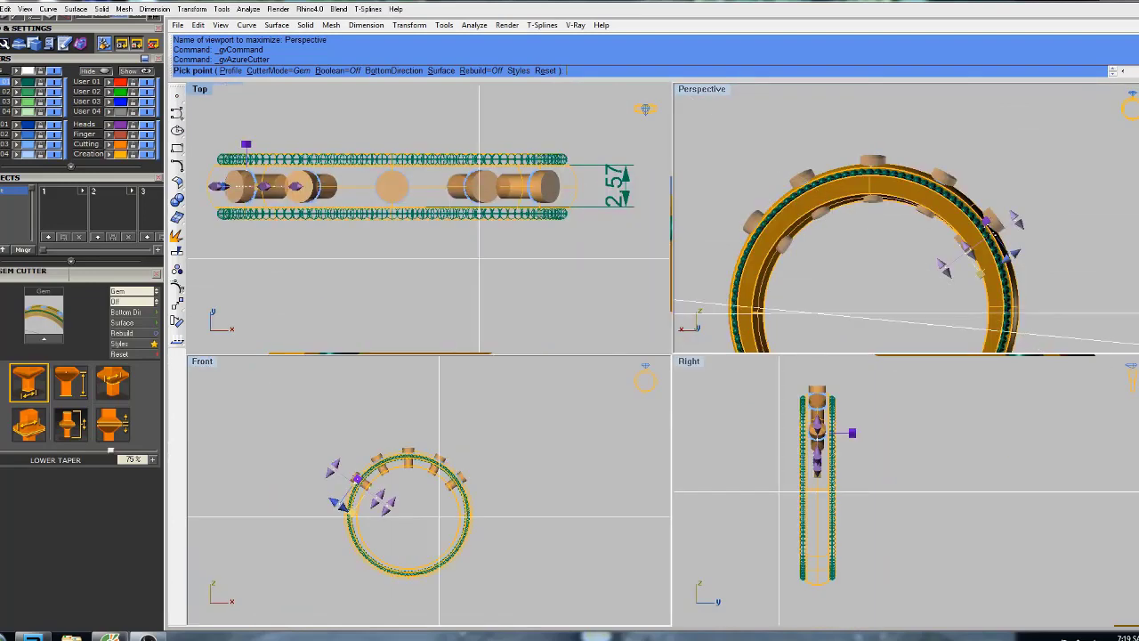
{"action": "double_click", "coordinate": [203, 361]}
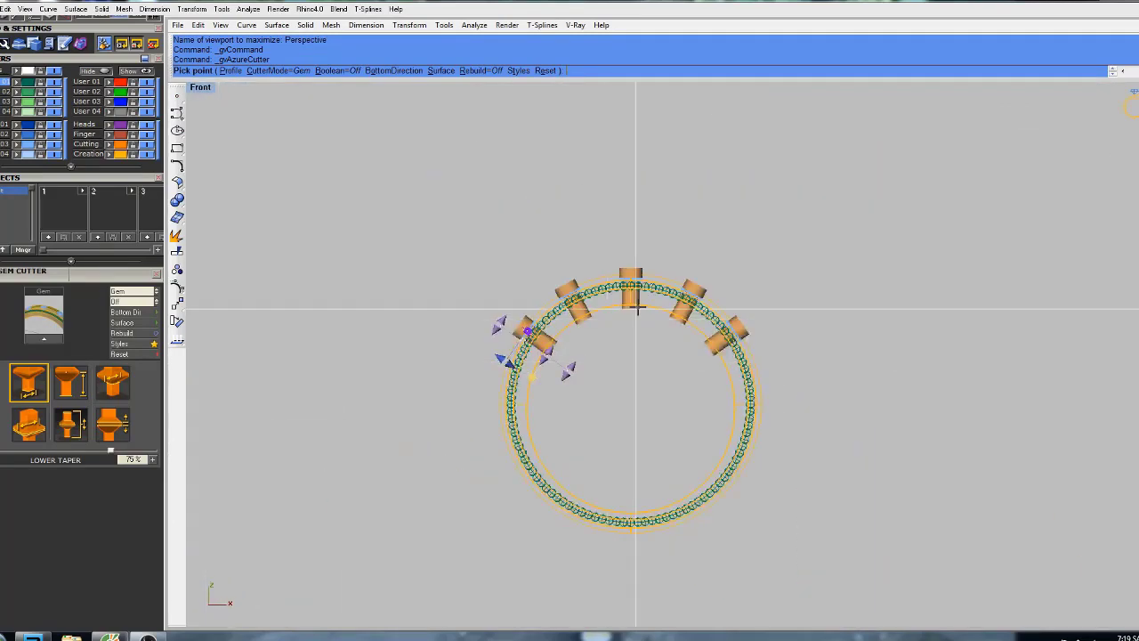
{"action": "scroll", "coordinate": [636, 308], "scroll_direction": "up", "scroll_amount": 7}
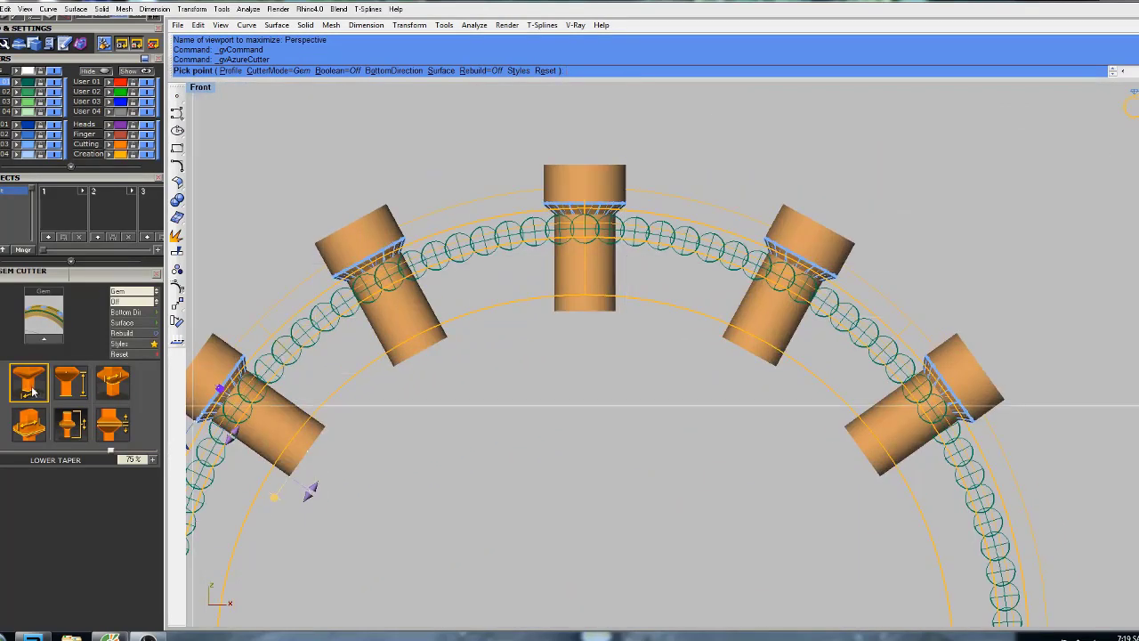
{"action": "left_click", "coordinate": [112, 383]}
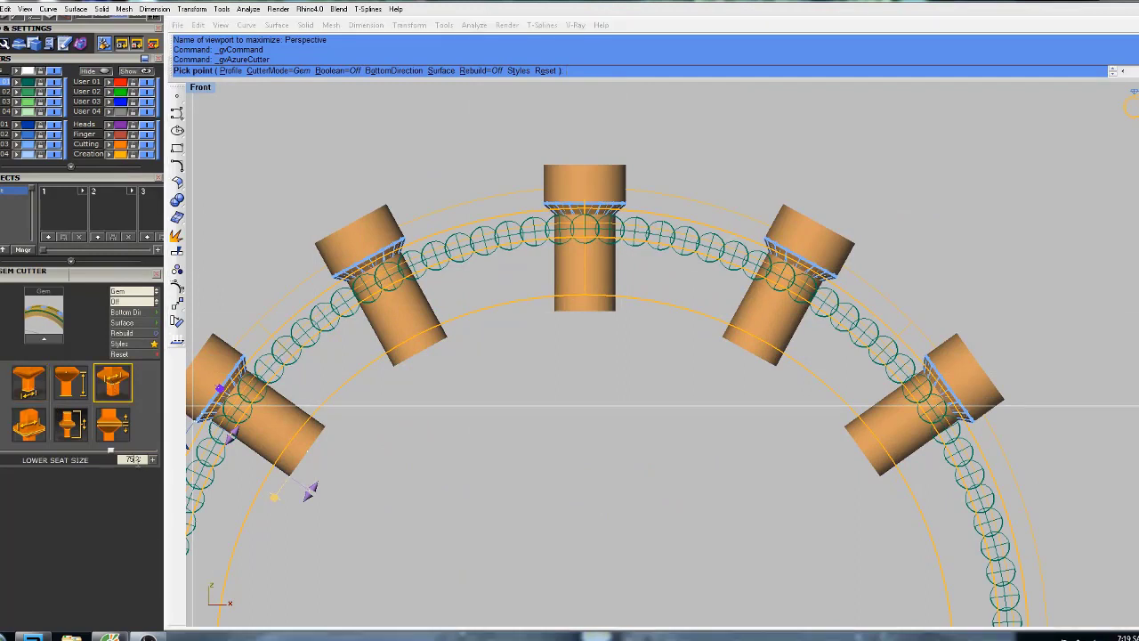
{"action": "left_click", "coordinate": [34, 390]}
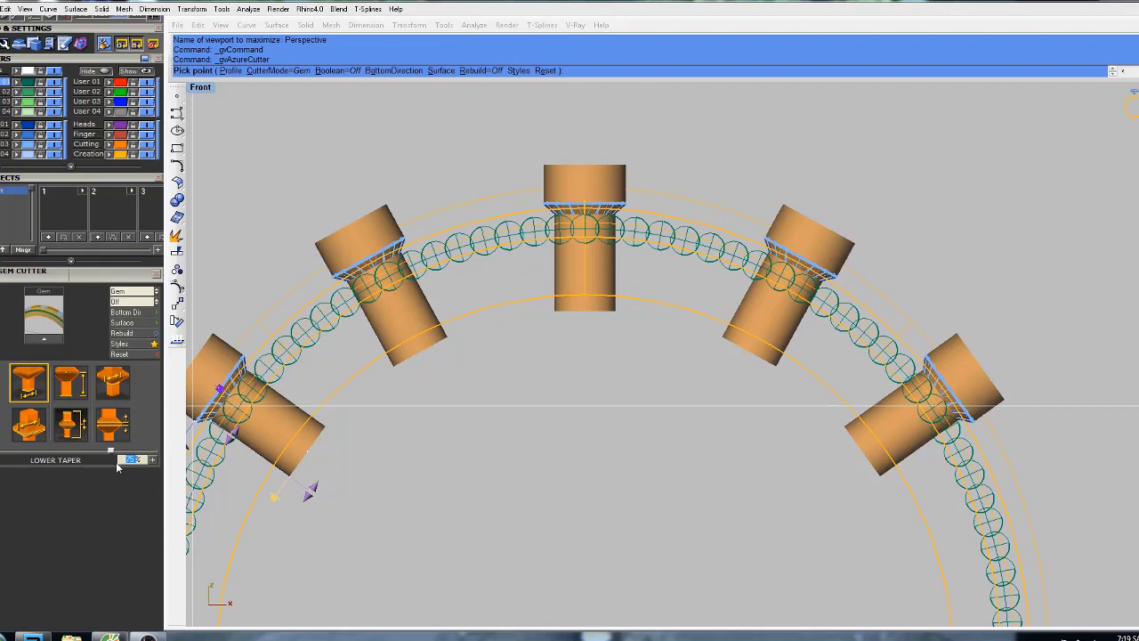
{"action": "key", "text": "Return"}
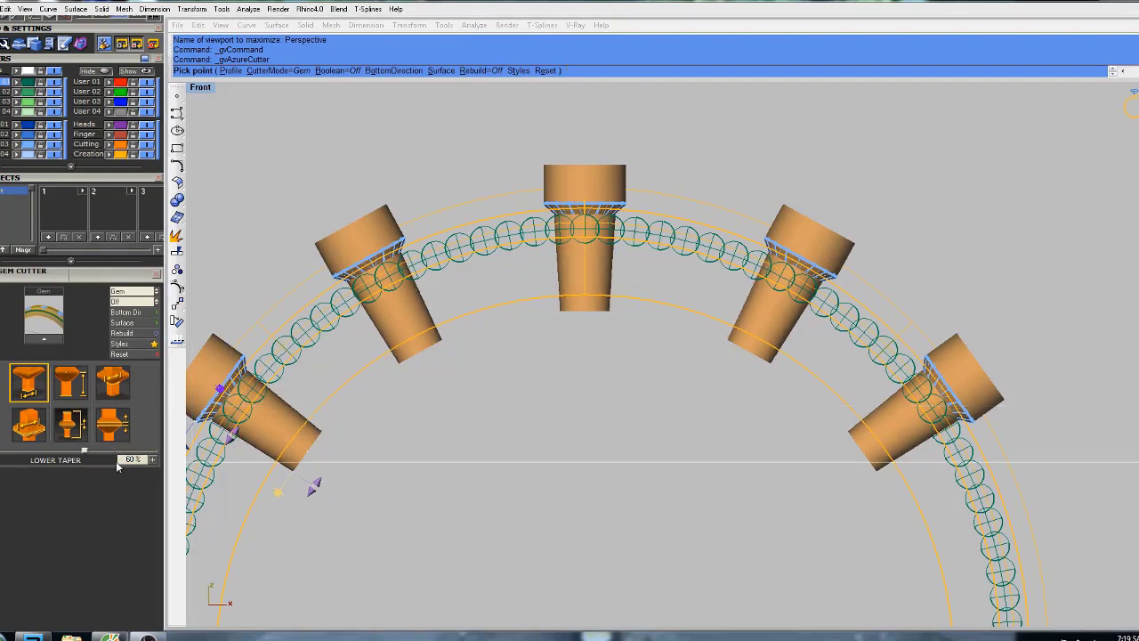
Reduce the cutters' lower seat size, restore the lower taper to 60%, and create the cutters.
{"action": "left_click", "coordinate": [116, 391]}
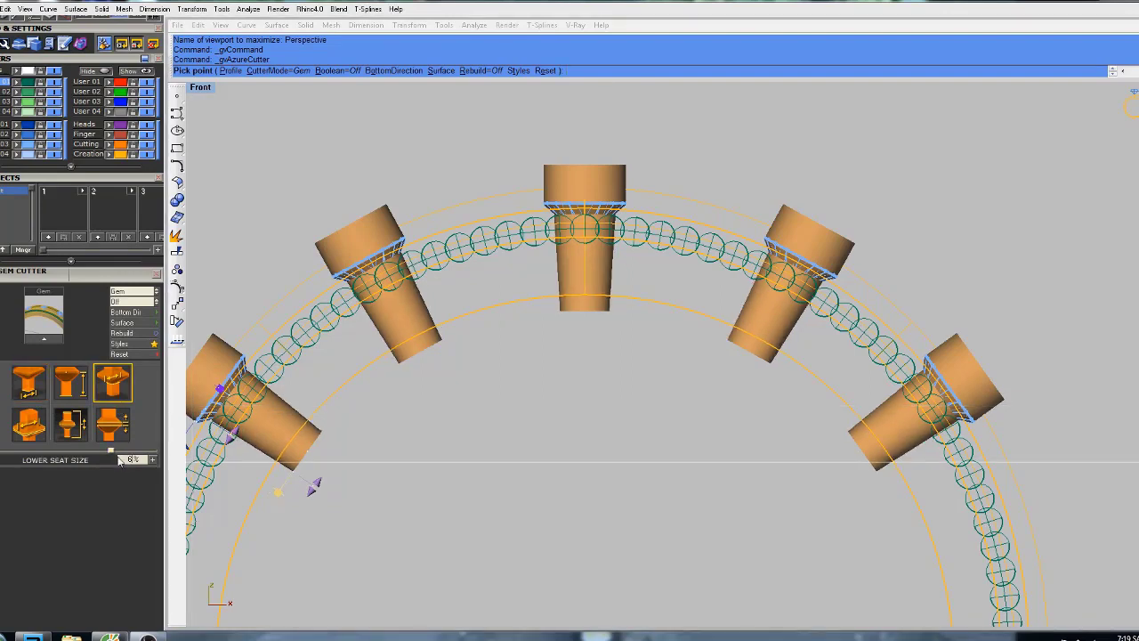
{"action": "key", "text": "Return"}
{"action": "left_click", "coordinate": [29, 383]}
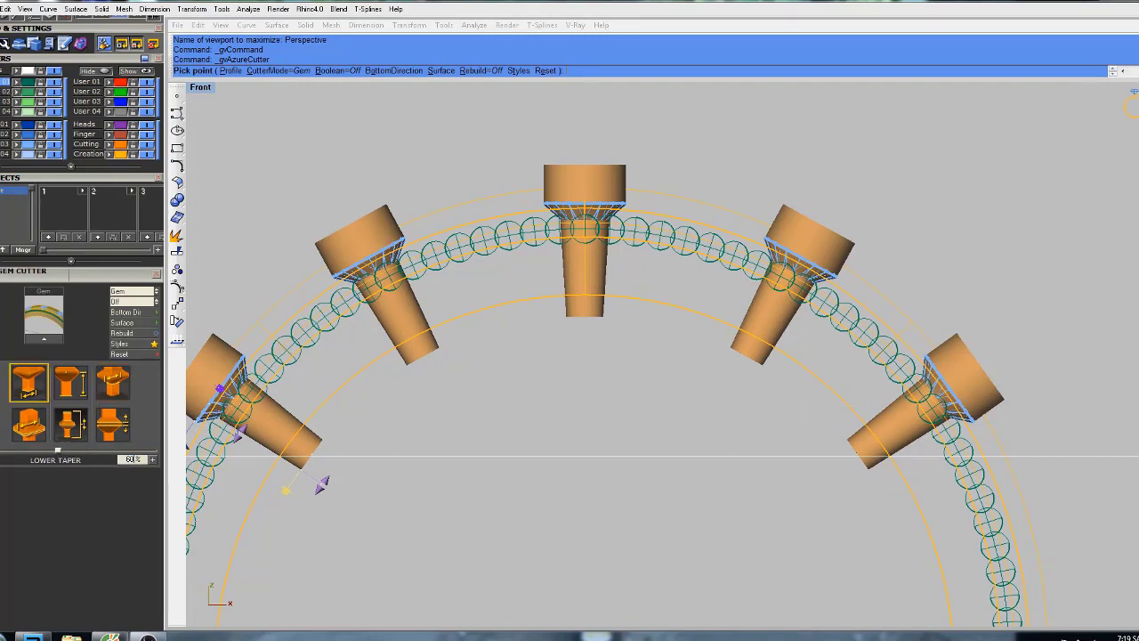
{"action": "right_click_drag", "start_coordinate": [711, 301], "coordinate": [716, 326]}
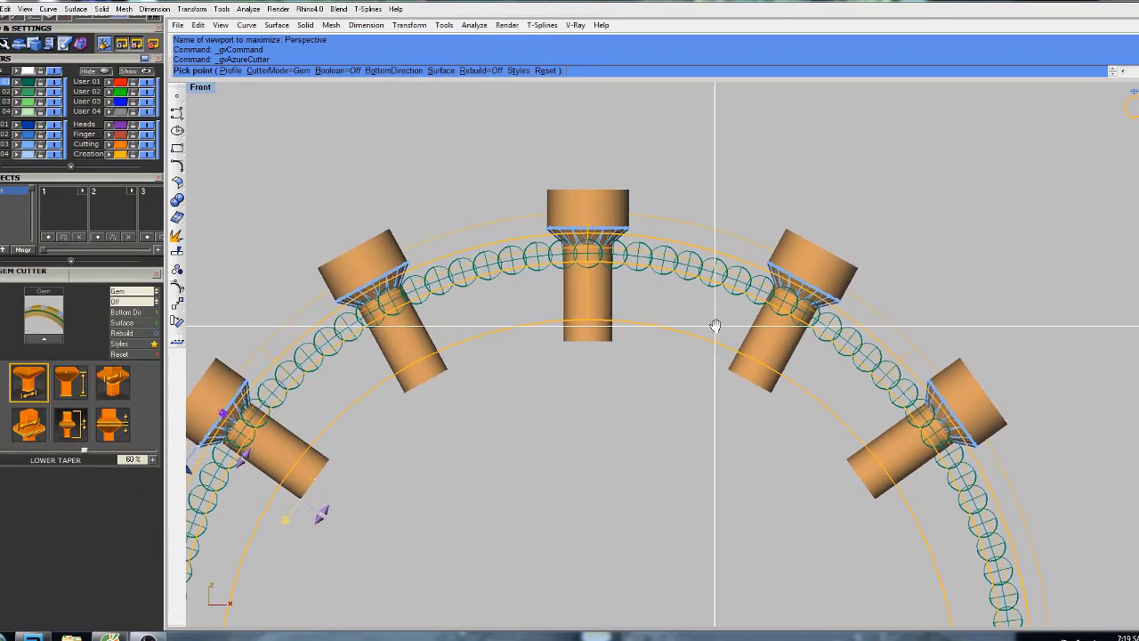
{"action": "scroll", "coordinate": [715, 326], "scroll_direction": "down", "scroll_amount": 8}
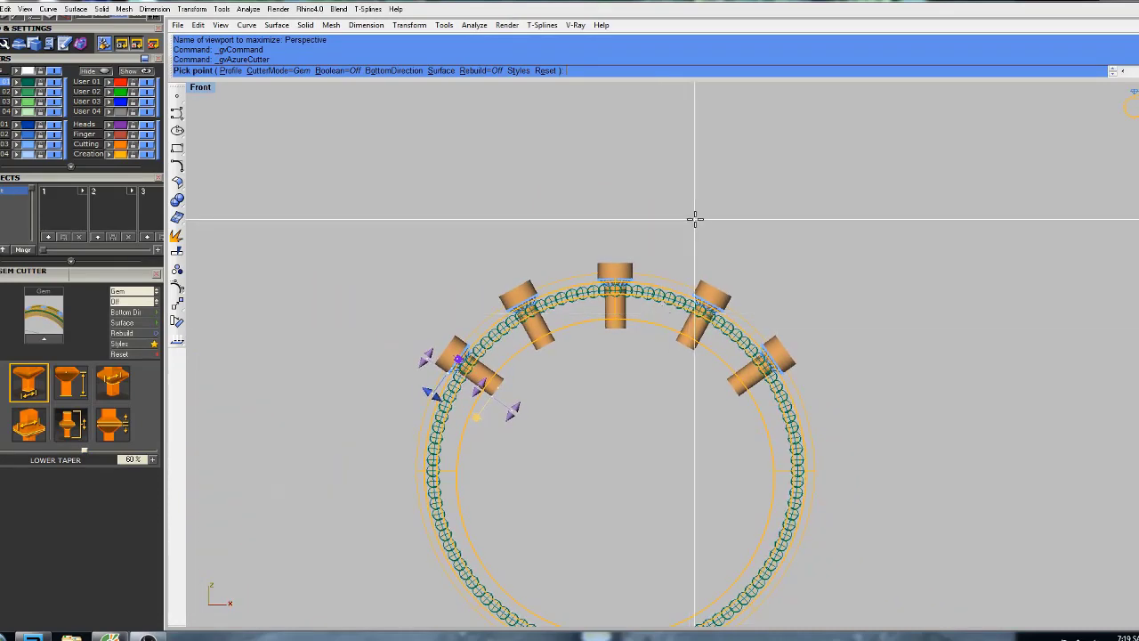
{"action": "key", "text": "Return"}
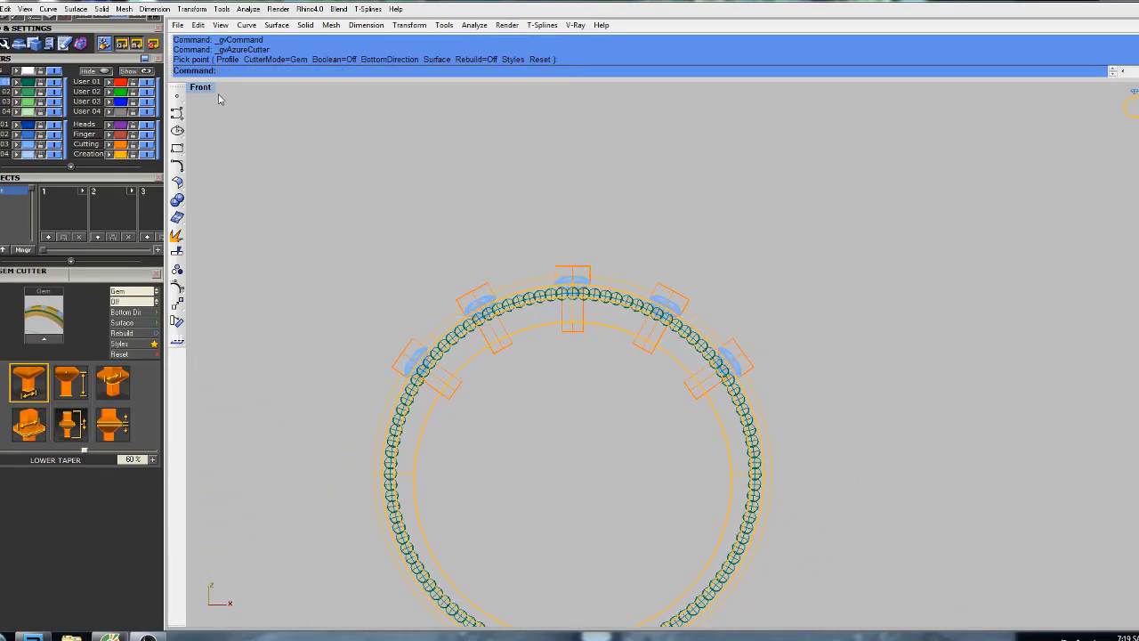
Subtract the five gem cutters from the gold band with BooleanDifference in the Perspective view.
{"action": "double_click", "coordinate": [208, 89]}
{"action": "double_click", "coordinate": [706, 92]}
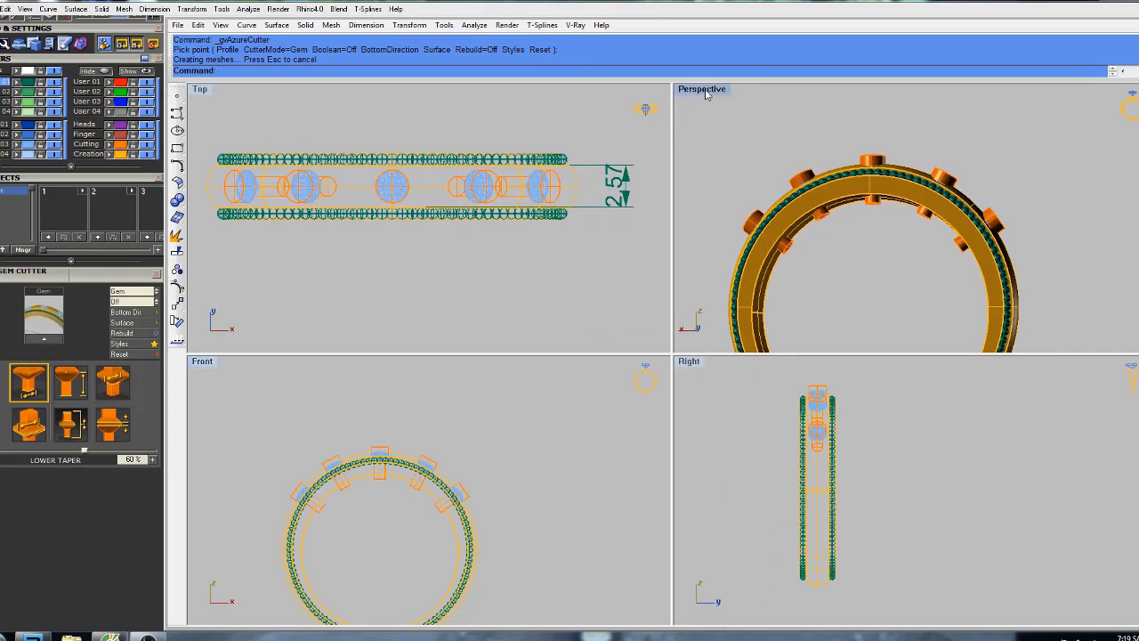
{"action": "right_click_drag", "start_coordinate": [706, 155], "coordinate": [698, 273]}
{"action": "scroll", "coordinate": [678, 222], "scroll_direction": "up", "scroll_amount": 6}
{"action": "right_click_drag", "start_coordinate": [678, 227], "coordinate": [659, 190]}
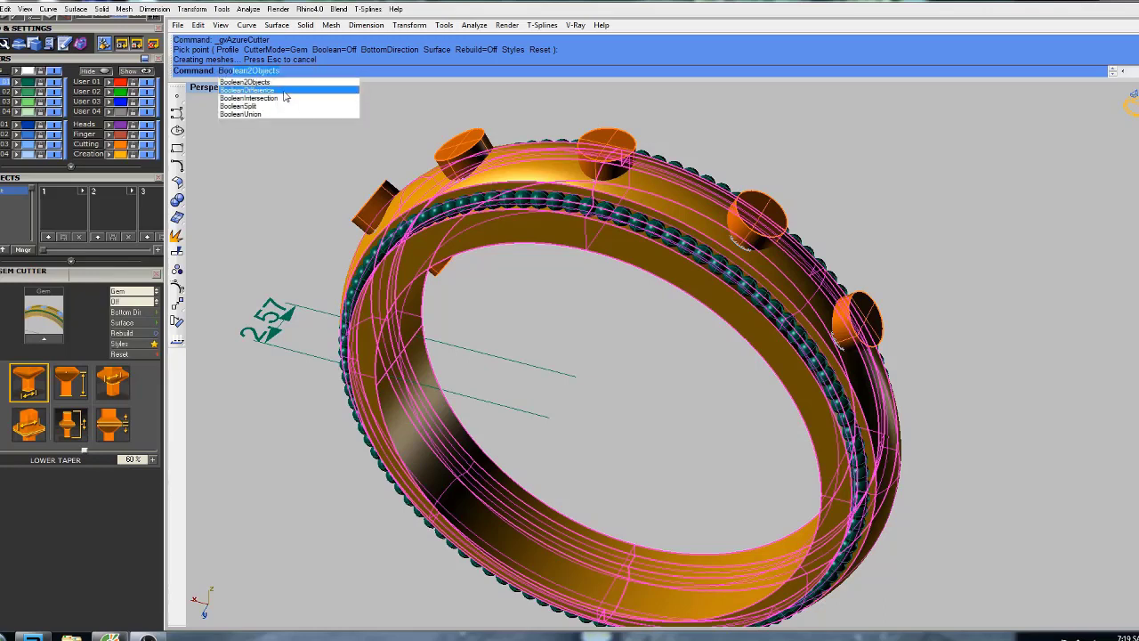
{"action": "left_click", "coordinate": [283, 91]}
{"action": "left_click", "coordinate": [611, 139]}
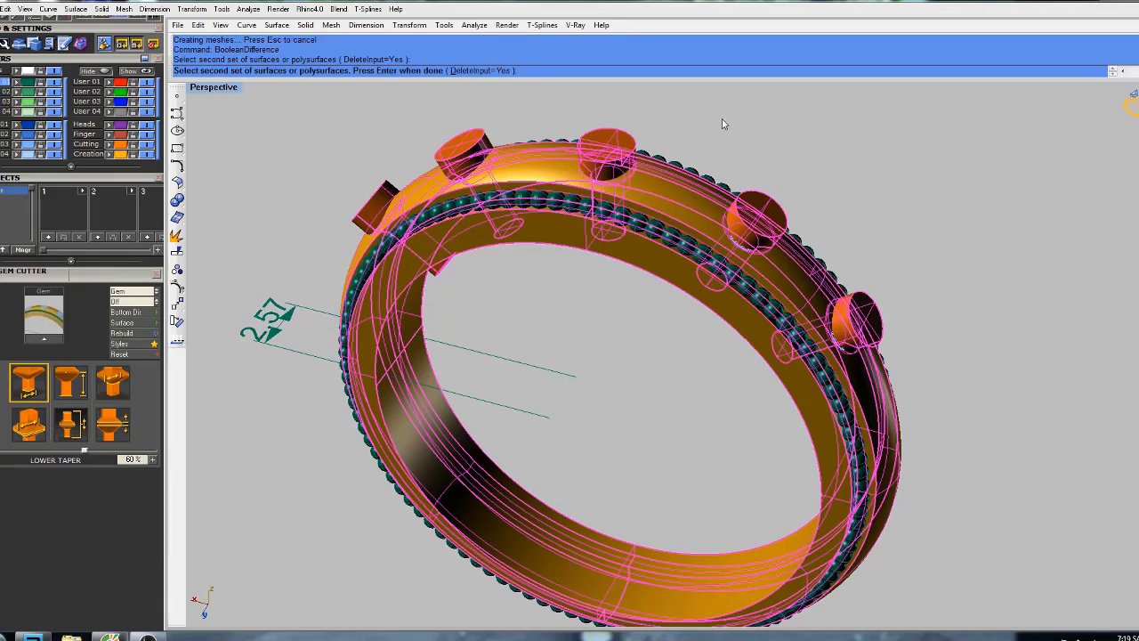
{"action": "key", "text": "Return"}
Delete the 2.57 dimension beside the ring.
{"action": "left_click", "coordinate": [278, 327]}
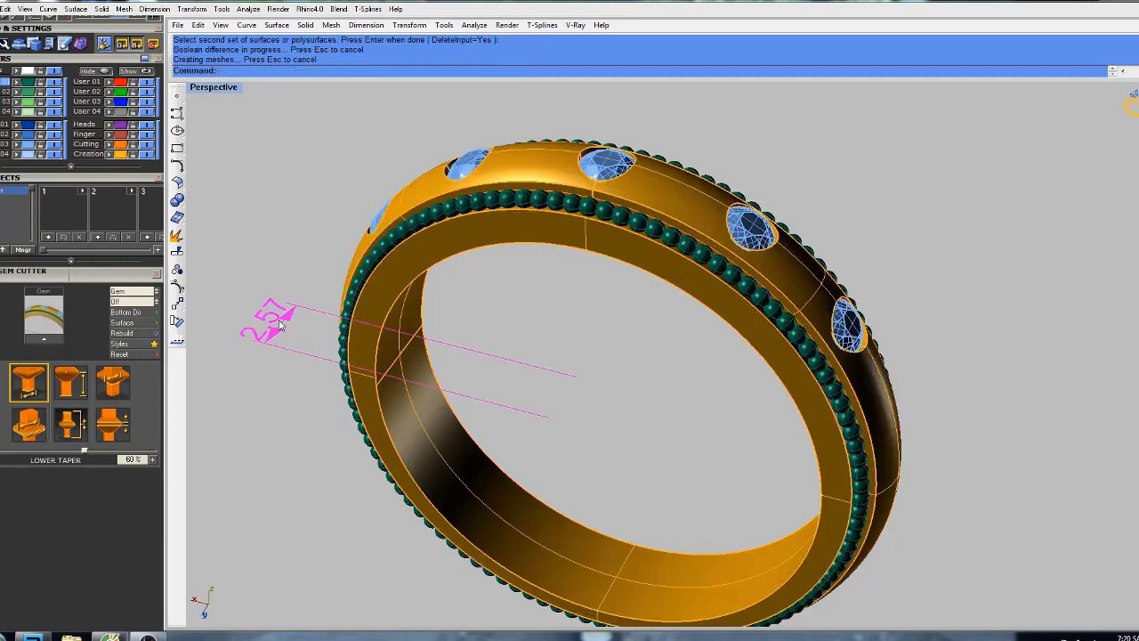
{"action": "type", "text": "de"}
{"action": "key", "text": "Return"}
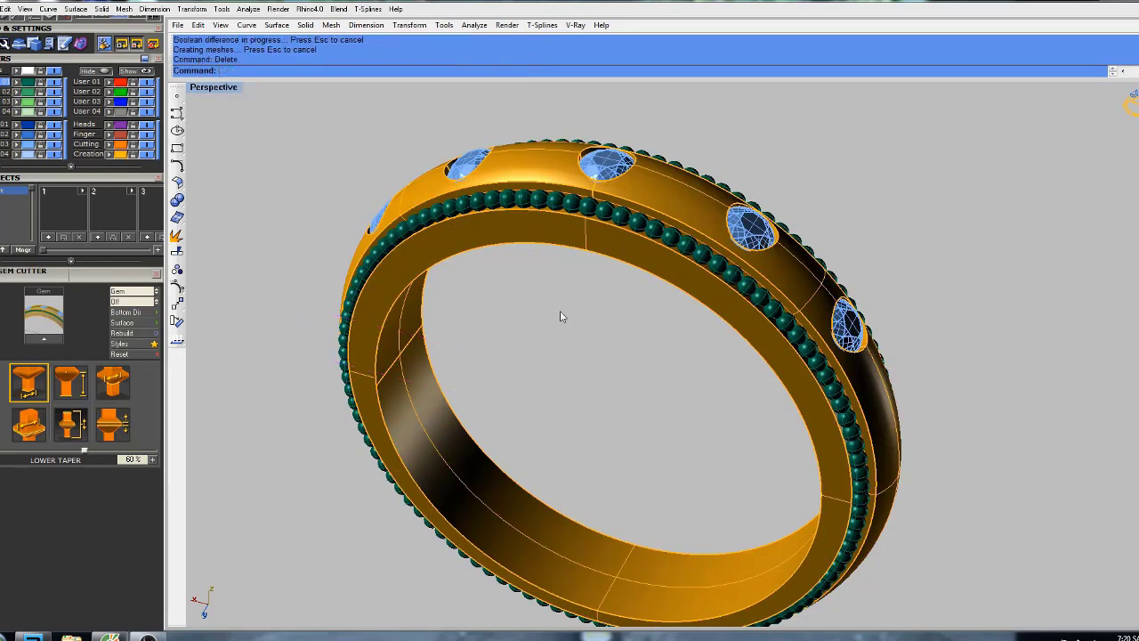
Select the five diamonds set along the band and turn them red with the RS command.
{"action": "right_click_drag", "start_coordinate": [748, 163], "coordinate": [759, 249]}
{"action": "left_click", "coordinate": [758, 251]}
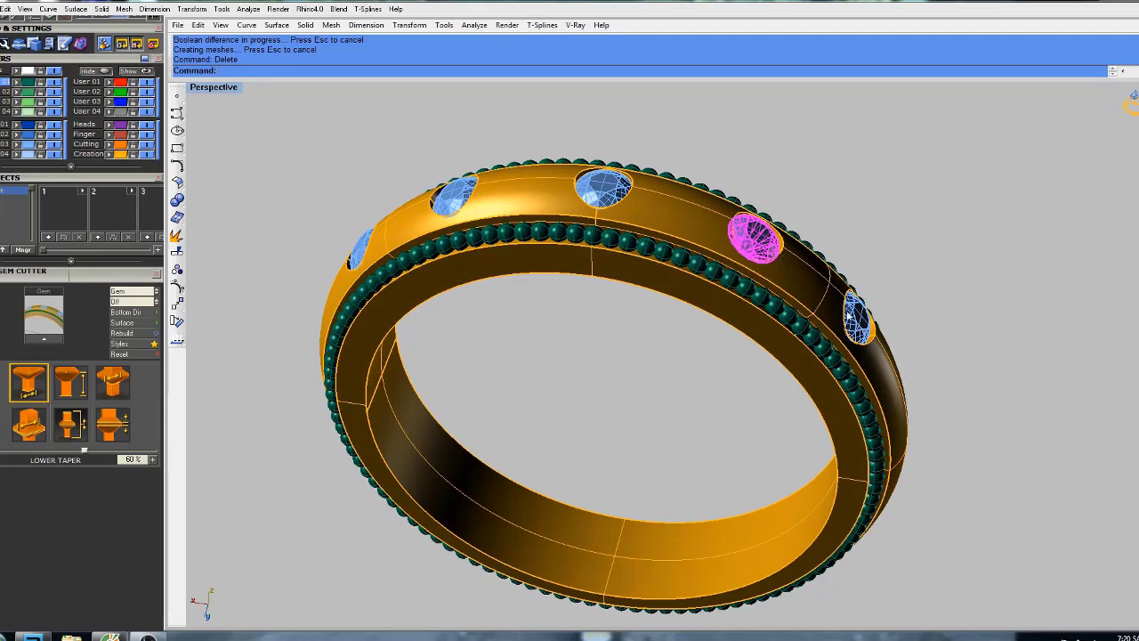
{"action": "left_click", "coordinate": [850, 316]}
{"action": "left_click", "coordinate": [903, 348]}
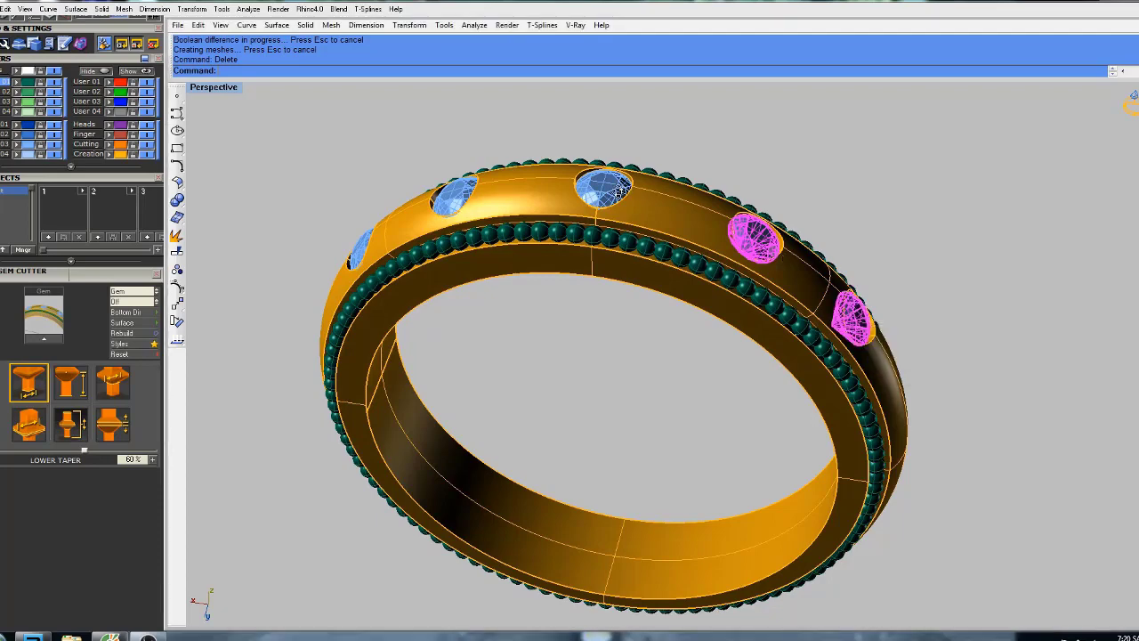
{"action": "right_click_drag", "start_coordinate": [611, 184], "coordinate": [601, 299]}
{"action": "left_click", "coordinate": [602, 300]}
{"action": "key", "text": "Return"}
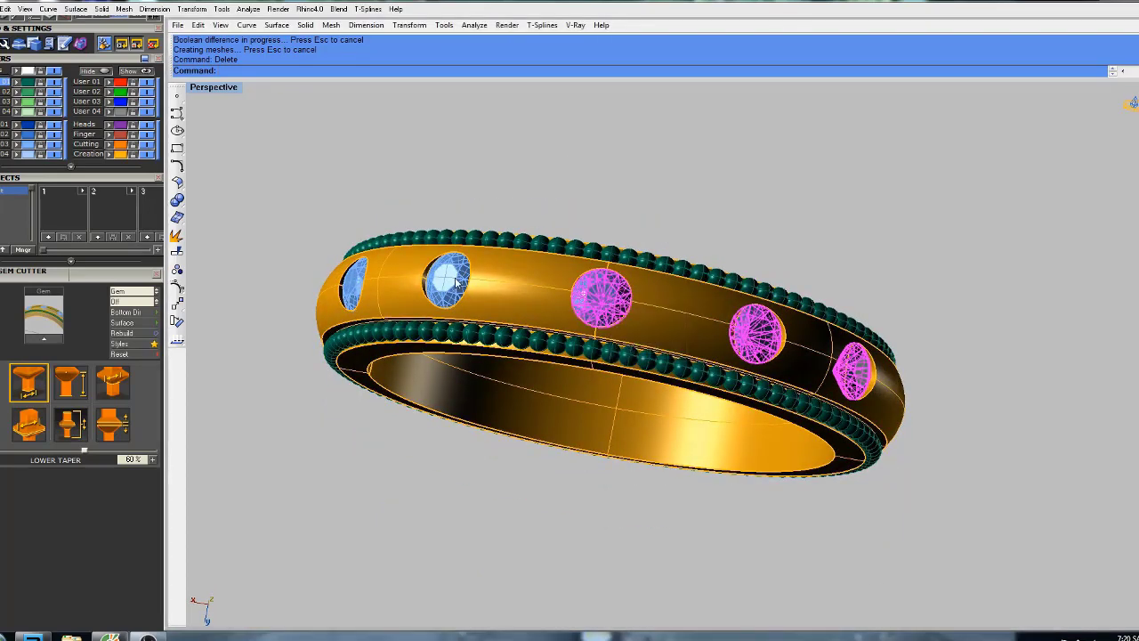
{"action": "left_click", "coordinate": [455, 283]}
{"action": "left_click", "coordinate": [357, 292]}
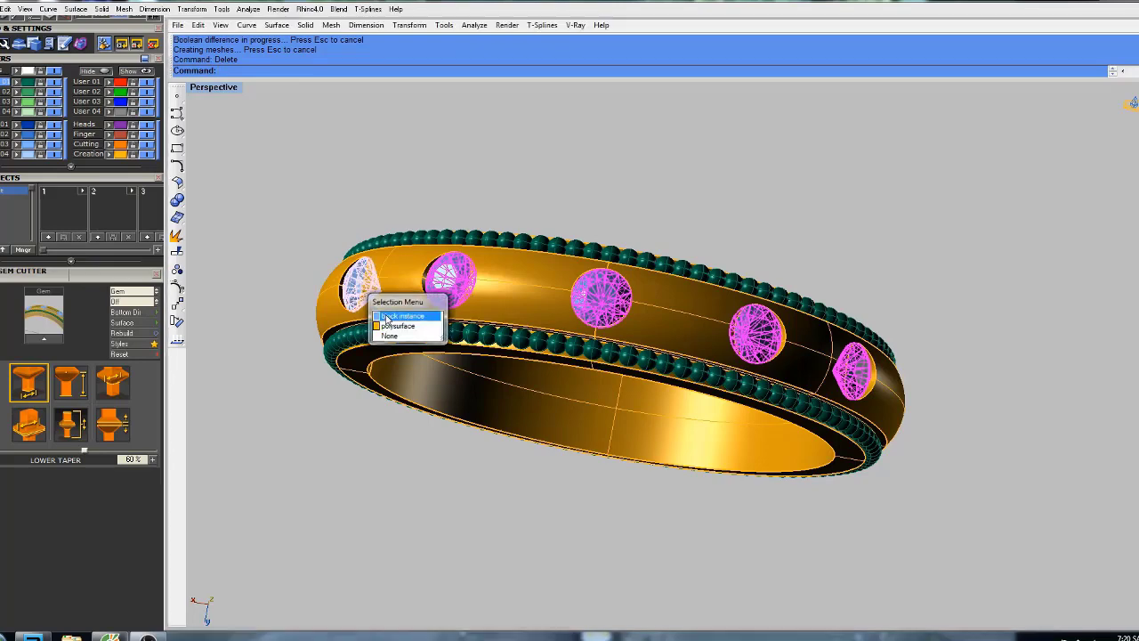
{"action": "left_click", "coordinate": [387, 317]}
{"action": "mouse_move", "coordinate": [626, 289]}
{"action": "right_mouse_down"}
{"action": "mouse_move", "coordinate": [621, 240]}
{"action": "mouse_move", "coordinate": [629, 267]}
{"action": "right_mouse_up"}
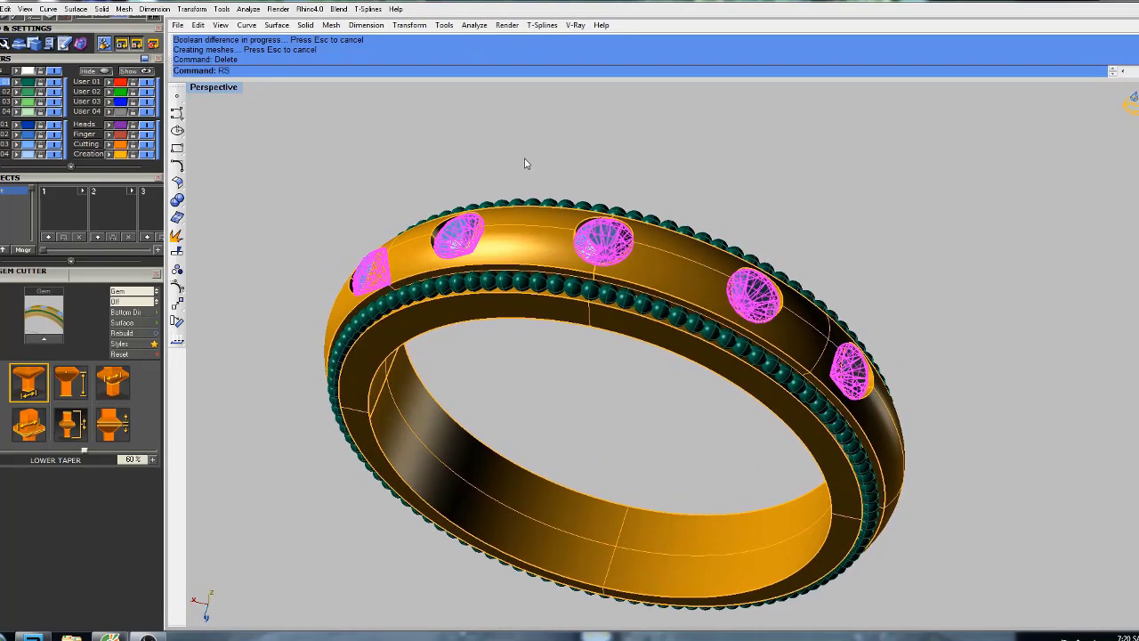
{"action": "key", "text": "Return"}
Assign the gold ring band to dark-green layer 01, matching the beaded edges.
{"action": "right_click_drag", "start_coordinate": [707, 292], "coordinate": [682, 241]}
{"action": "left_click", "coordinate": [681, 241]}
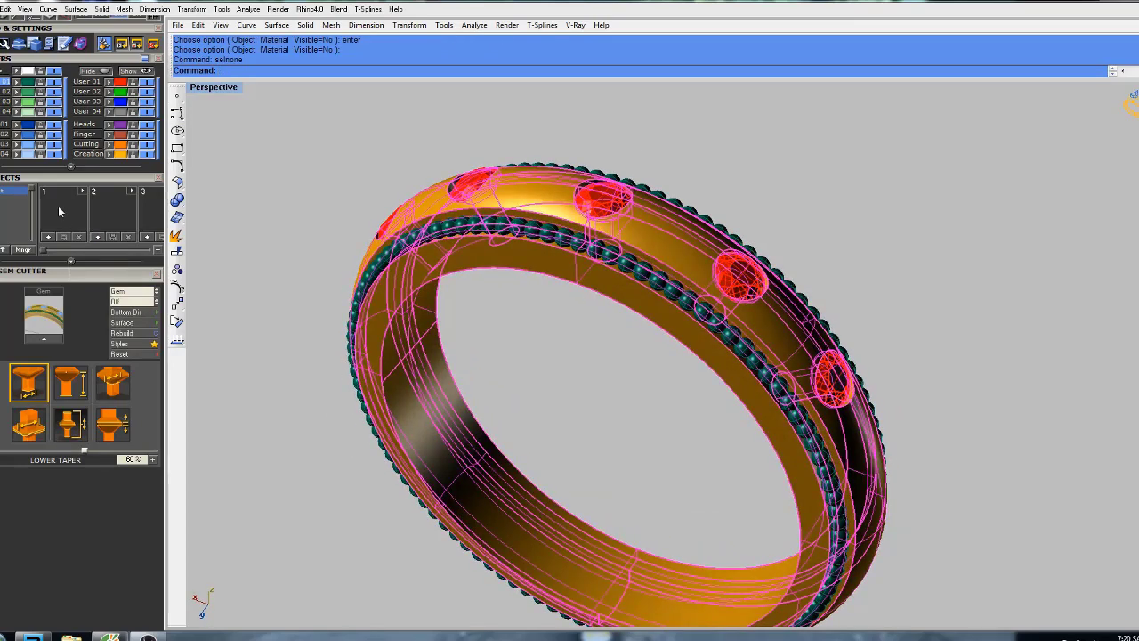
{"action": "left_click", "coordinate": [17, 84]}
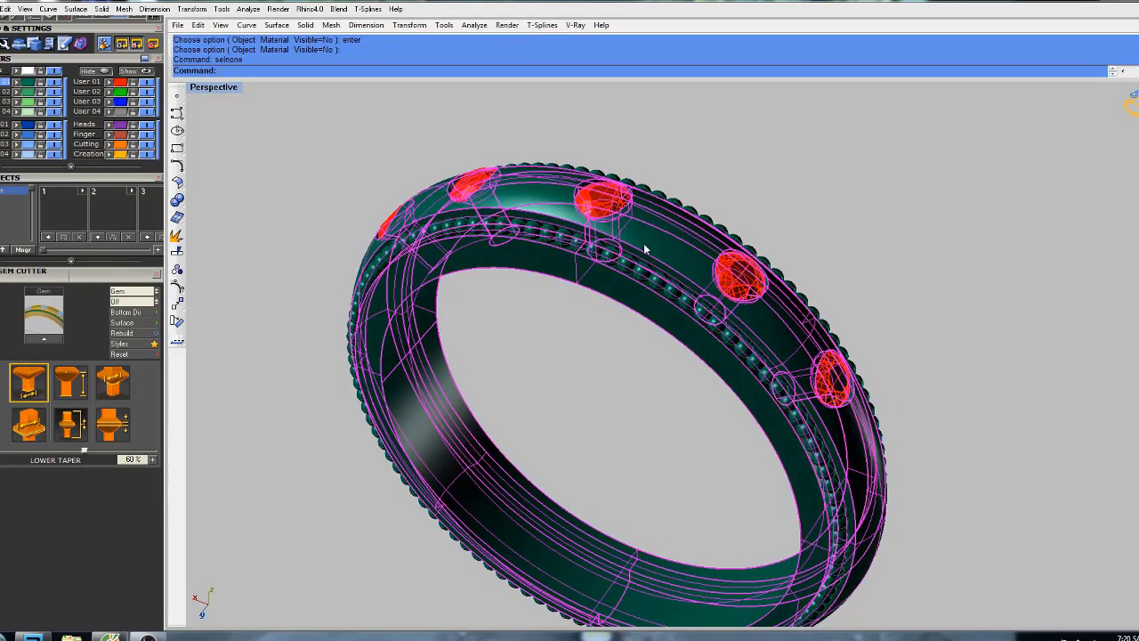
Shade the Perspective view without wires and examine the five stones in their seats from several angles.
{"action": "type", "text": "s"}
{"action": "key", "text": "Return"}
{"action": "scroll", "coordinate": [667, 258], "scroll_direction": "down", "scroll_amount": 4}
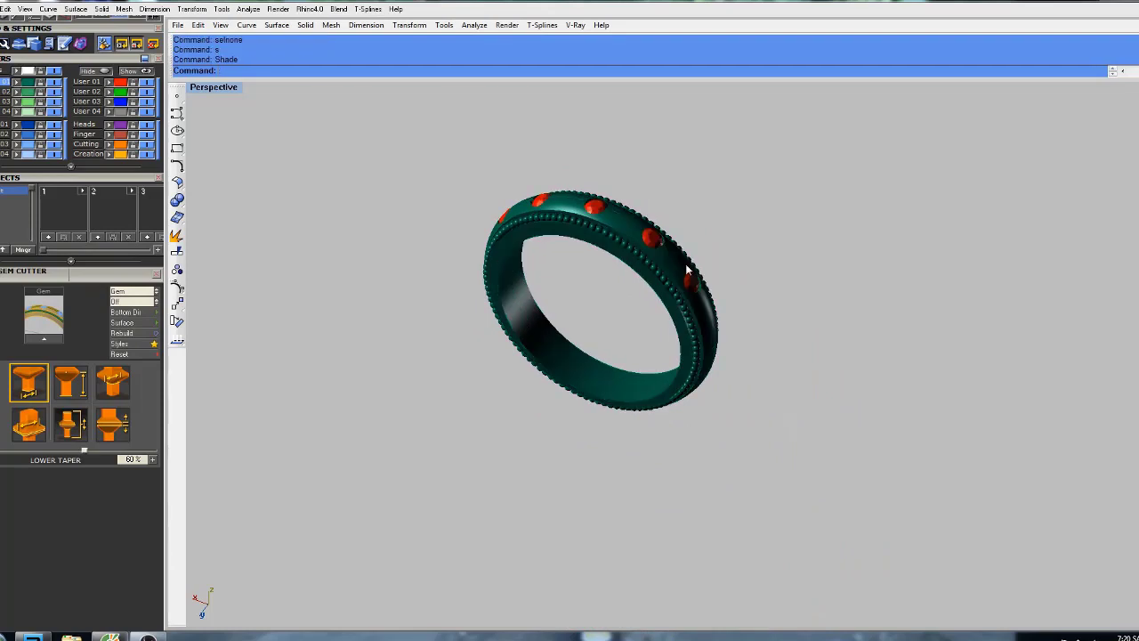
{"action": "right_click_drag", "start_coordinate": [687, 269], "coordinate": [672, 197]}
{"action": "scroll", "coordinate": [734, 287], "scroll_direction": "up", "scroll_amount": 7}
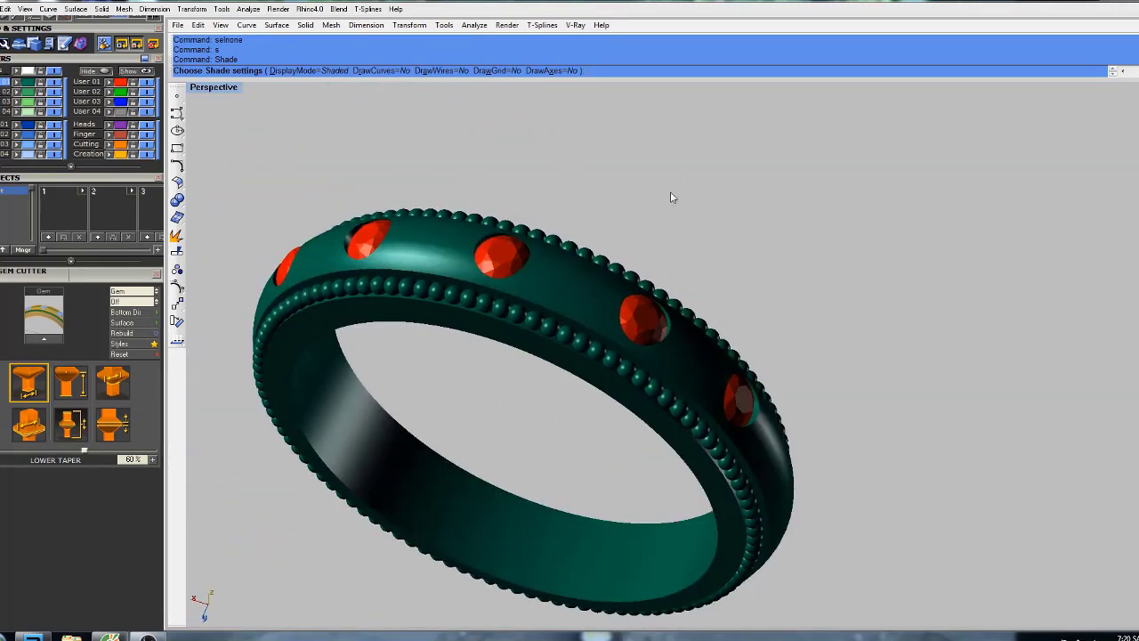
{"action": "key", "text": "Escape"}
Restore the four-viewport layout and shade the Top view, framing the full band closely.
{"action": "double_click", "coordinate": [225, 89]}
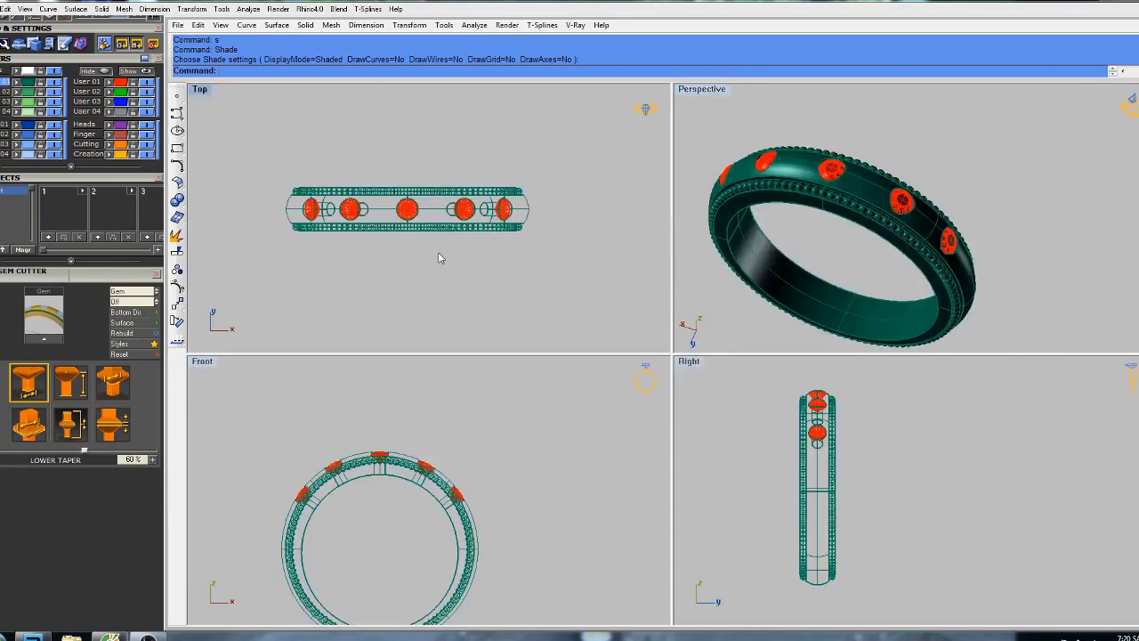
{"action": "type", "text": "s"}
{"action": "key", "text": "Return"}
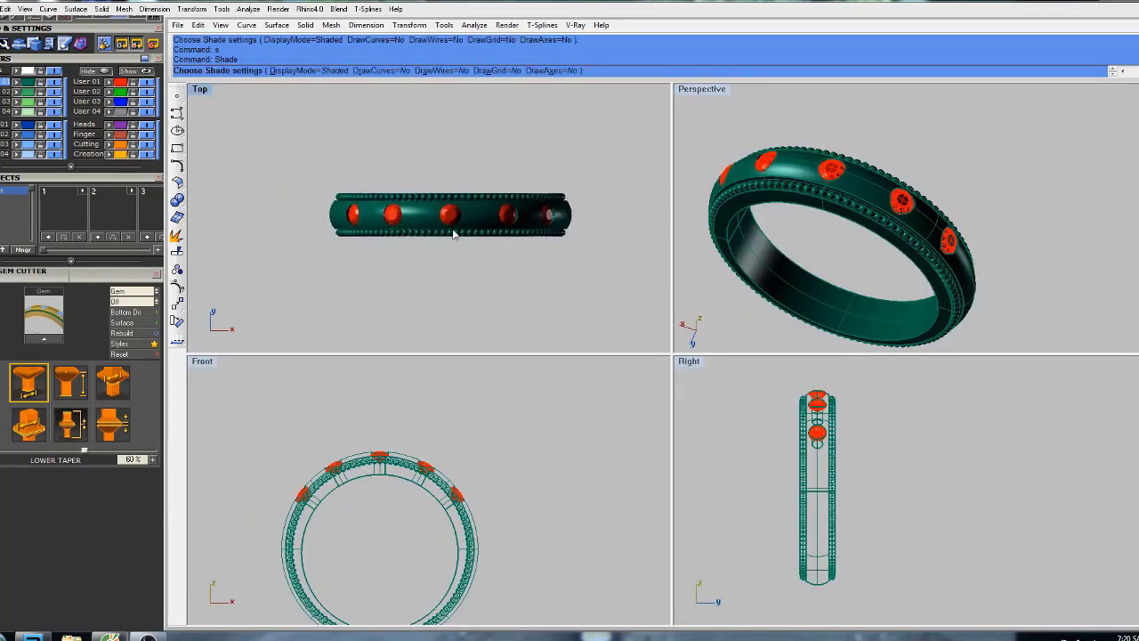
{"action": "scroll", "coordinate": [514, 222], "scroll_direction": "up", "scroll_amount": 4}
{"action": "right_click_drag", "start_coordinate": [518, 203], "coordinate": [499, 244]}
{"action": "scroll", "coordinate": [497, 229], "scroll_direction": "down", "scroll_amount": 1}
Inspect the shaded ring in the Front, Right and Perspective views, framing the whole ring in each.
{"action": "left_click", "coordinate": [460, 475]}
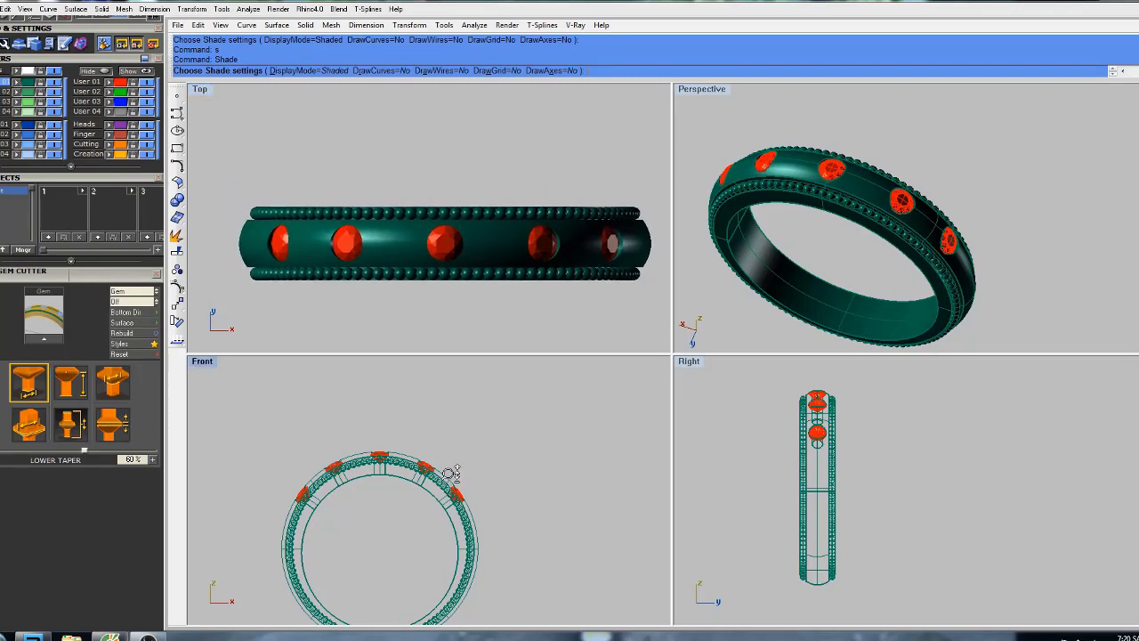
{"action": "scroll", "coordinate": [449, 473], "scroll_direction": "up", "scroll_amount": 2}
{"action": "right_click_drag", "start_coordinate": [411, 496], "coordinate": [524, 419]}
{"action": "scroll", "coordinate": [542, 427], "scroll_direction": "up", "scroll_amount": 1}
{"action": "left_click", "coordinate": [746, 471]}
{"action": "scroll", "coordinate": [890, 464], "scroll_direction": "up", "scroll_amount": 1}
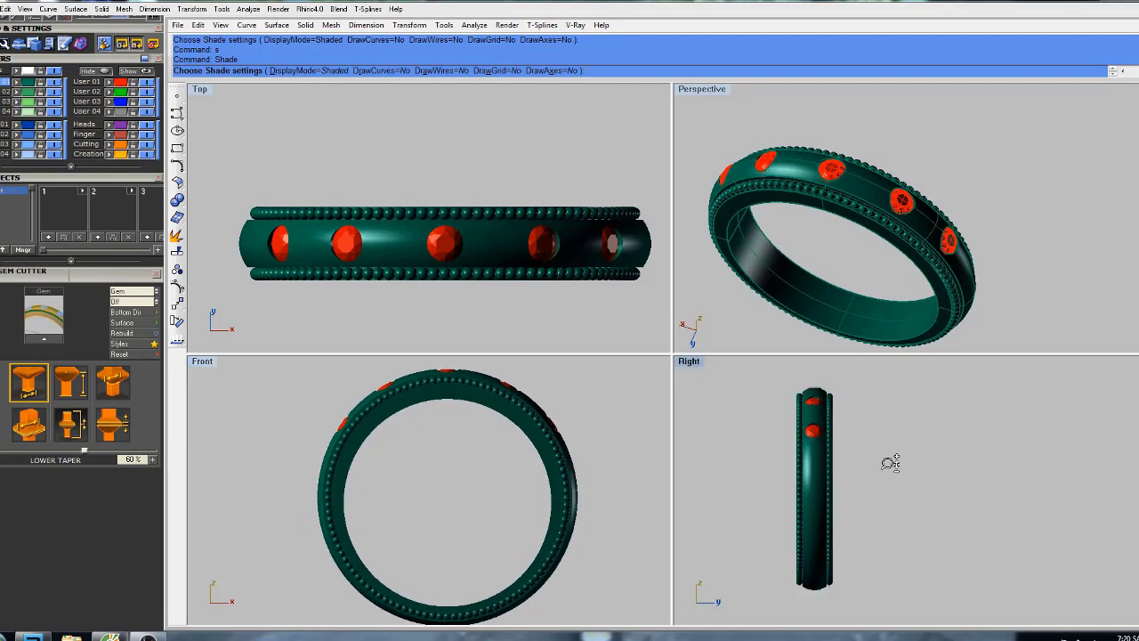
{"action": "right_click_drag", "start_coordinate": [890, 463], "coordinate": [893, 455], "text": "ctrl"}
{"action": "right_click_drag", "start_coordinate": [850, 465], "coordinate": [878, 473]}
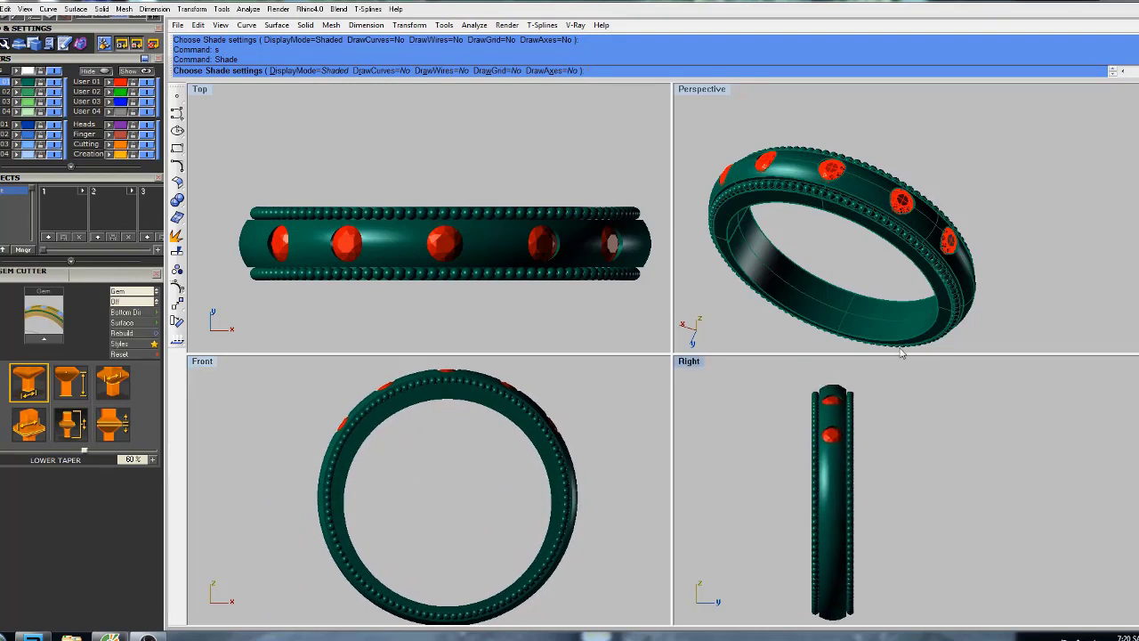
{"action": "right_click_drag", "start_coordinate": [902, 354], "coordinate": [890, 202]}
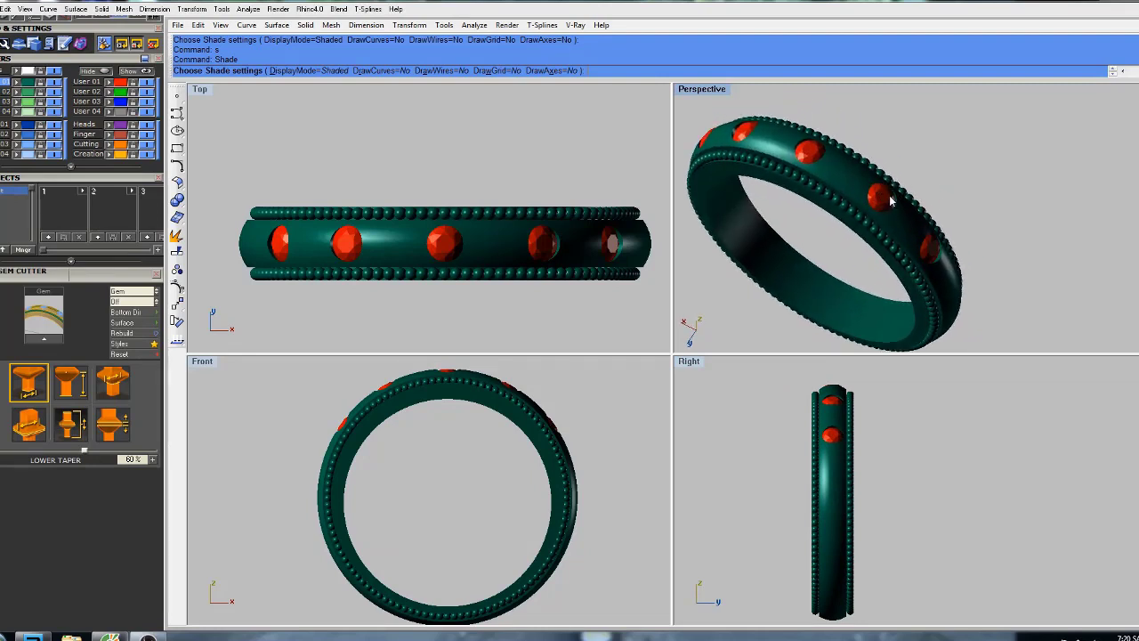